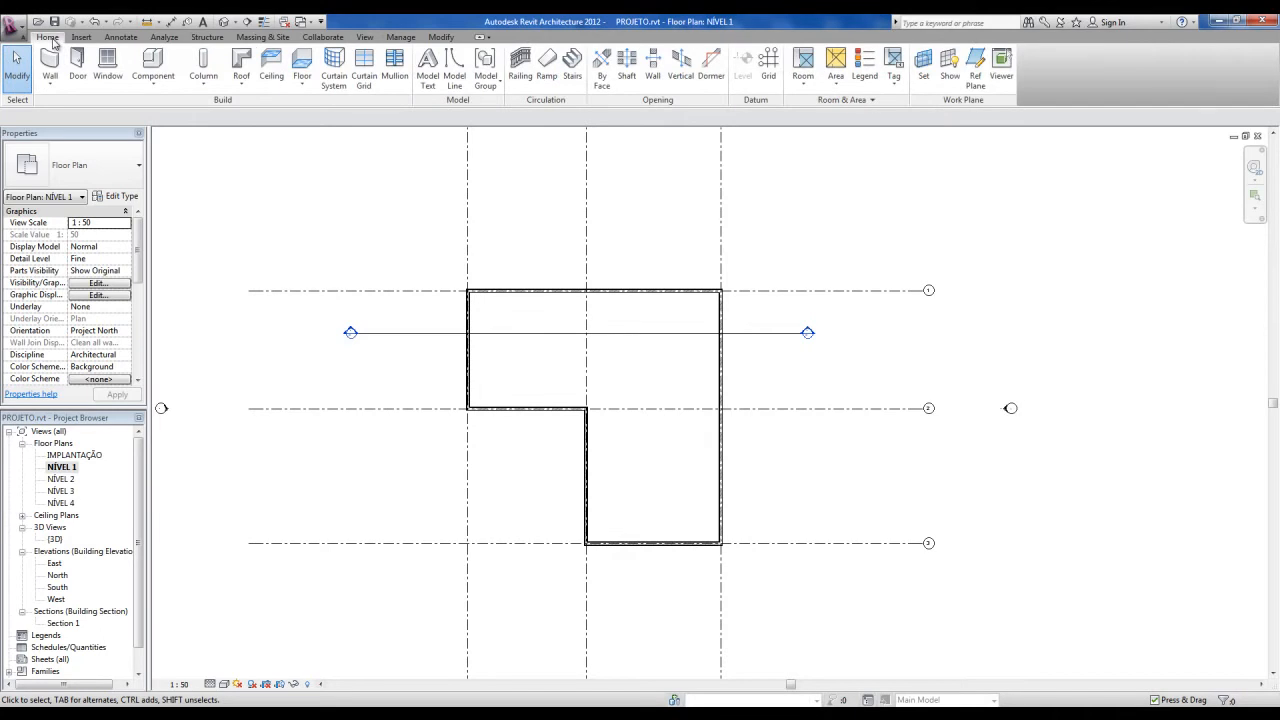
Start a Generic 150mm floor on NÍVEL 1 and draw its first boundary line along the inner face of the grid 1 wall.
click(302, 62)
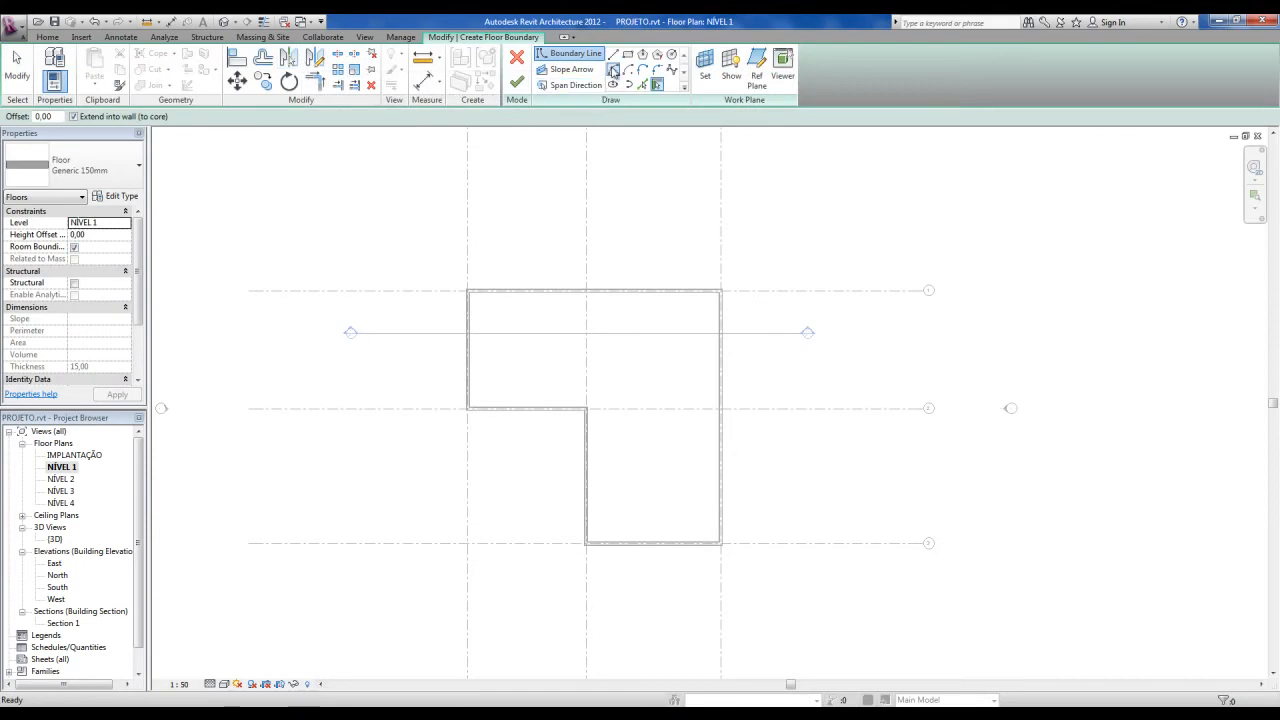
middle_drag(539, 290, 544, 251)
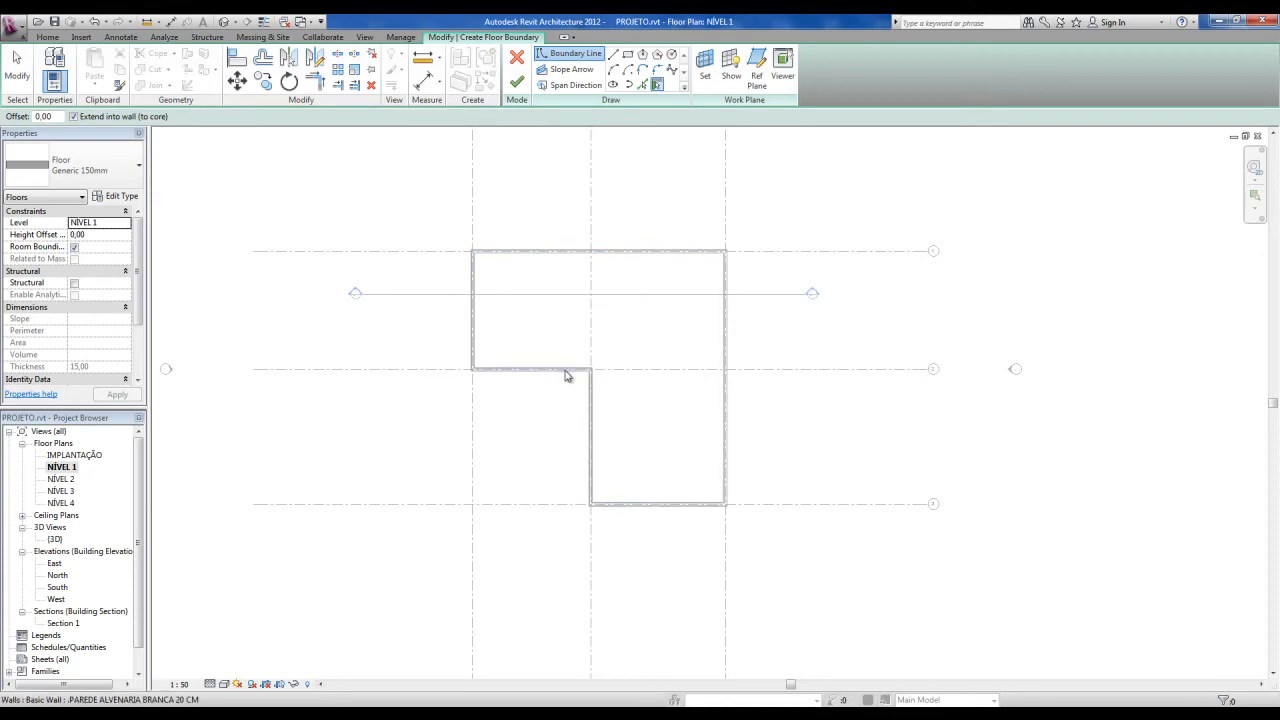
scroll(568, 318, up, 2)
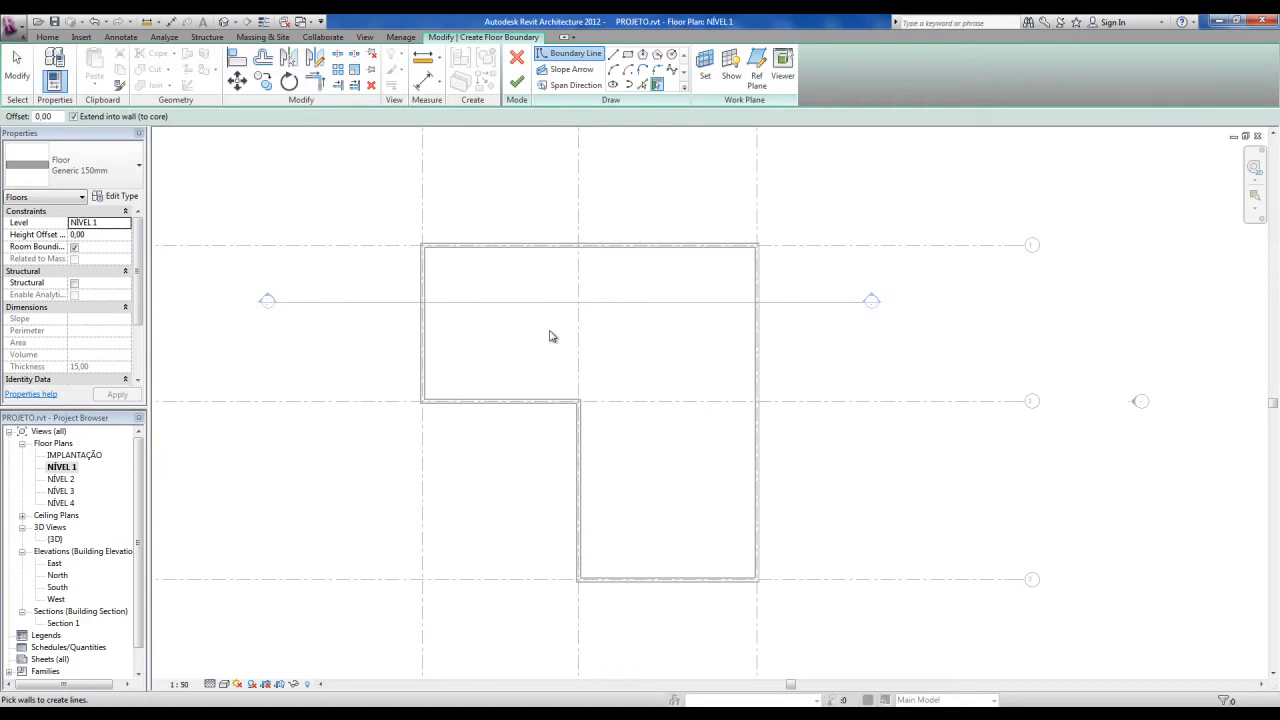
scroll(543, 329, up, 2)
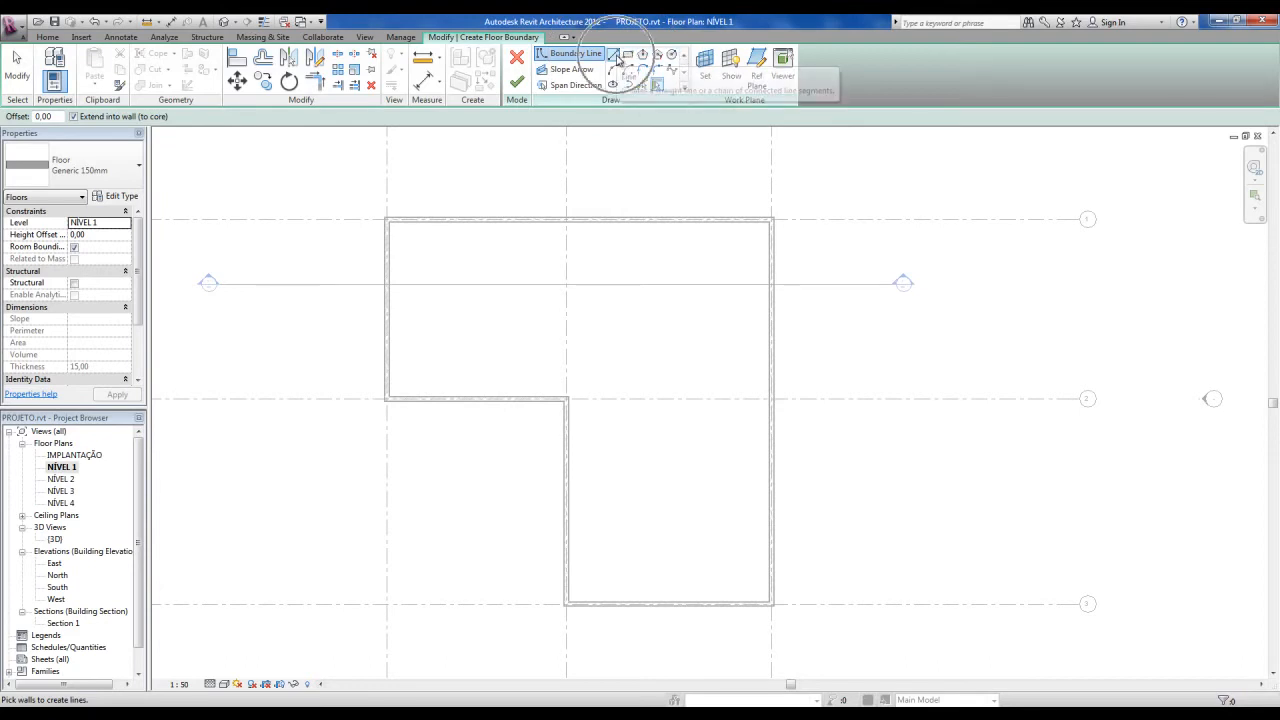
click(614, 56)
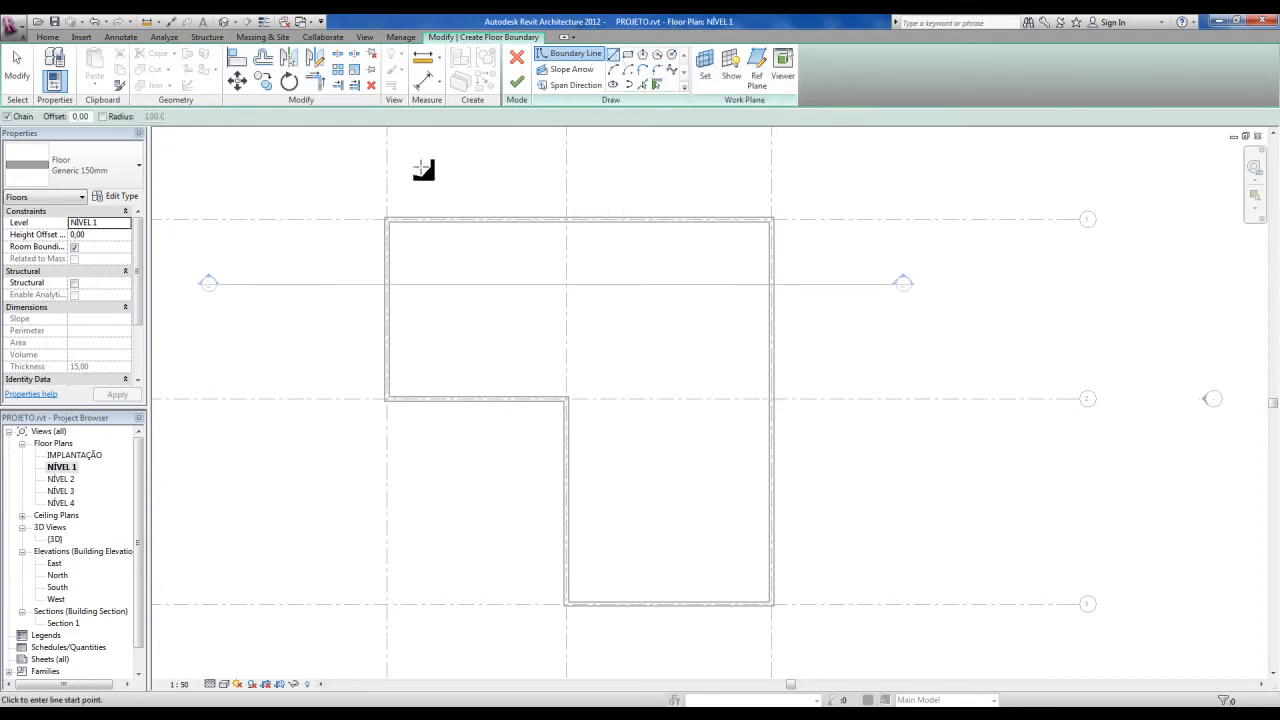
scroll(370, 215, up, 5)
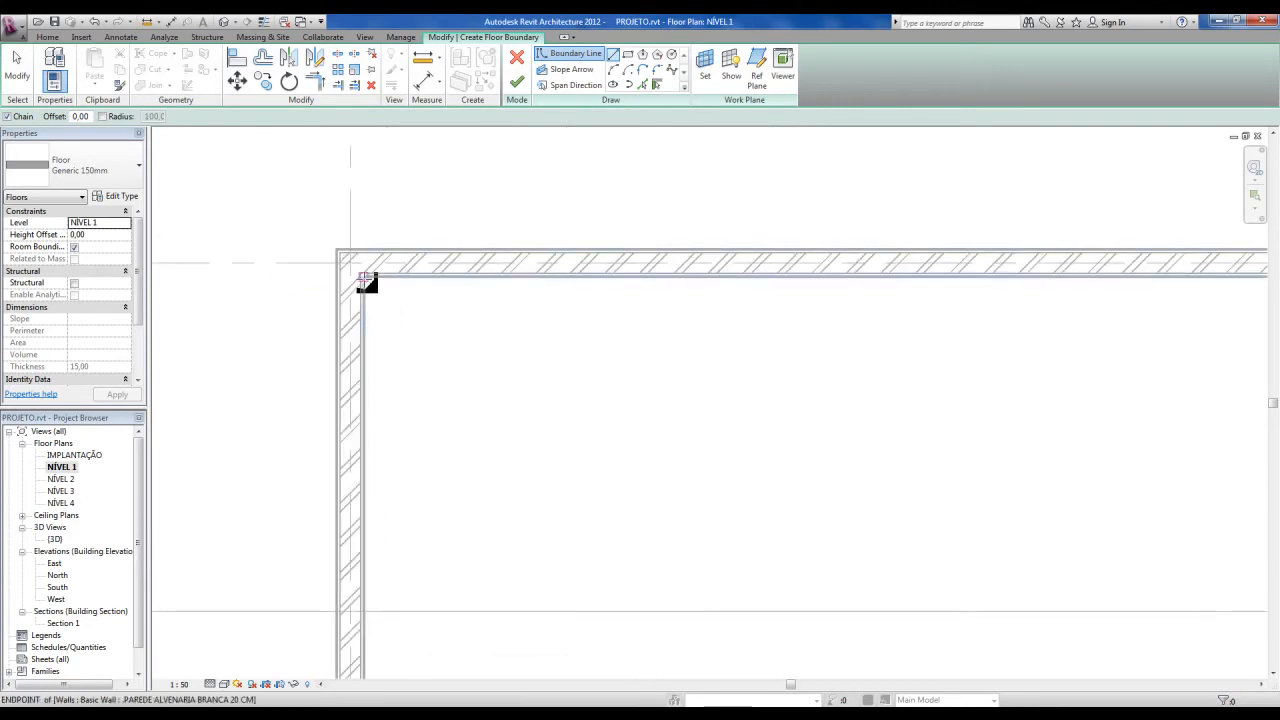
click(368, 283)
scroll(450, 280, down, 3)
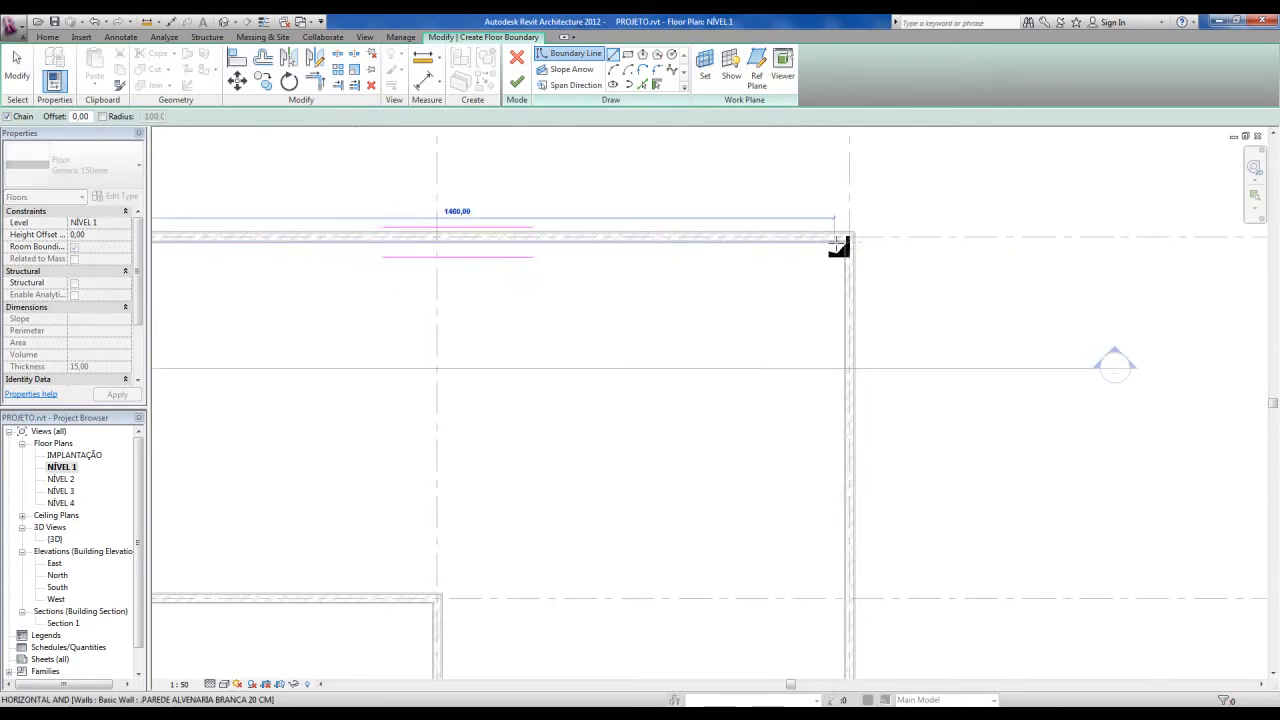
scroll(838, 245, up, 2)
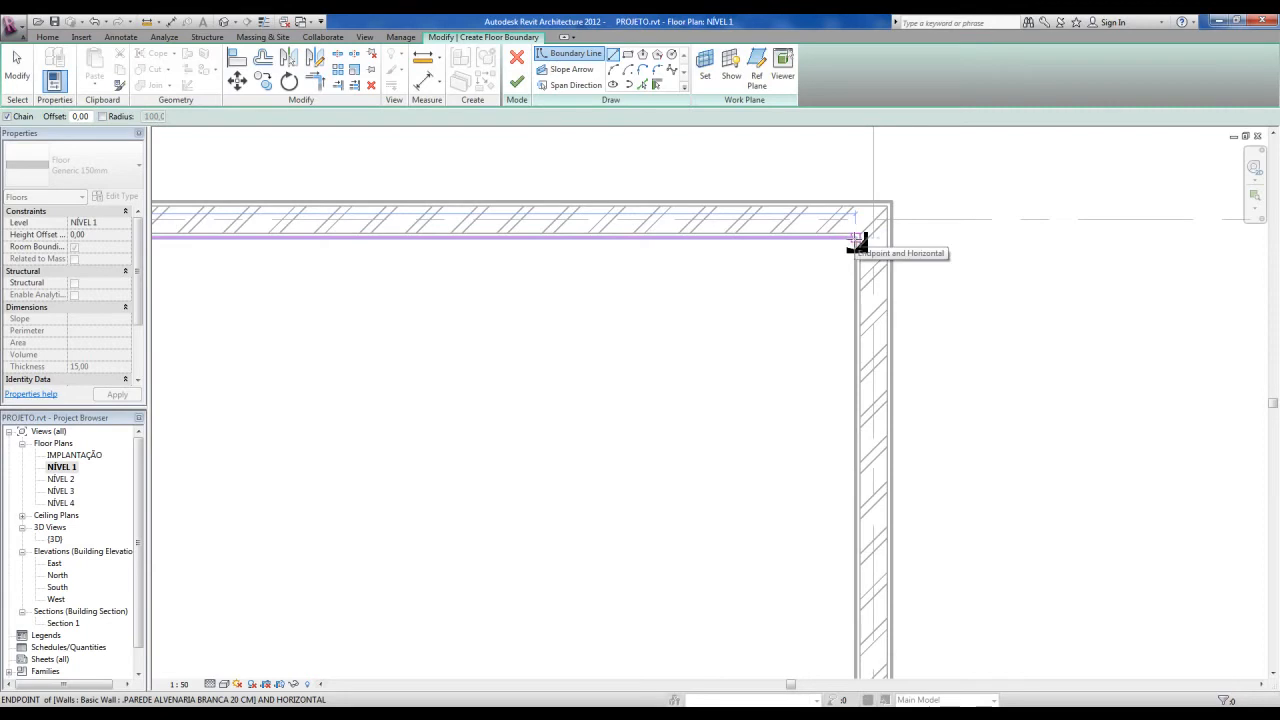
click(856, 238)
Continue the floor boundary down the inner face of the long east wall and along the inner face of the grid 3 wall.
scroll(853, 248, down, 4)
middle_drag(886, 374, 863, 129)
middle_drag(814, 563, 790, 459)
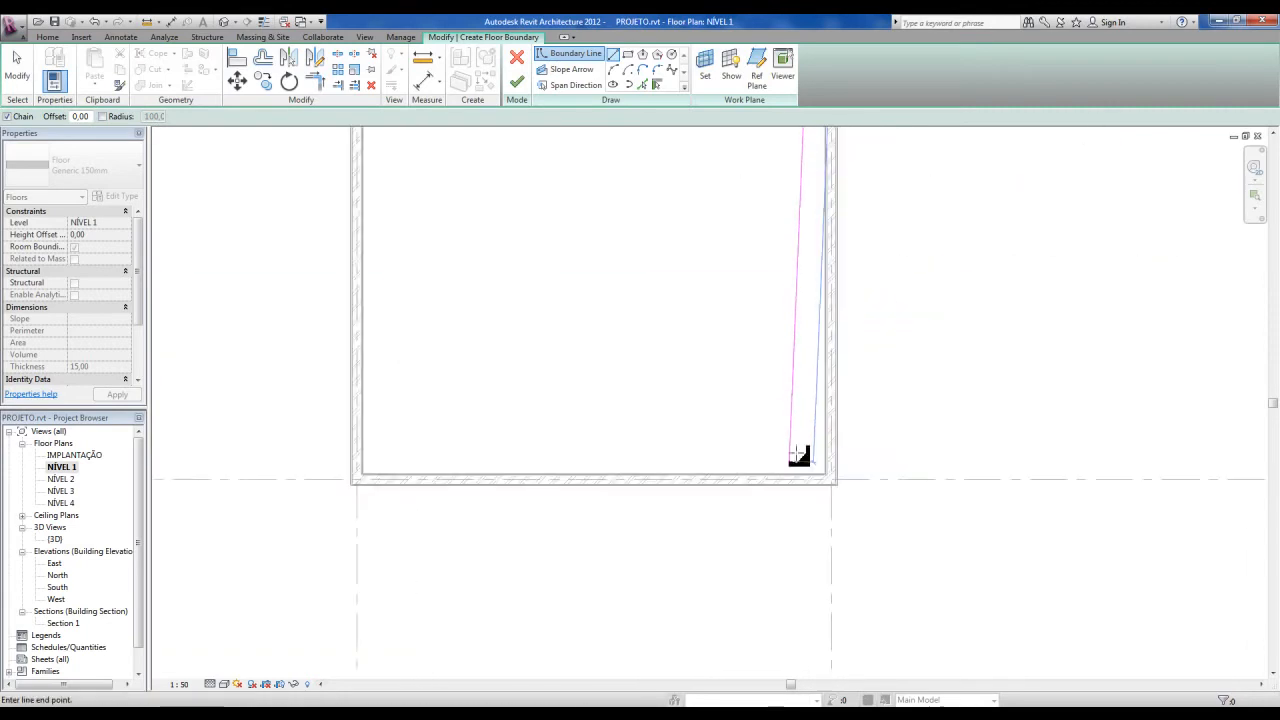
scroll(793, 457, up, 3)
click(858, 498)
scroll(847, 503, down, 3)
middle_drag(690, 488, 790, 461)
scroll(515, 470, up, 2)
click(510, 469)
Close the floor boundary along the inner faces of the stepped walls, through the grid 2 corners and back to the starting corner.
scroll(533, 347, down, 2)
middle_drag(533, 347, 608, 506)
scroll(585, 330, up, 3)
click(597, 270)
scroll(866, 357, down, 2)
scroll(514, 334, up, 2)
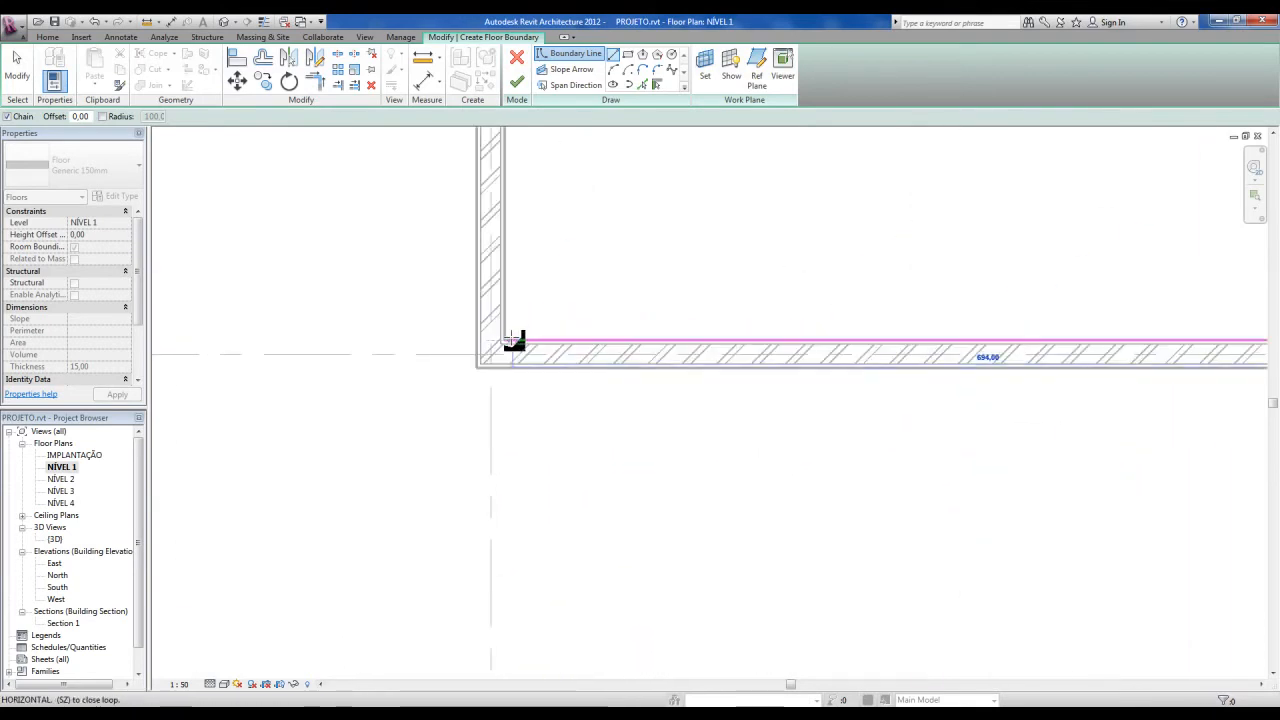
scroll(513, 342, down, 2)
middle_drag(534, 514, 546, 461)
scroll(512, 340, up, 2)
click(523, 275)
key(Escape)
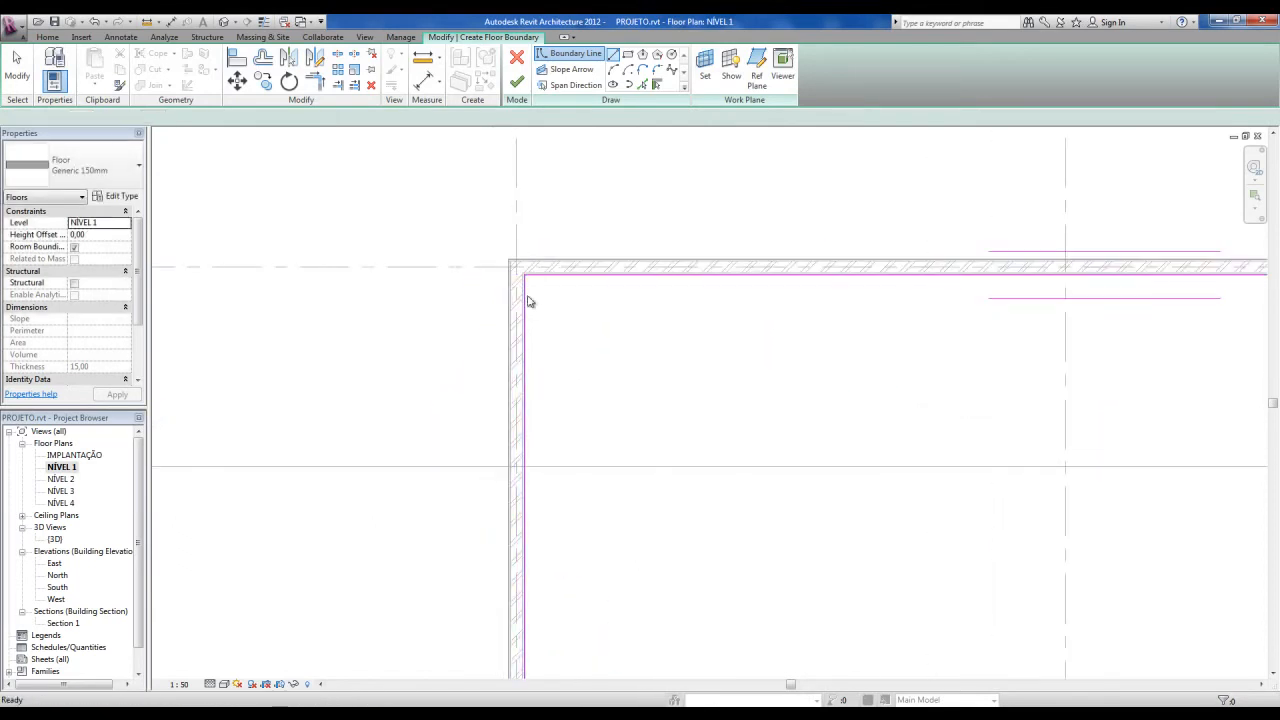
key(Escape)
Draw an extra boundary line about 38 cm long within the grid 1 wall near its west corner, and delete it.
scroll(517, 252, up, 3)
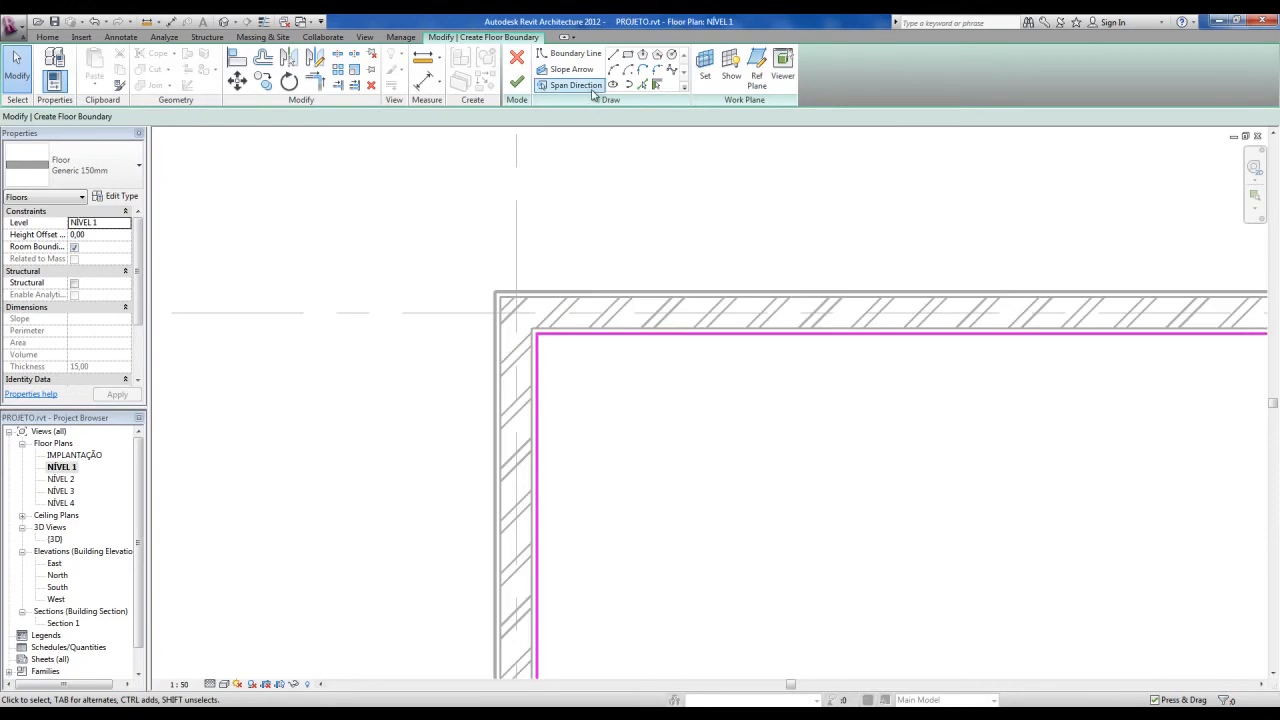
click(613, 53)
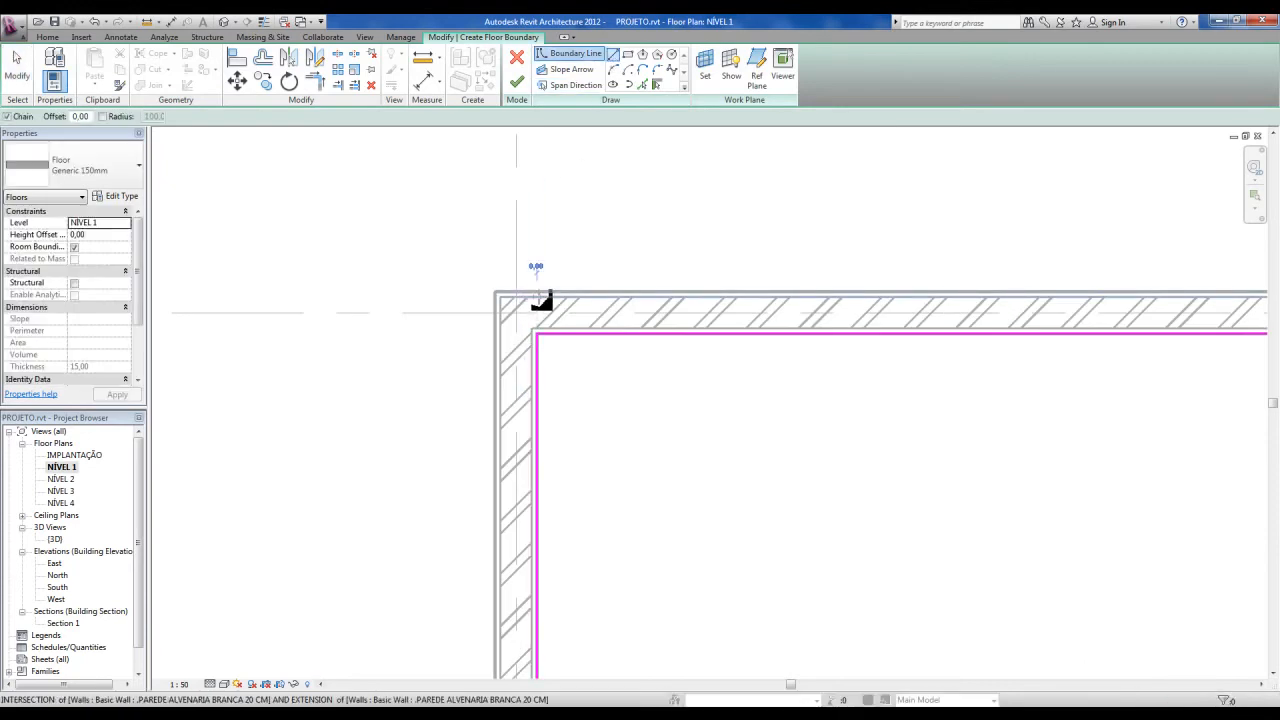
click(538, 297)
click(622, 305)
key(Escape)
key(Escape)
click(595, 298)
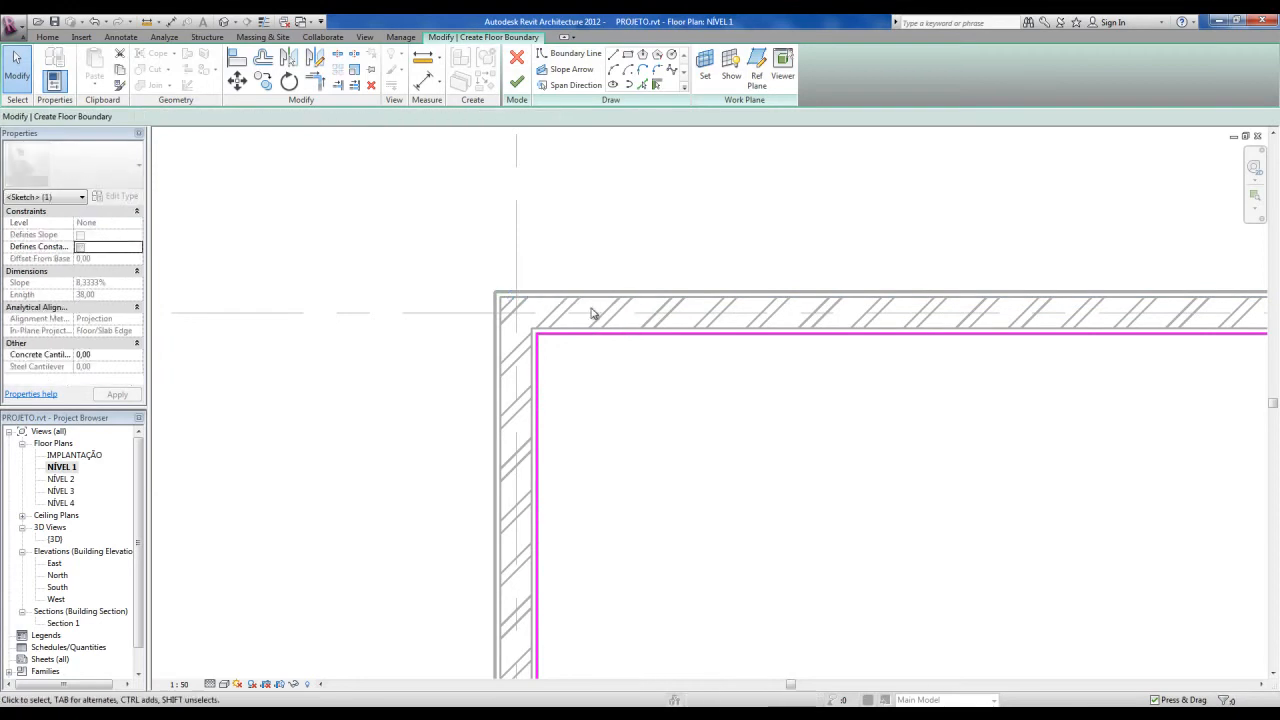
Check the closed L-shaped boundary around the building and finish the sketch to create the floor.
middle_drag(594, 314, 501, 267)
scroll(485, 279, down, 2)
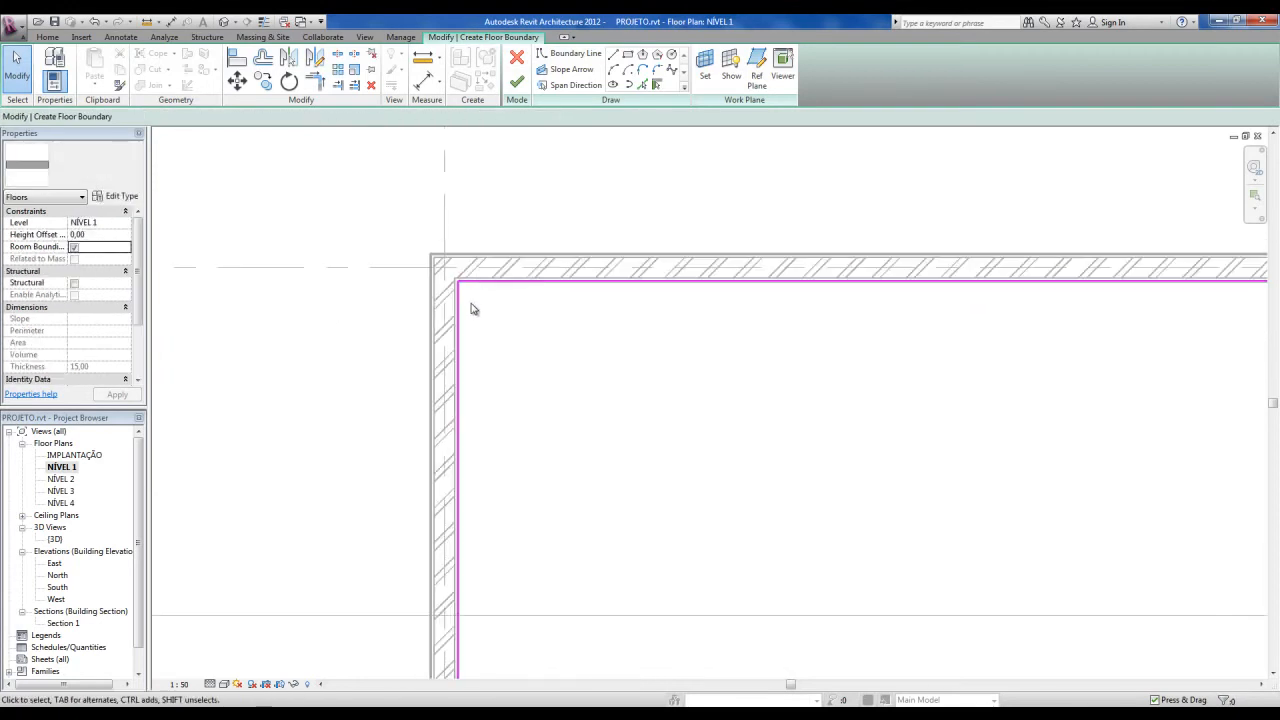
scroll(479, 285, up, 2)
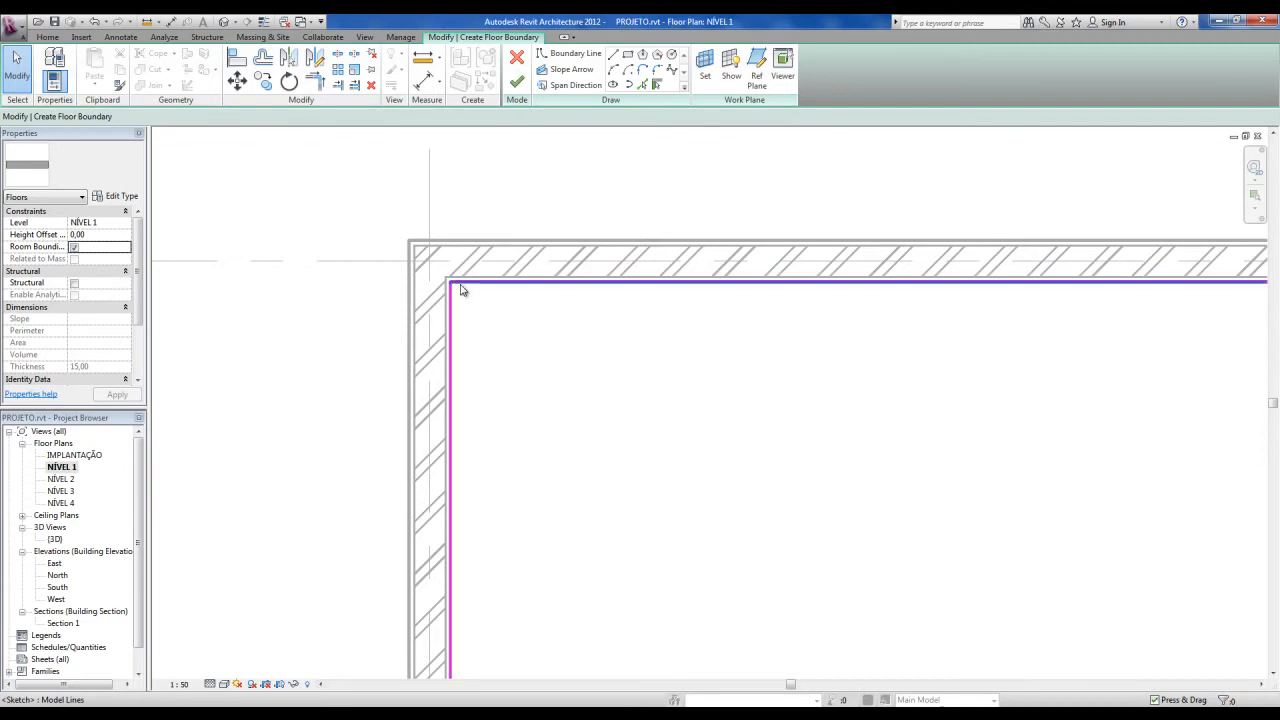
scroll(449, 306, down, 5)
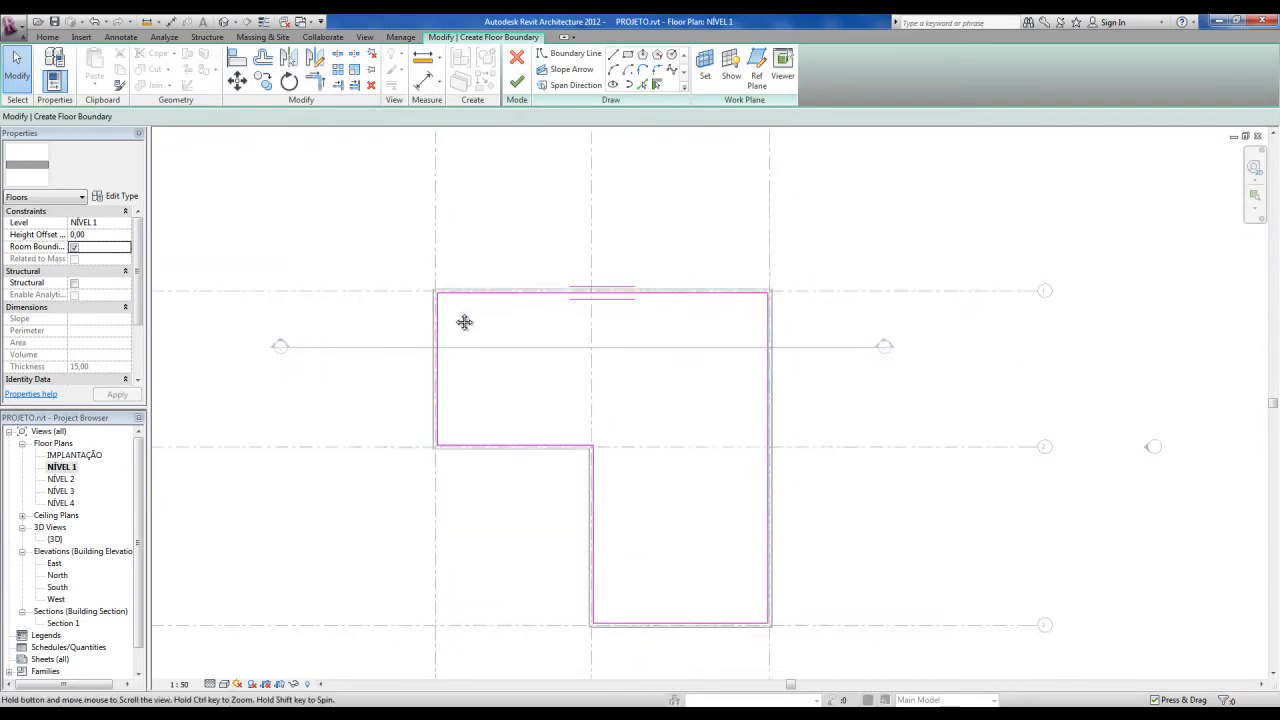
middle_drag(436, 262, 389, 234)
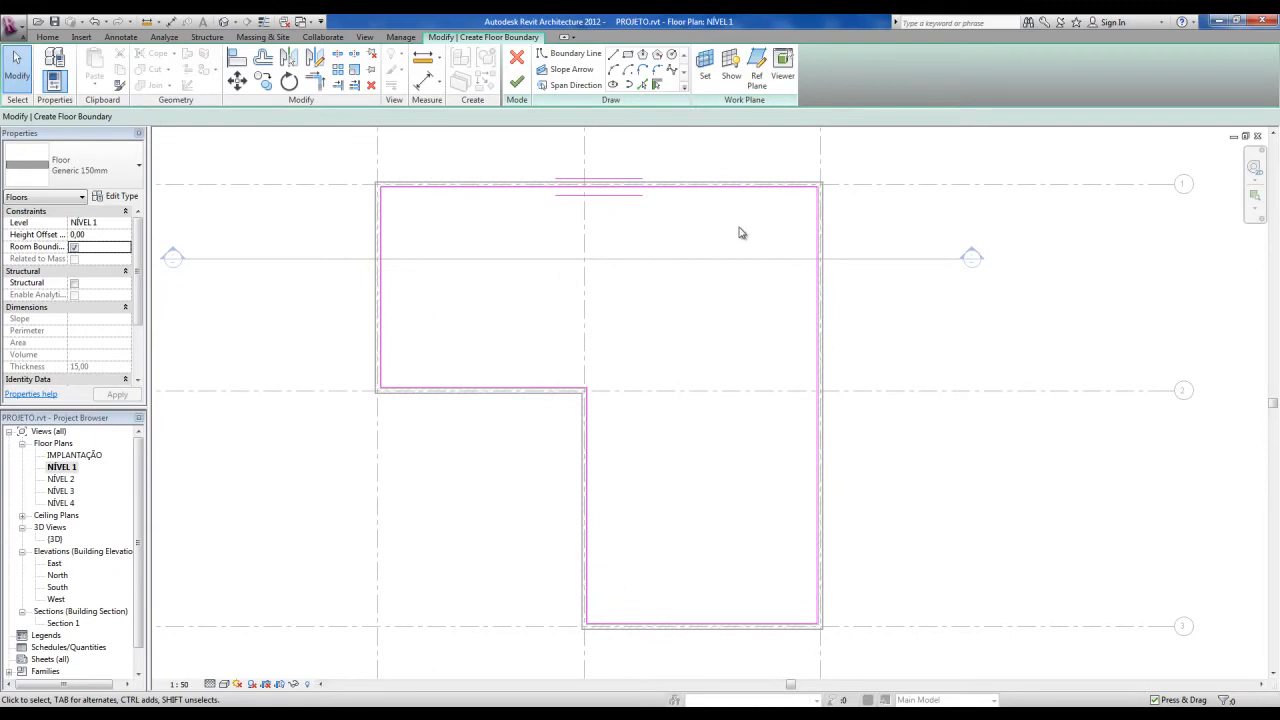
click(519, 88)
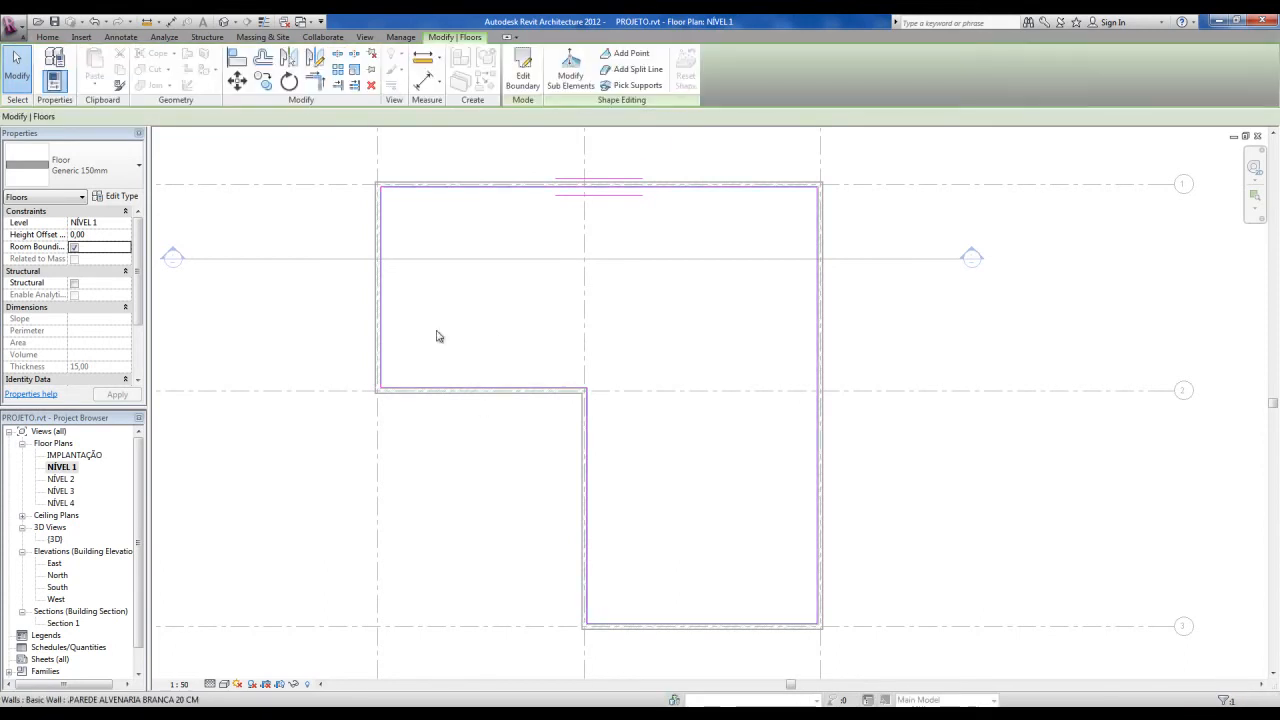
Open the default 3D view and examine from below how the floor's edges meet the surrounding walls.
click(226, 22)
shift+middle_drag(526, 337, 774, 558)
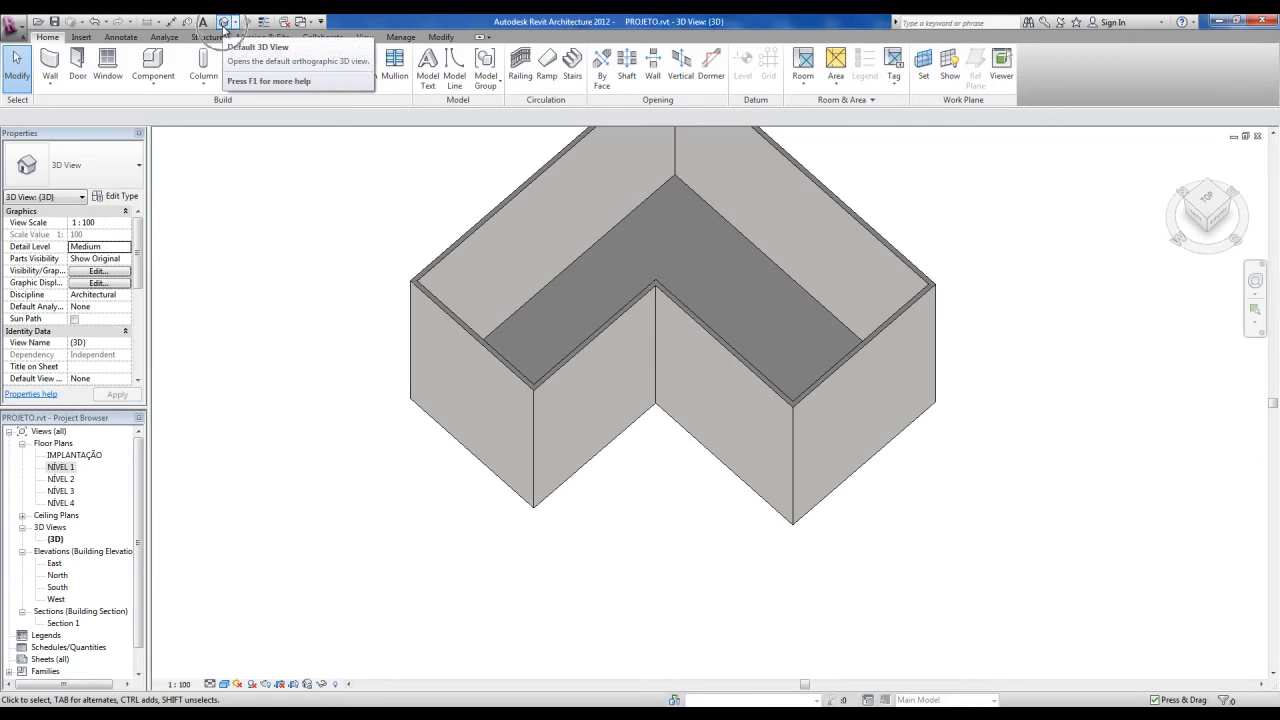
key(ctrl)
shift+middle_drag(623, 492, 663, 494)
shift+middle_drag(677, 597, 657, 166)
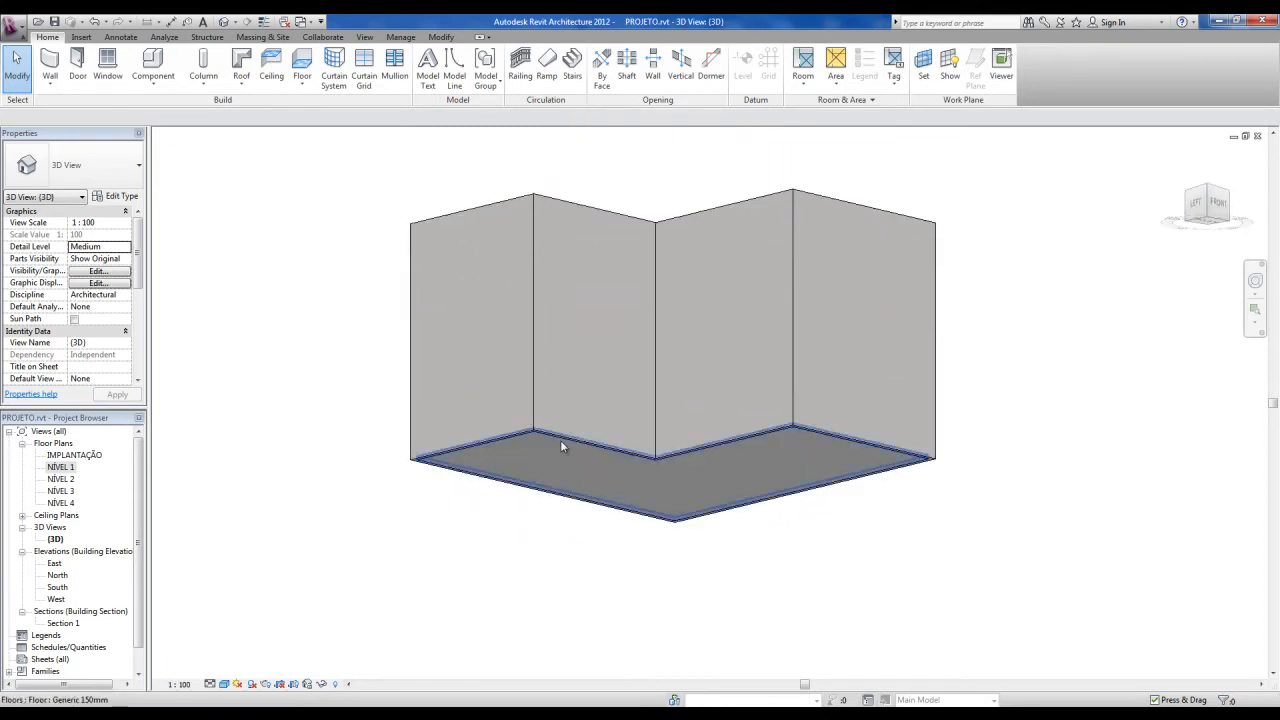
shift+middle_drag(686, 424, 694, 432)
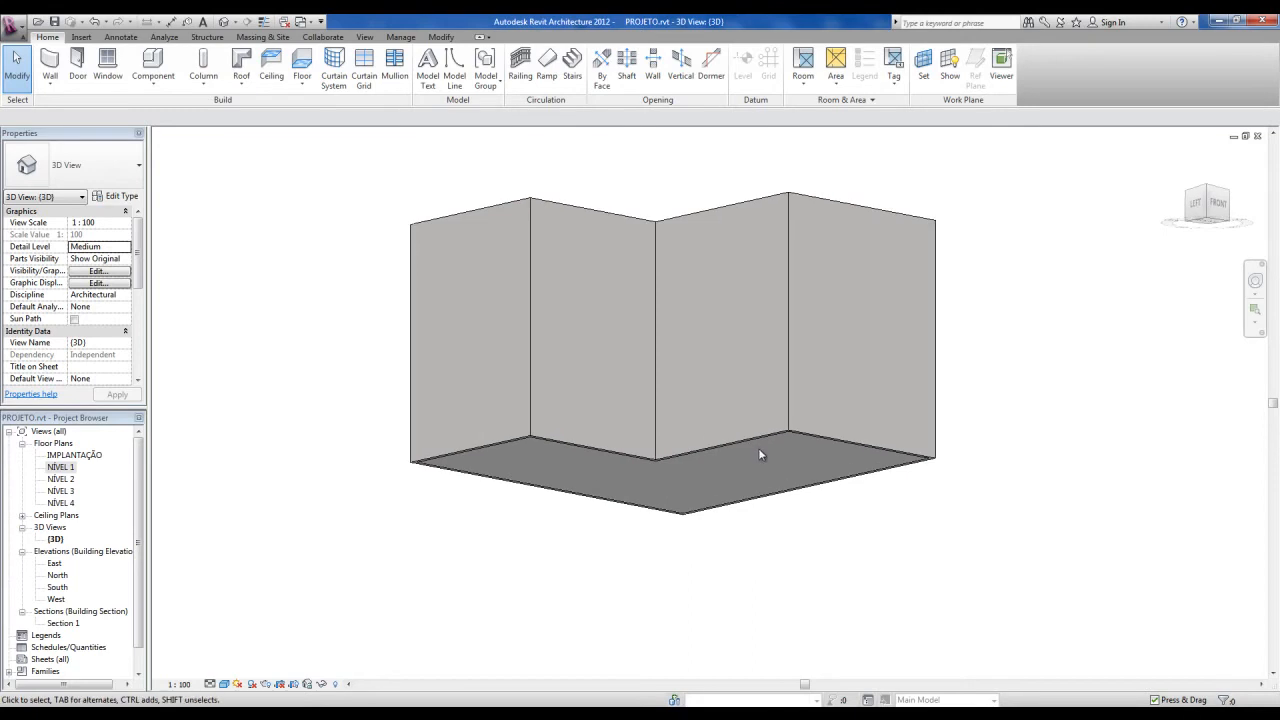
scroll(759, 456, up, 3)
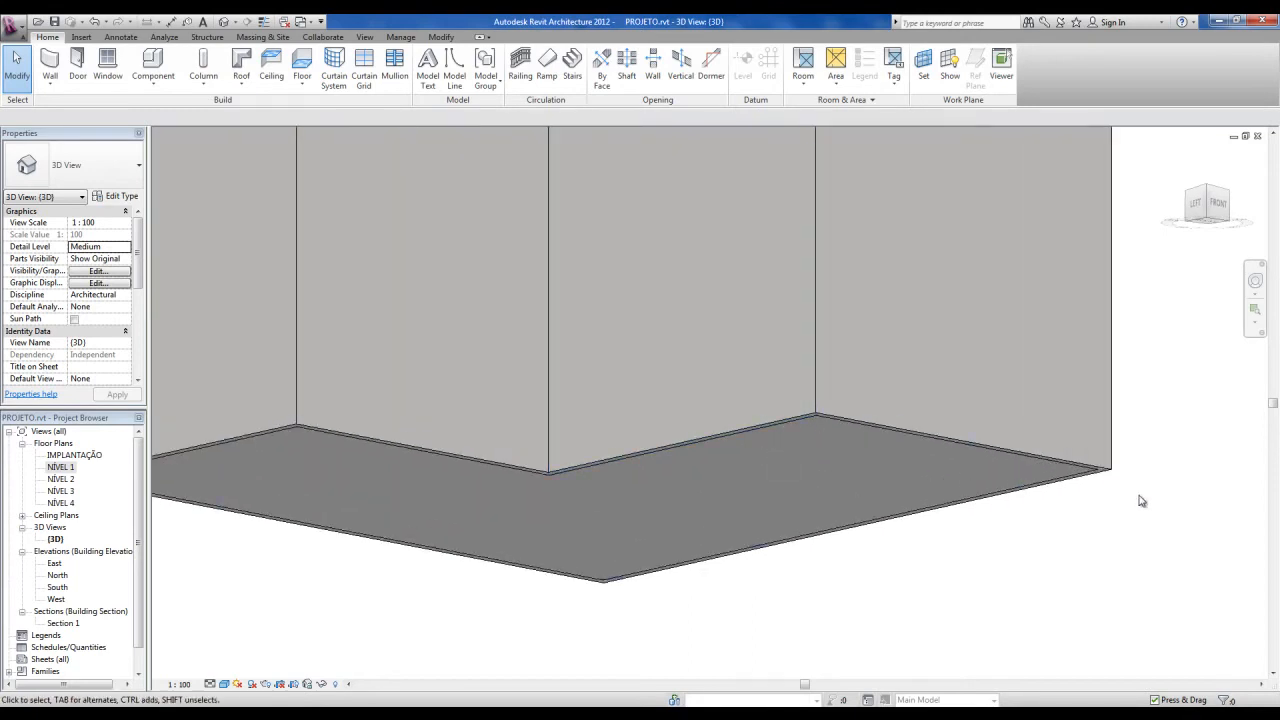
scroll(1085, 470, up, 4)
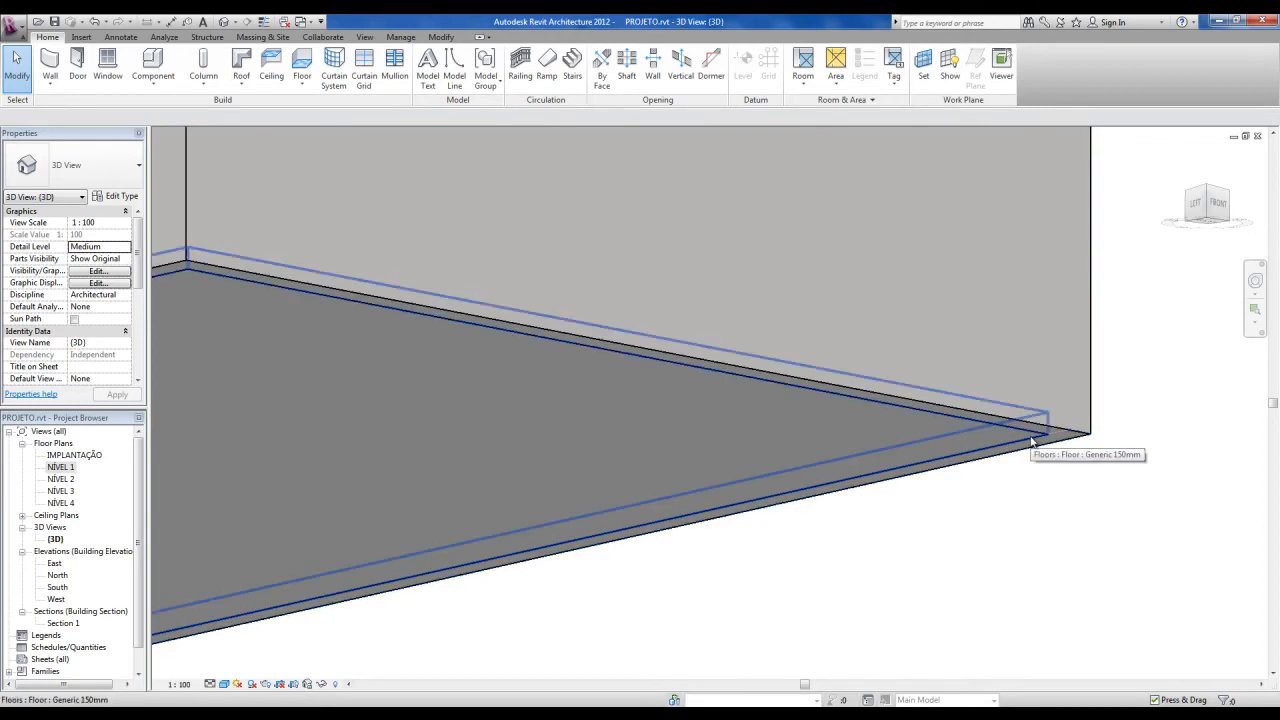
scroll(1028, 438, down, 5)
scroll(966, 486, down, 3)
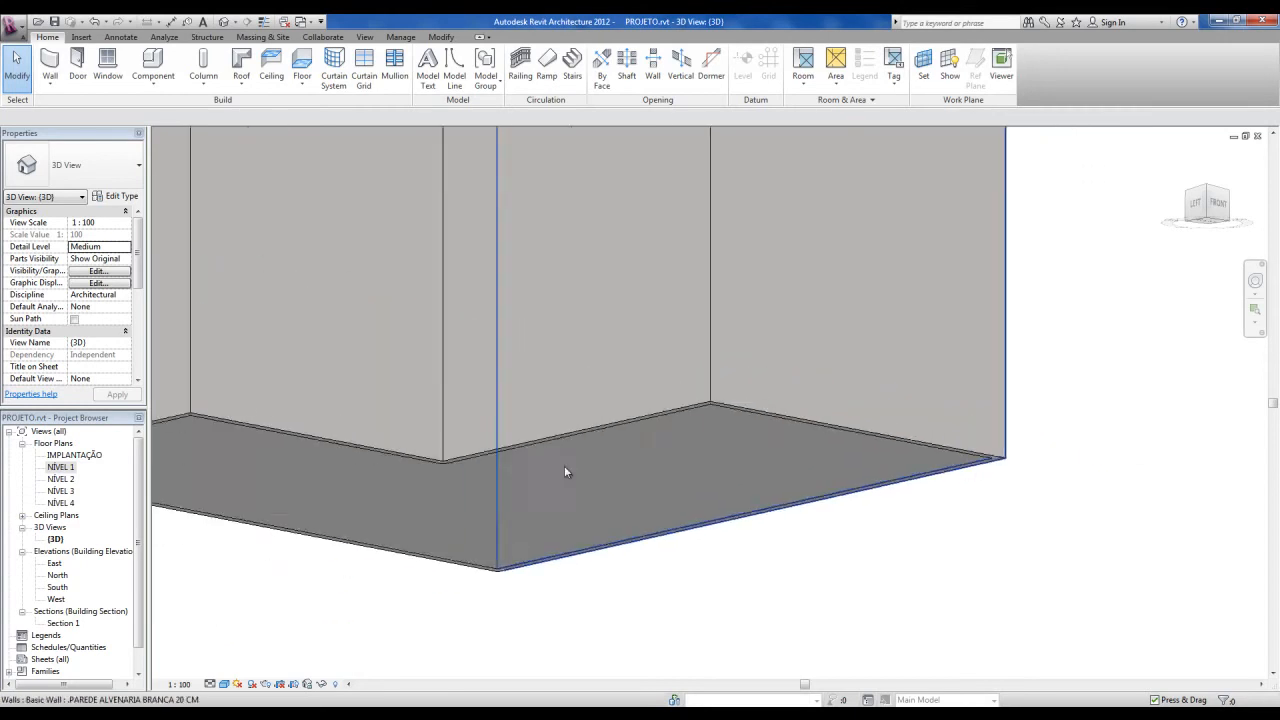
scroll(967, 472, down, 1)
Open the Section 1 view and examine the joint between the floor slab and the base of the exterior wall at NÍVEL 1.
double_click(60, 625)
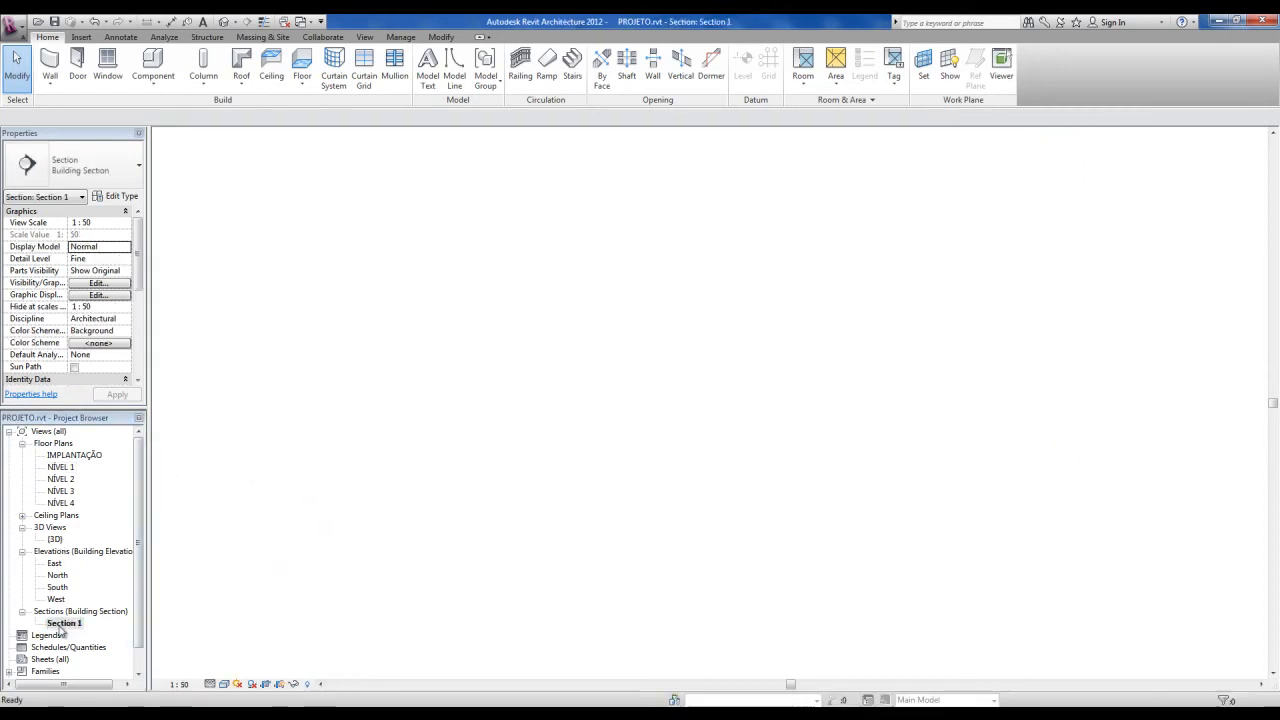
scroll(423, 612, up, 5)
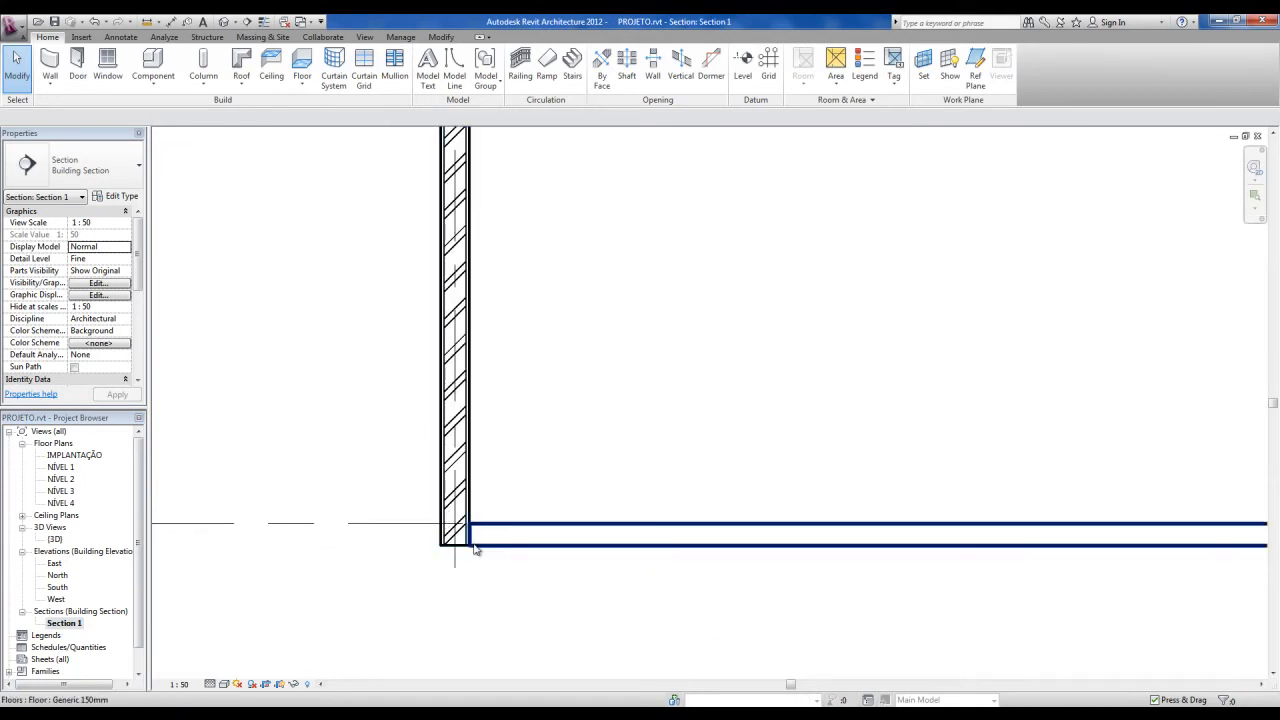
scroll(440, 565, down, 2)
scroll(457, 551, up, 3)
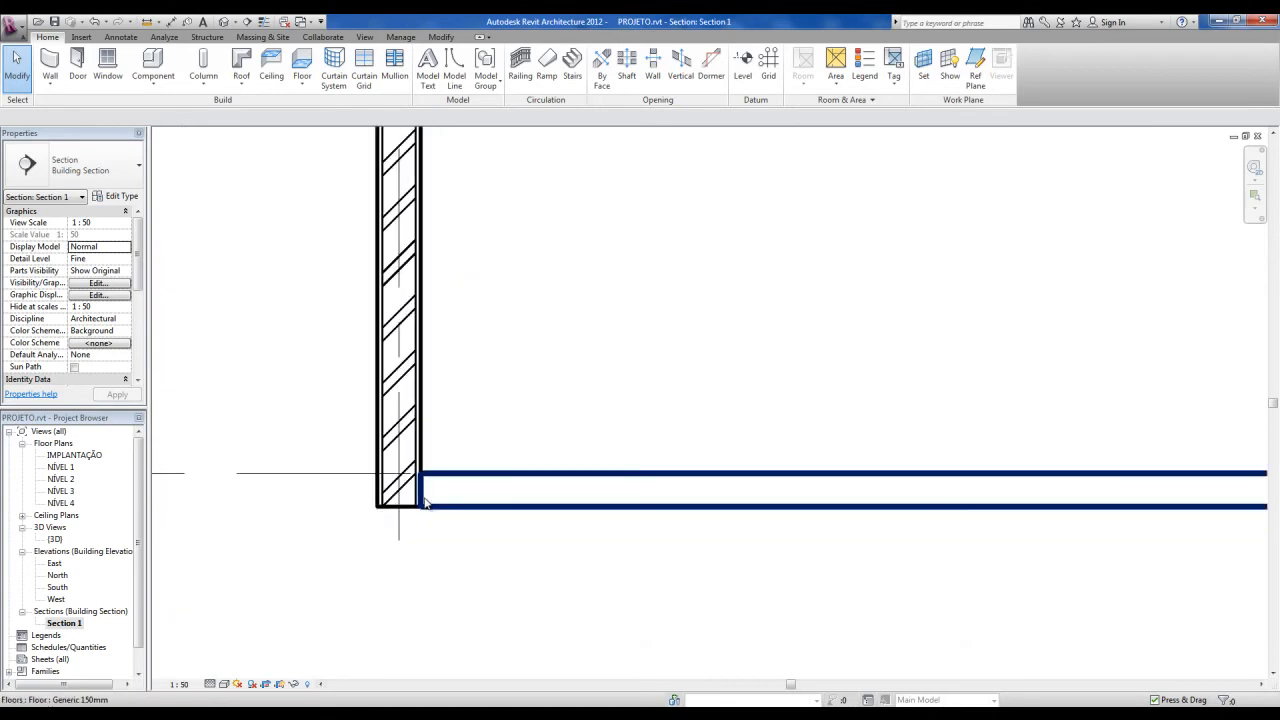
scroll(370, 557, down, 6)
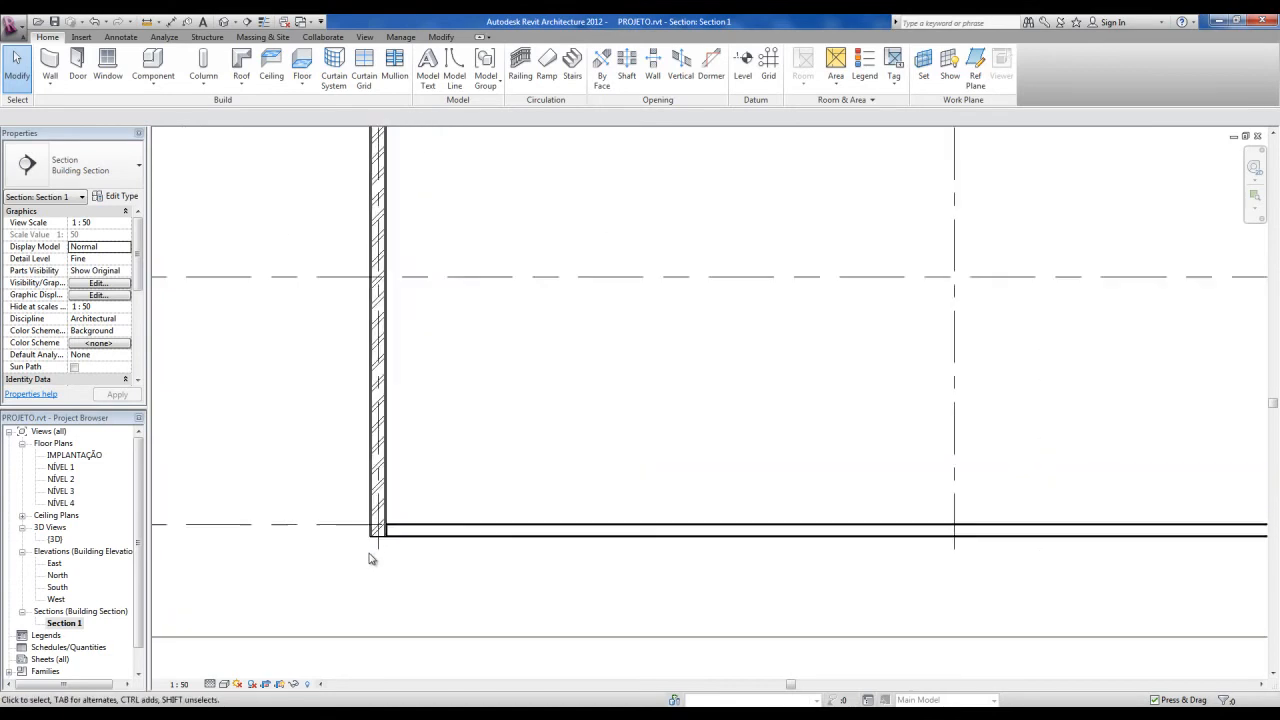
scroll(372, 557, down, 1)
scroll(375, 565, up, 4)
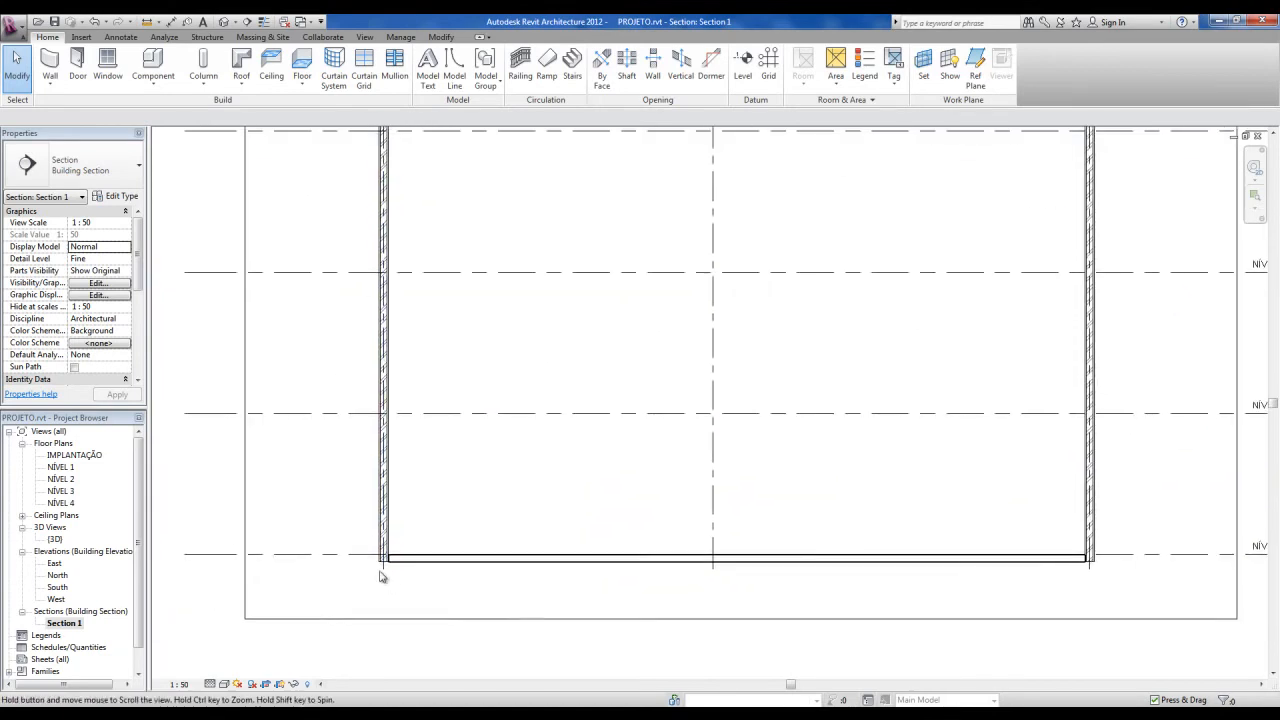
scroll(390, 568, up, 1)
scroll(404, 561, up, 1)
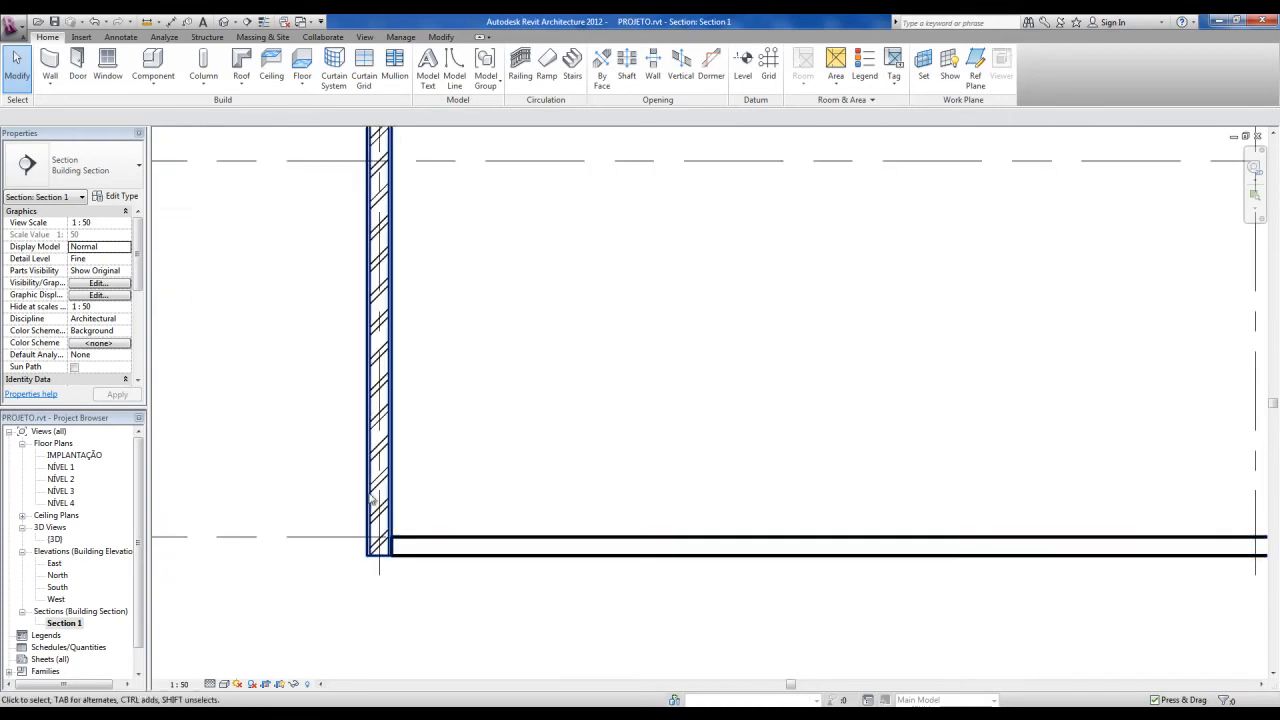
scroll(381, 471, up, 1)
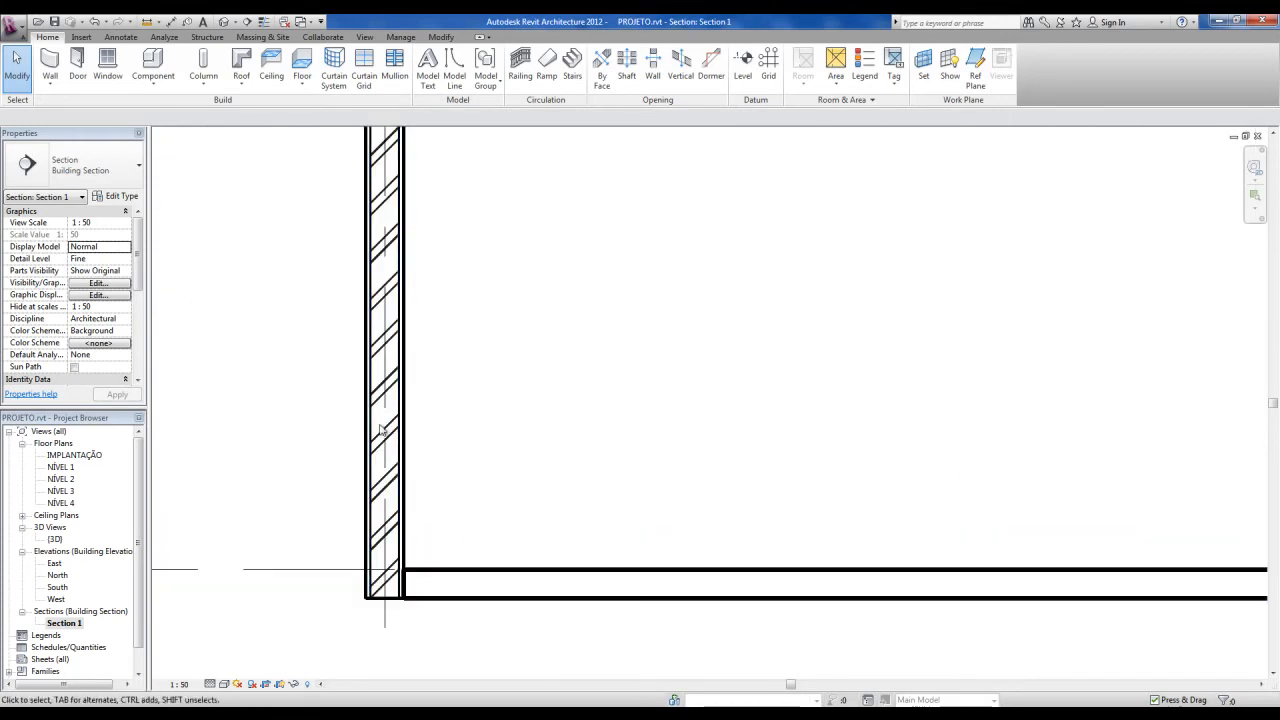
key(ctrl)
middle_drag(463, 580, 435, 510)
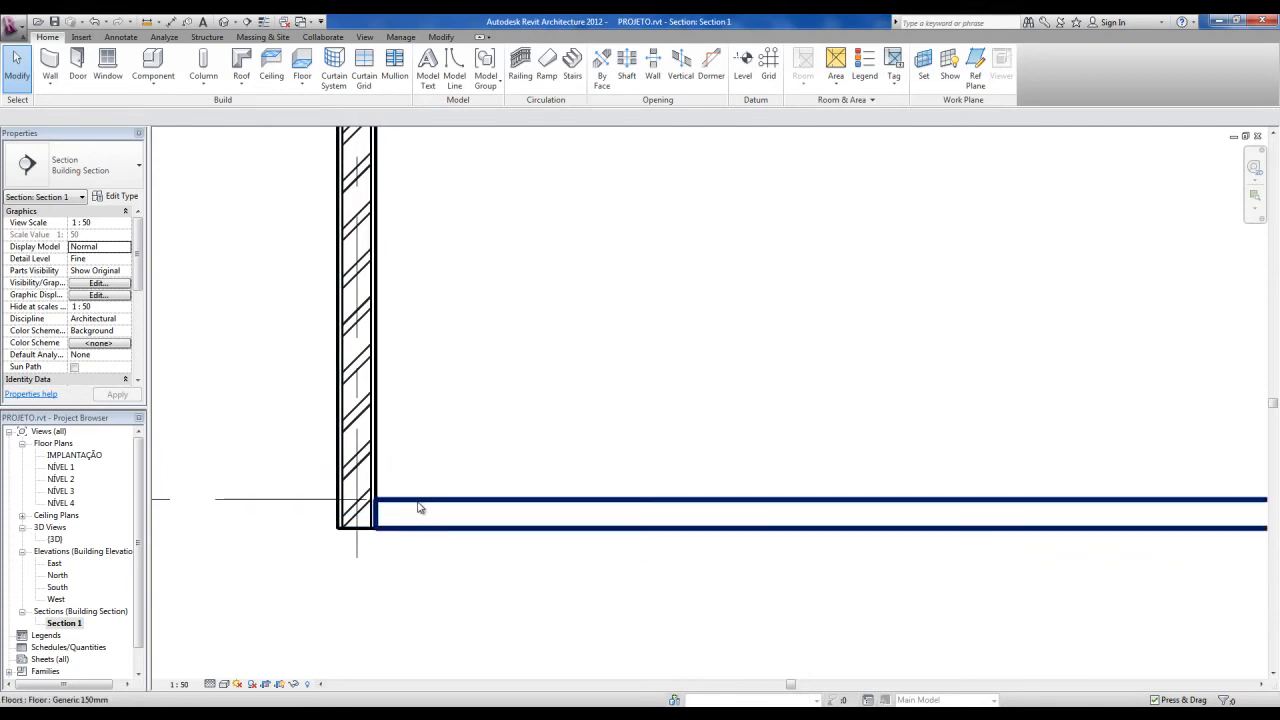
scroll(416, 510, down, 5)
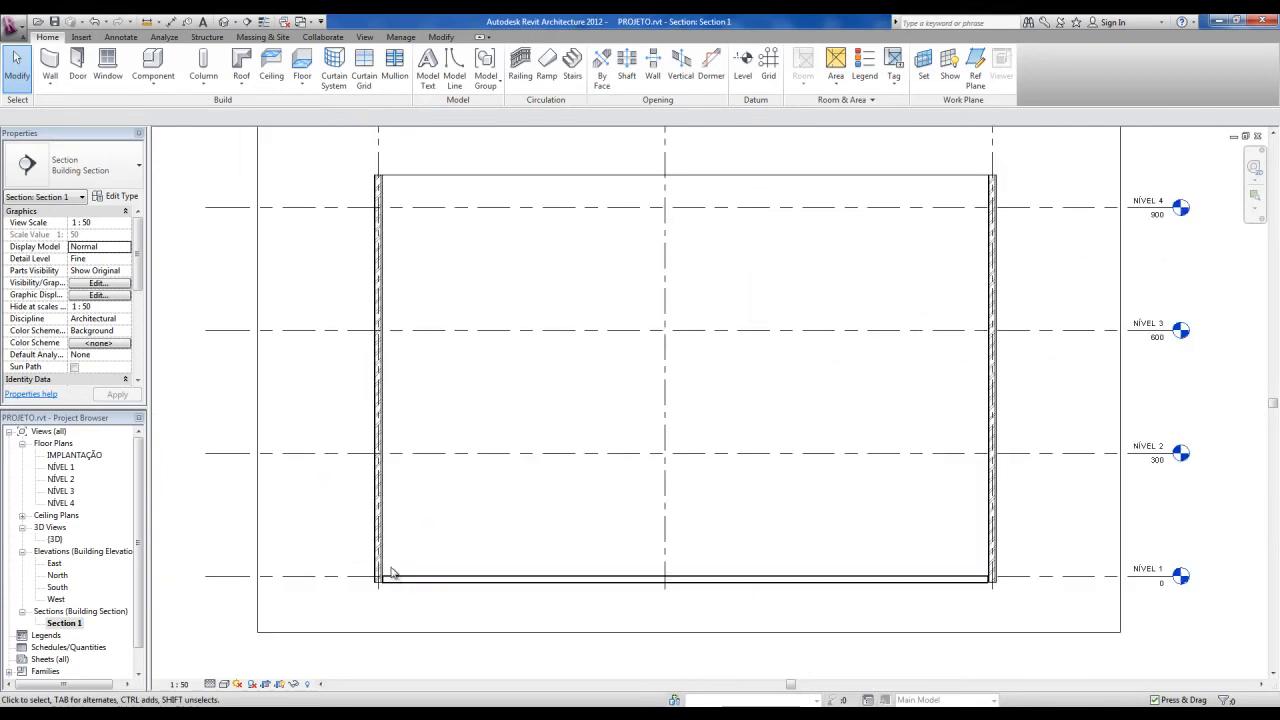
Duplicate the project material Concrete - Cast In Situ under the name .CONCRETO.
click(401, 37)
click(60, 75)
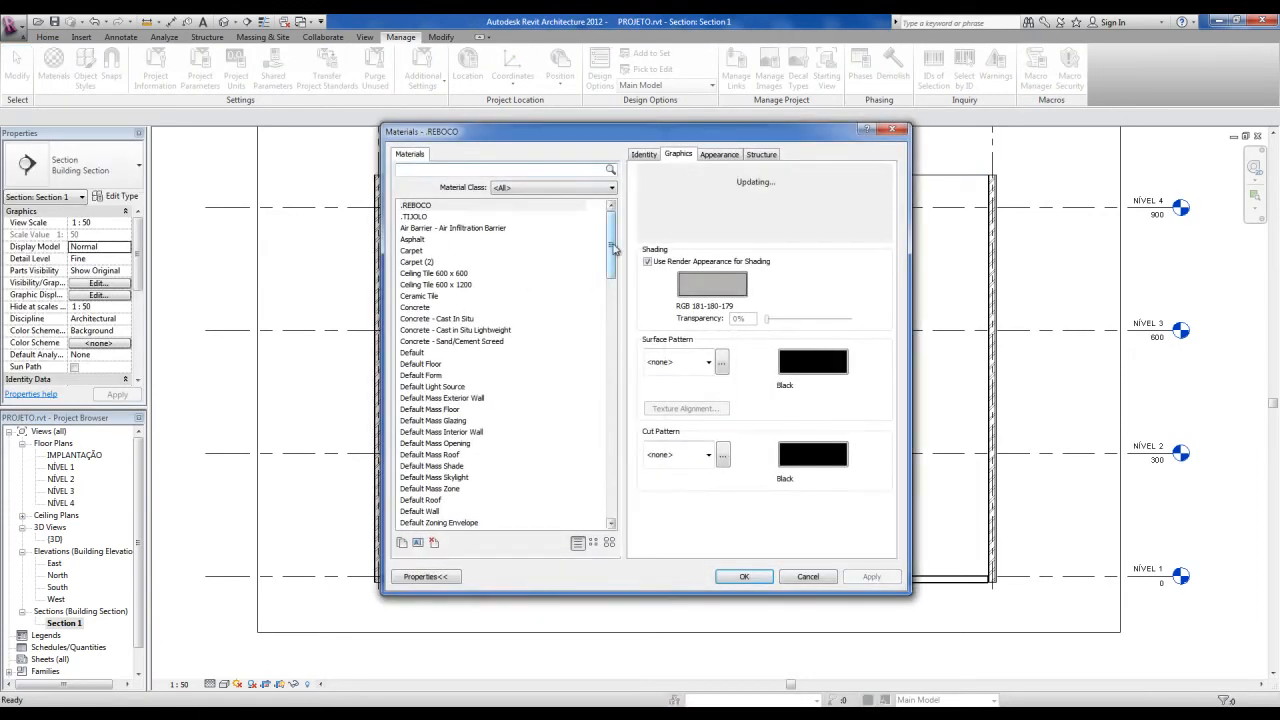
drag(612, 246, 611, 252)
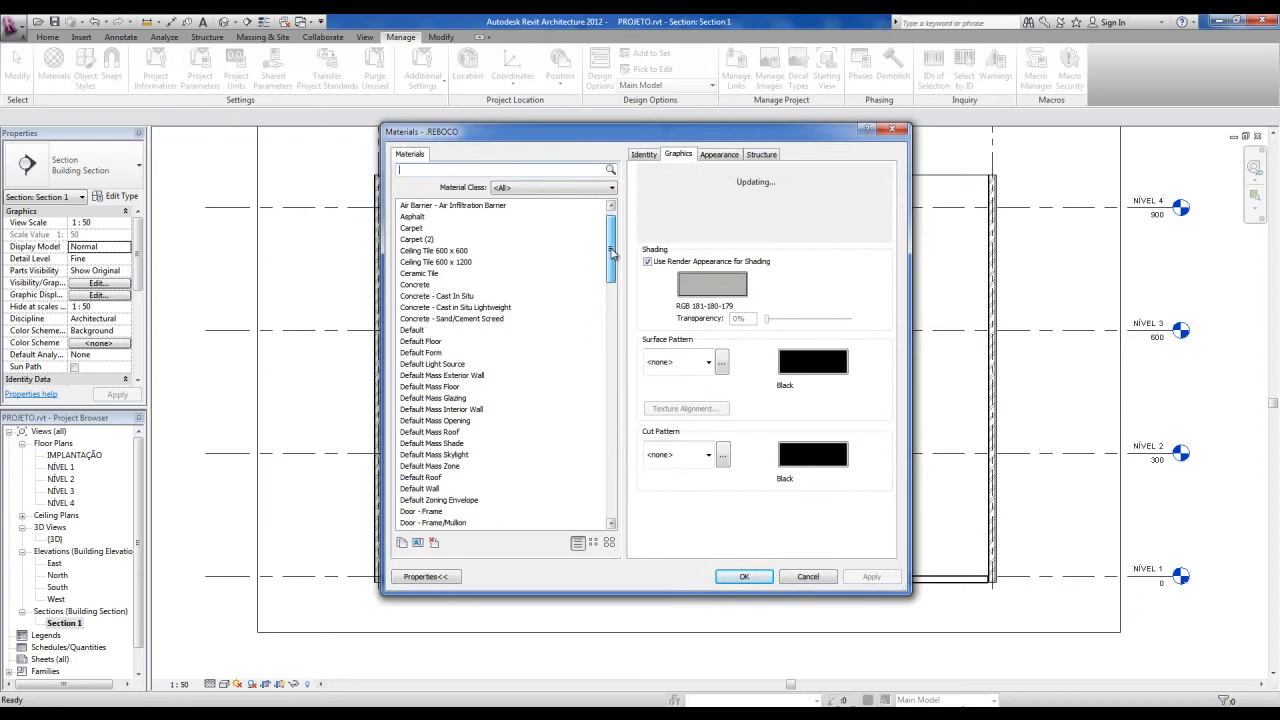
click(431, 297)
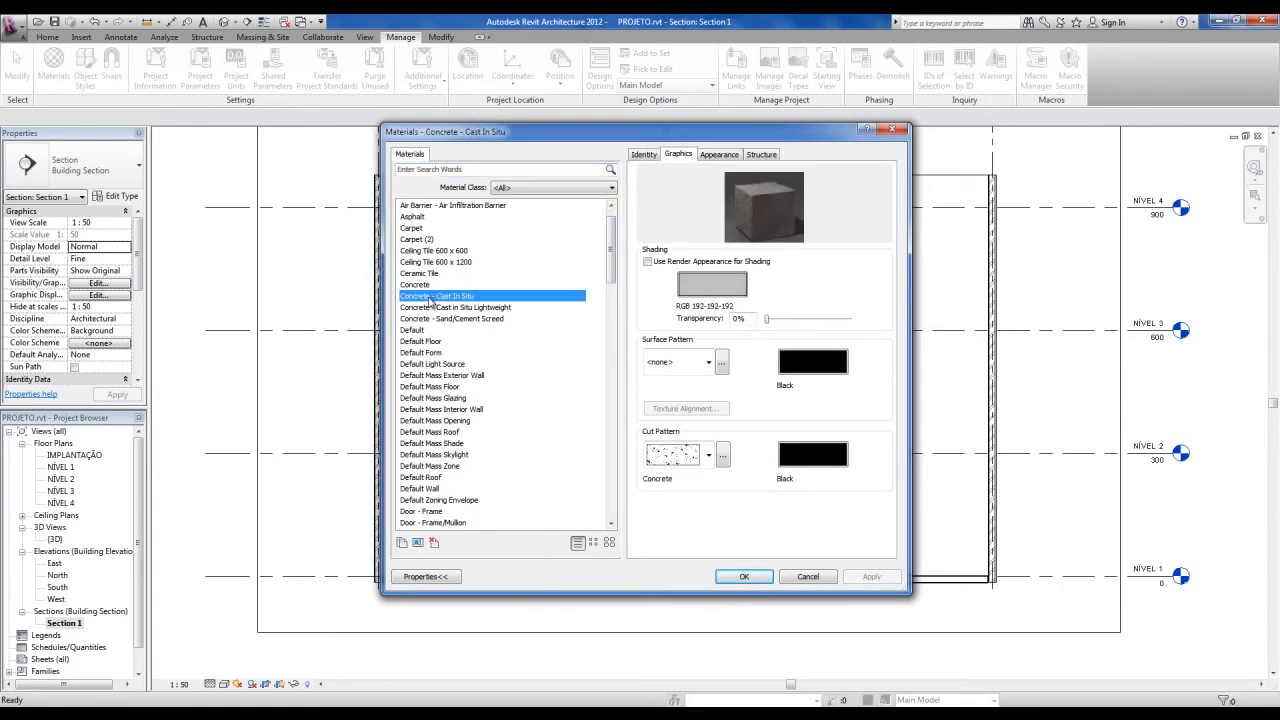
right_click(431, 299)
click(463, 314)
text(CONCRETO)
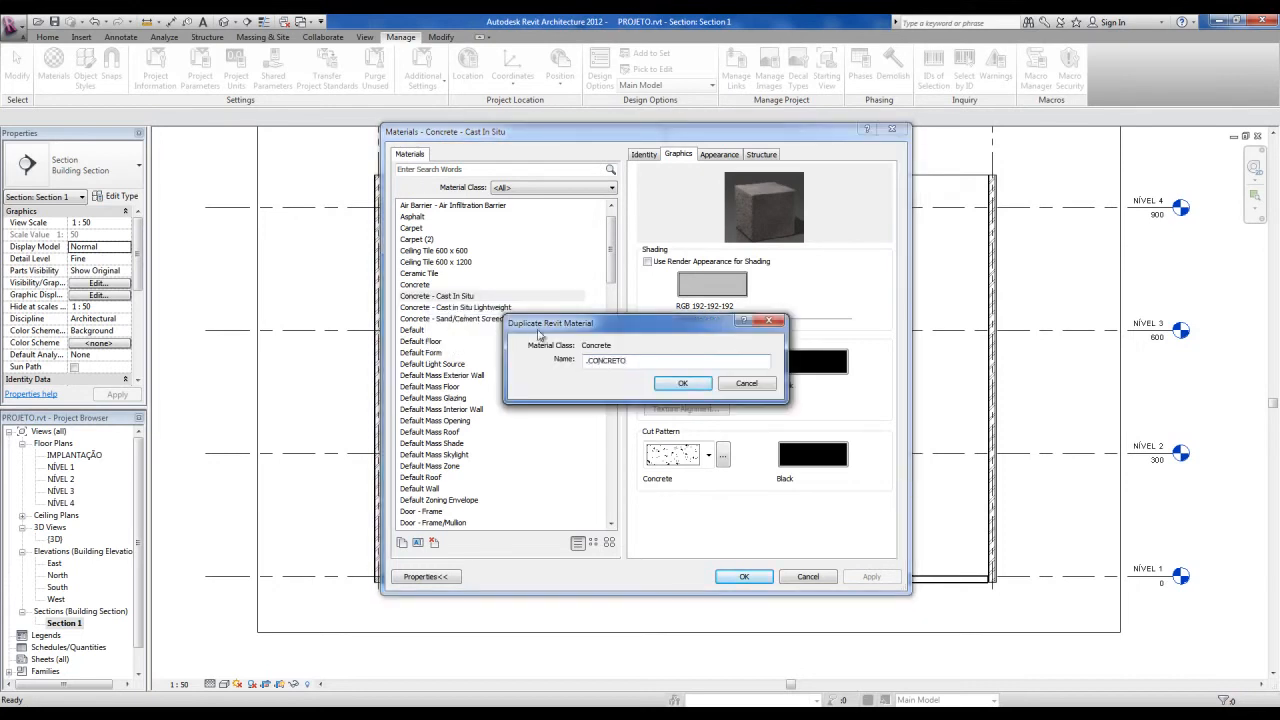
click(680, 384)
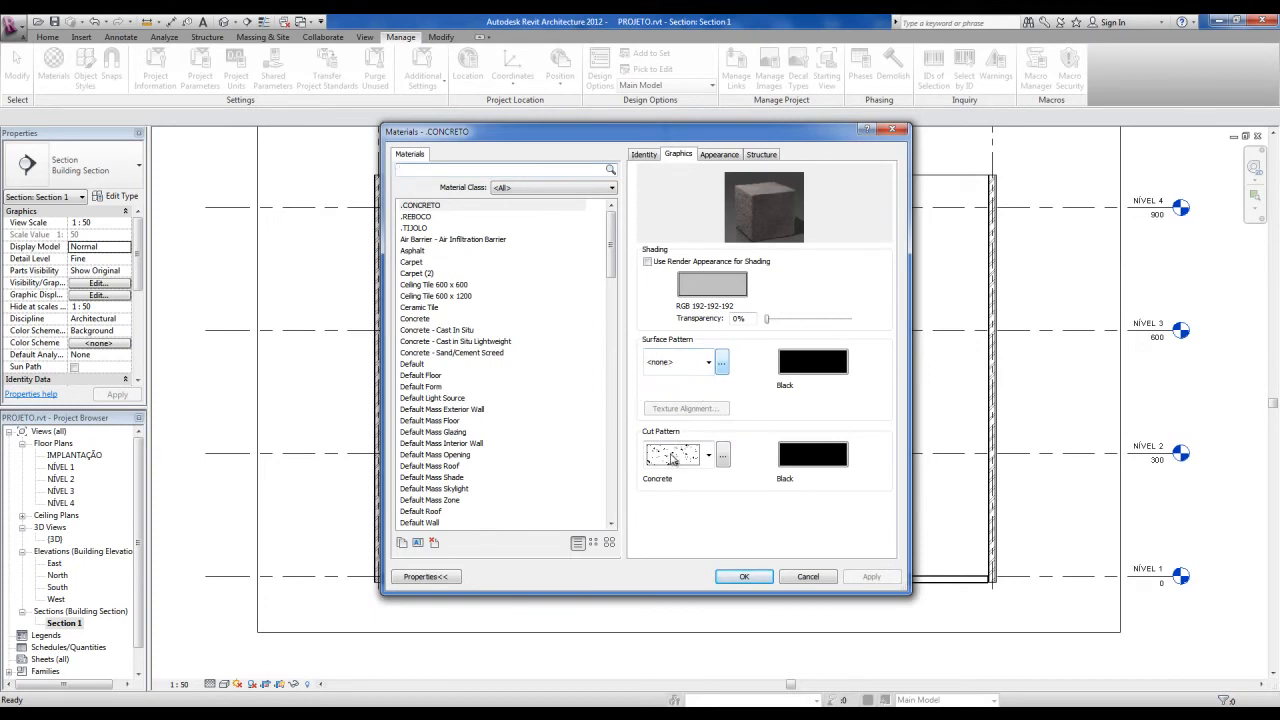
Check the .CONCRETO material's cut pattern and assign it the Flat - Gray 1 render appearance from the library's cast-in-place concretes.
click(707, 458)
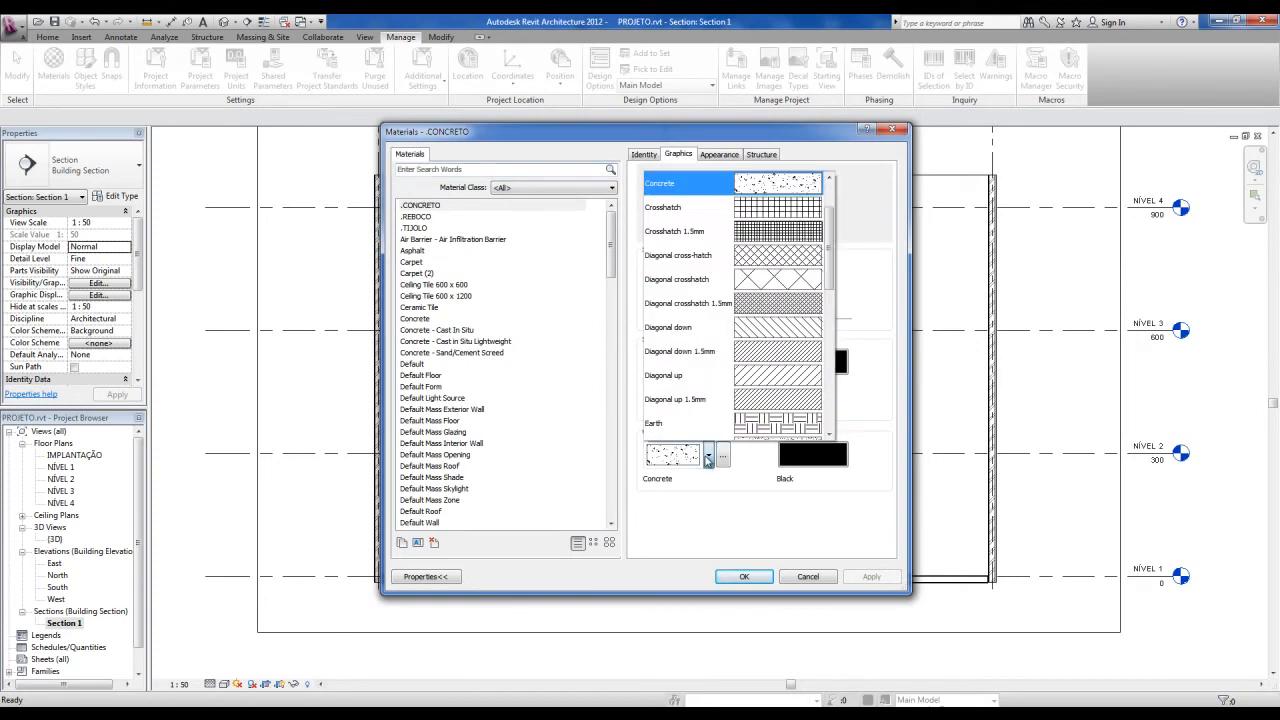
click(707, 458)
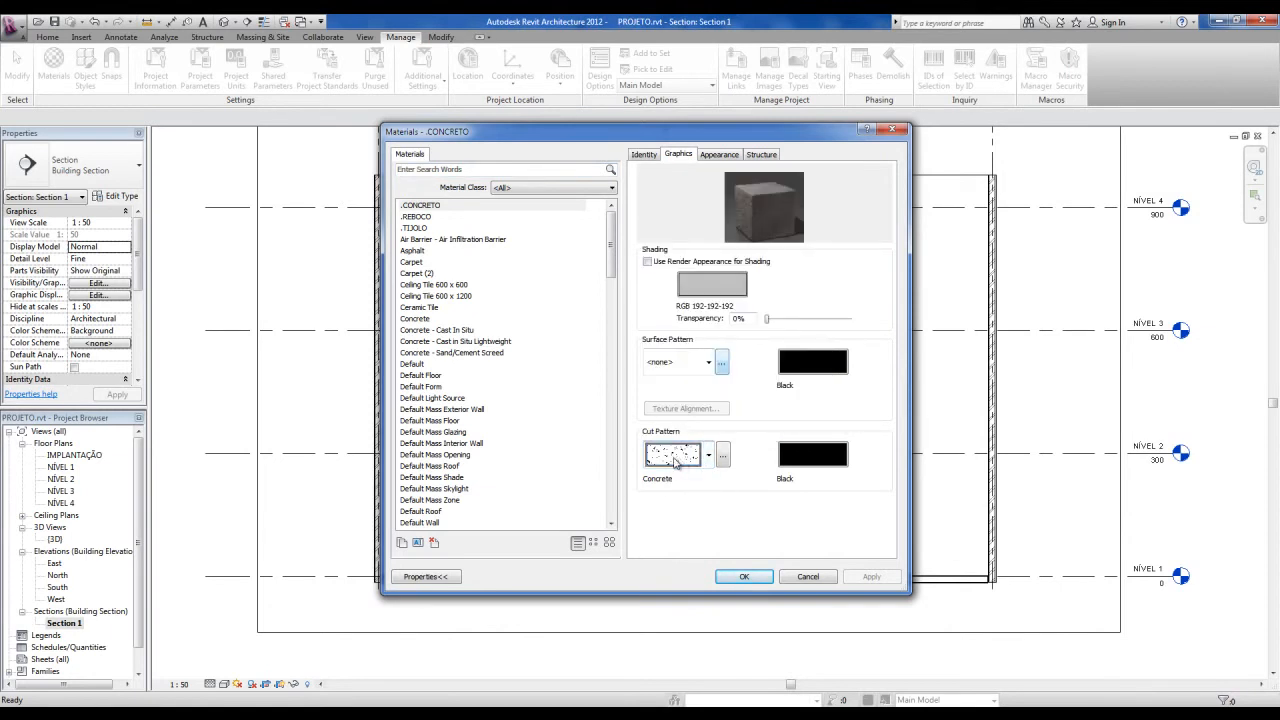
click(720, 155)
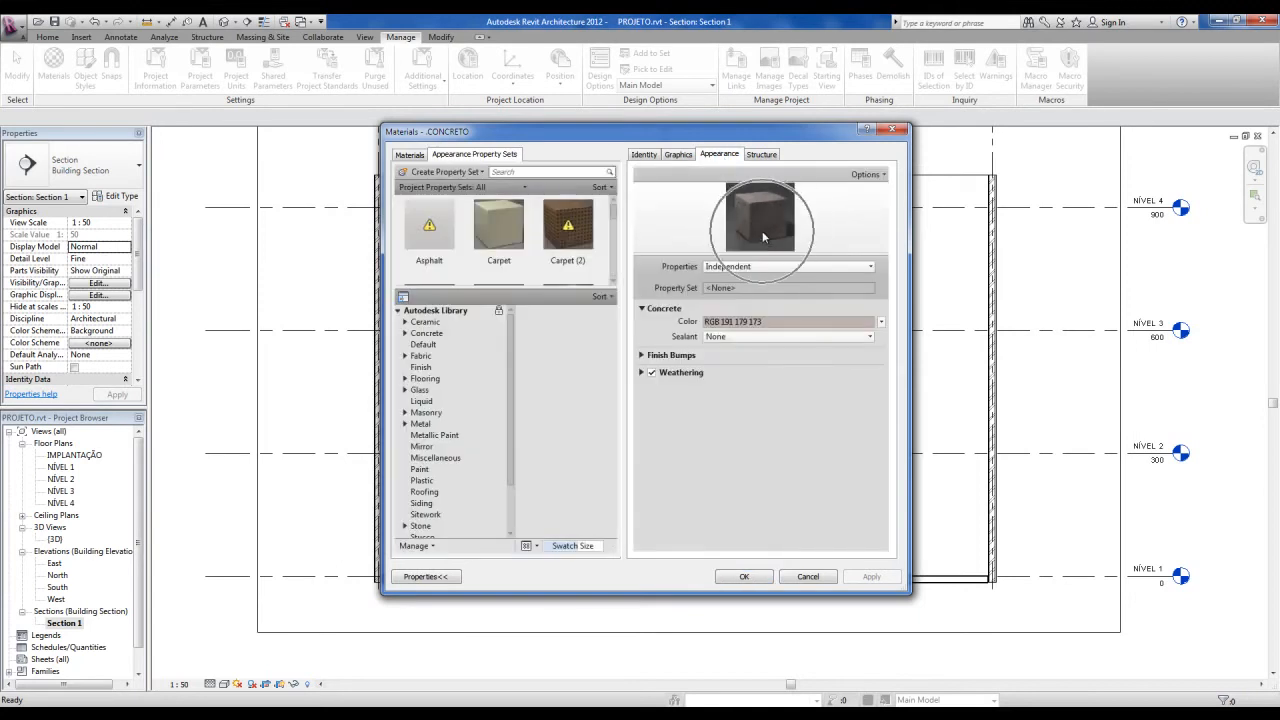
click(405, 333)
click(440, 355)
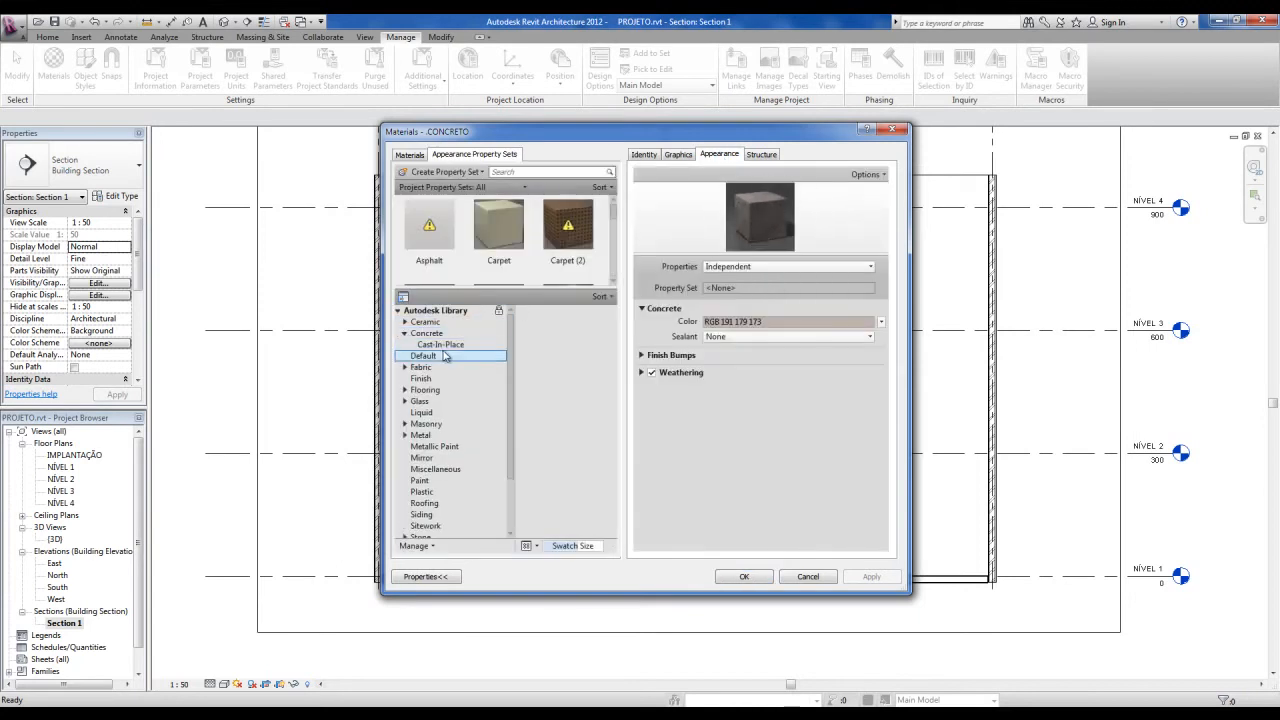
click(441, 344)
drag(613, 330, 612, 376)
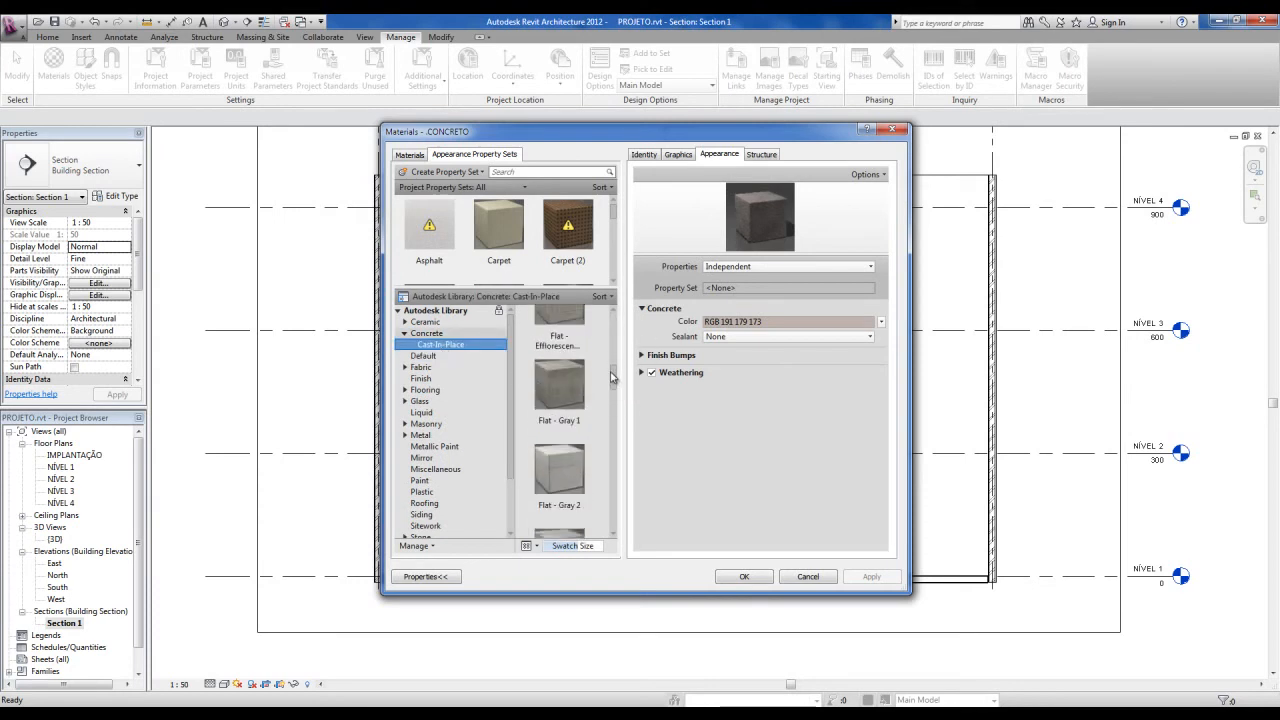
double_click(560, 393)
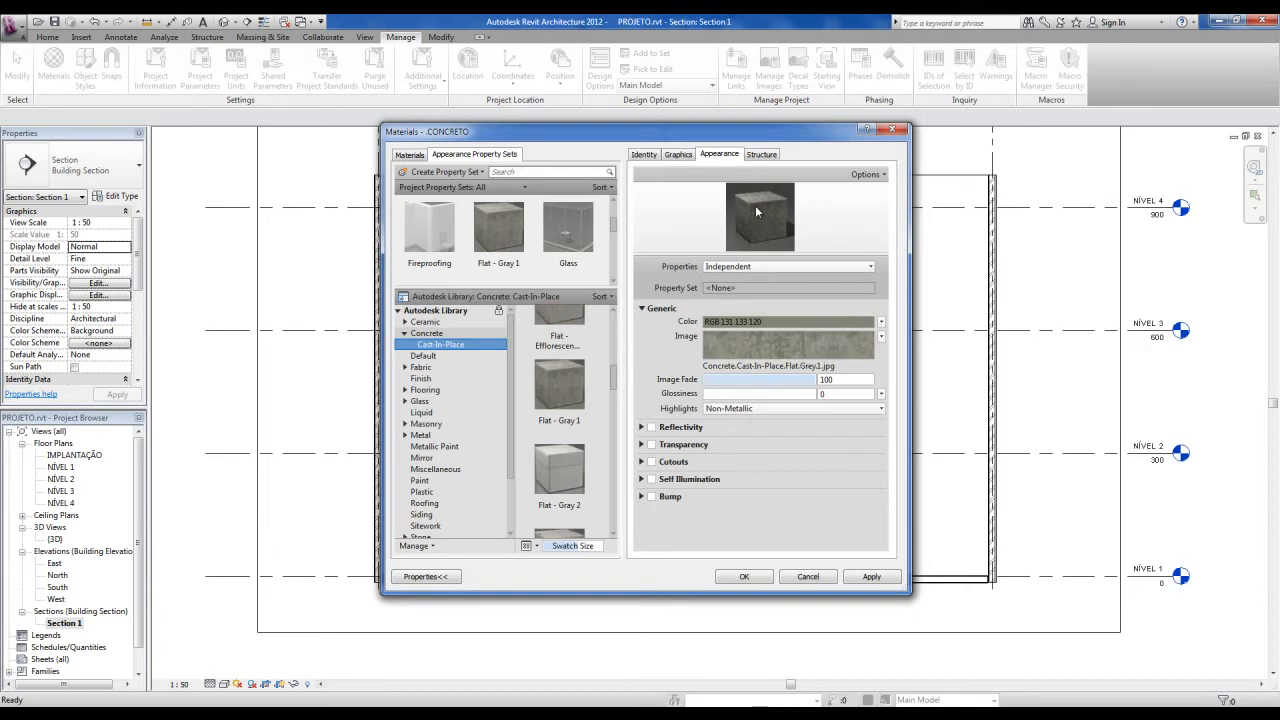
click(680, 155)
click(434, 205)
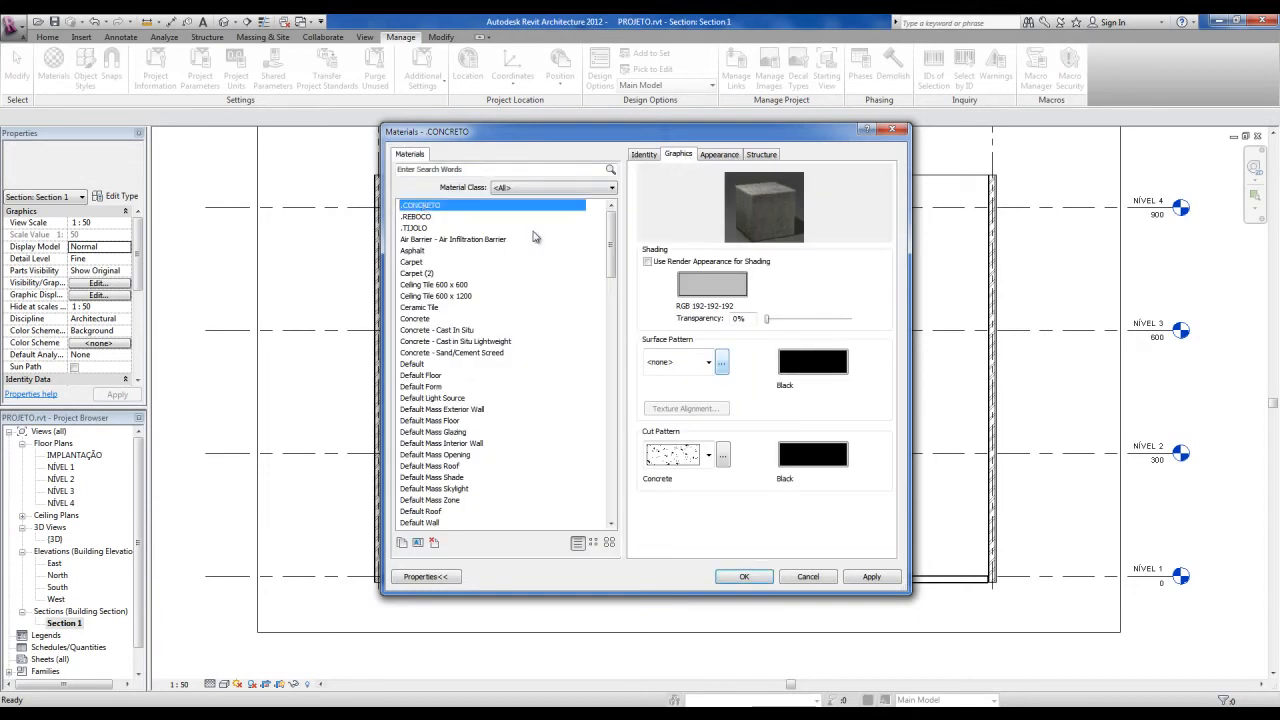
Duplicate the Wood - Flooring material under the name .PISO MADEIRA.
drag(610, 240, 611, 483)
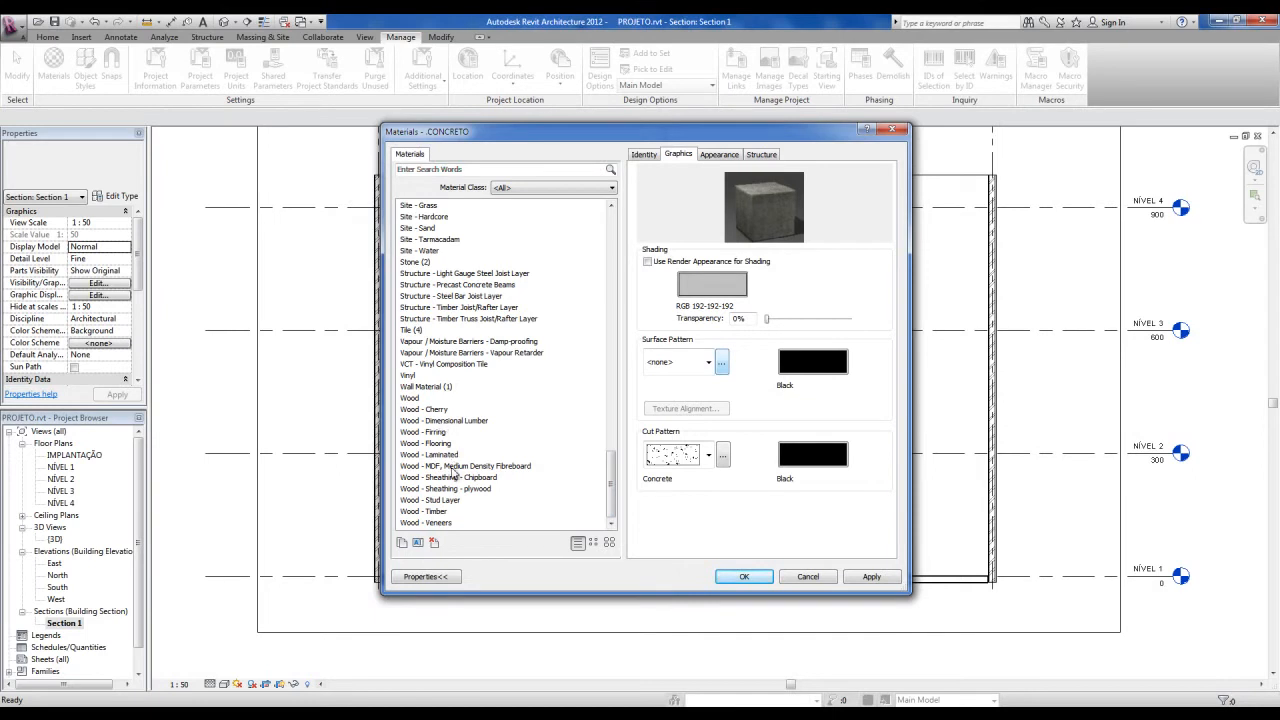
click(423, 447)
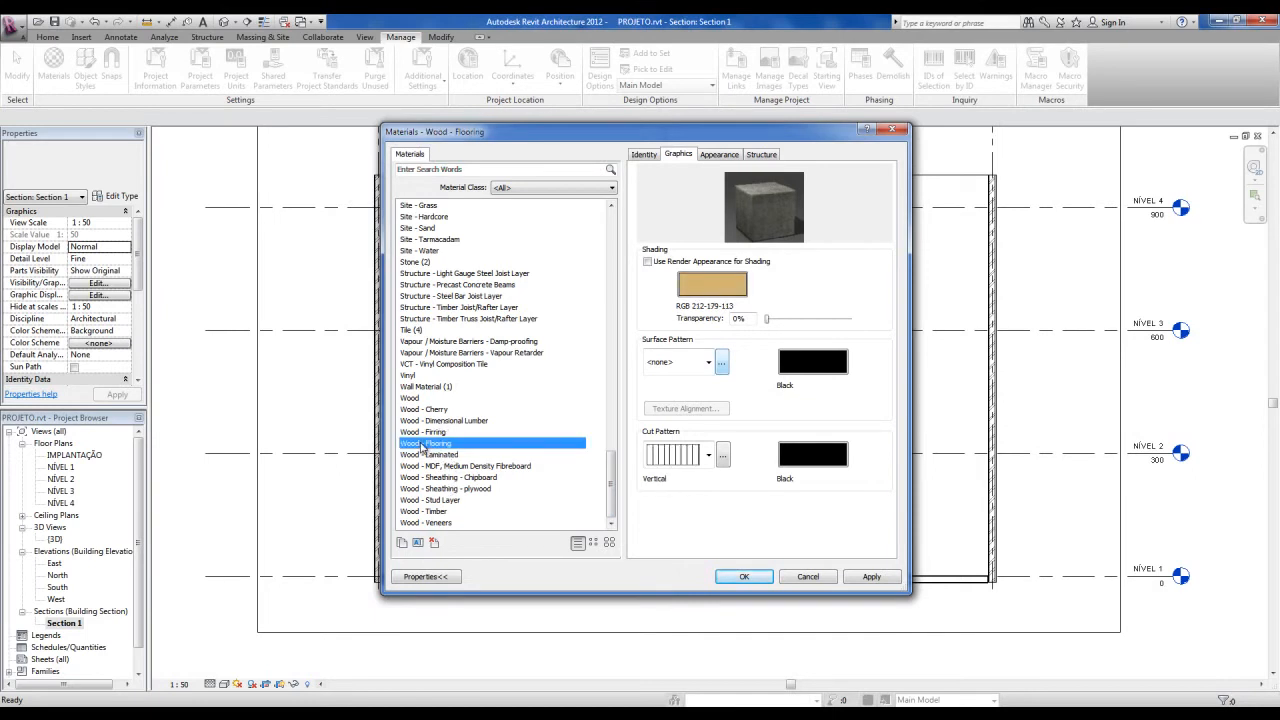
right_click(423, 447)
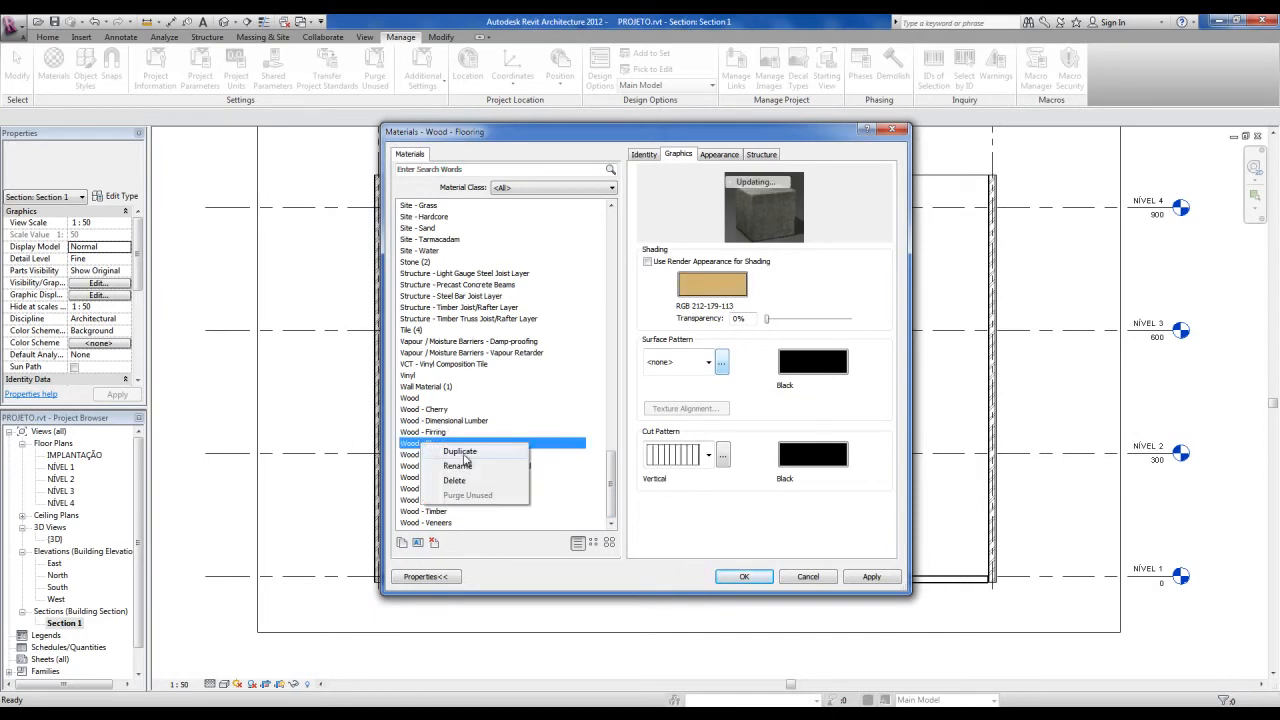
click(462, 452)
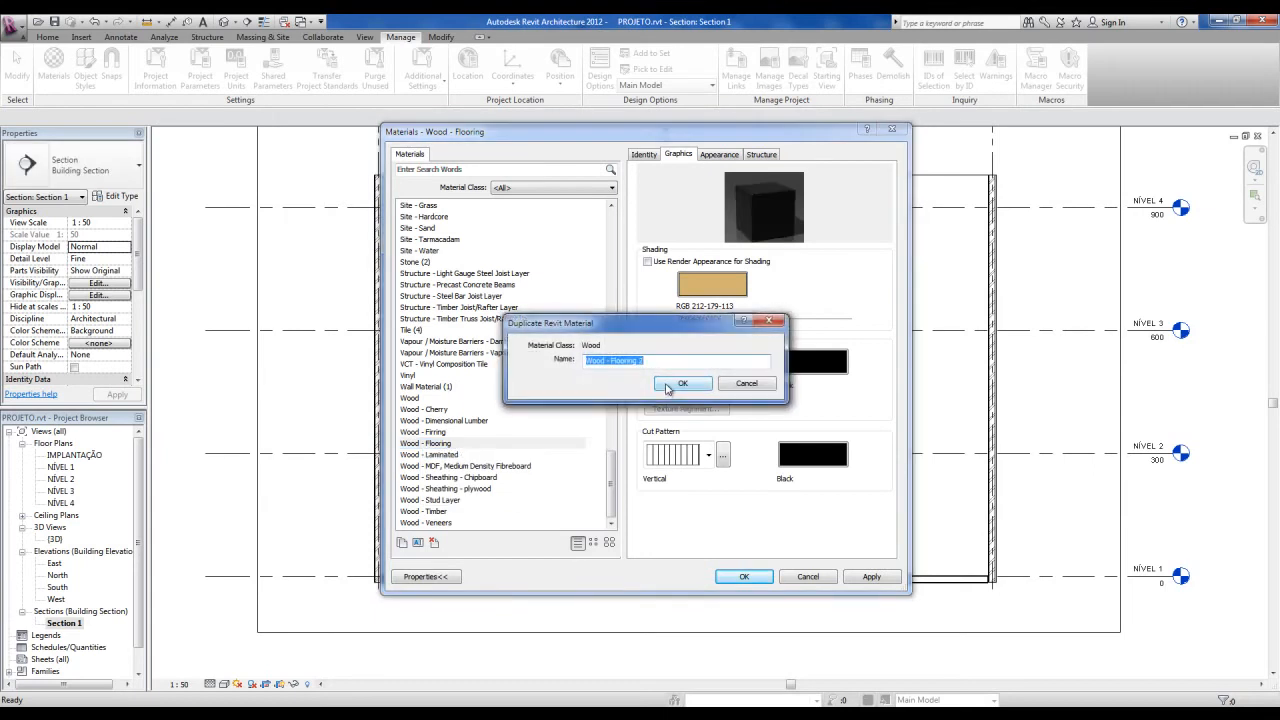
text(.PISO MADEIRA)
click(700, 388)
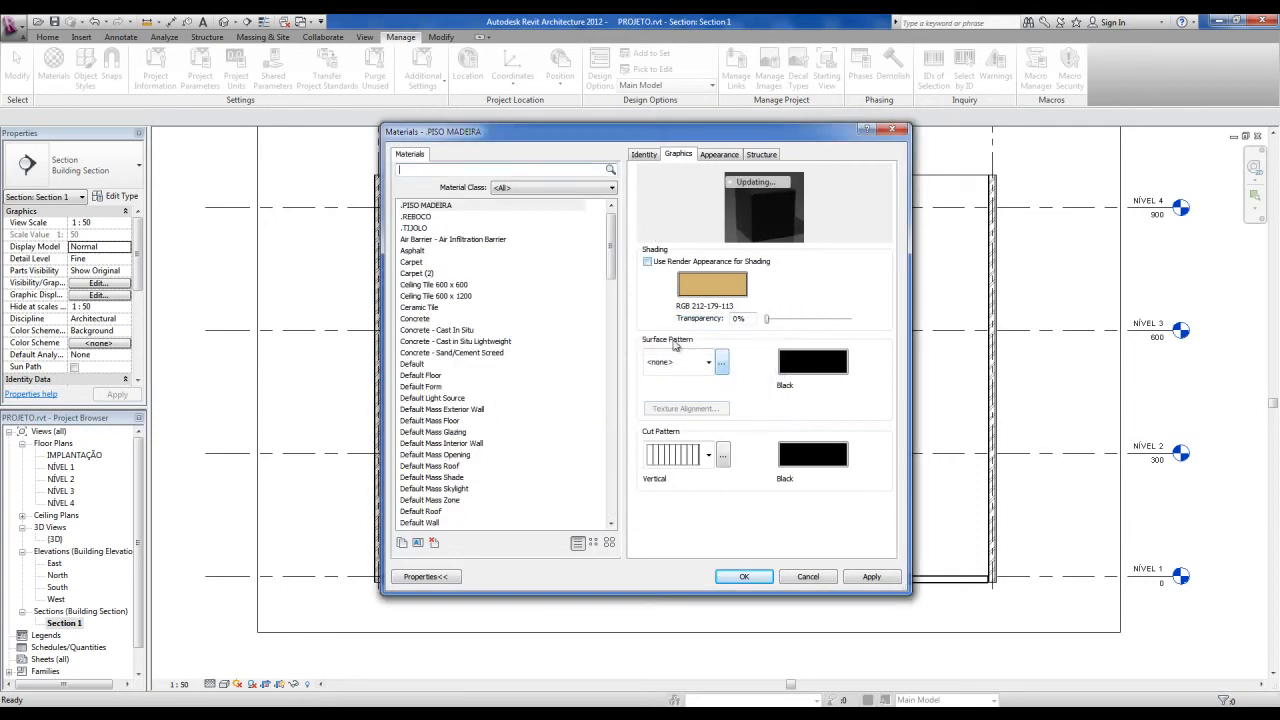
Check the .PISO MADEIRA material's cut pattern and wood appearance image, and accept the material changes.
key(ctrl)
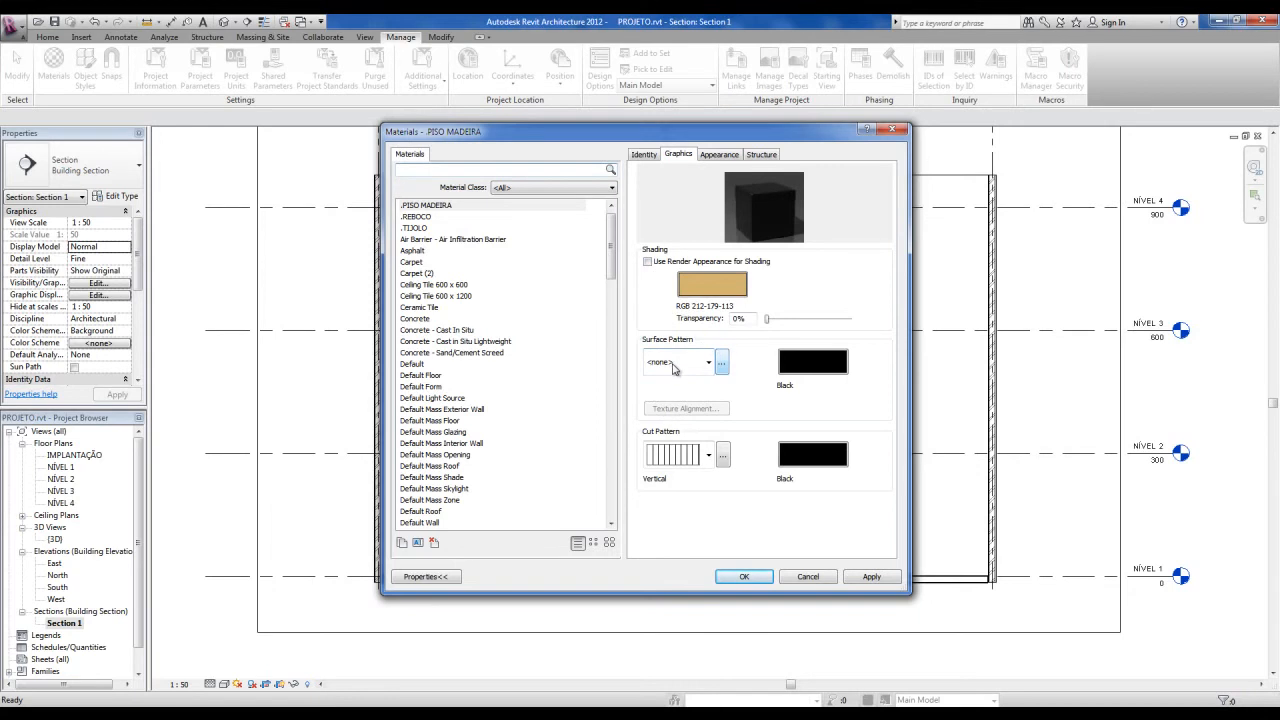
key(ctrl)
click(709, 457)
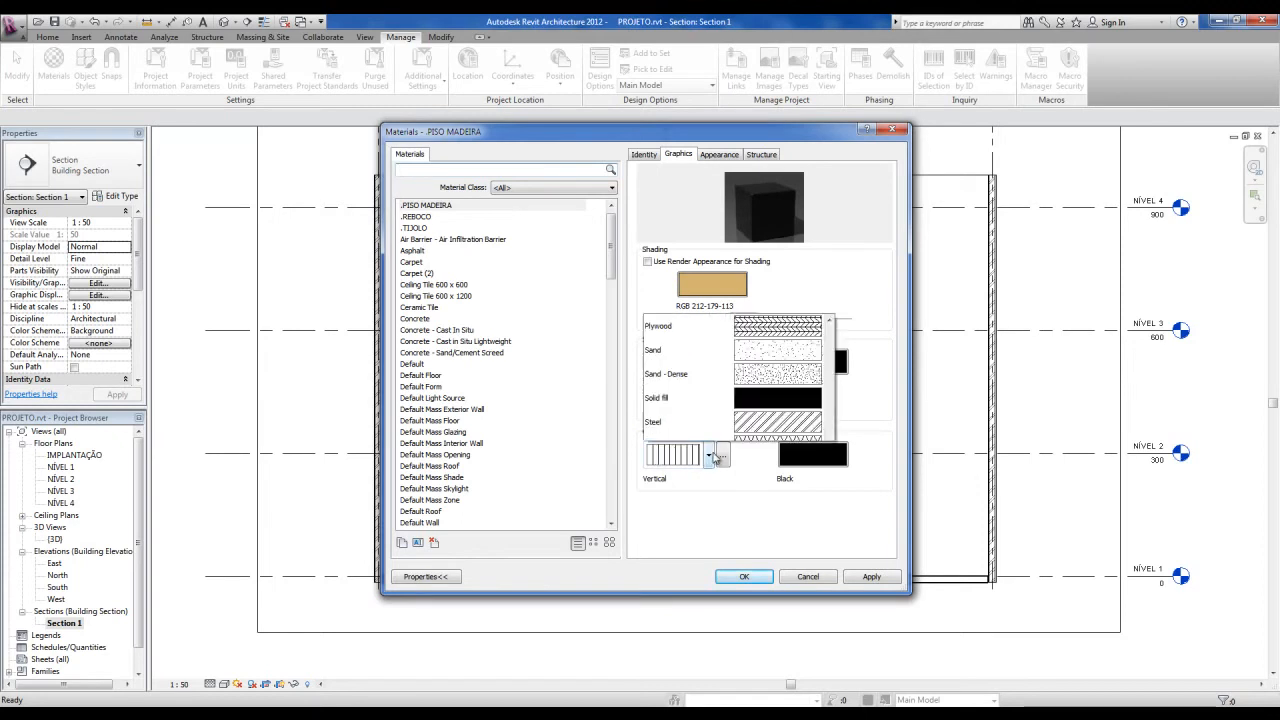
click(711, 458)
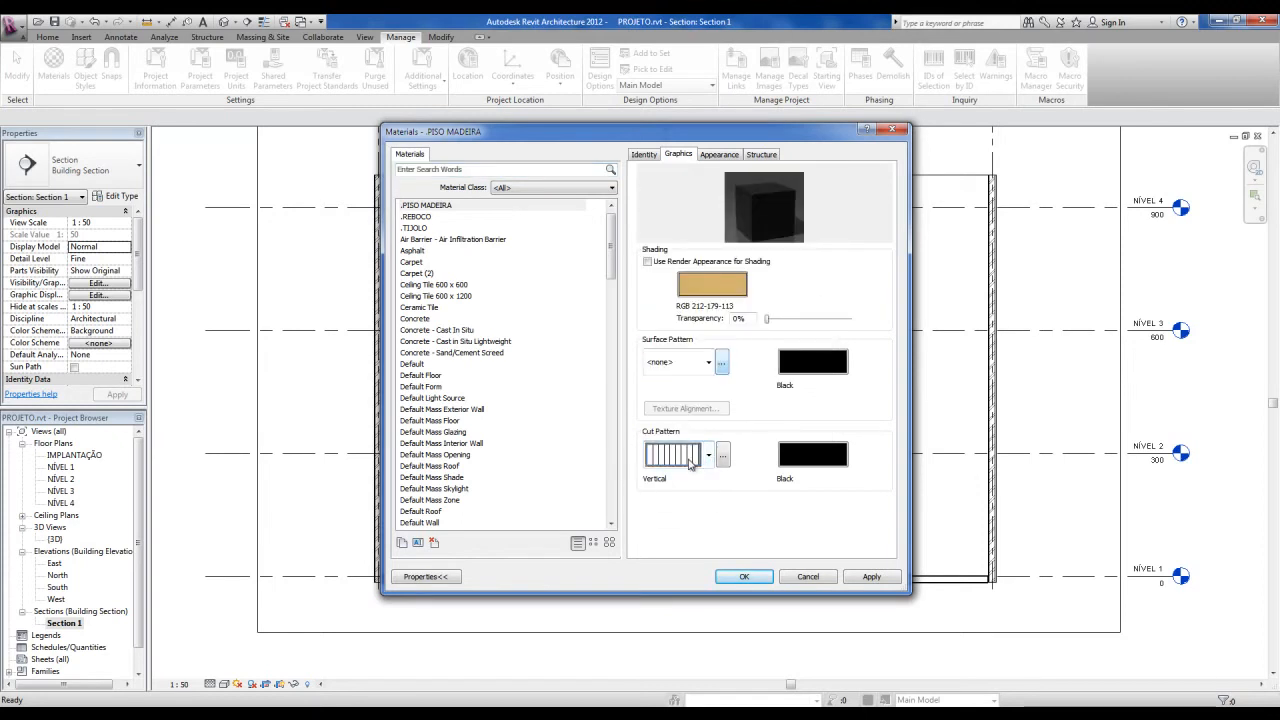
click(719, 155)
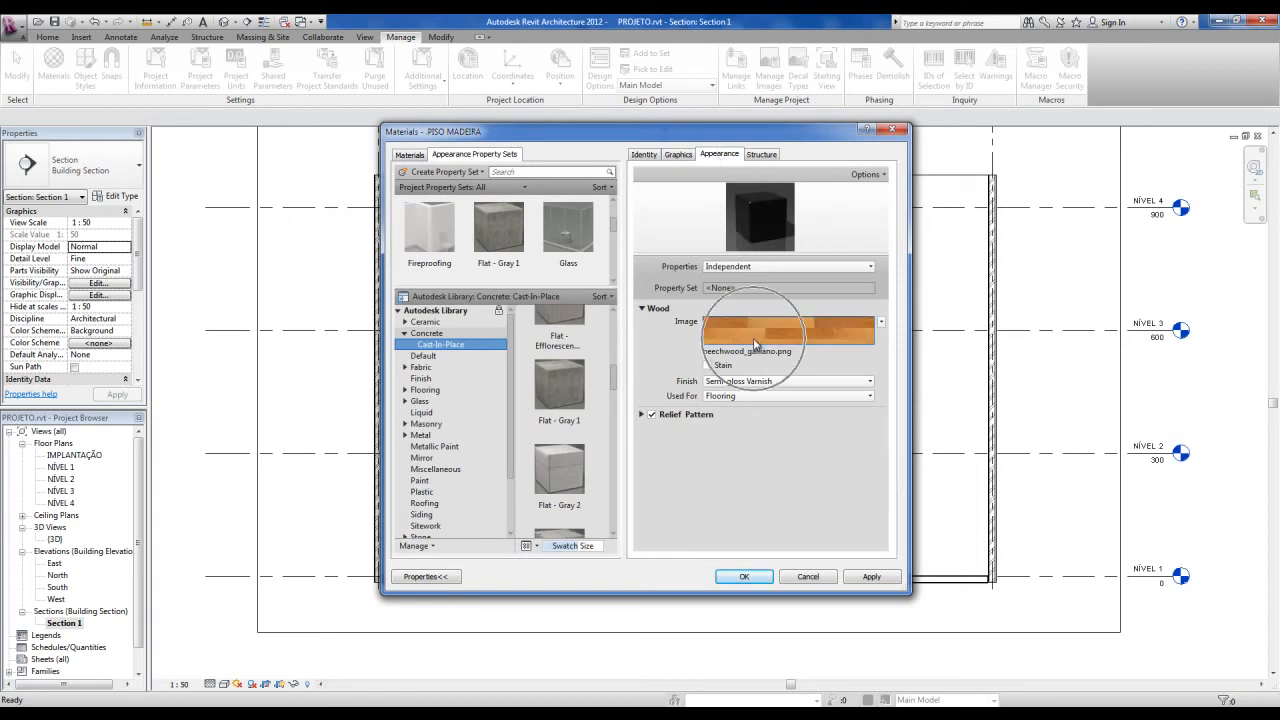
mouse_move(753, 338)
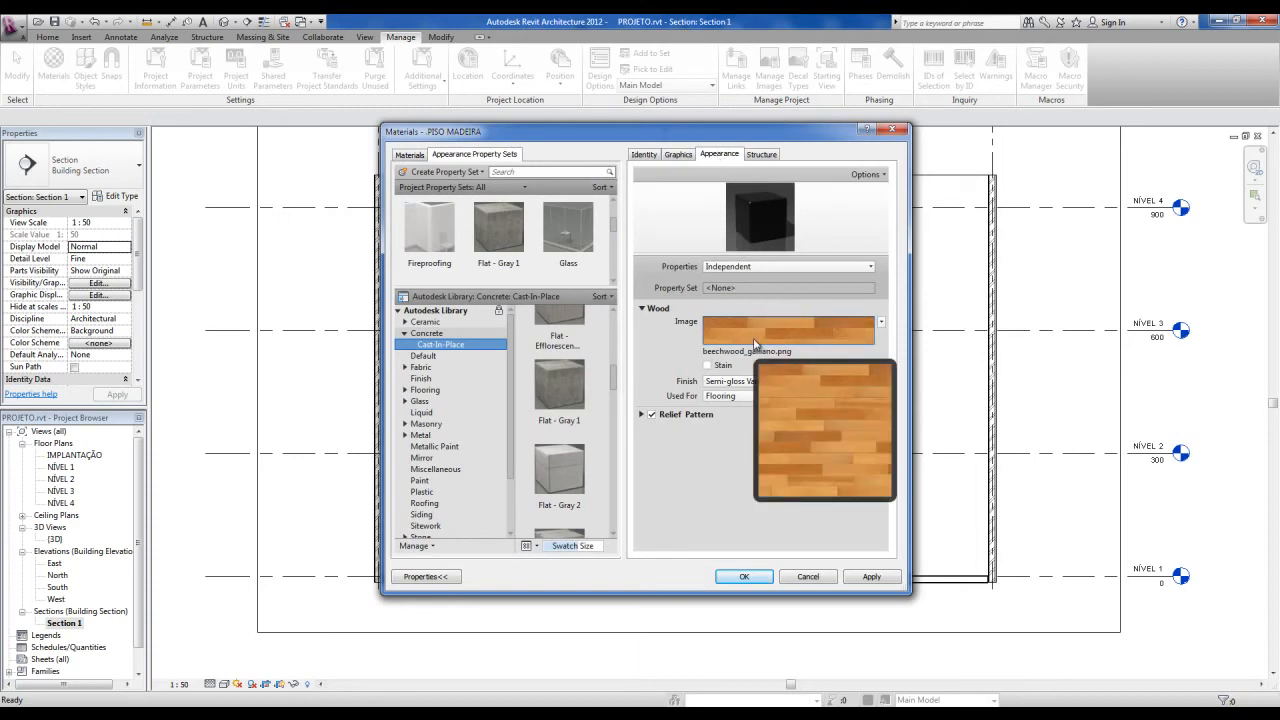
click(741, 579)
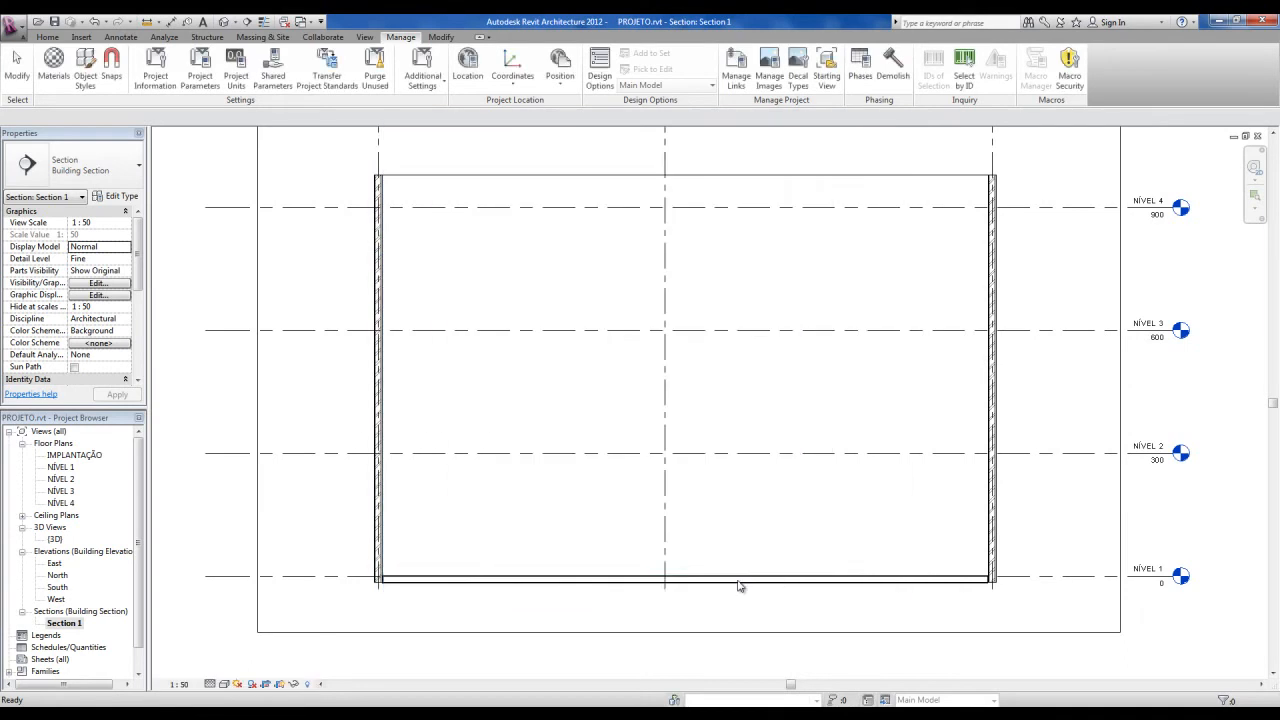
Select the ground-level floor slab beside the base of the exterior wall in the section.
middle_drag(473, 617, 485, 609)
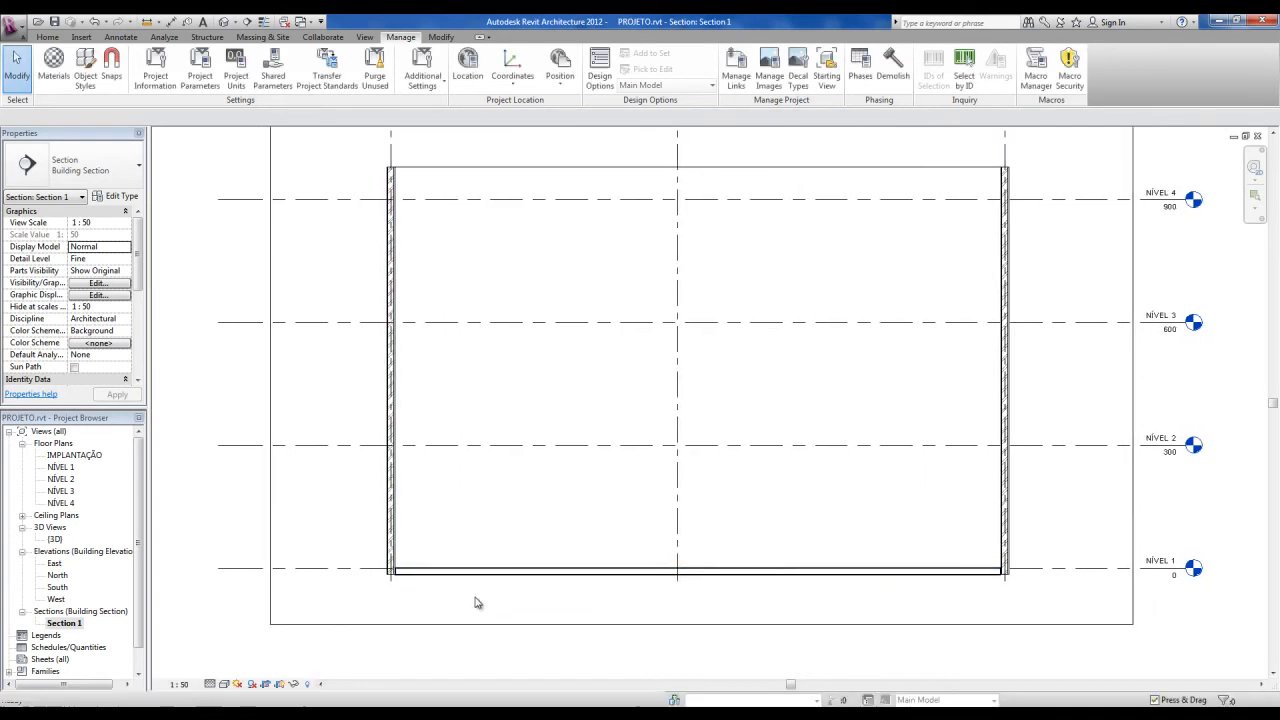
scroll(481, 609, up, 4)
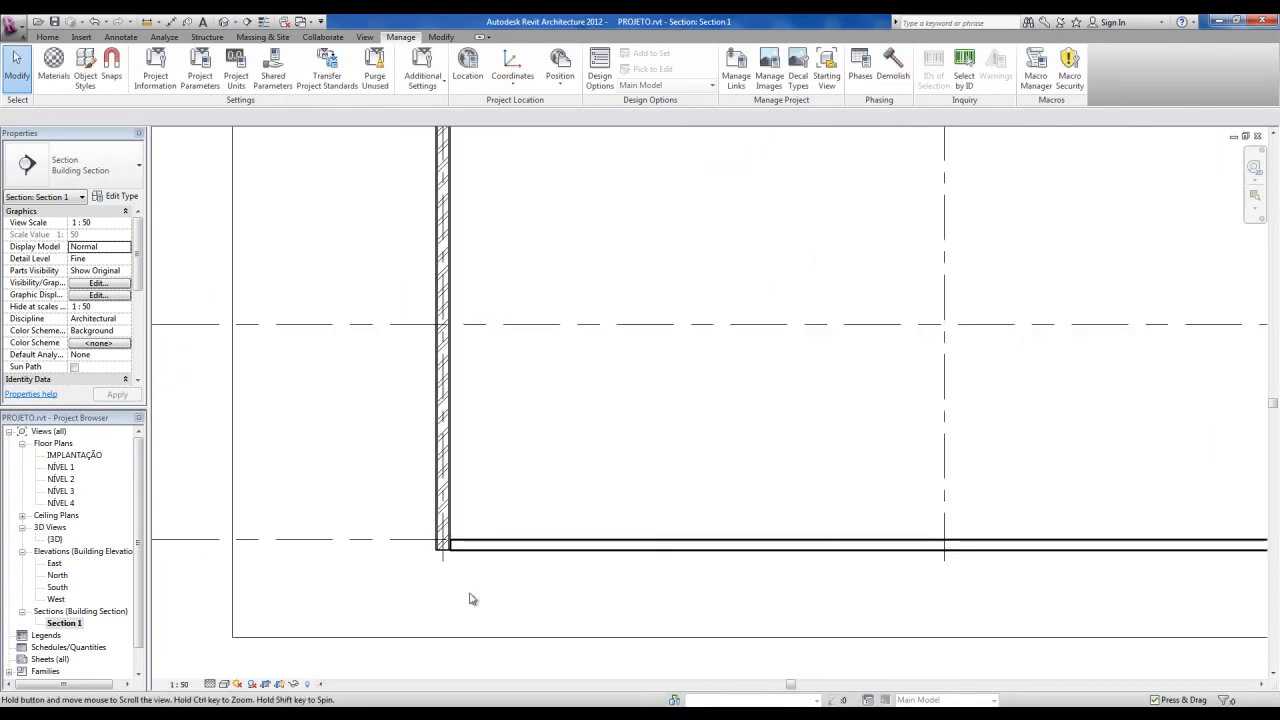
click(488, 540)
key(ctrl)
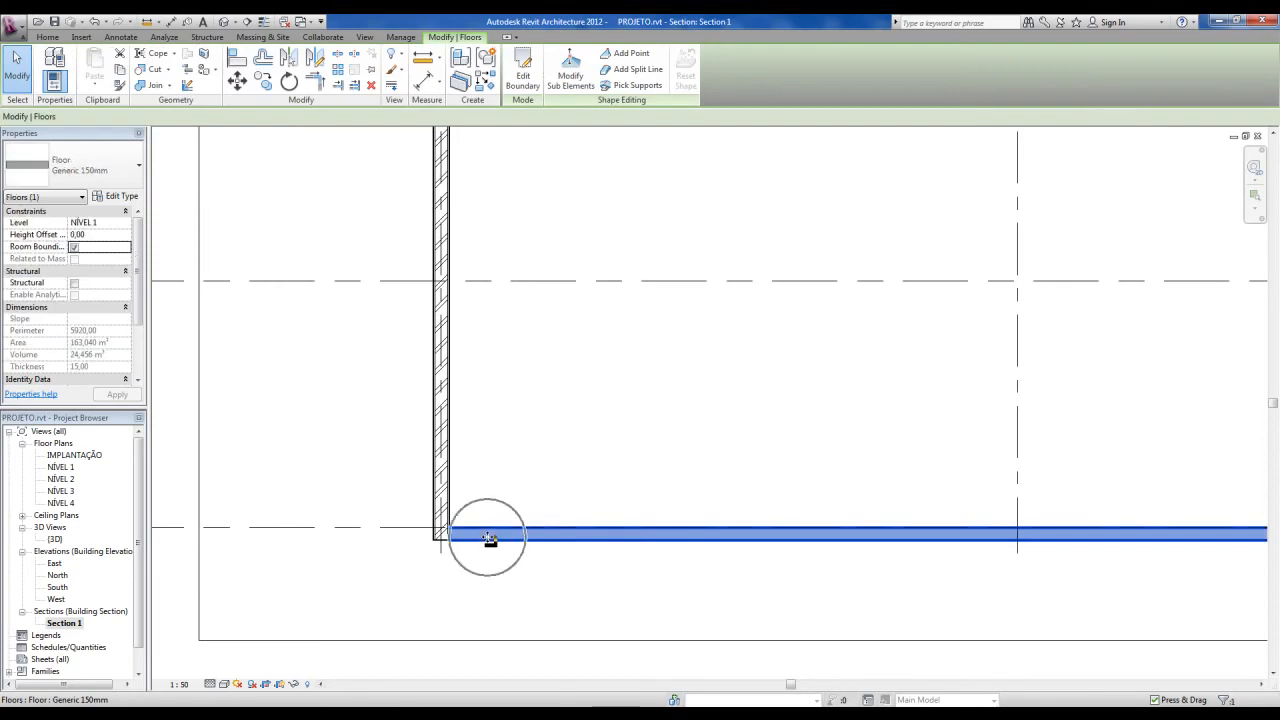
click(120, 200)
click(594, 213)
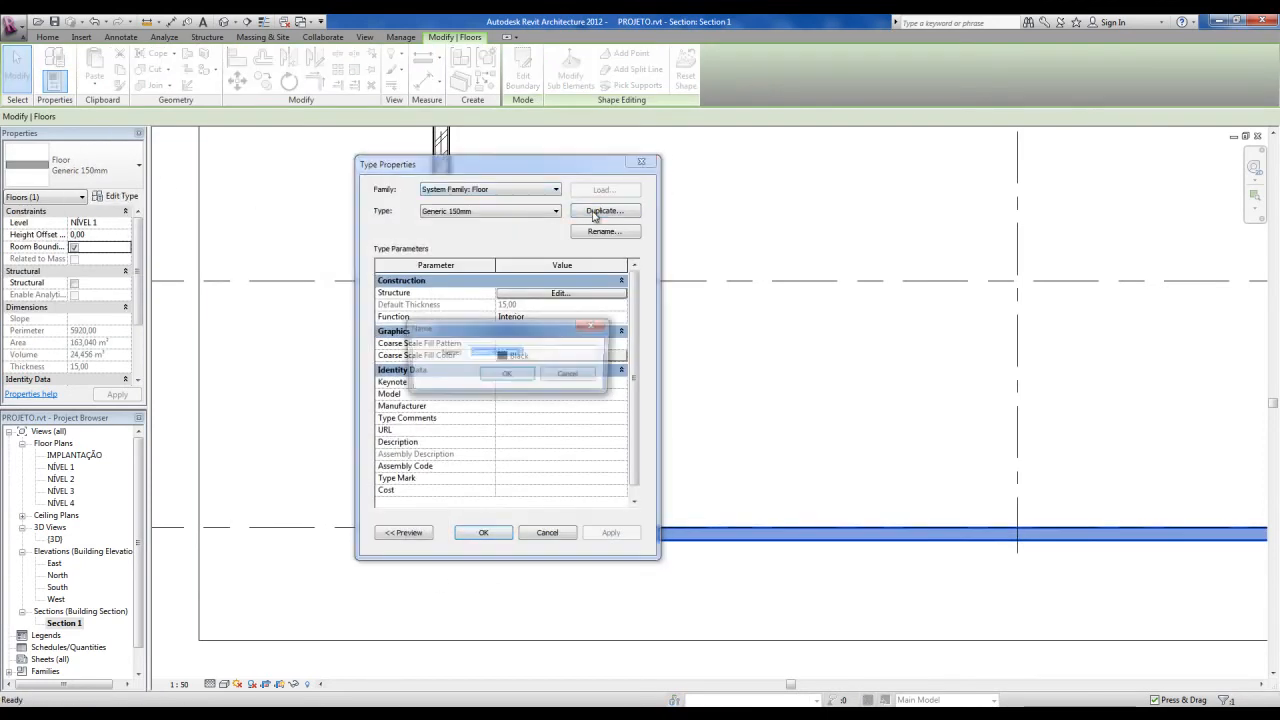
text(LAJE CONCRETO E MADEIRA 15CM)
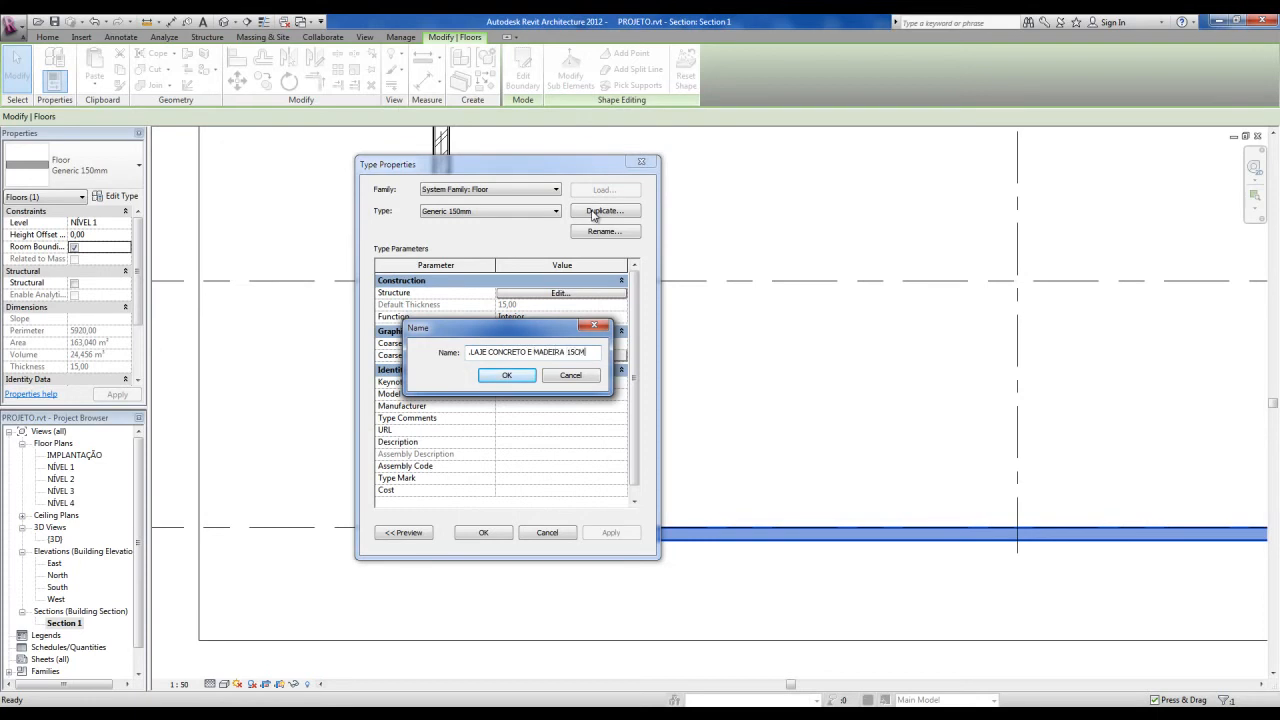
click(526, 375)
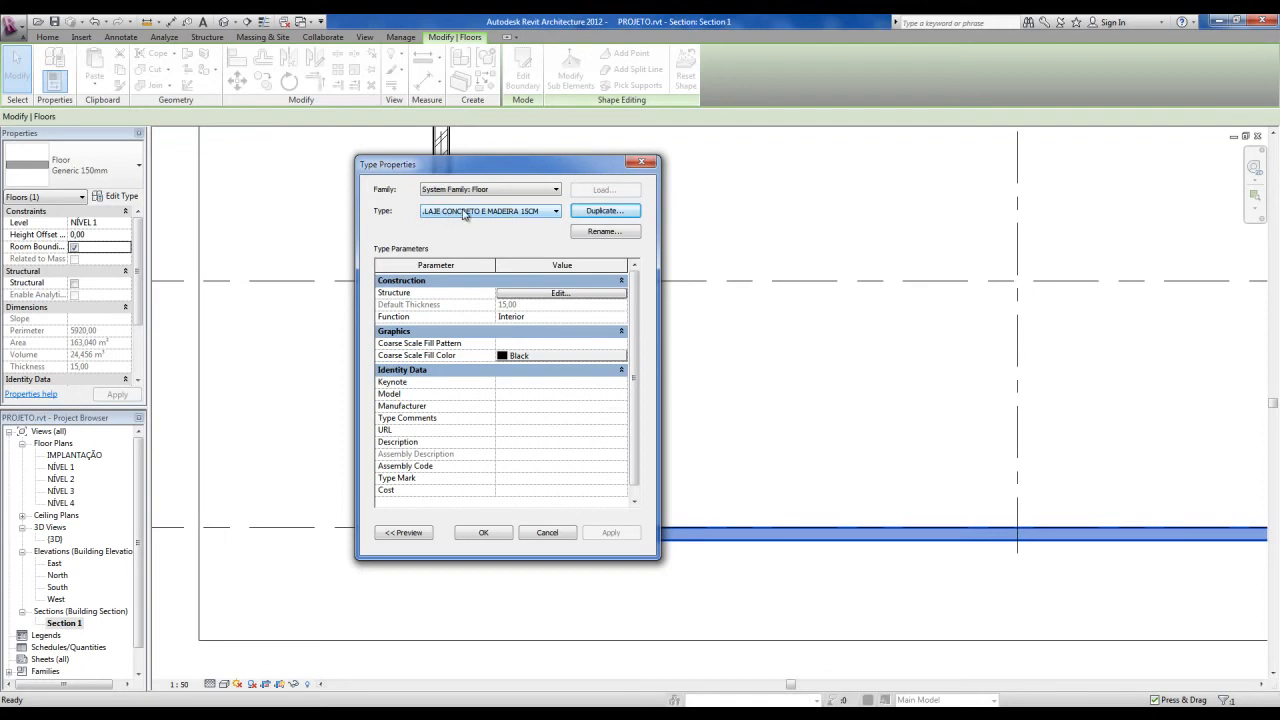
click(555, 294)
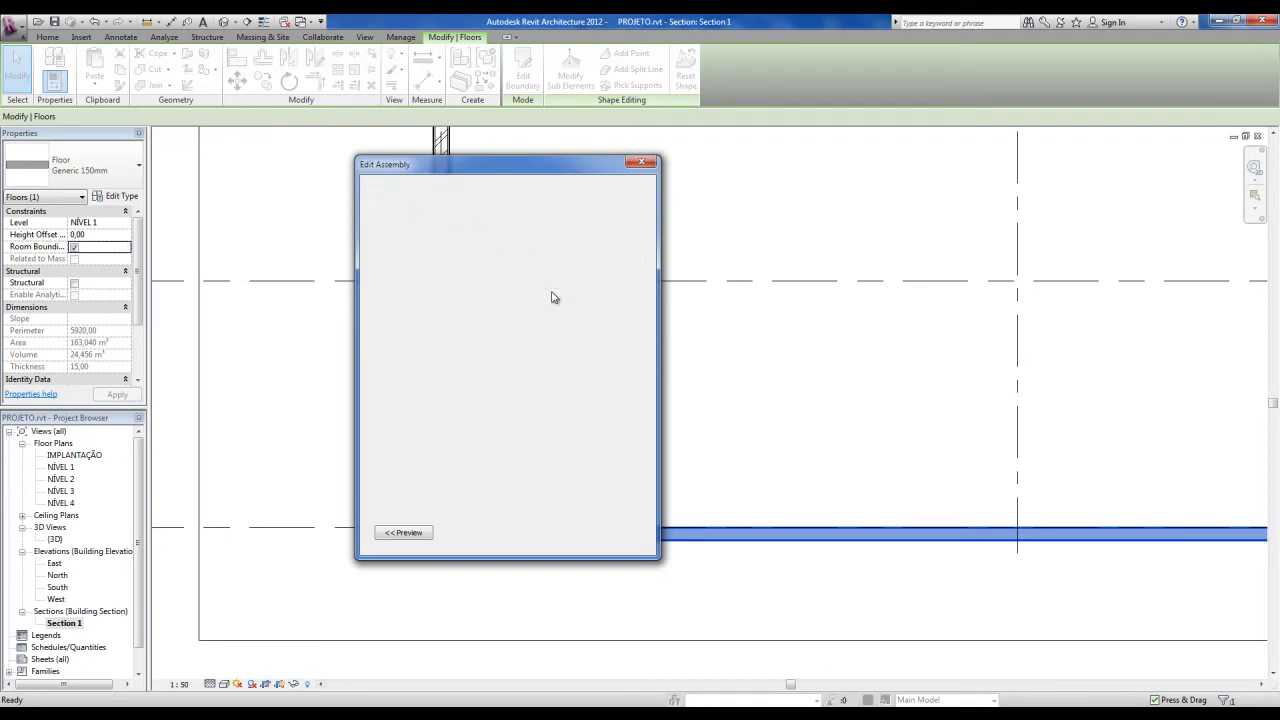
click(647, 163)
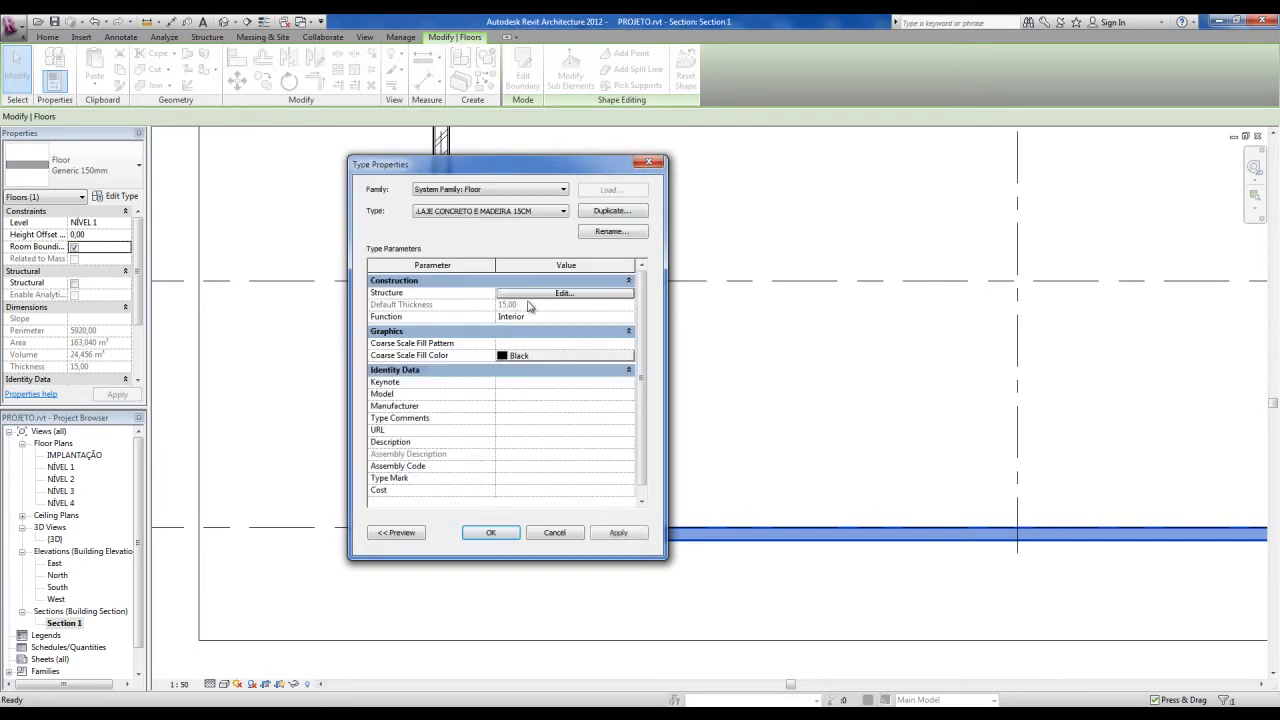
click(556, 533)
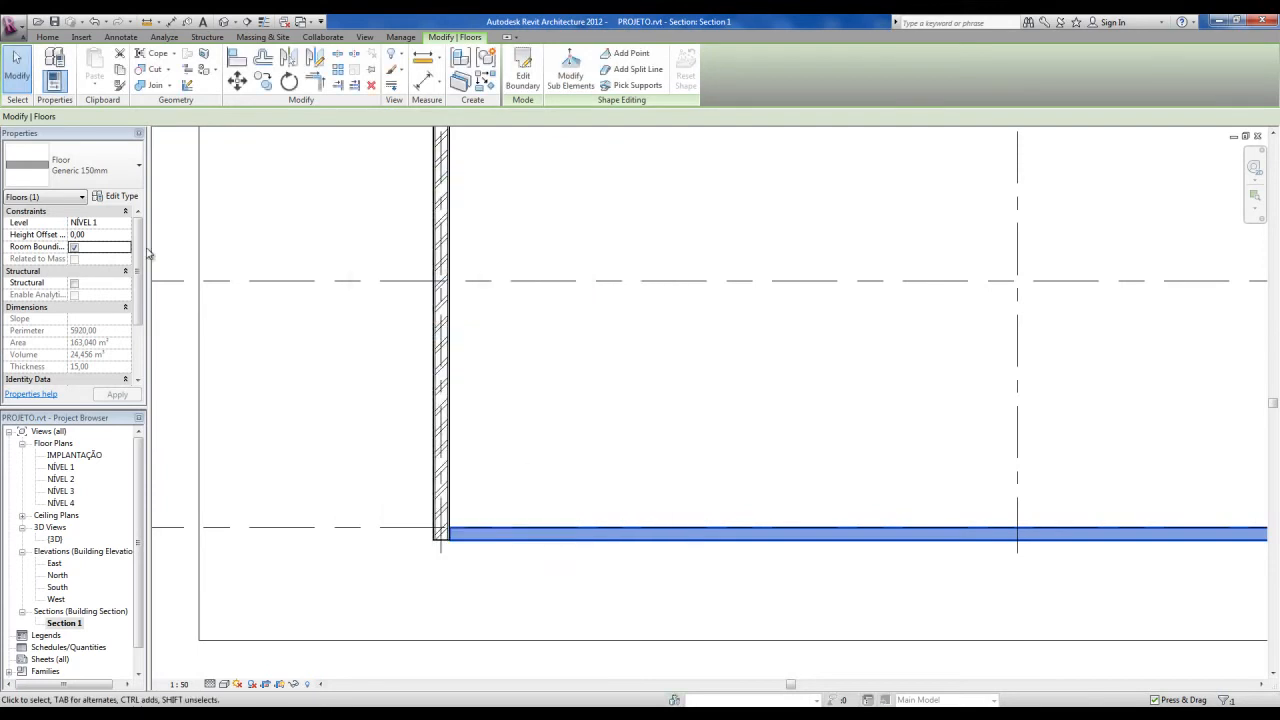
Duplicate the selected slab's Generic 150mm floor type under the name .LAJE CONCRETO E MADEIRA 15CM.
click(114, 197)
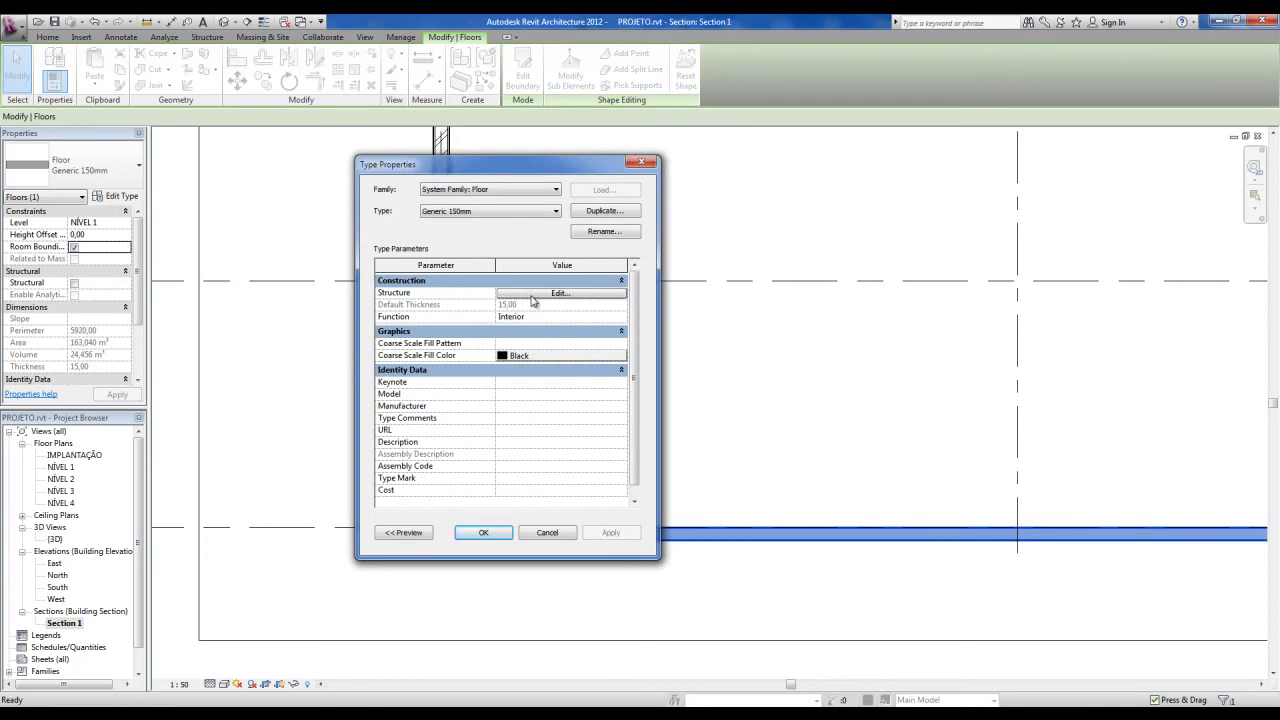
click(603, 212)
click(603, 212)
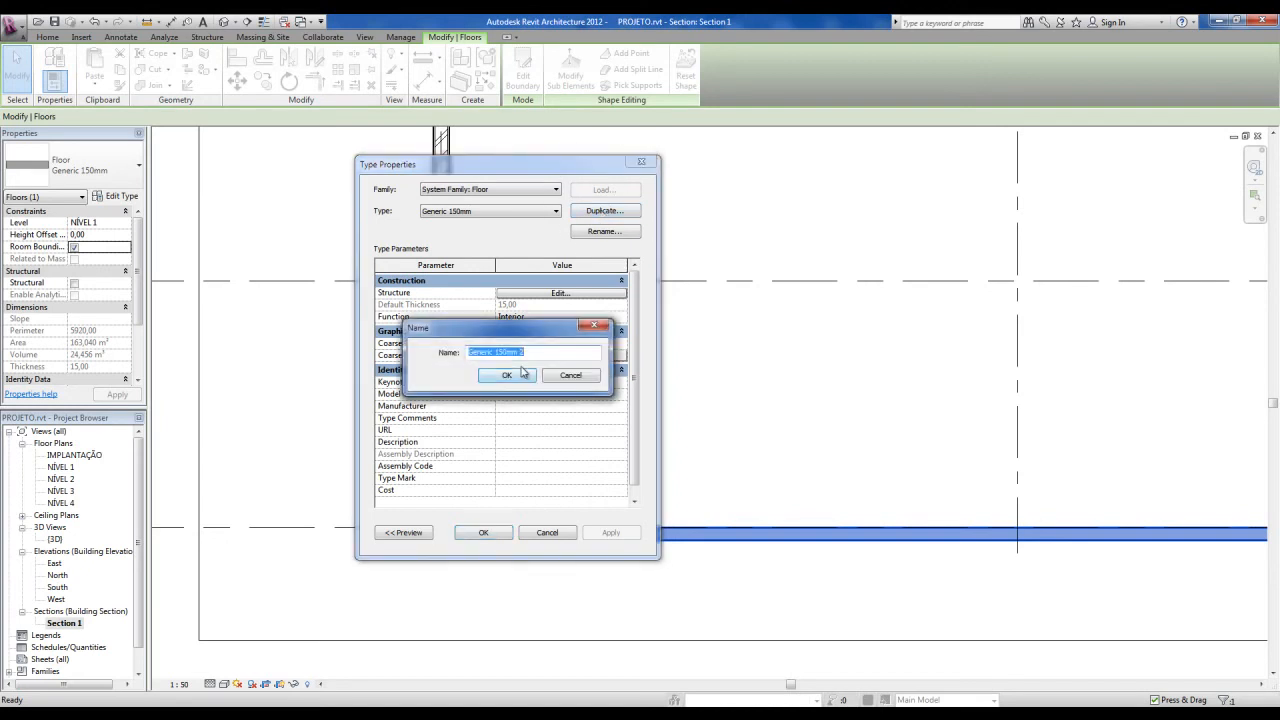
text(.LAJE CONCRETO E MA)
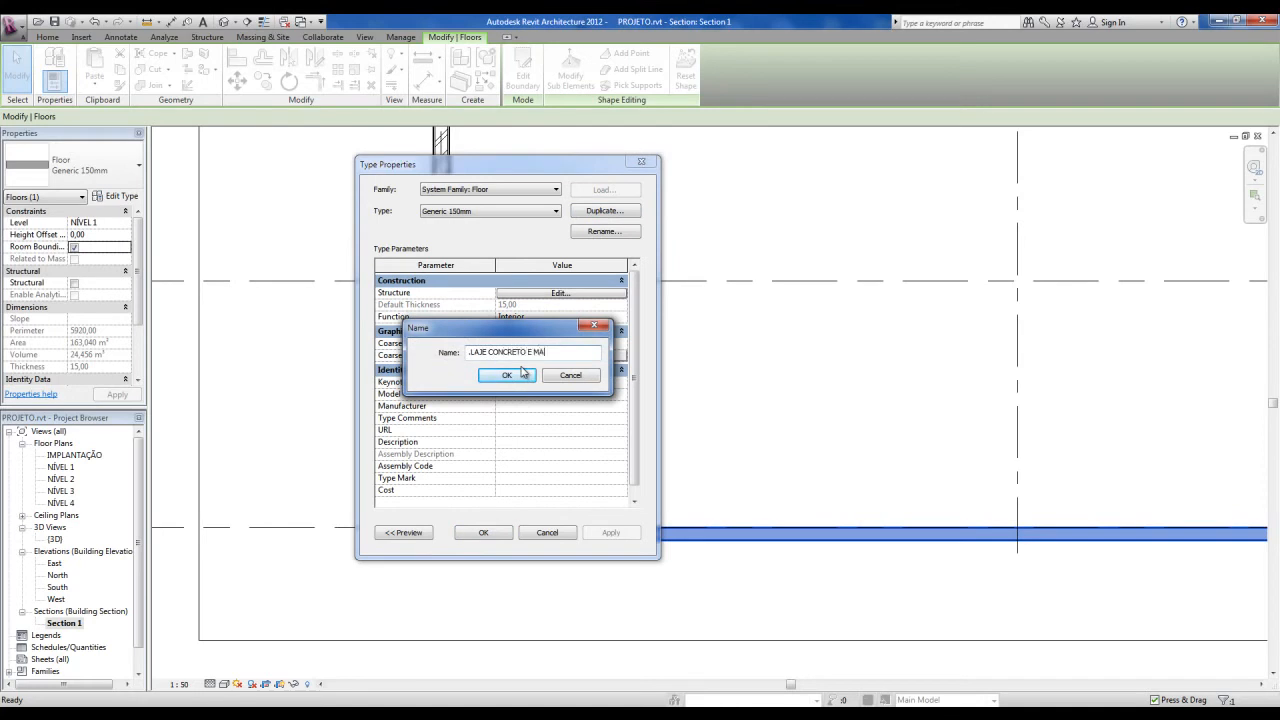
text(DEIRA 15CM)
click(524, 375)
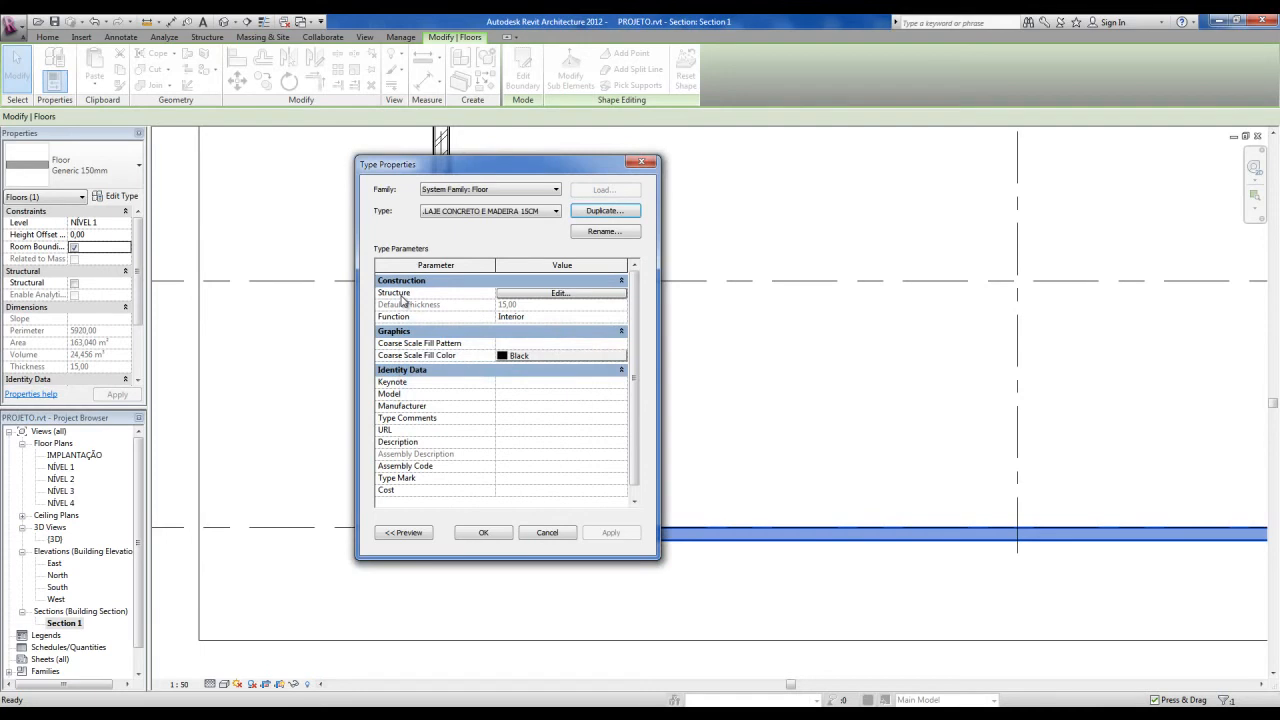
Open the layer structure of the .LAJE CONCRETO E MADEIRA 15CM type for editing and show its section preview.
click(540, 294)
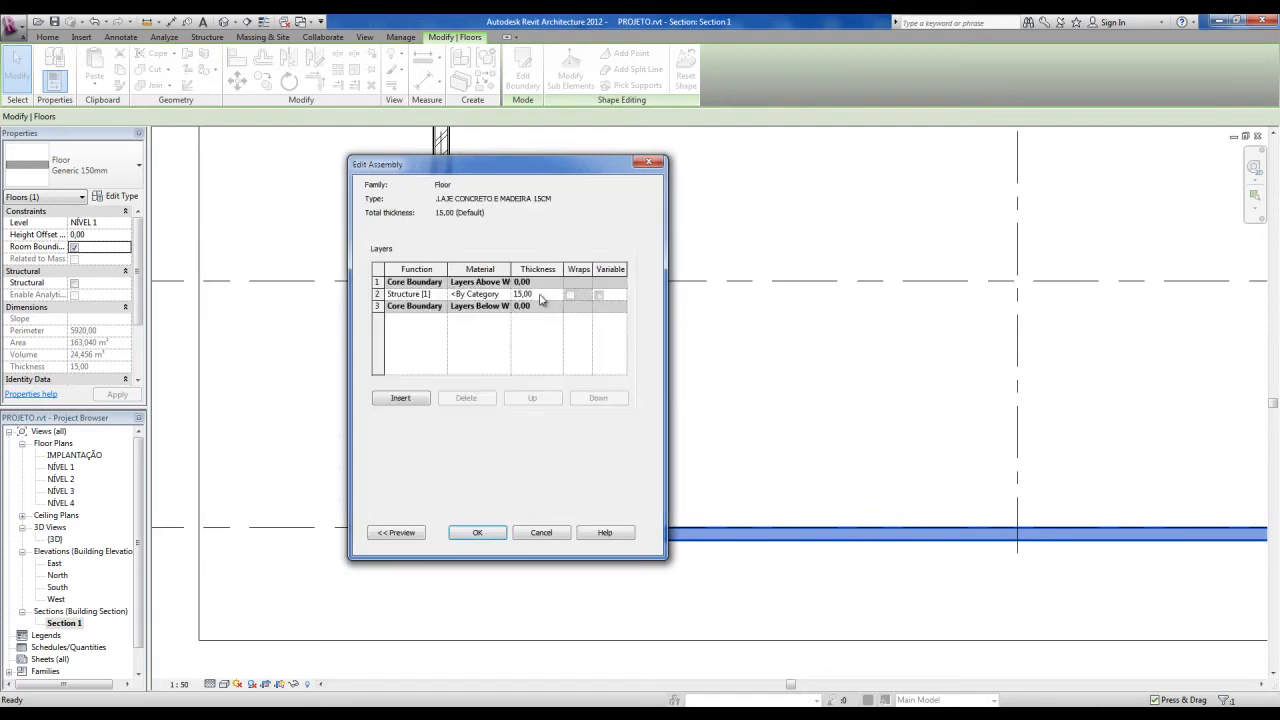
click(410, 534)
click(491, 535)
click(352, 340)
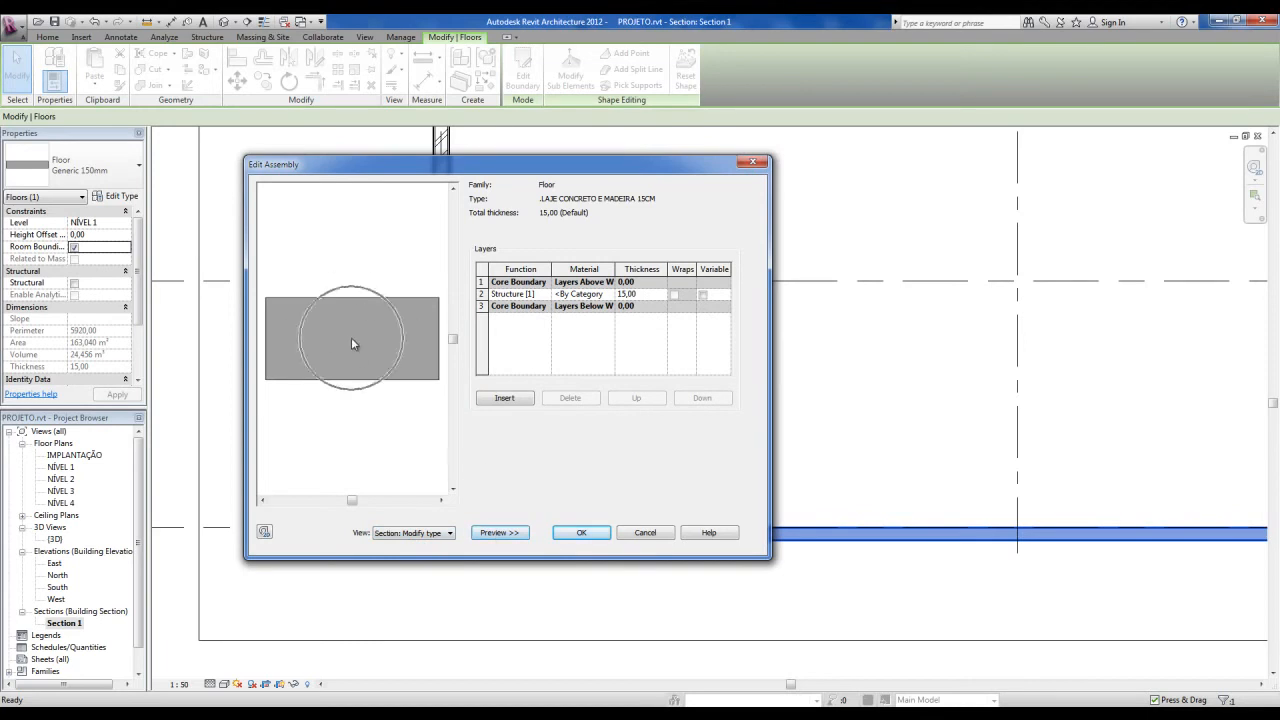
click(900, 546)
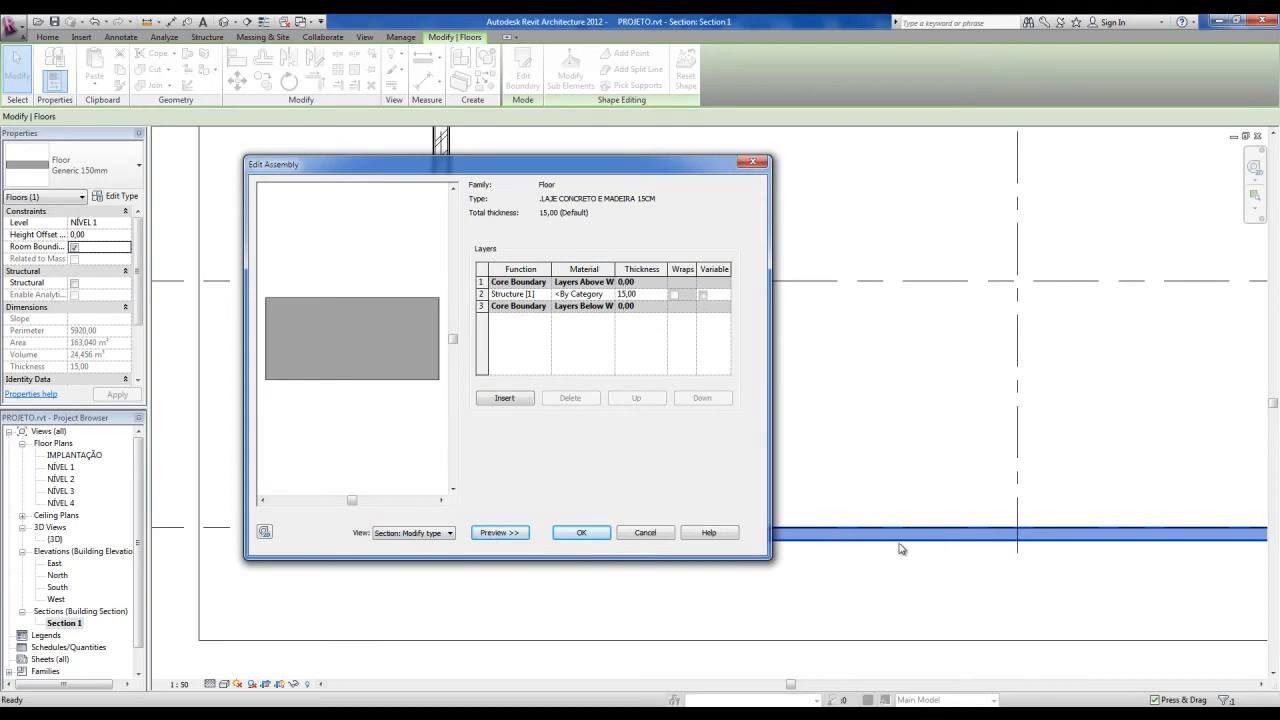
Assign the .CONCRETO material to the floor type's Structure [1] layer.
click(589, 296)
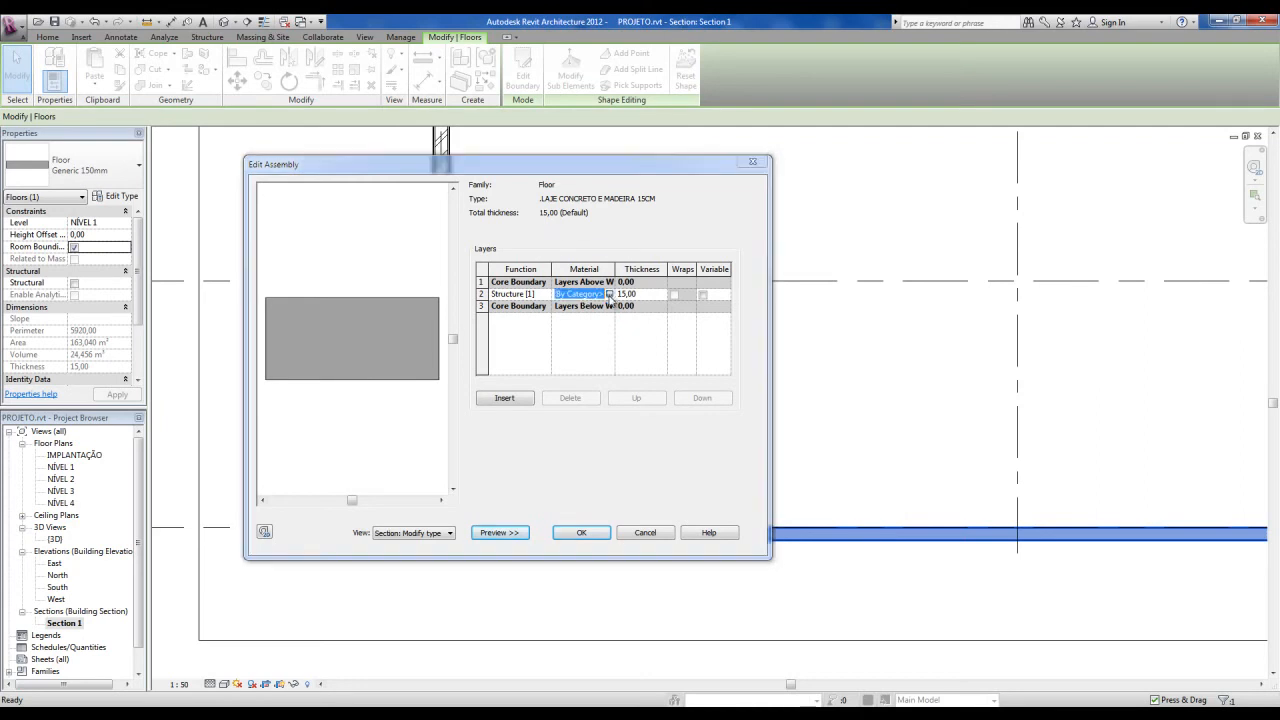
click(609, 295)
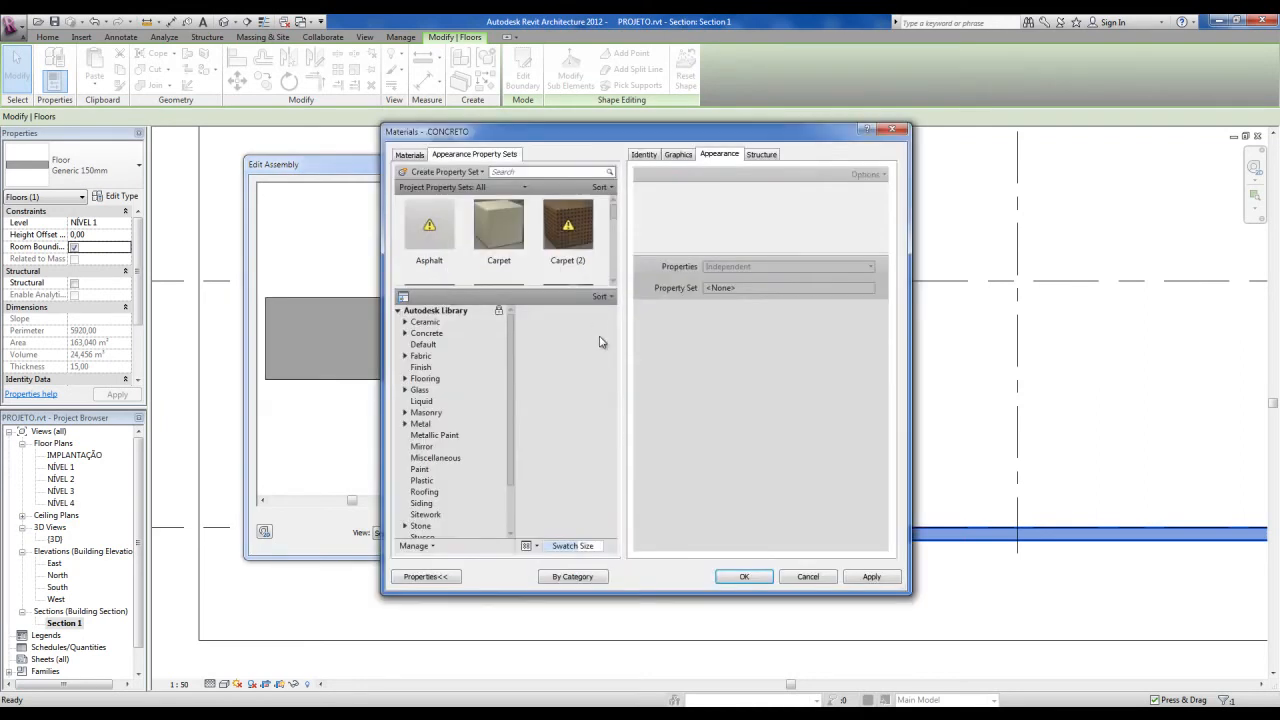
click(409, 155)
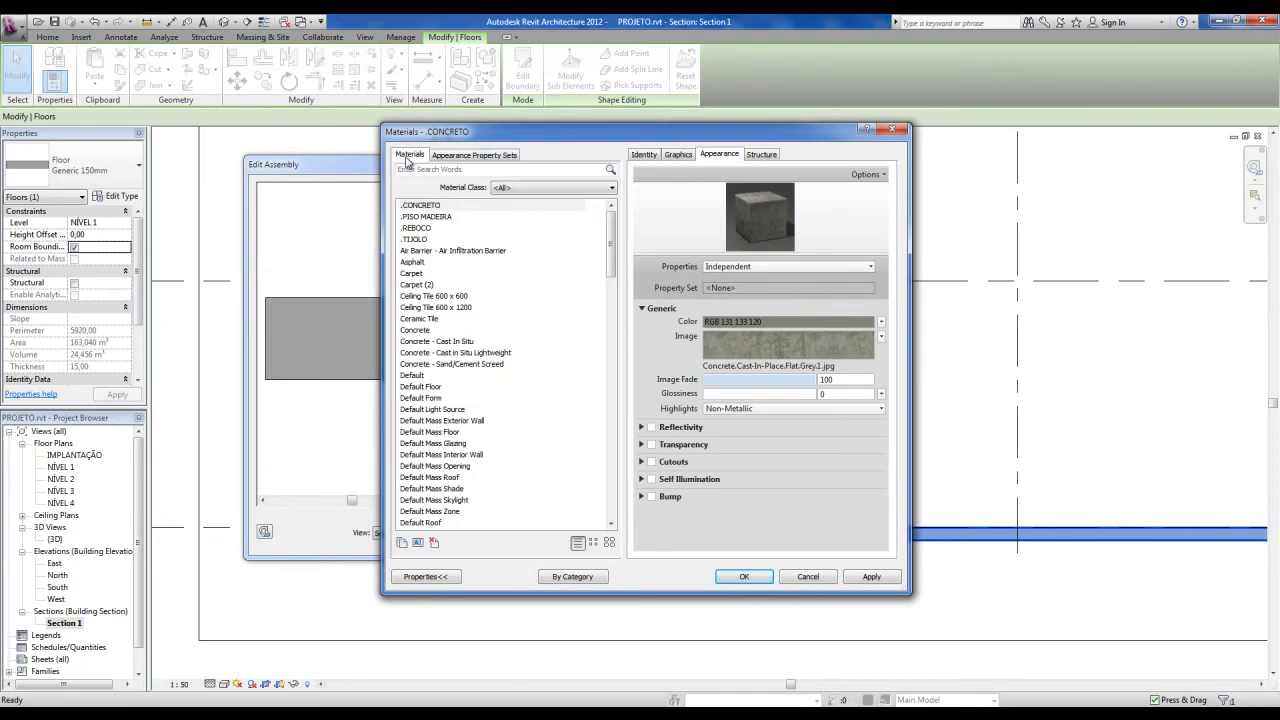
click(424, 206)
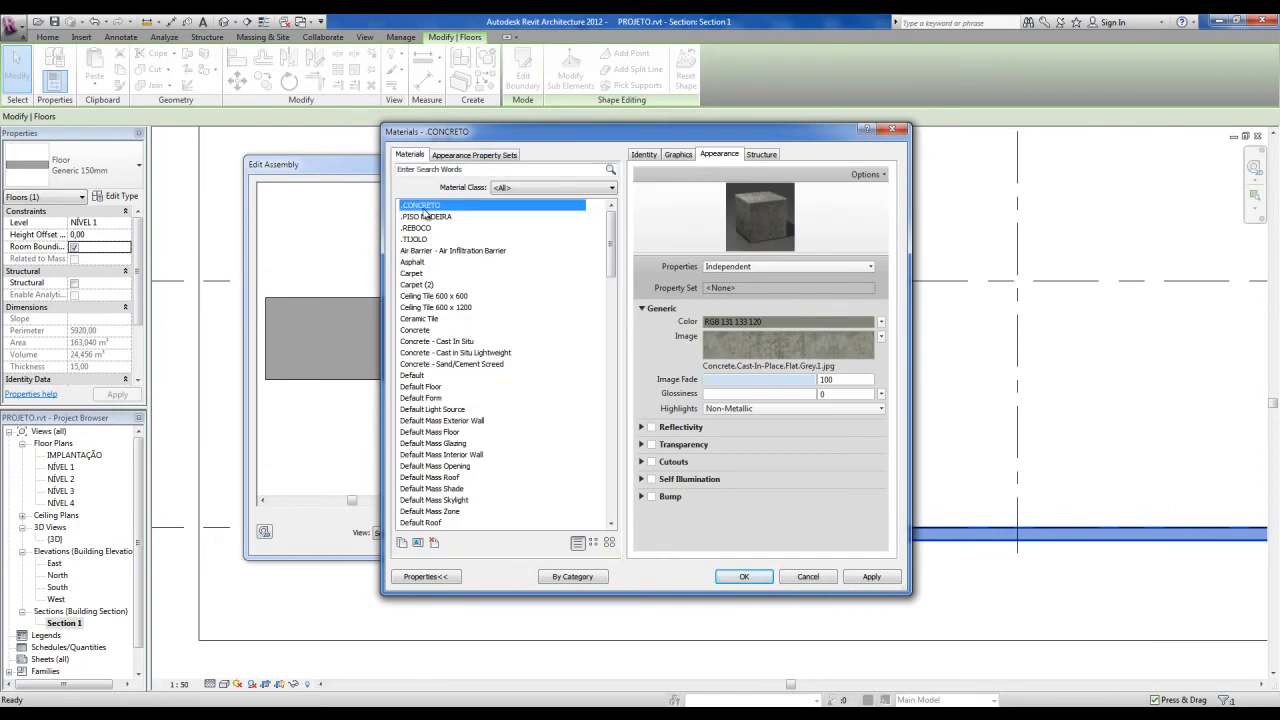
click(743, 578)
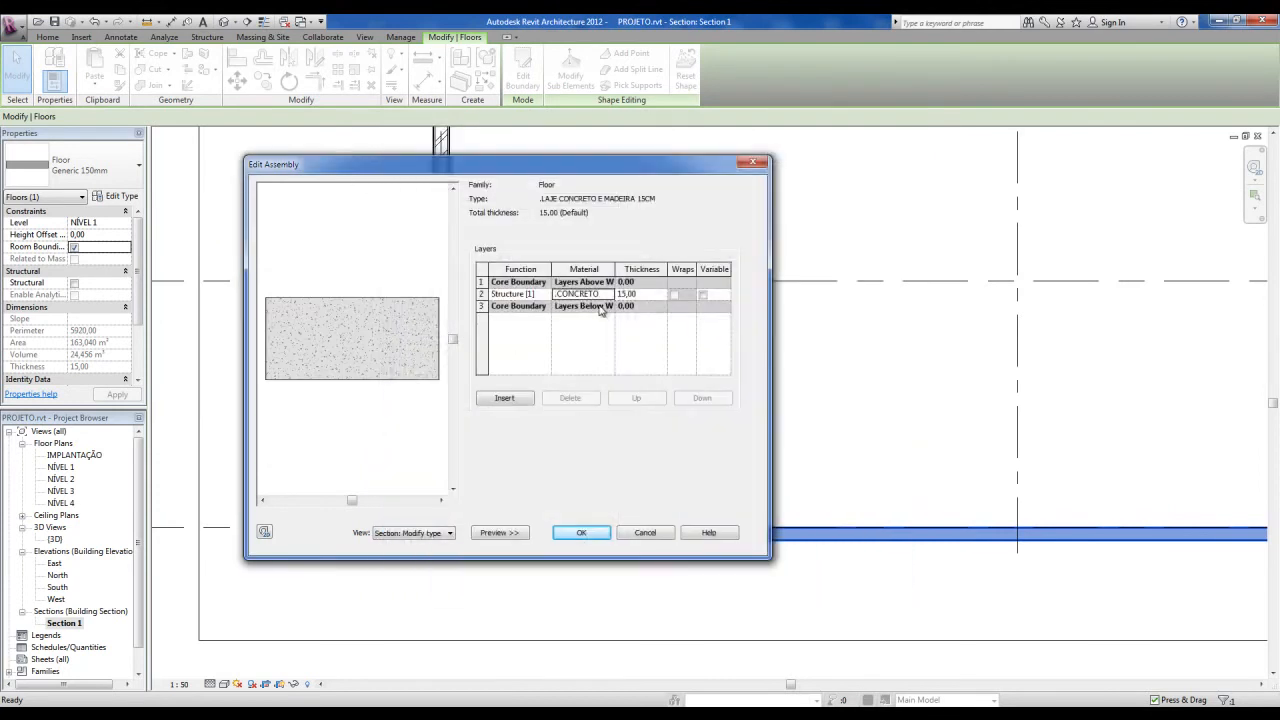
Insert a new layer above the upper core boundary of the floor assembly.
click(481, 282)
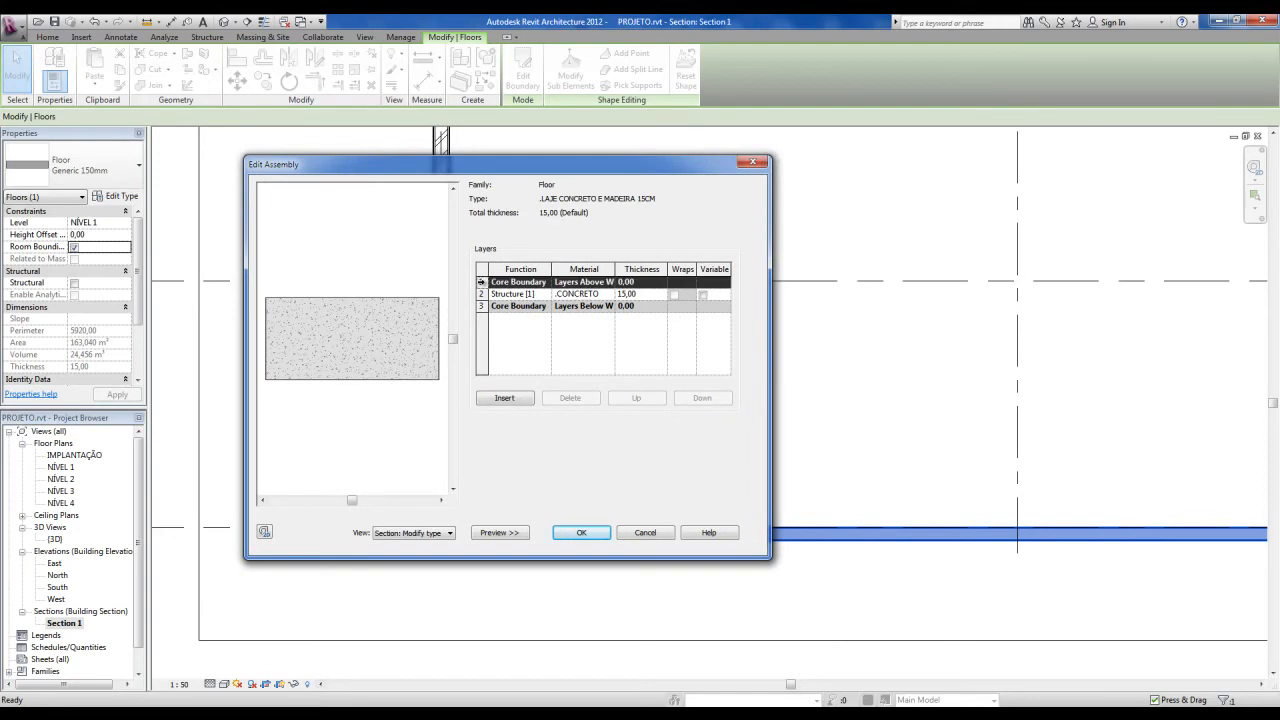
click(503, 398)
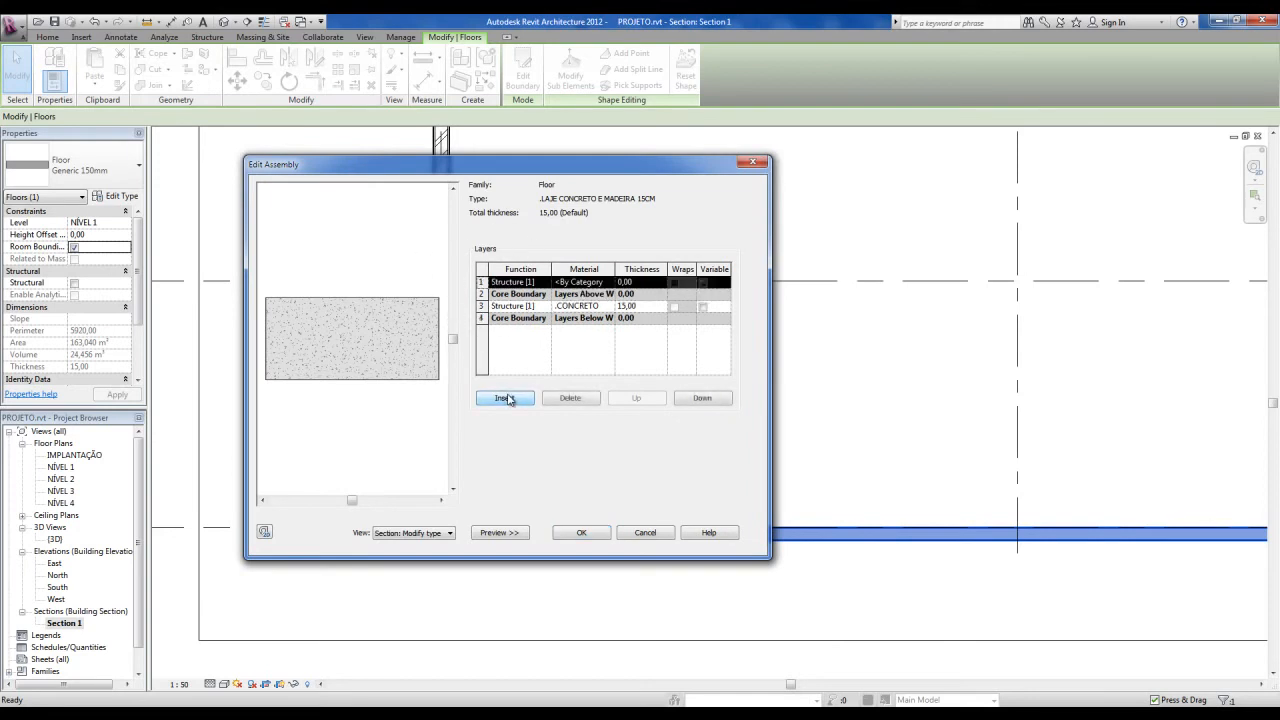
click(481, 318)
click(481, 294)
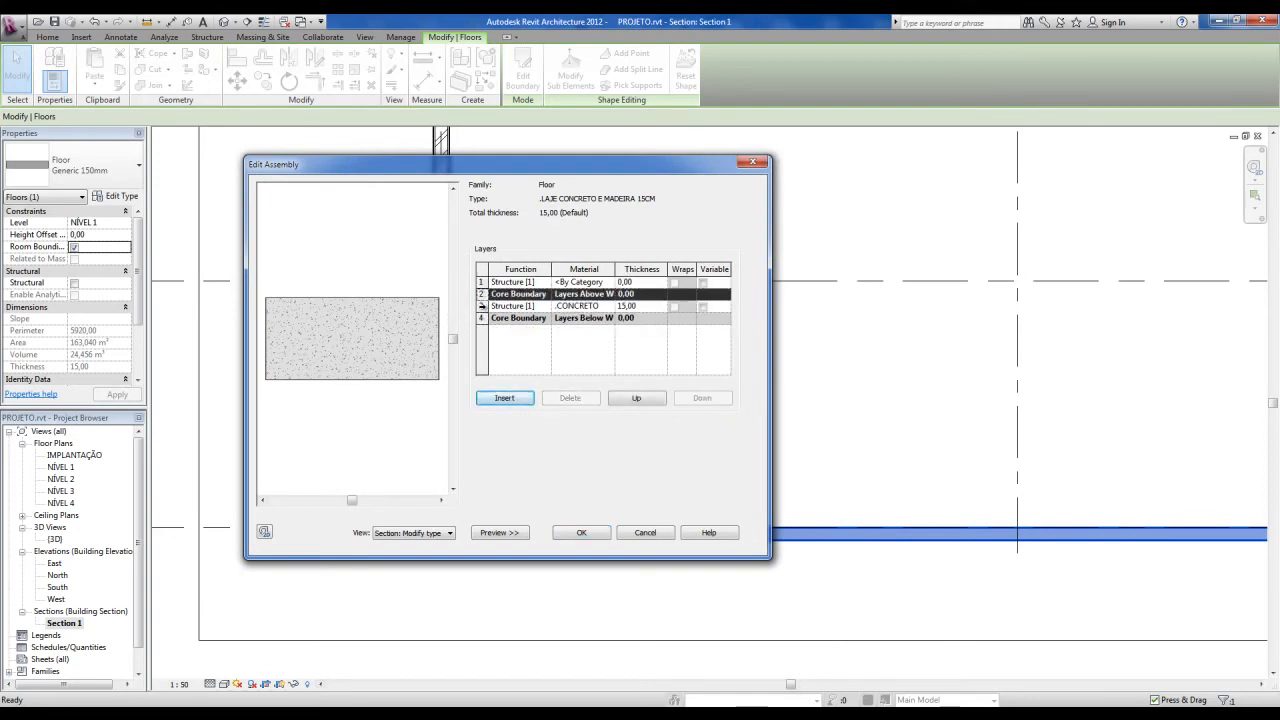
click(482, 318)
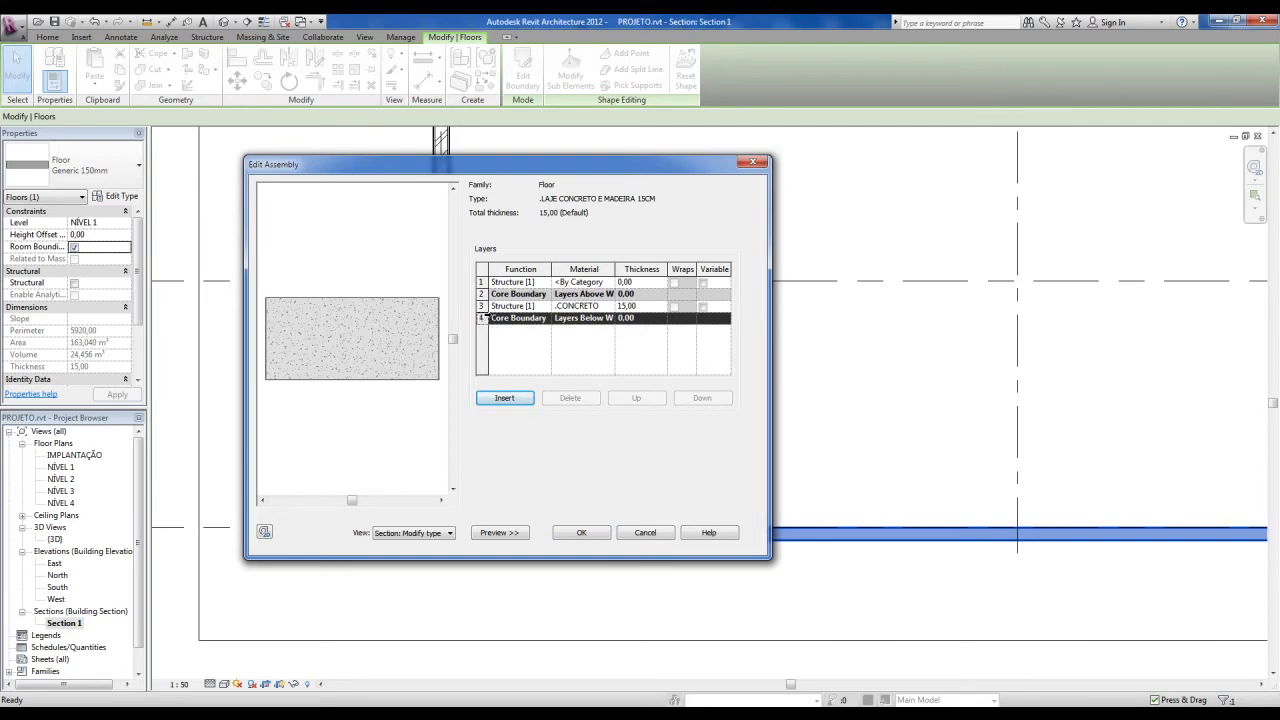
click(482, 306)
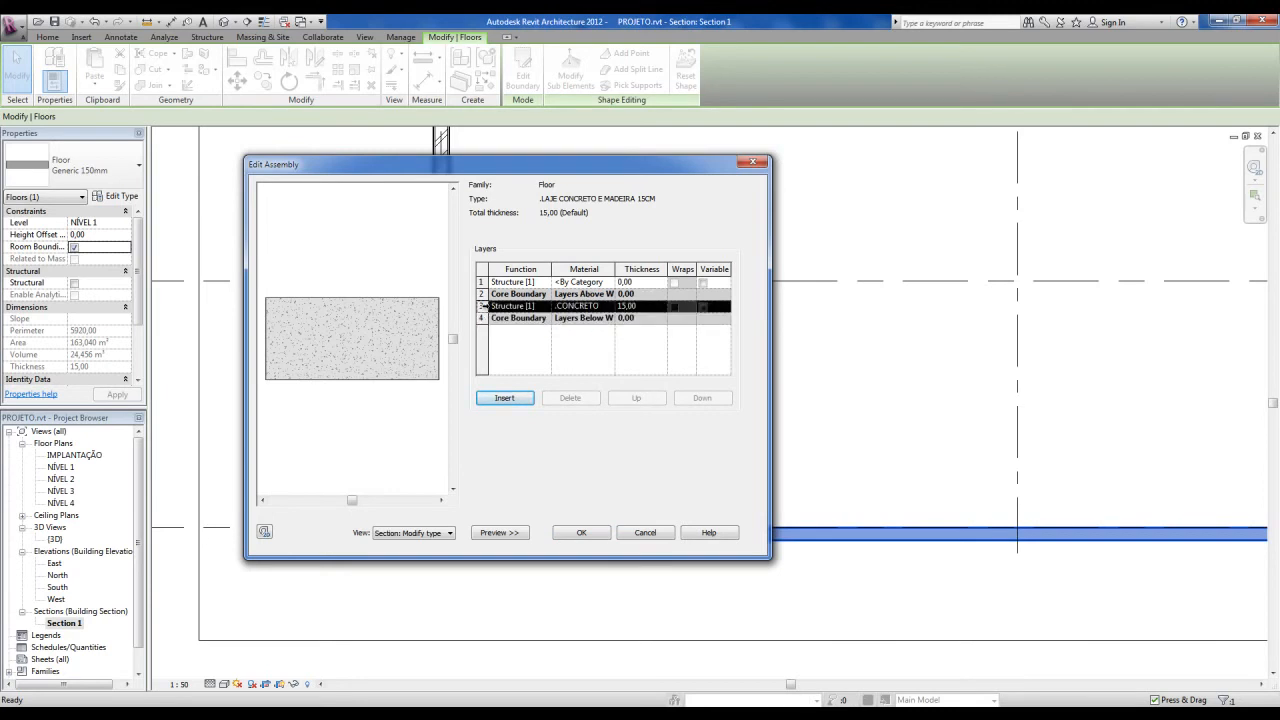
Set the .CONCRETO layer's thickness to 12,5 and the new top layer's thickness to 2,5.
click(622, 306)
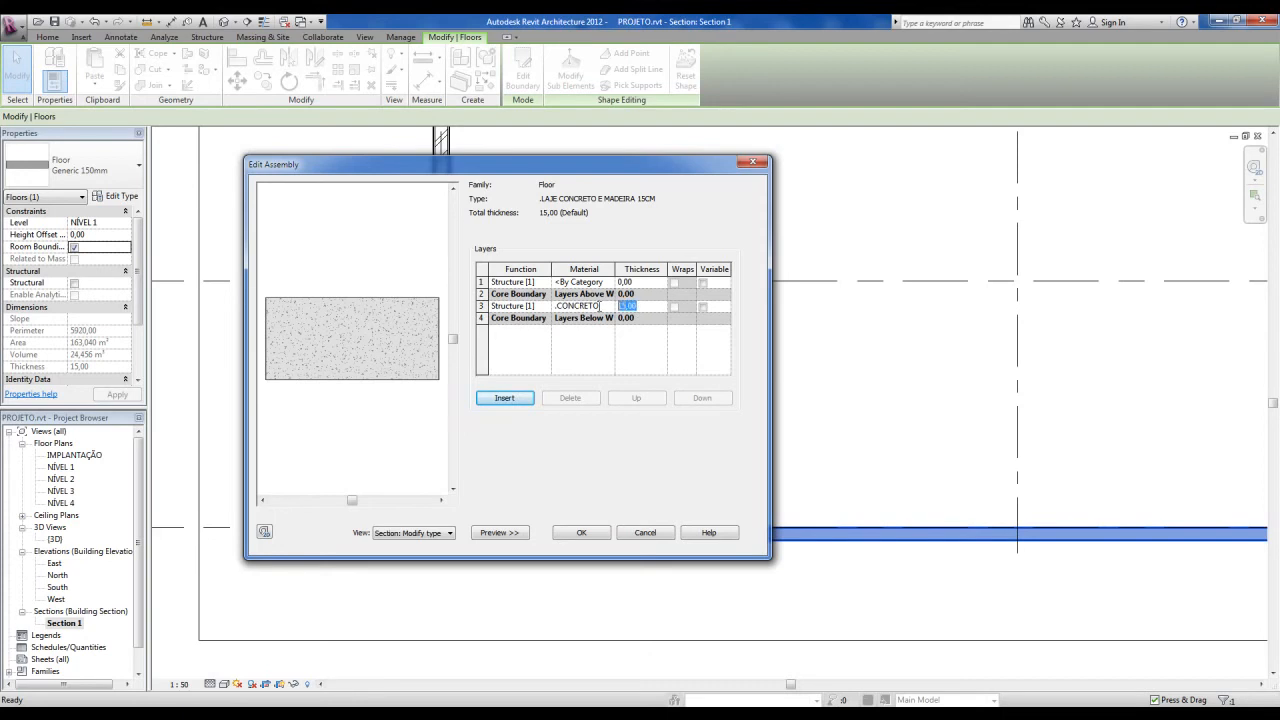
text(12,5)
click(481, 283)
click(640, 282)
text(2)
click(651, 309)
key(ctrl)
click(645, 282)
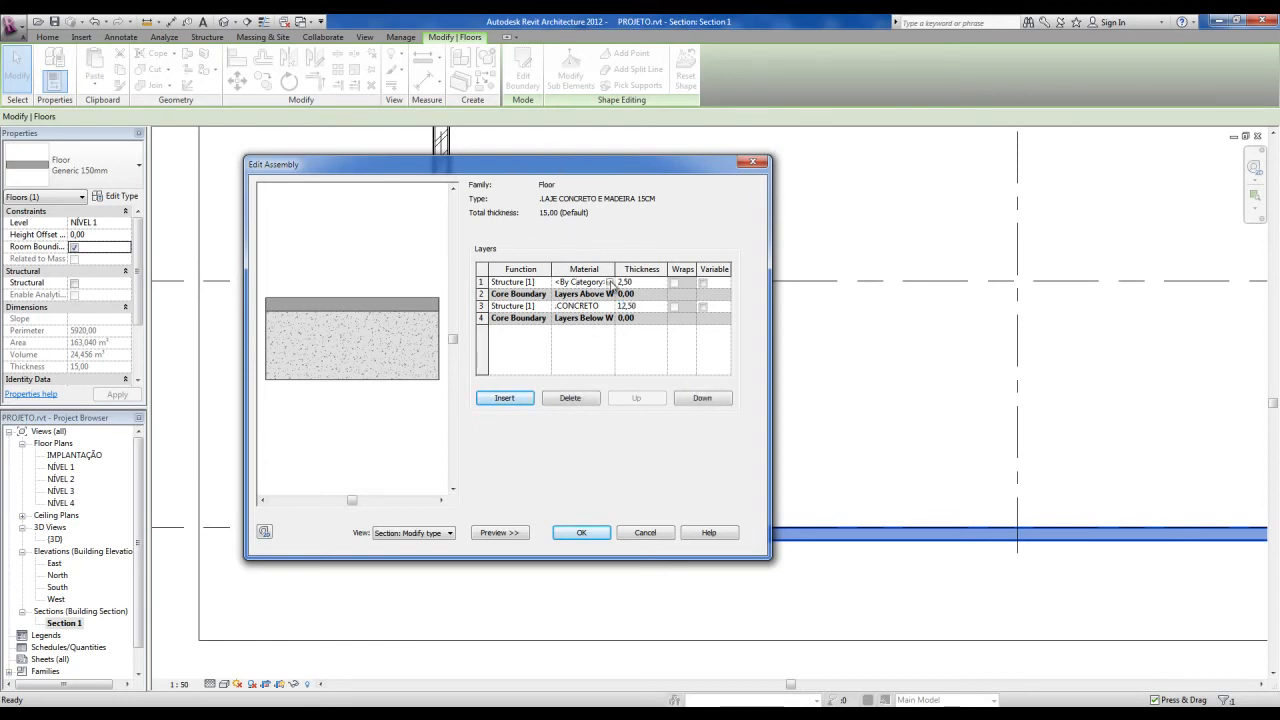
Assign the .PISO MADEIRA material to the top layer of the floor assembly.
click(610, 284)
click(609, 282)
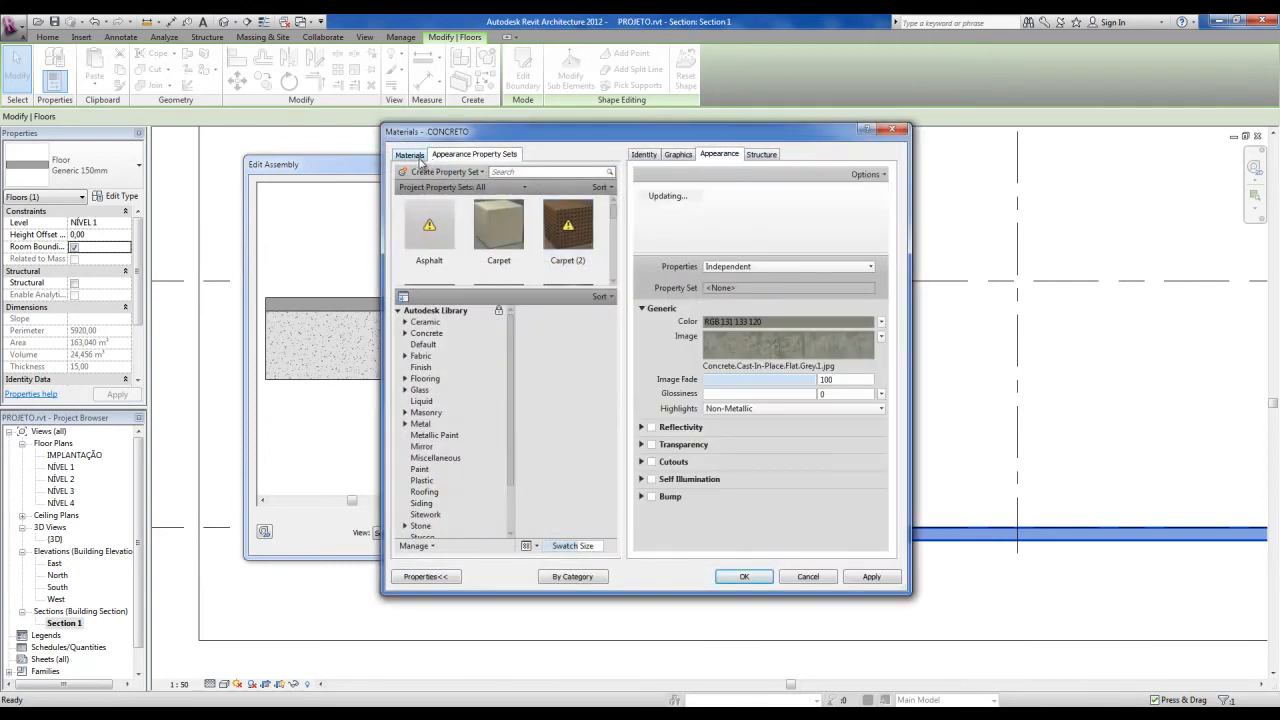
click(409, 154)
click(430, 217)
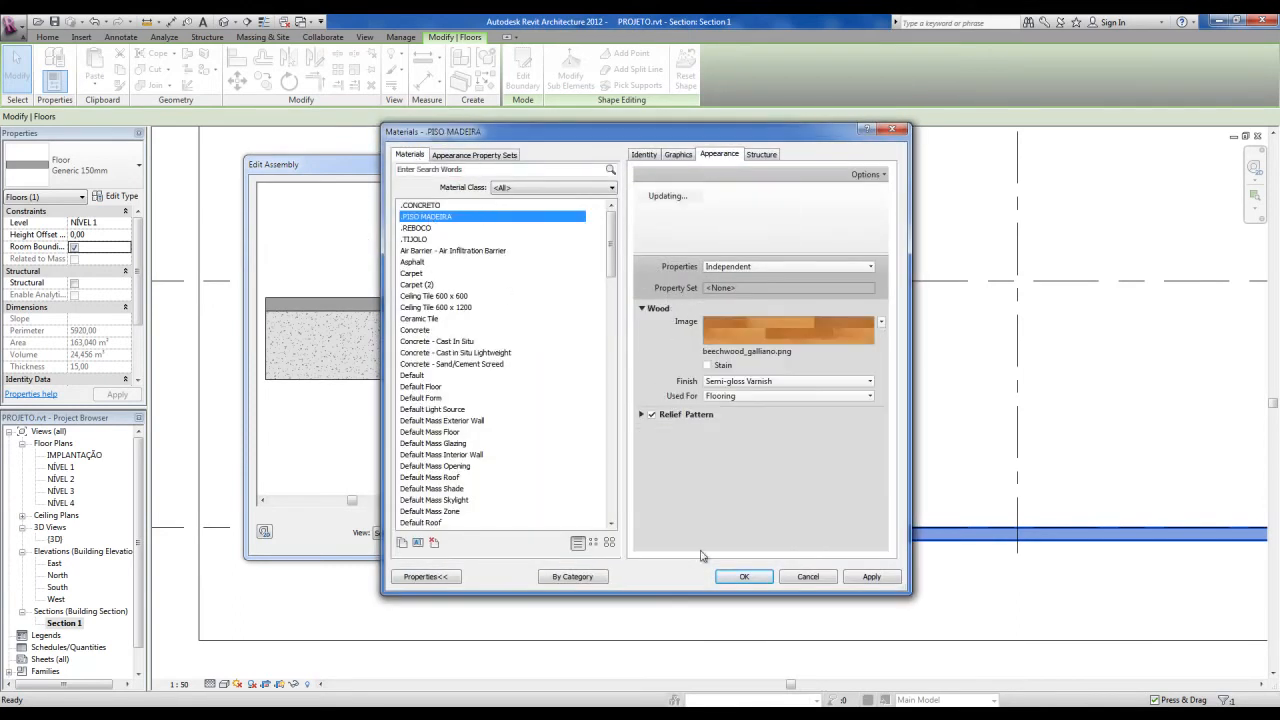
click(744, 576)
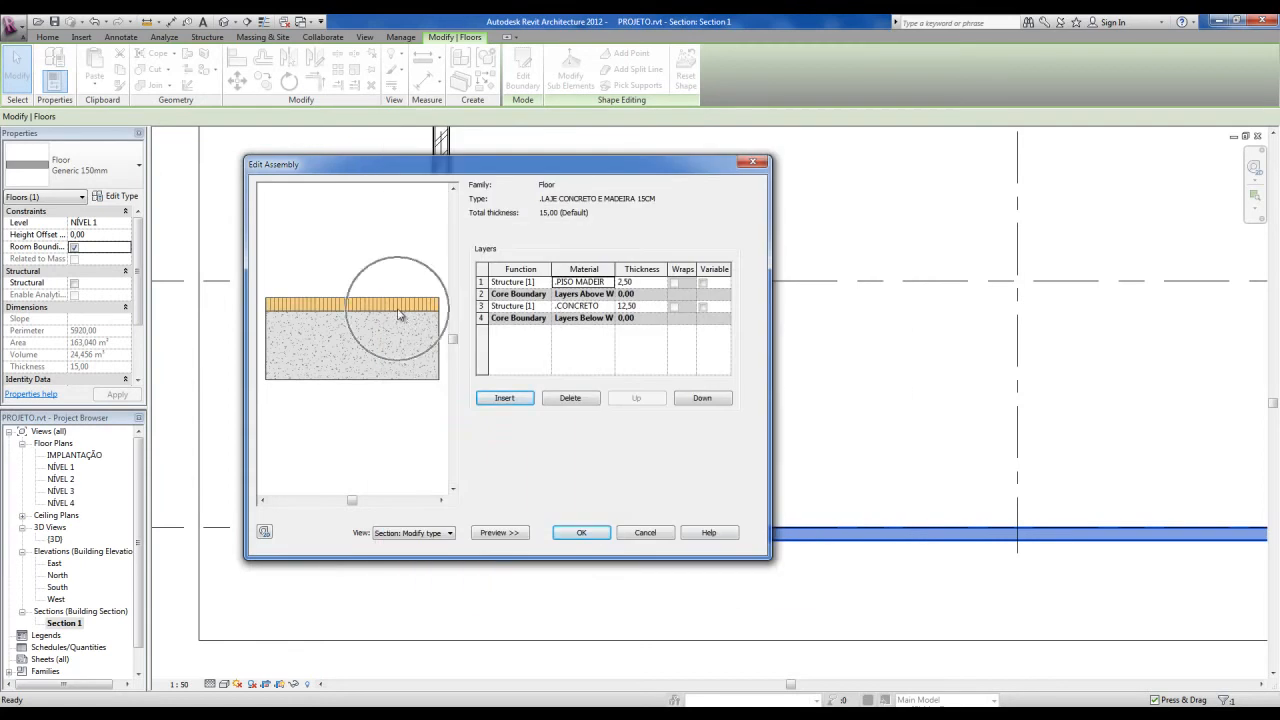
Set the .PISO MADEIRA layer's function to Finish 1 [4] and accept the assembly and floor type changes.
click(512, 284)
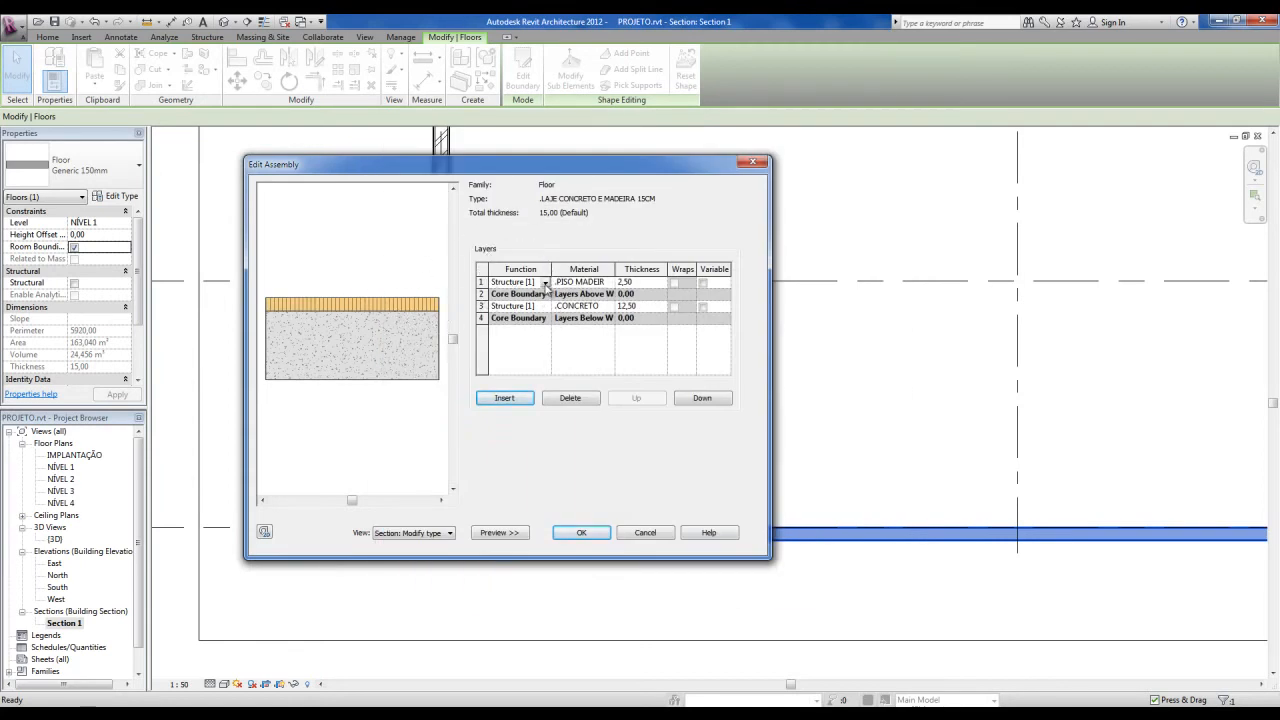
click(545, 284)
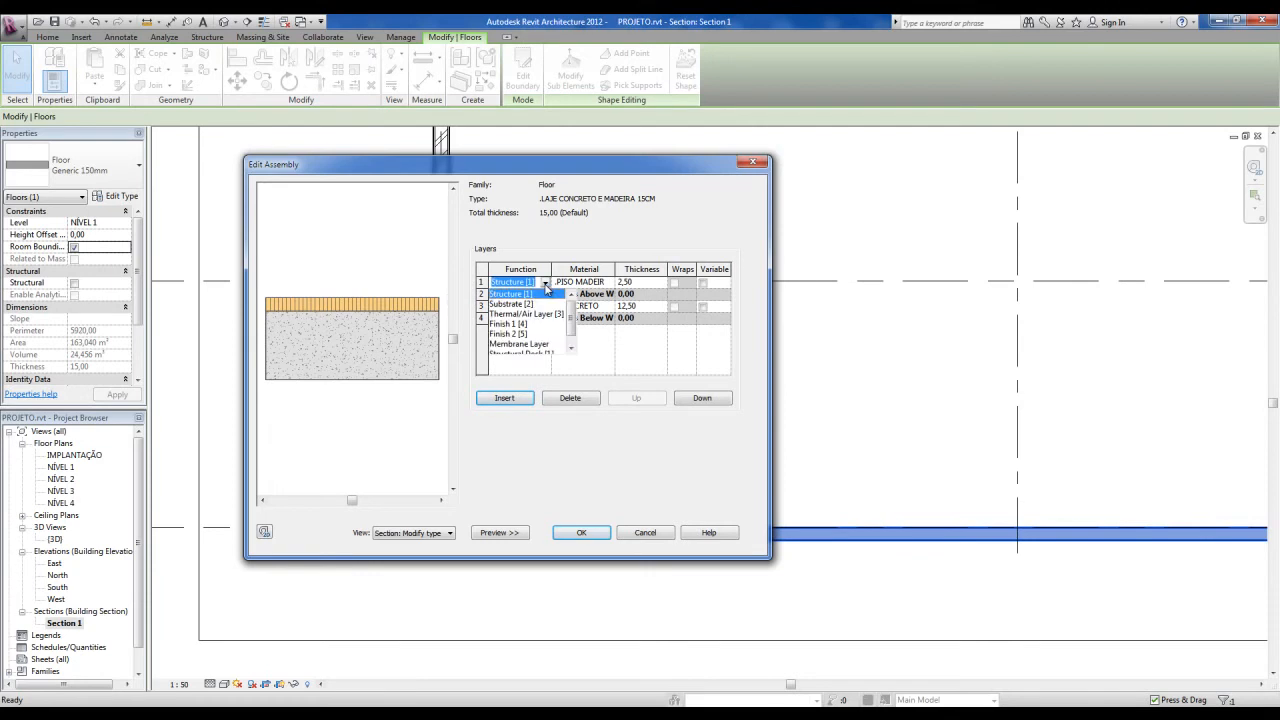
click(513, 324)
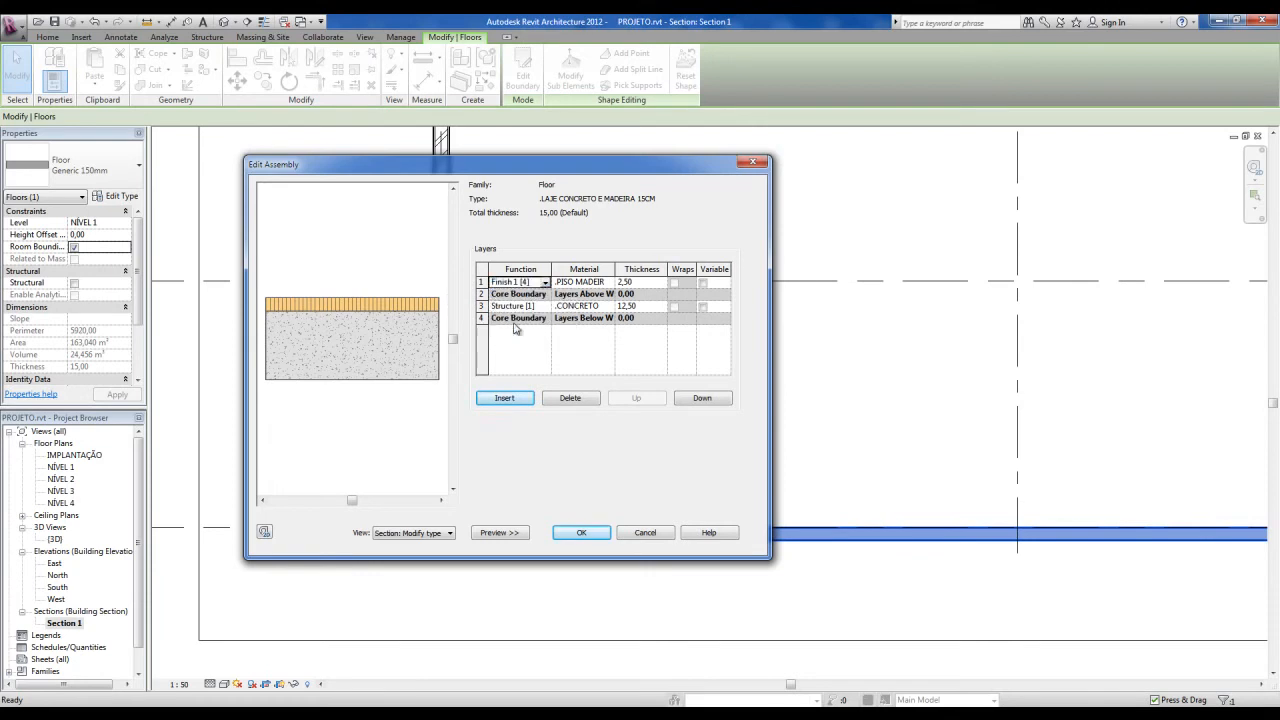
click(545, 284)
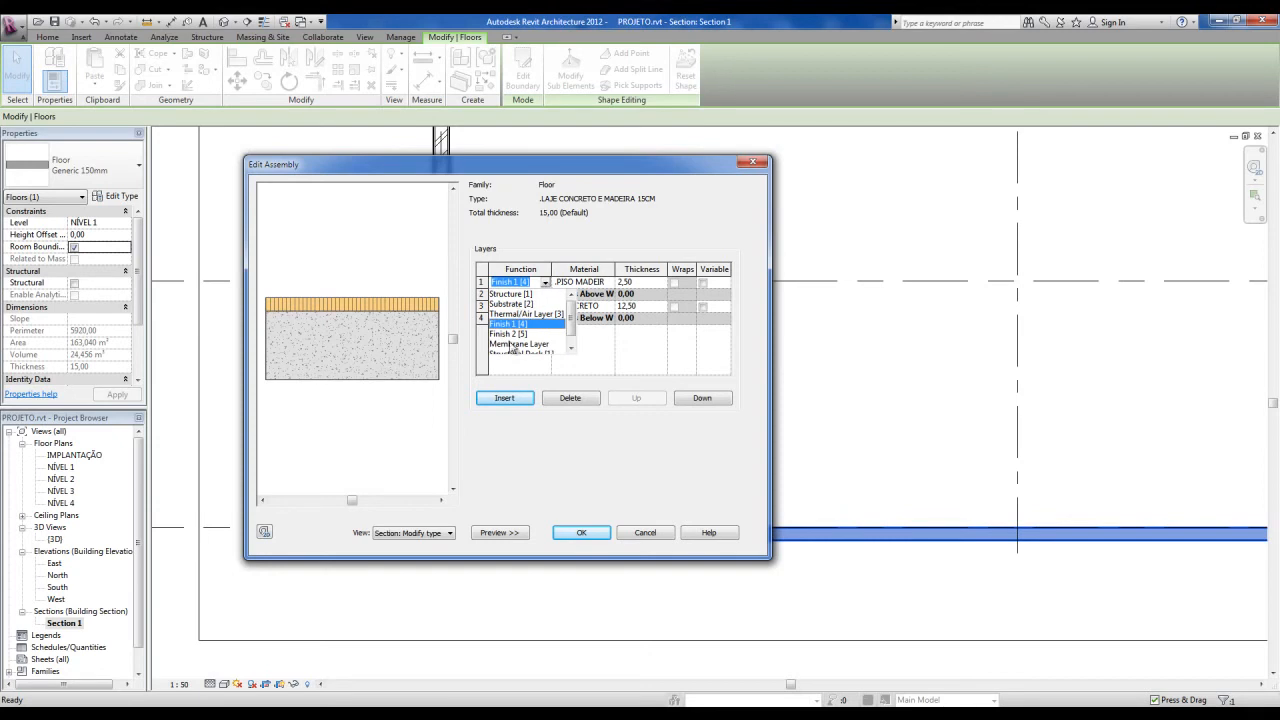
click(512, 326)
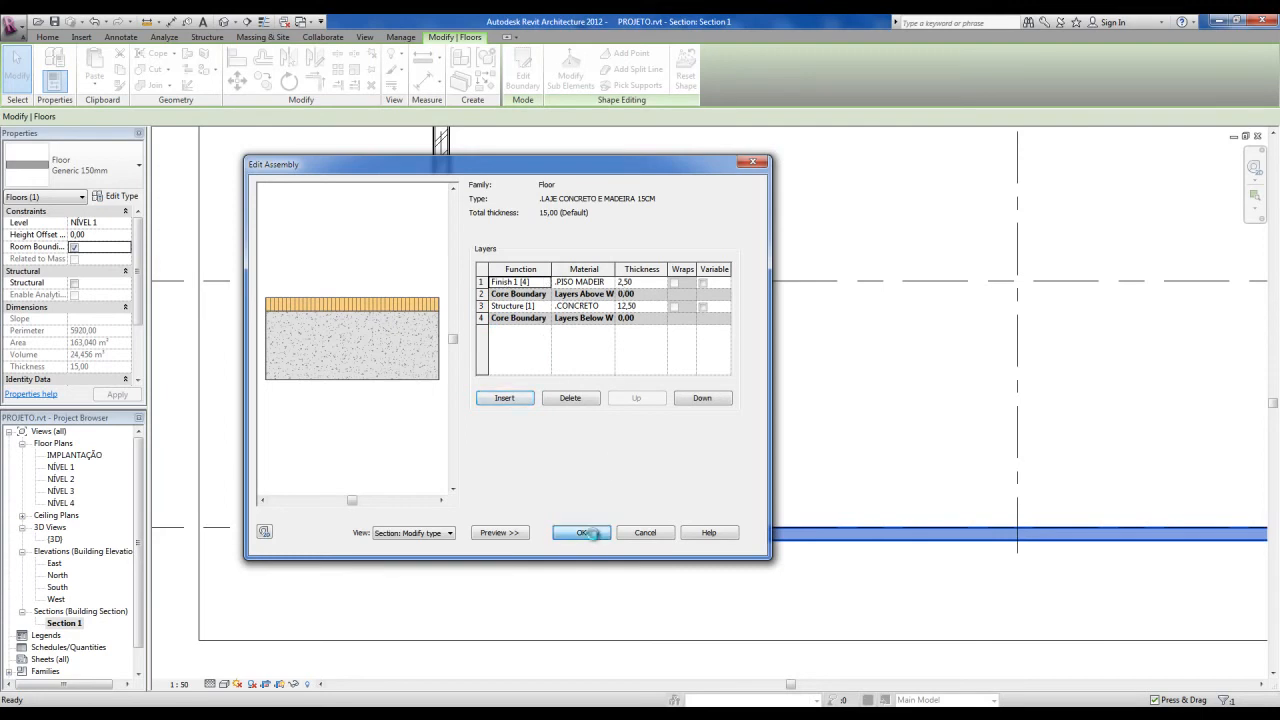
click(596, 532)
click(600, 531)
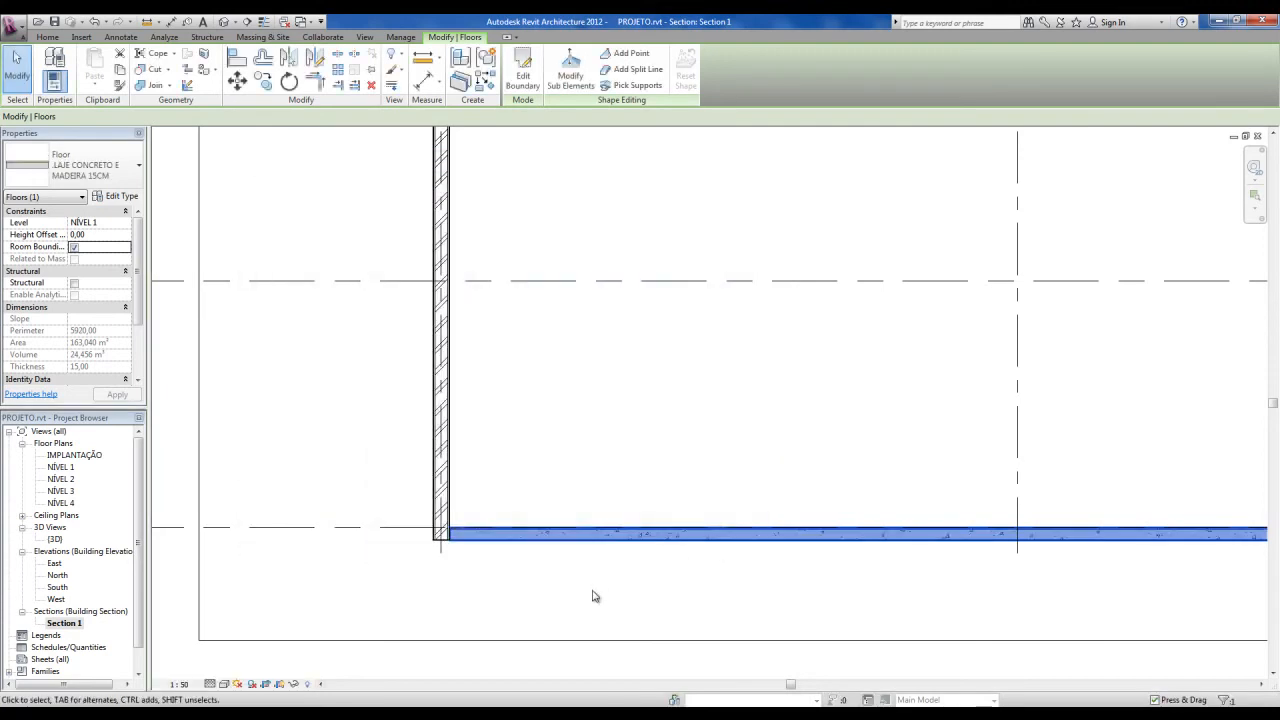
Examine the slab's concrete and wood layers in the section, along its length and where it meets the exterior walls.
click(437, 571)
scroll(437, 571, up, 2)
scroll(442, 572, down, 2)
mouse_move(915, 609)
middle_down()
mouse_move(643, 543)
mouse_move(400, 527)
middle_up()
middle_drag(806, 525, 464, 511)
middle_drag(827, 505, 416, 499)
scroll(812, 432, up, 1)
scroll(812, 428, up, 1)
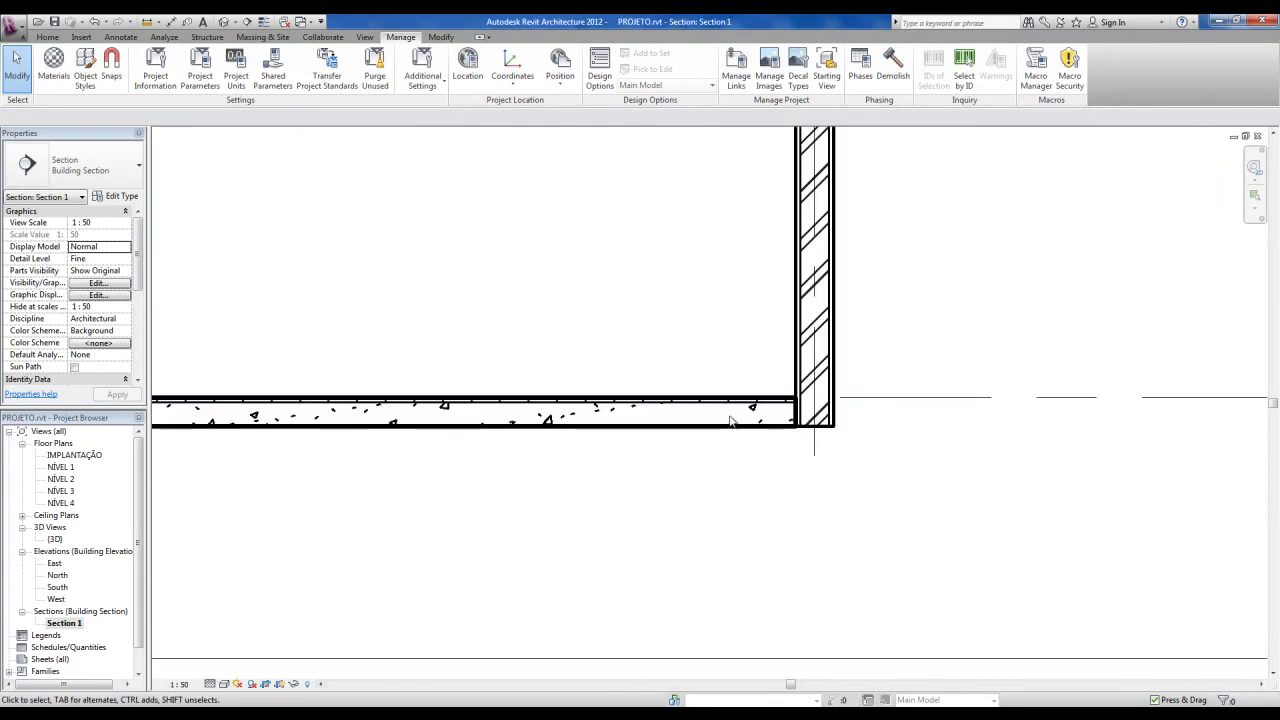
scroll(771, 434, up, 2)
scroll(863, 500, down, 1)
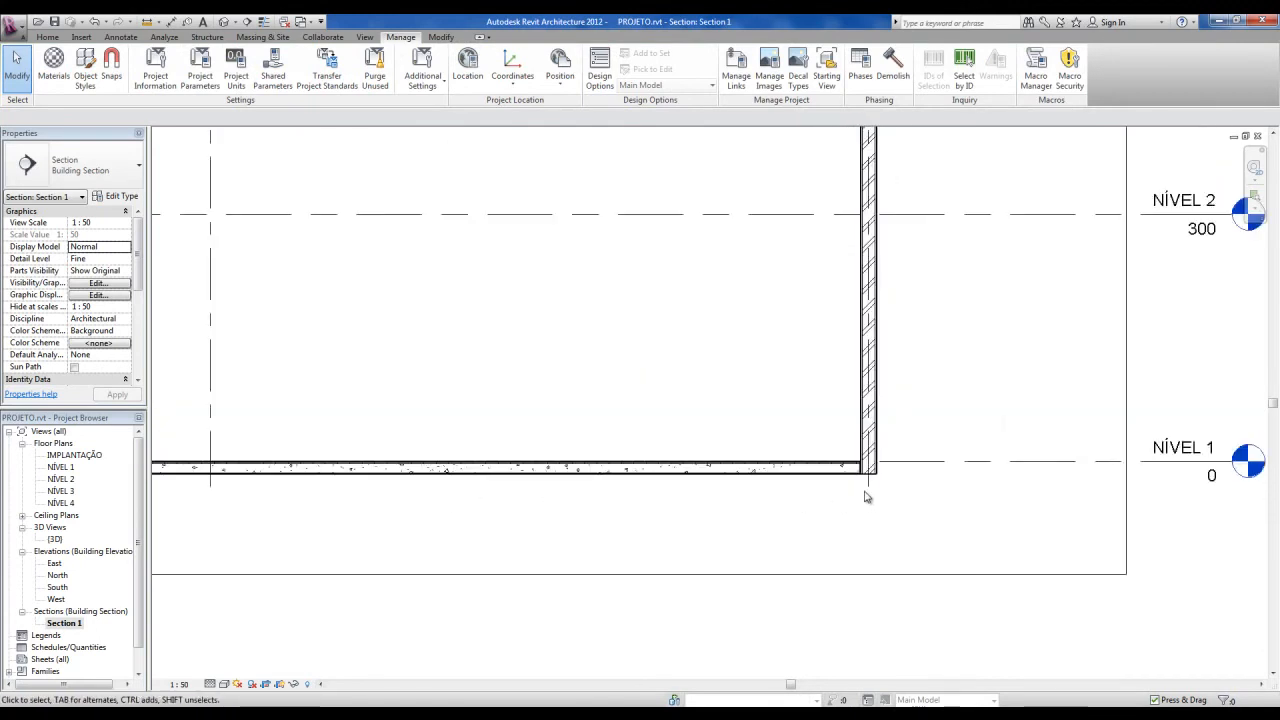
scroll(640, 309, down, 4)
Open the default 3D view to see the wood floor inside the walls from above, and save the project.
click(226, 21)
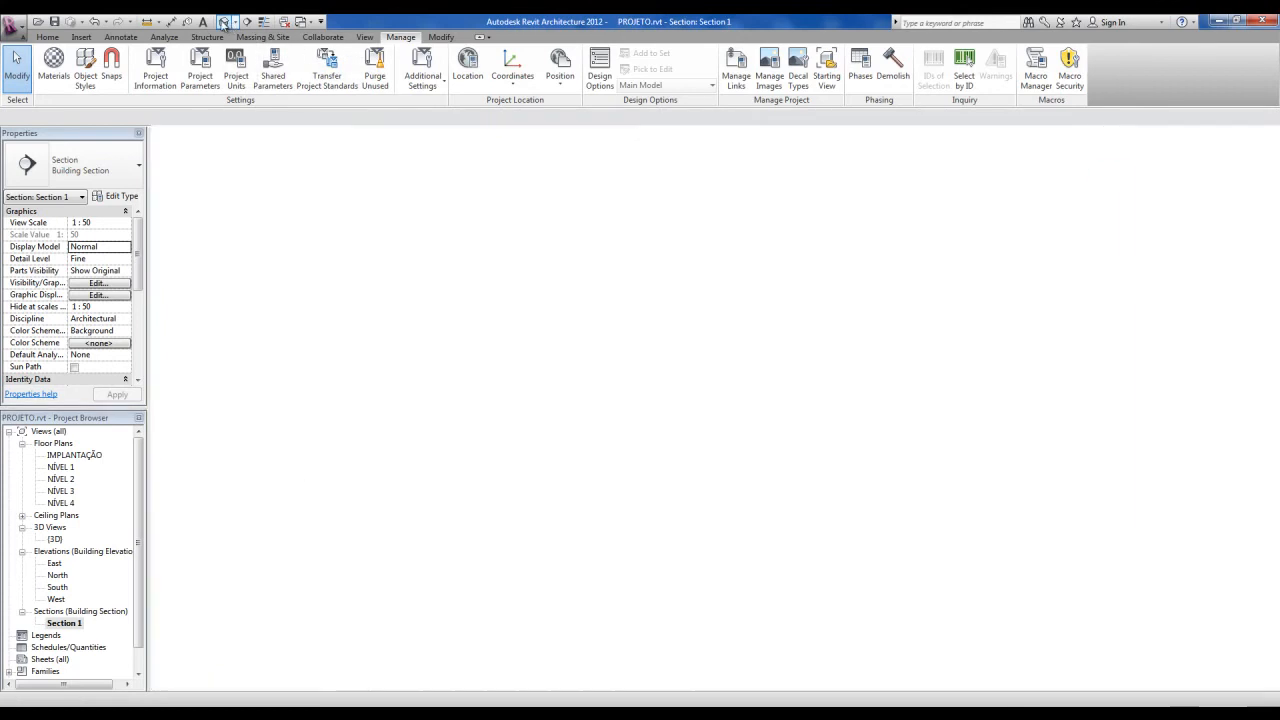
scroll(580, 380, down, 2)
shift+middle_drag(626, 354, 663, 634)
click(57, 22)
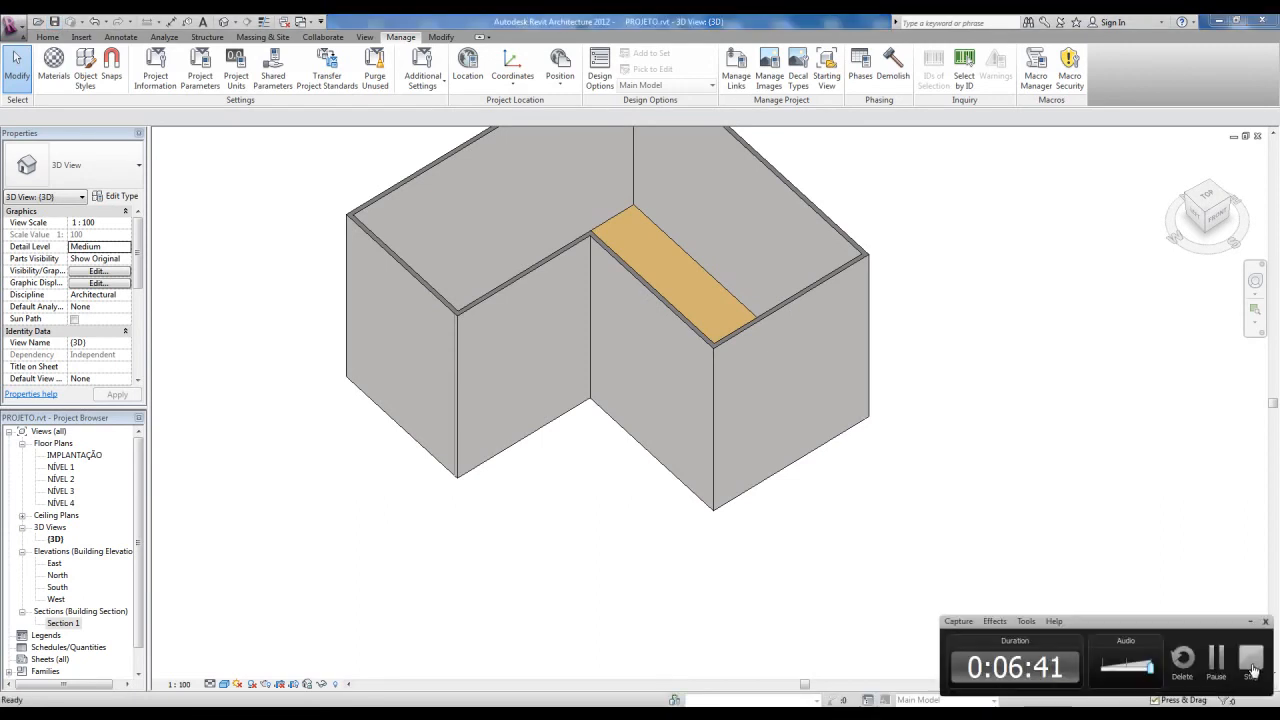
shift+middle_drag(713, 523, 689, 497)
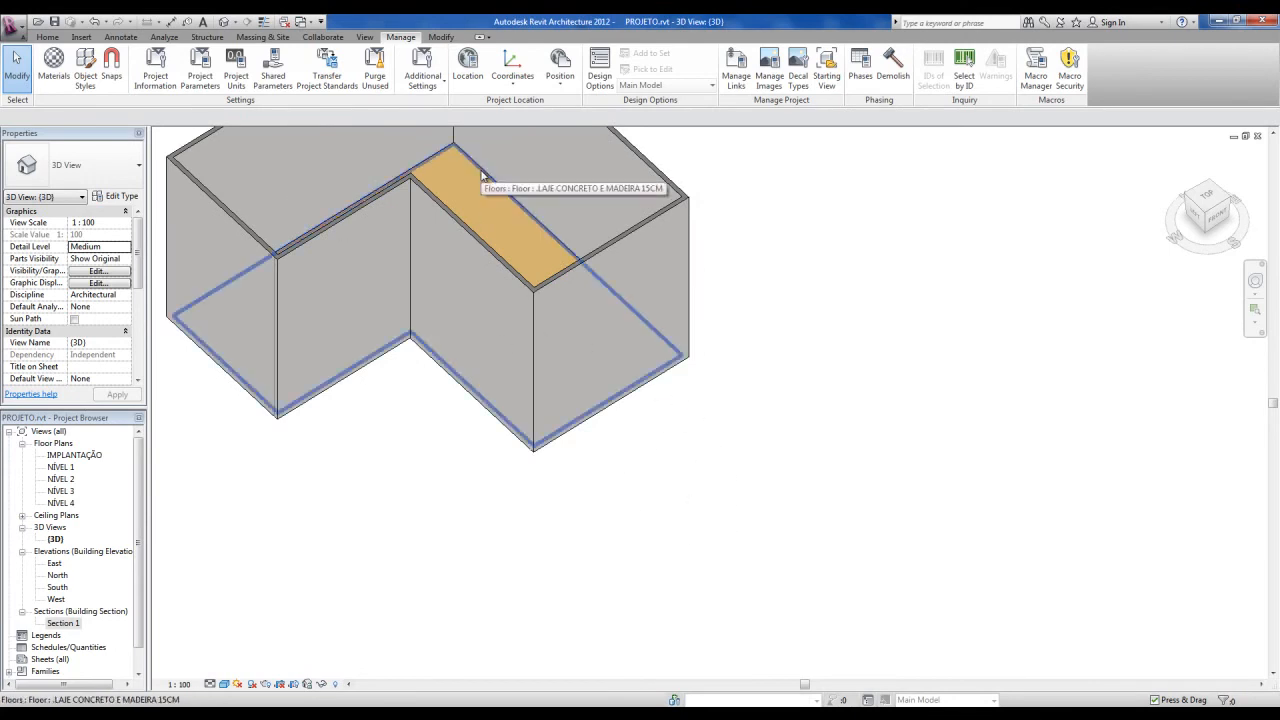
Create a rectangular Generic 150mm floor of about 36.4 m² on NÍVEL 1, outside and in front of the building.
click(48, 37)
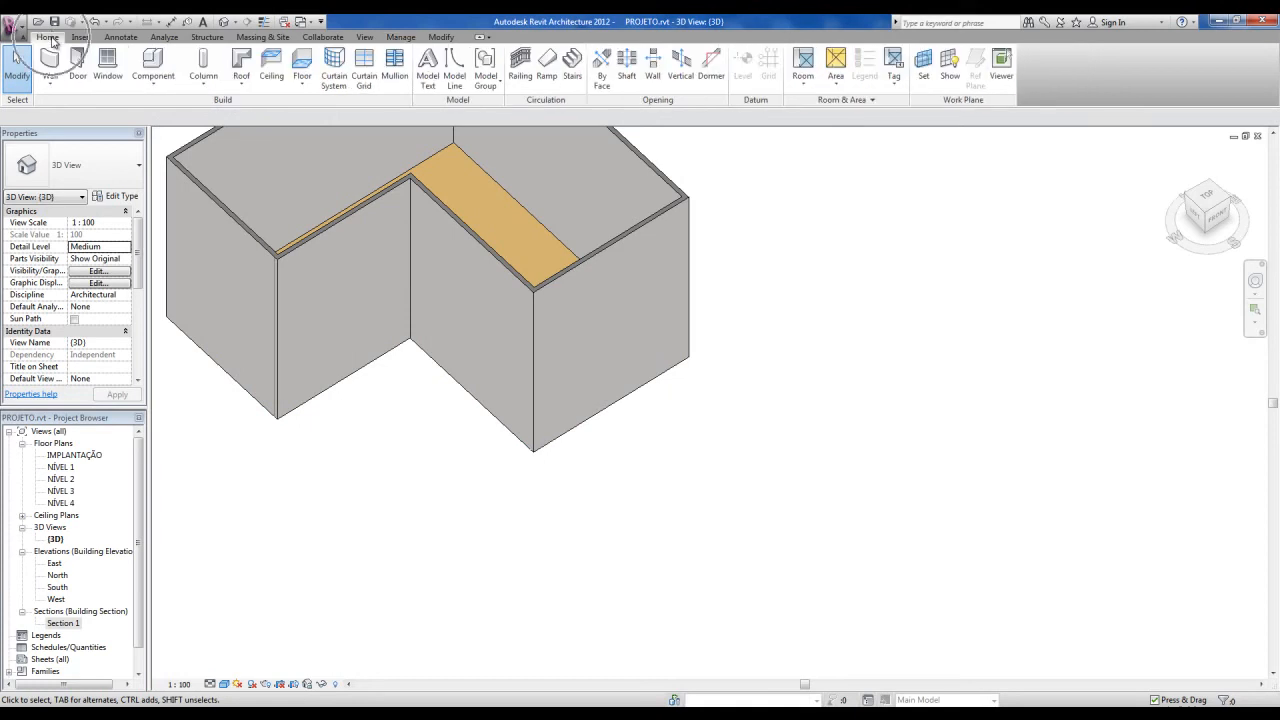
click(302, 62)
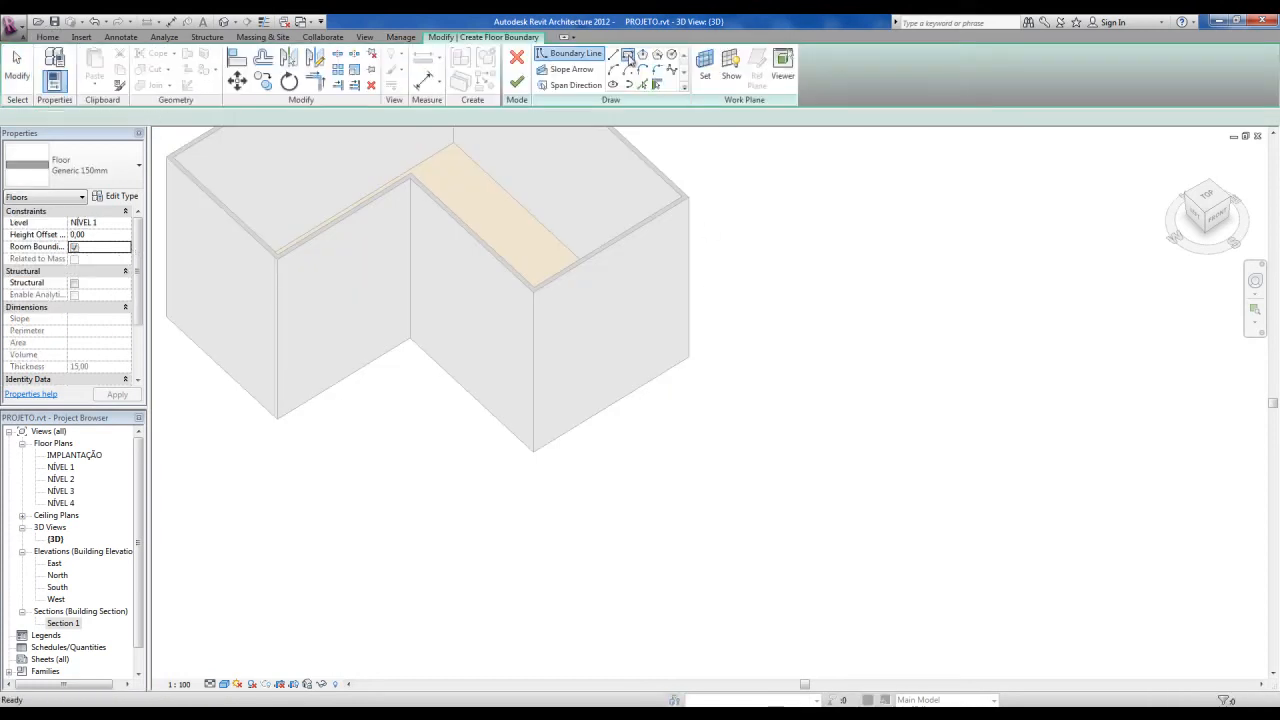
click(671, 490)
click(873, 516)
key(Escape)
key(Escape)
click(516, 85)
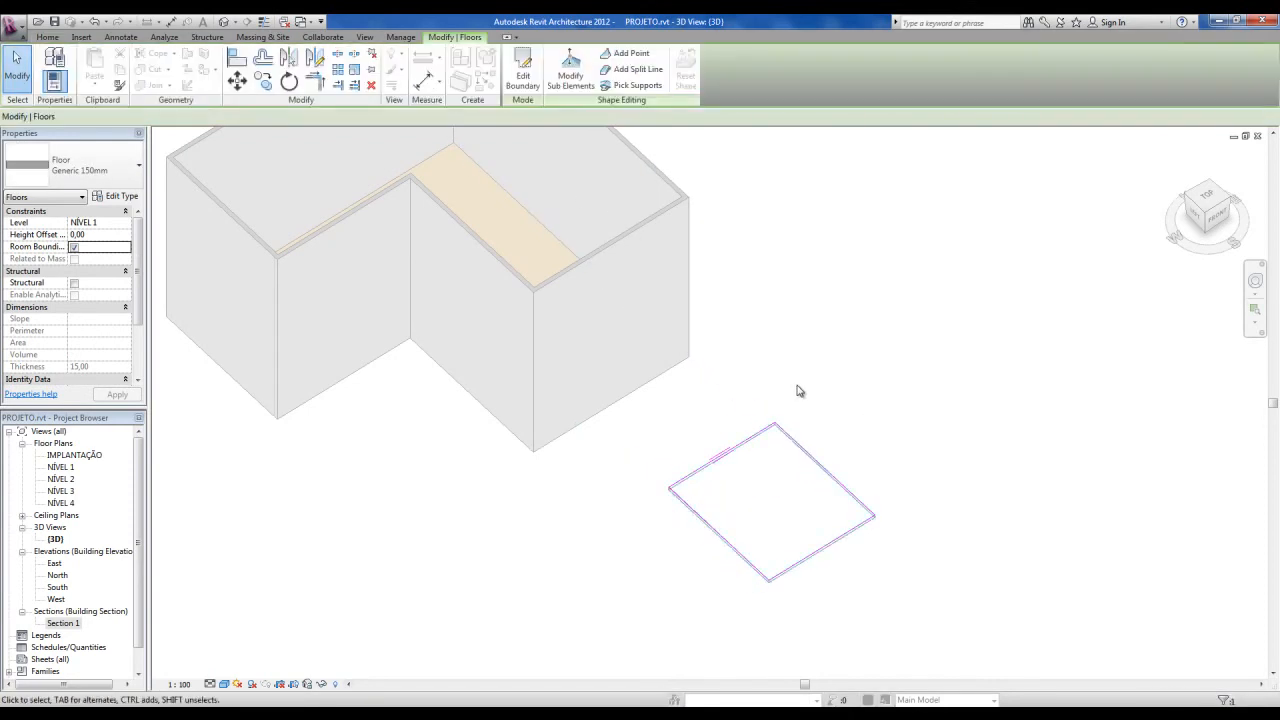
Change the new rectangular floor's type to .LAJE CONCRETO E MADEIRA 15CM and deselect it.
shift+middle_drag(740, 449, 651, 540)
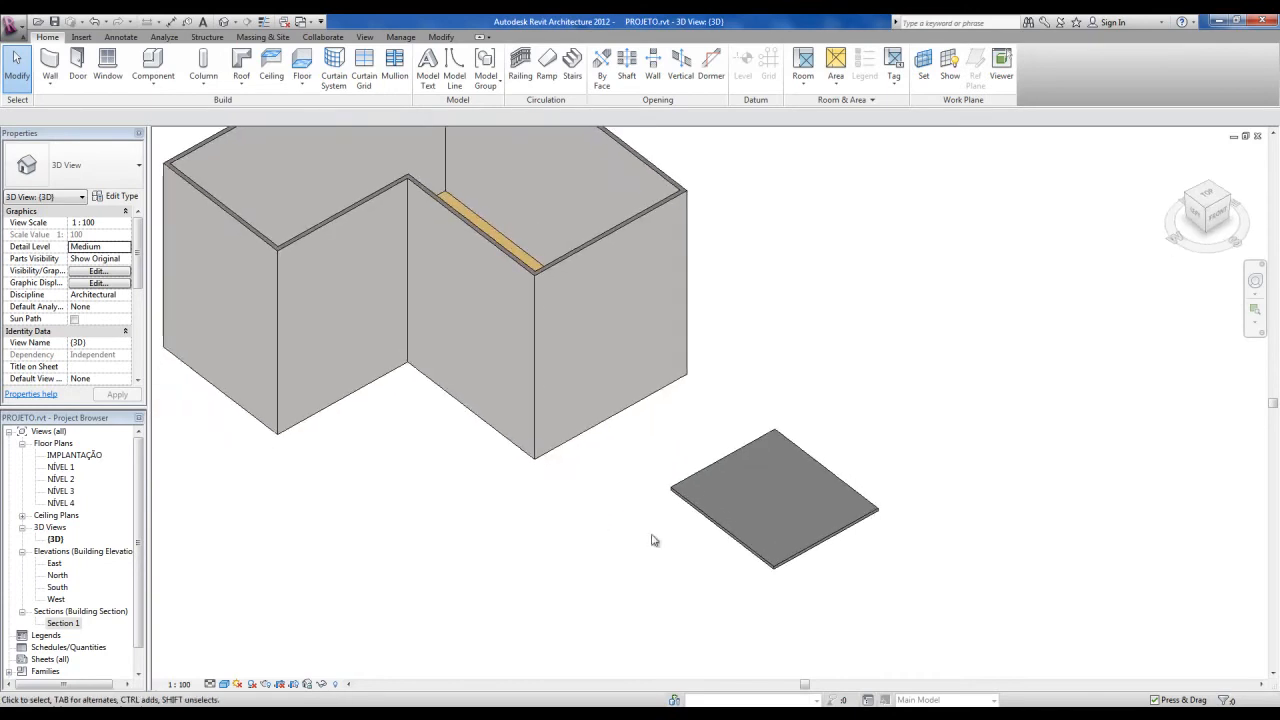
click(726, 535)
click(140, 170)
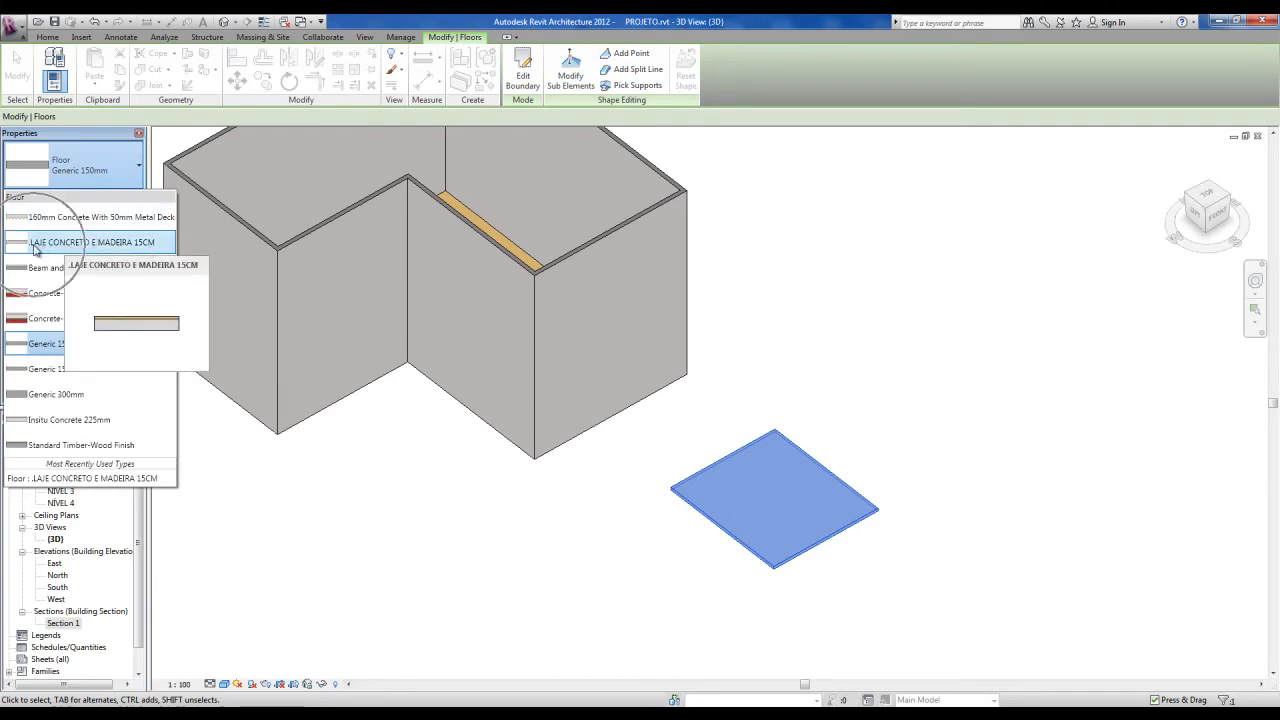
click(114, 248)
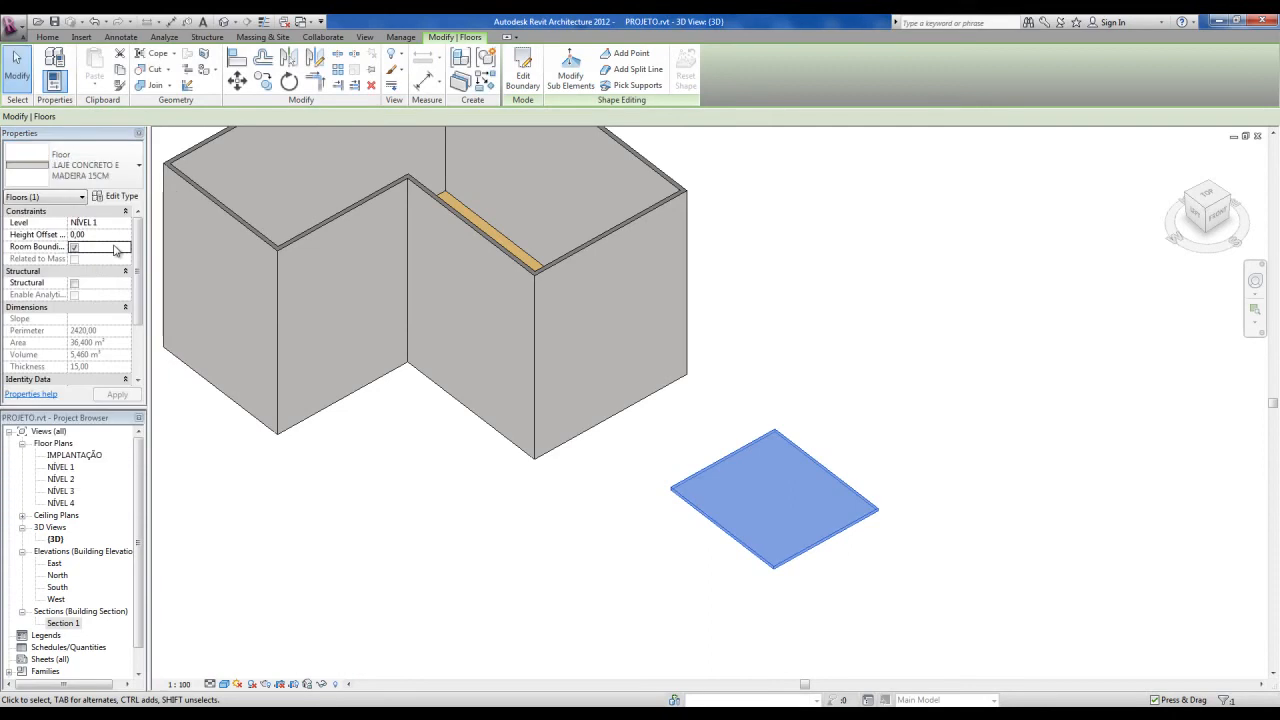
click(85, 165)
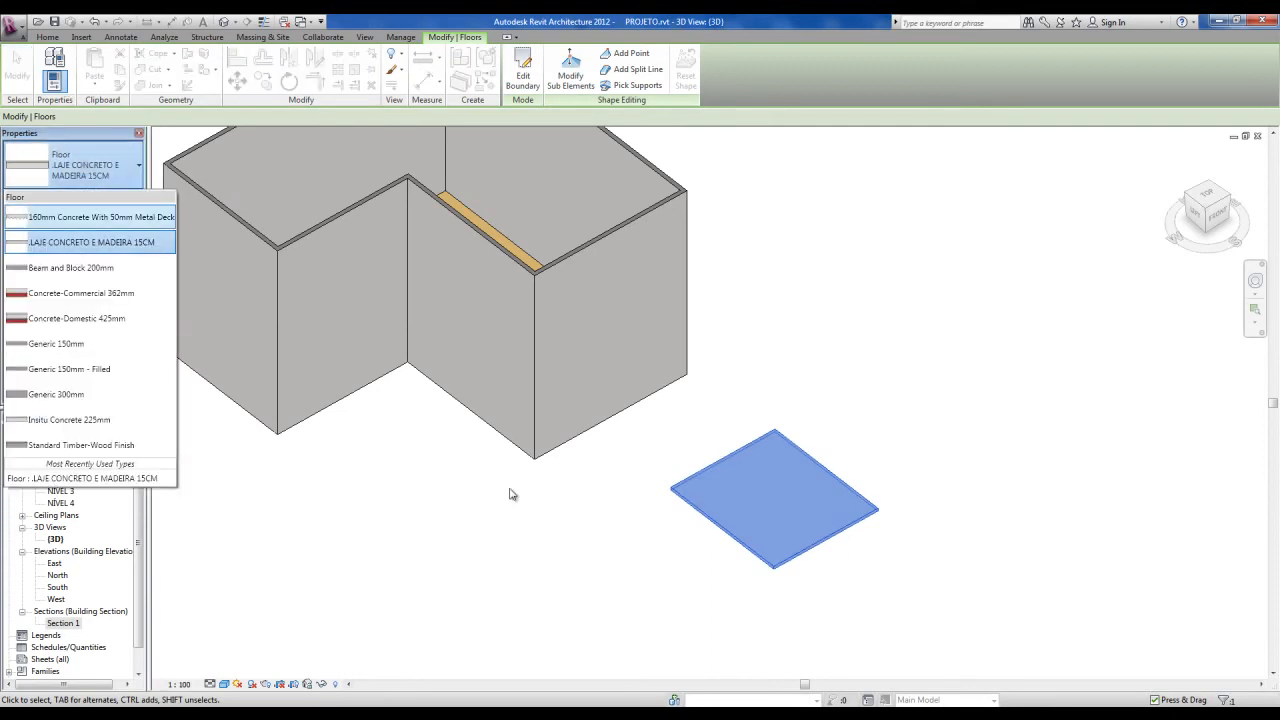
click(580, 553)
click(582, 553)
Modify the rectangular slab's sub-elements, setting the elevation of its nearest corner point to -150.
shift+middle_drag(798, 583, 826, 557)
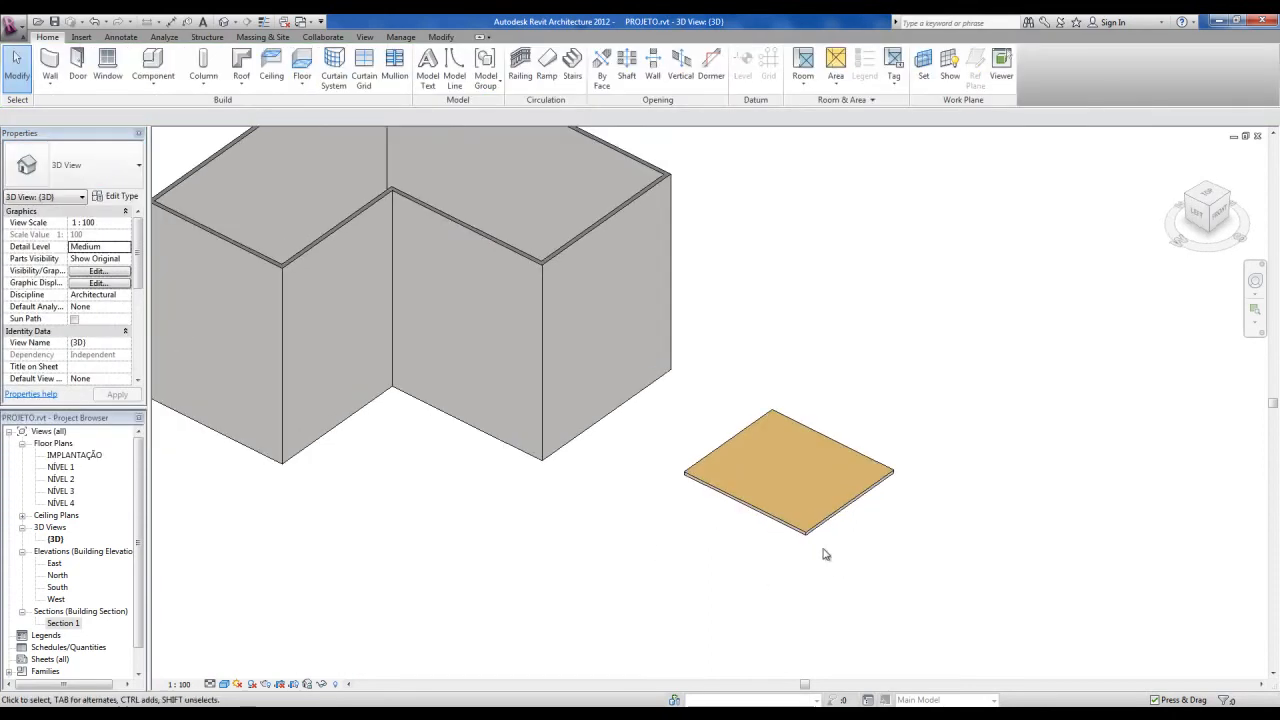
scroll(826, 557, up, 3)
scroll(751, 517, up, 3)
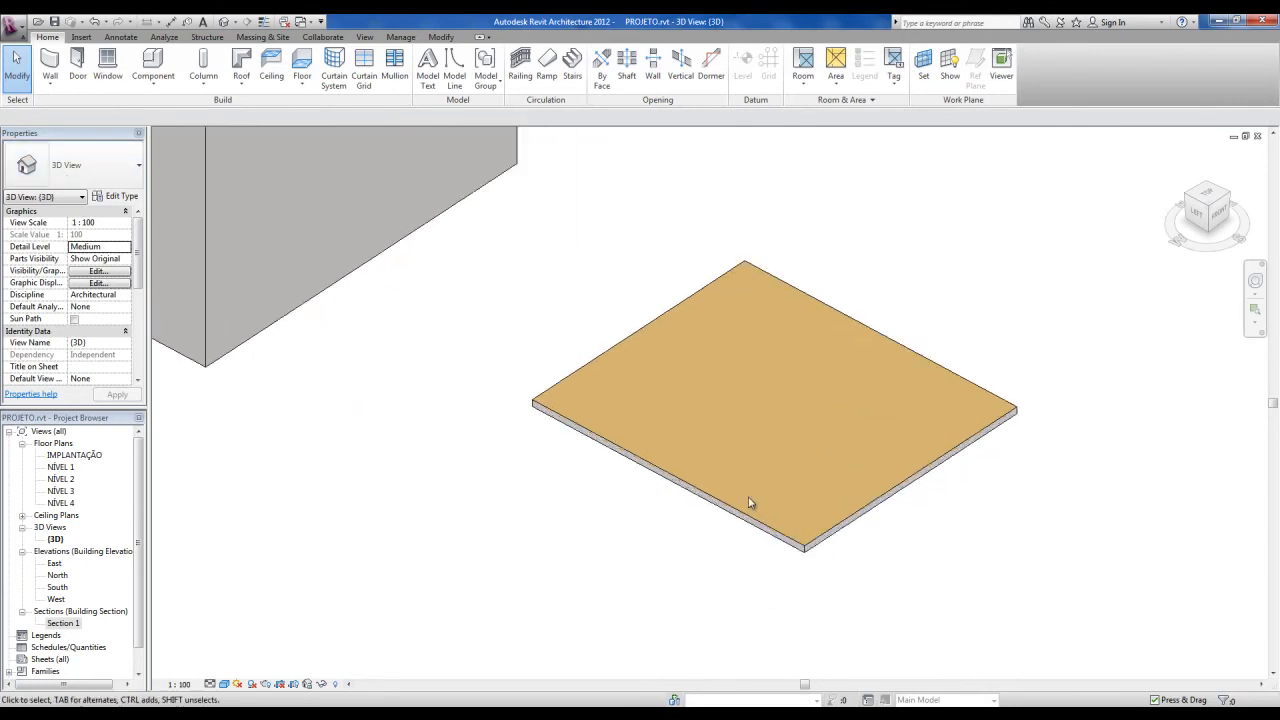
shift+middle_drag(751, 517, 667, 507)
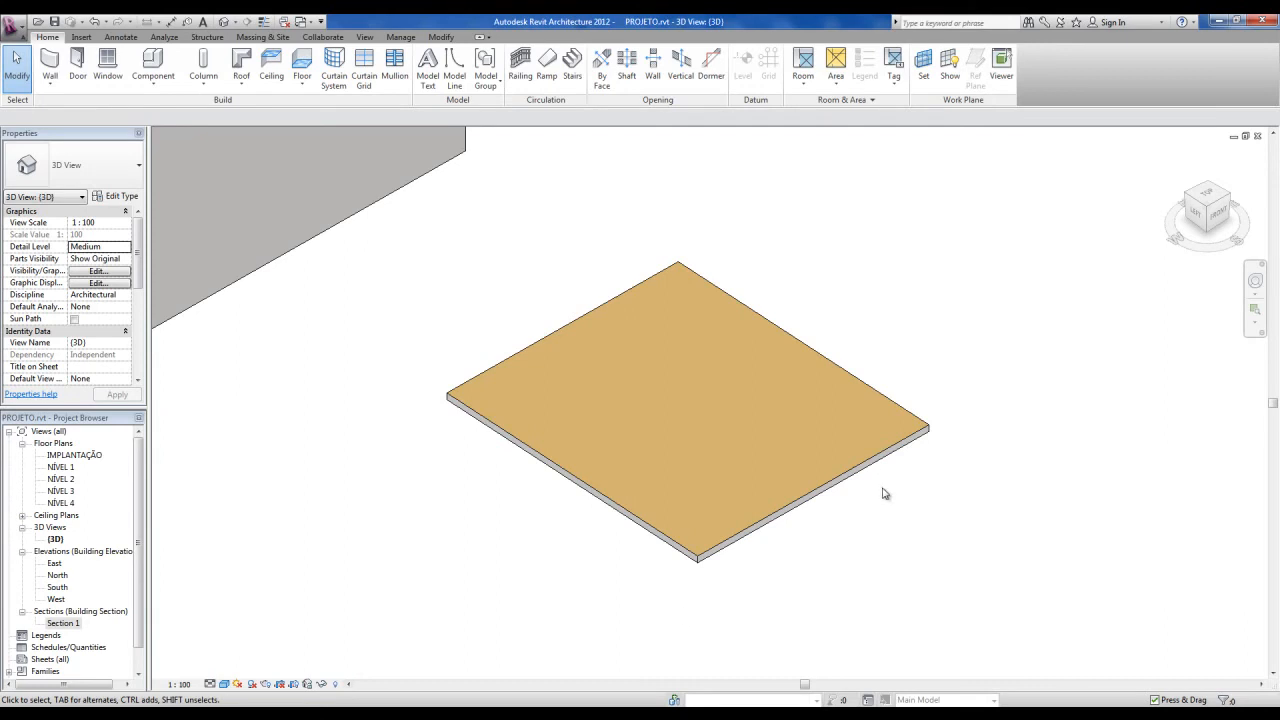
click(793, 507)
shift+middle_drag(645, 364, 657, 374)
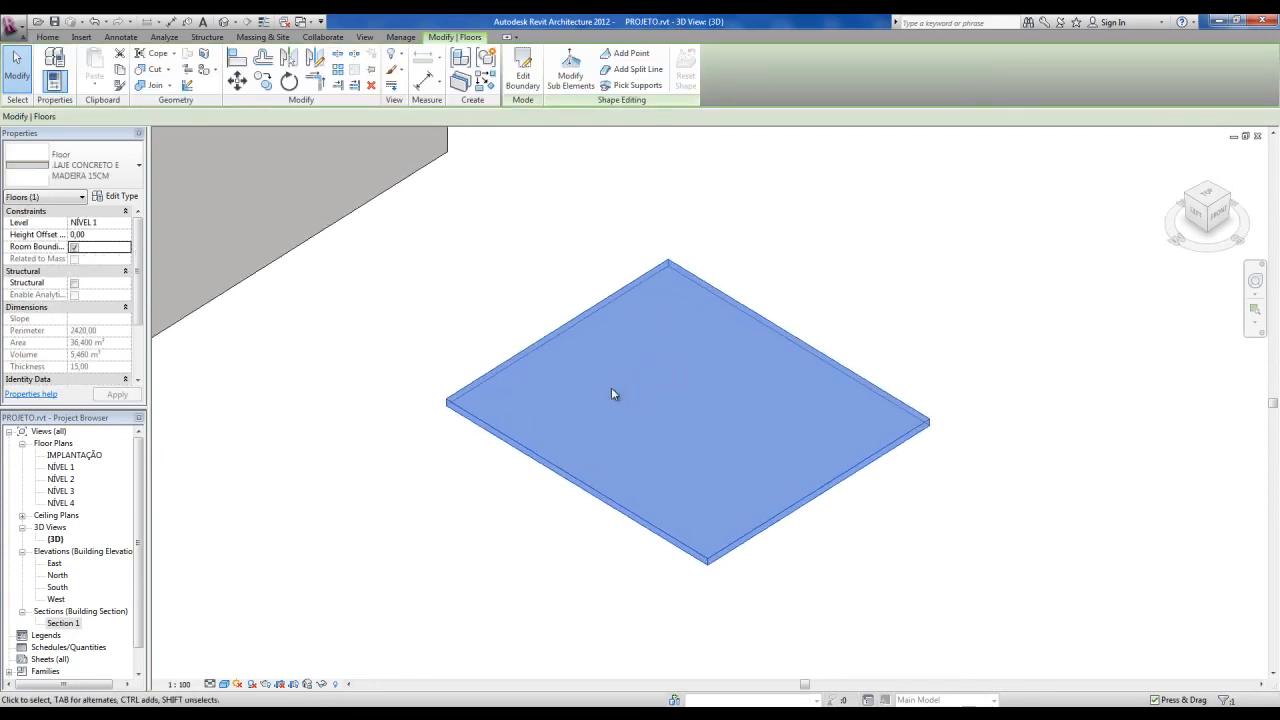
click(571, 87)
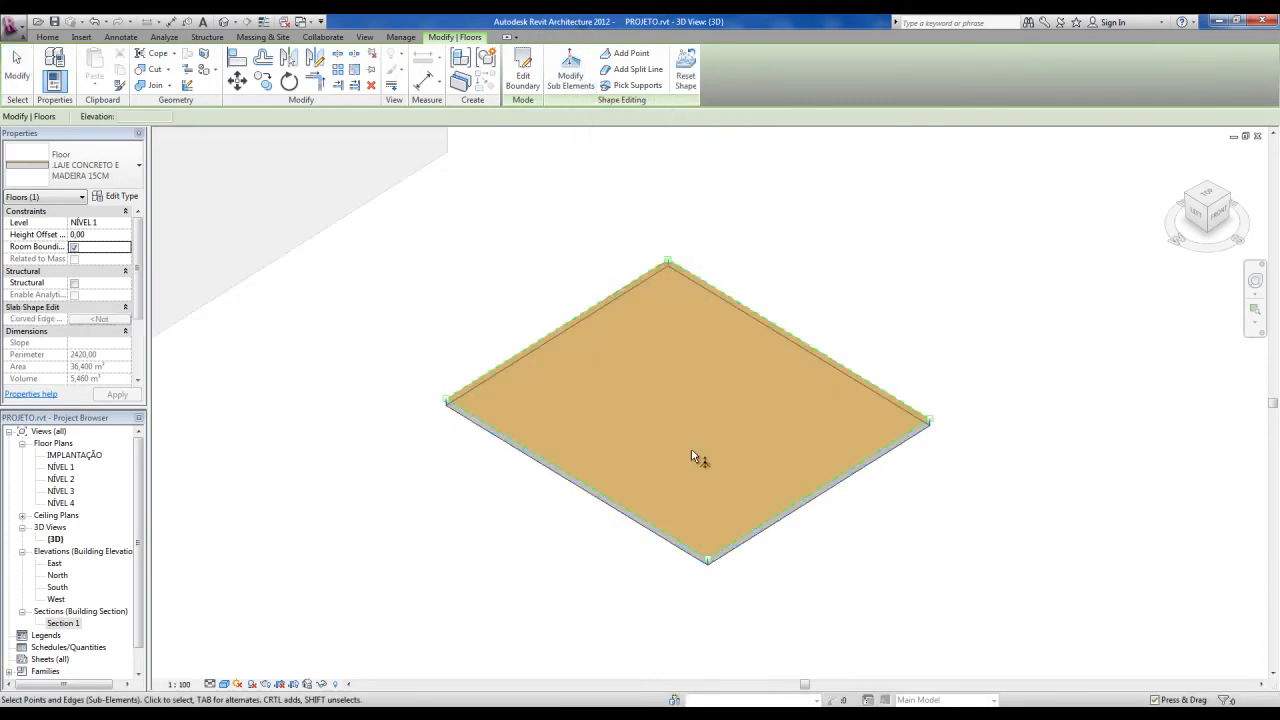
click(708, 560)
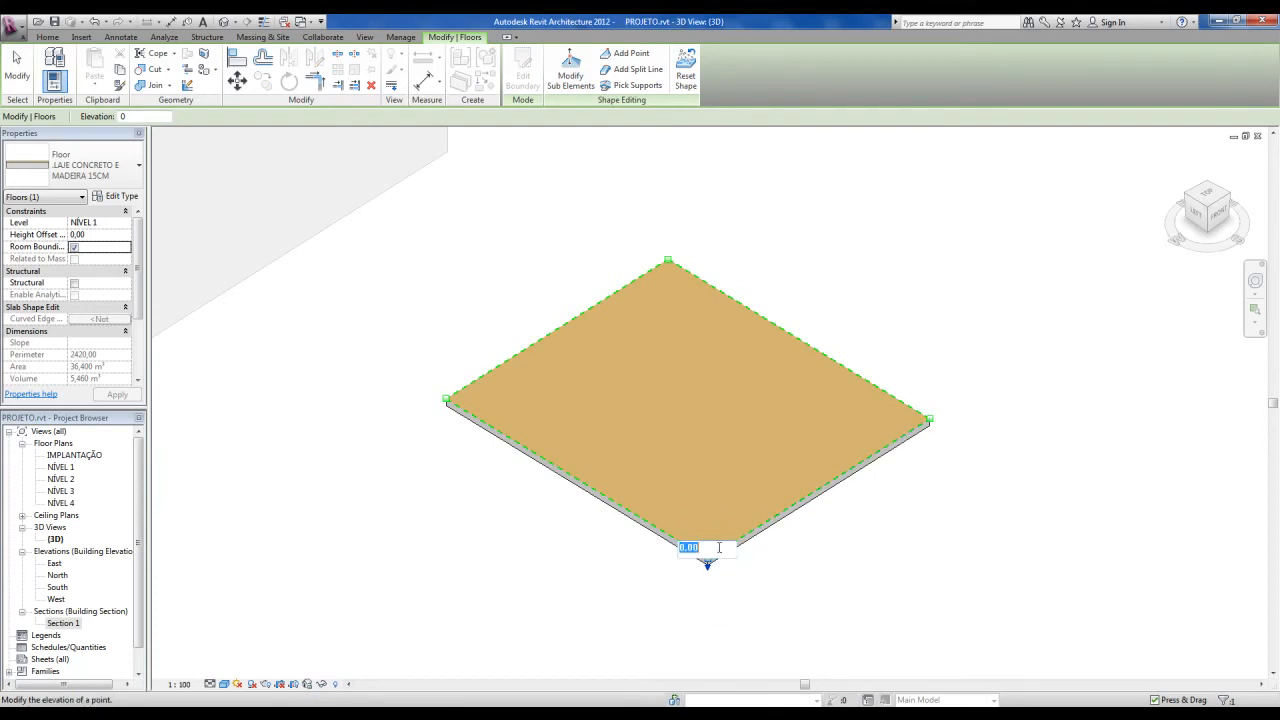
click(719, 547)
text(-150)
key(Return)
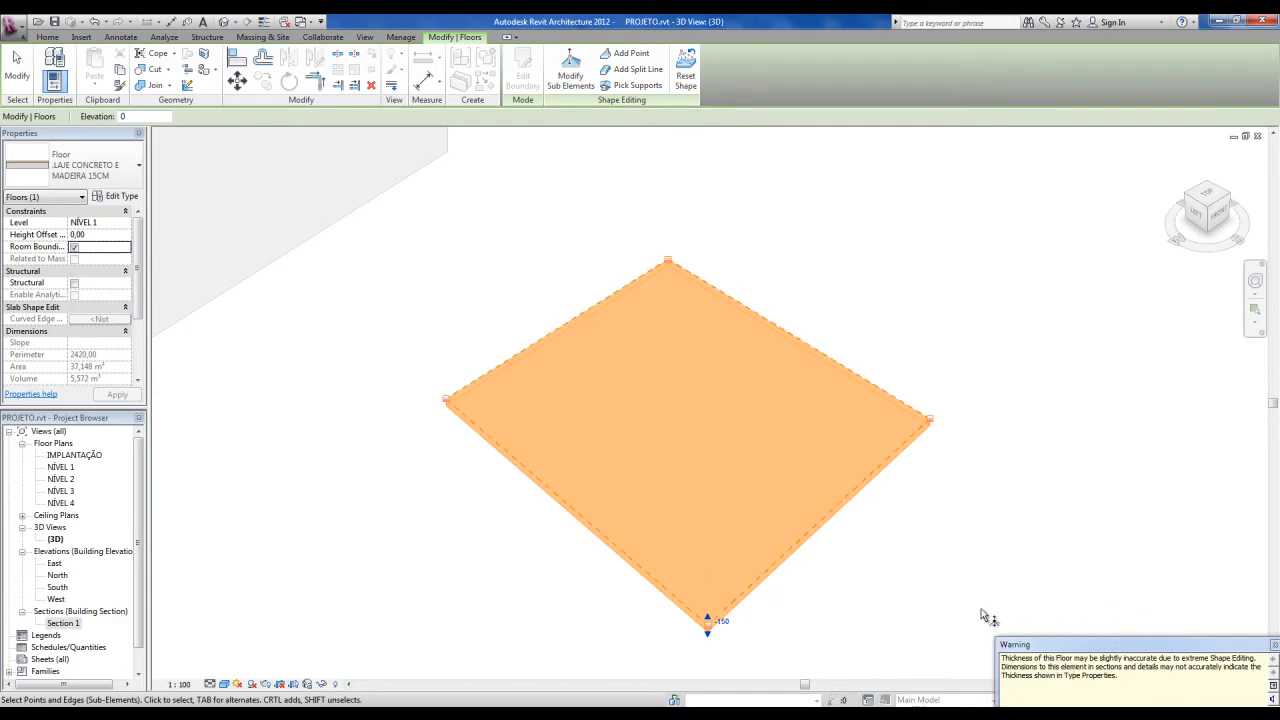
key(Escape)
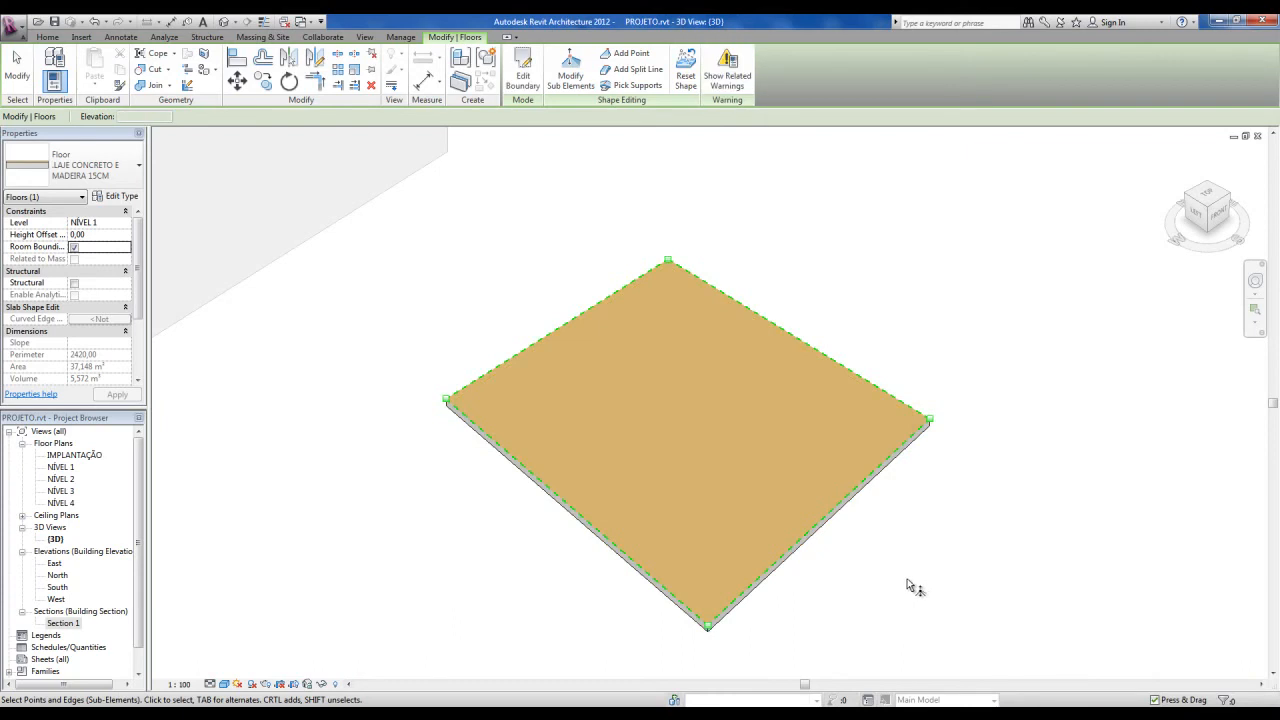
key(Escape)
Reset the rectangular slab's shape to remove the lowered corner.
shift+middle_drag(894, 591, 783, 517)
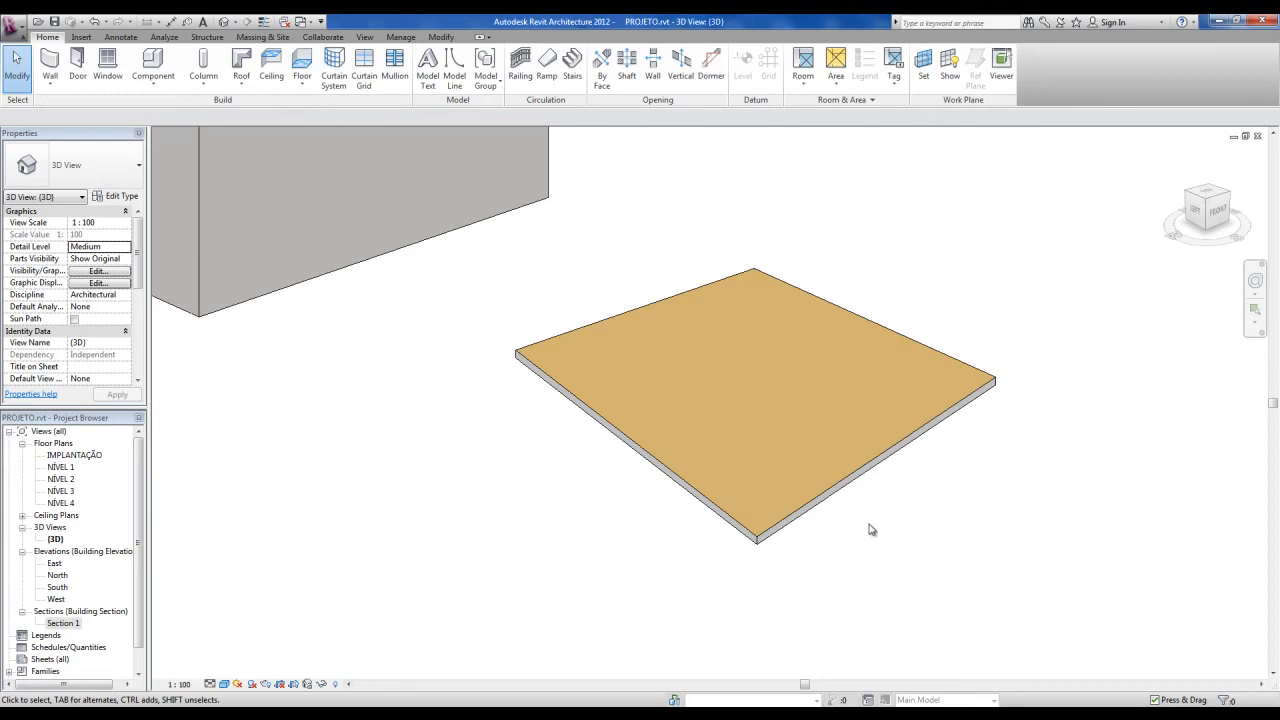
key(ctrl)
shift+middle_drag(847, 504, 799, 537)
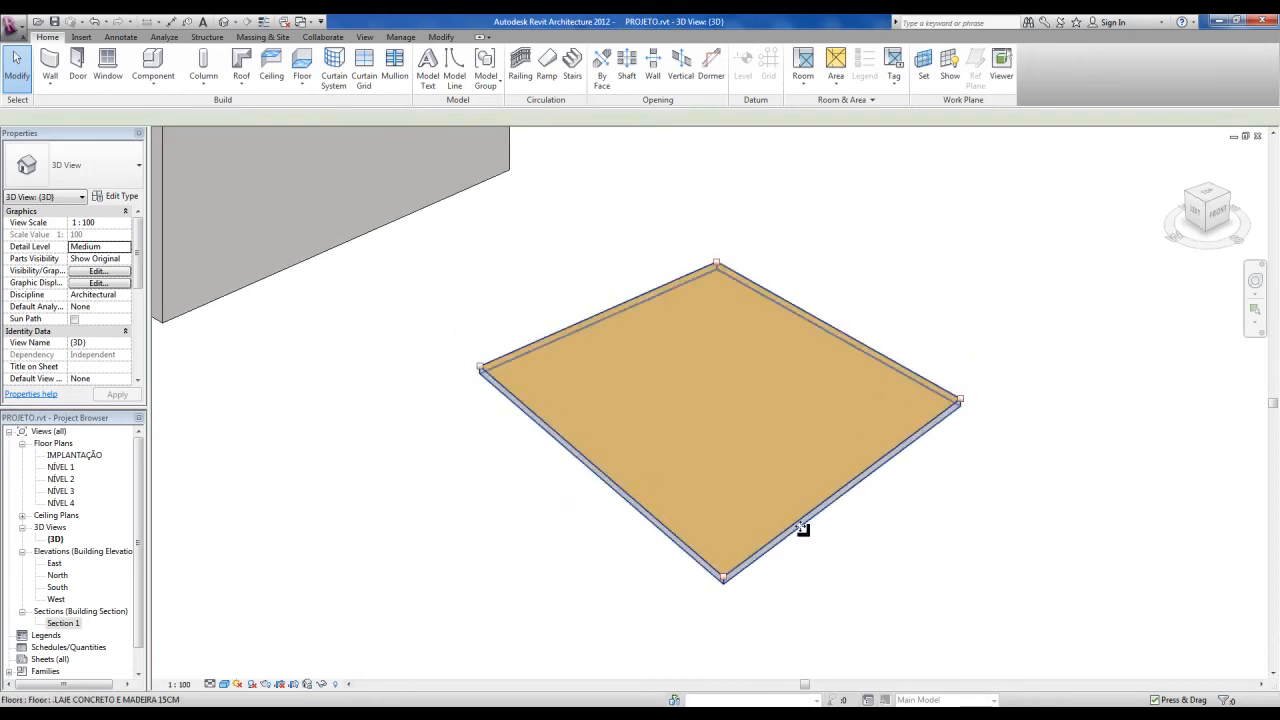
click(800, 535)
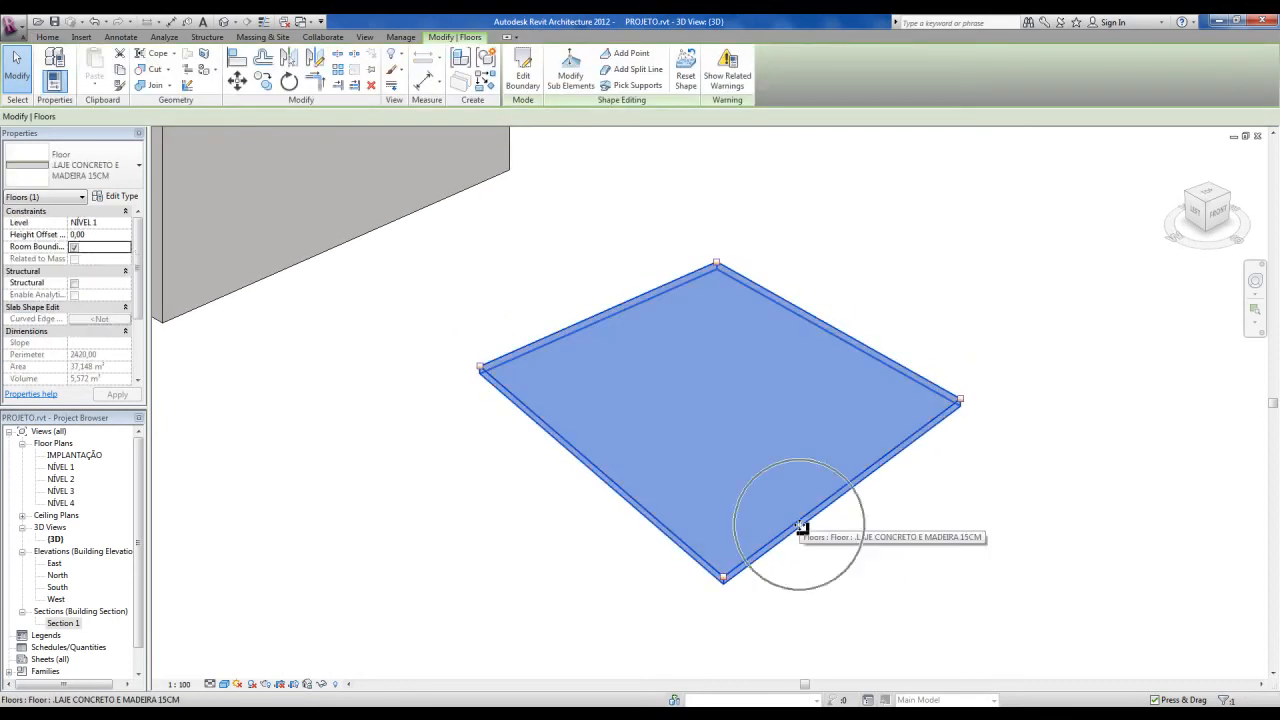
click(692, 85)
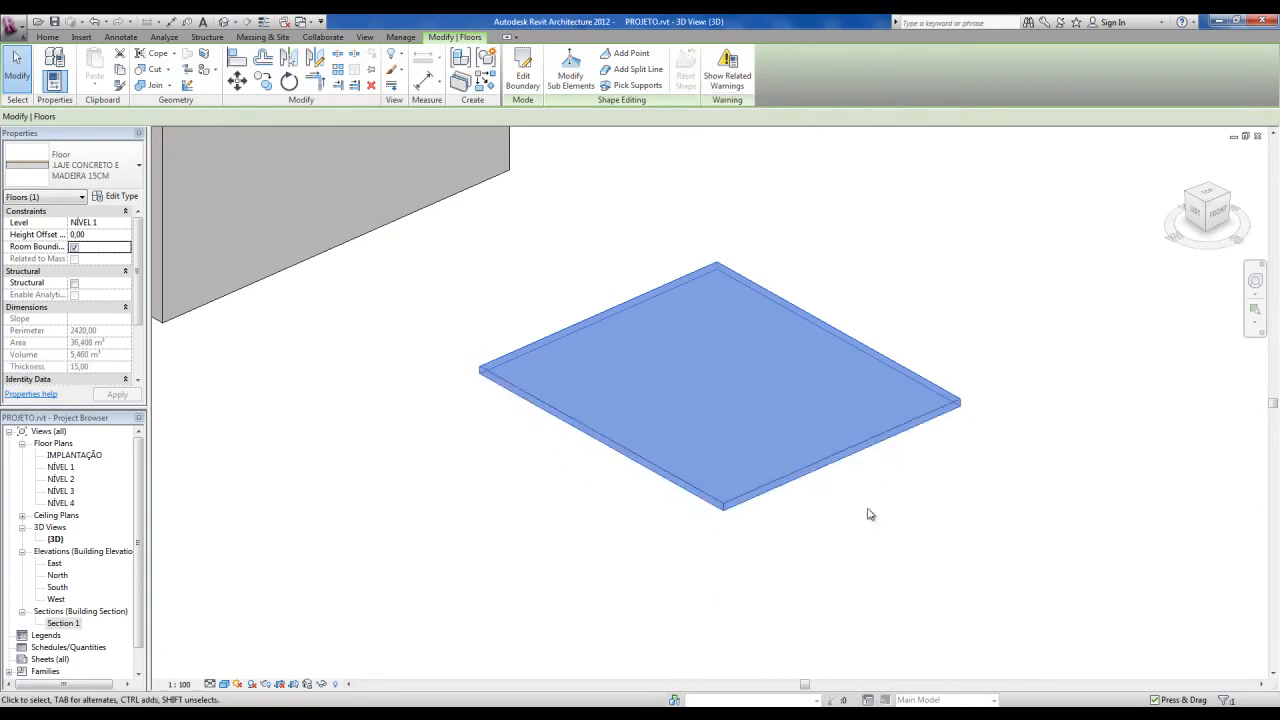
click(800, 508)
shift+middle_drag(800, 508, 840, 522)
click(874, 506)
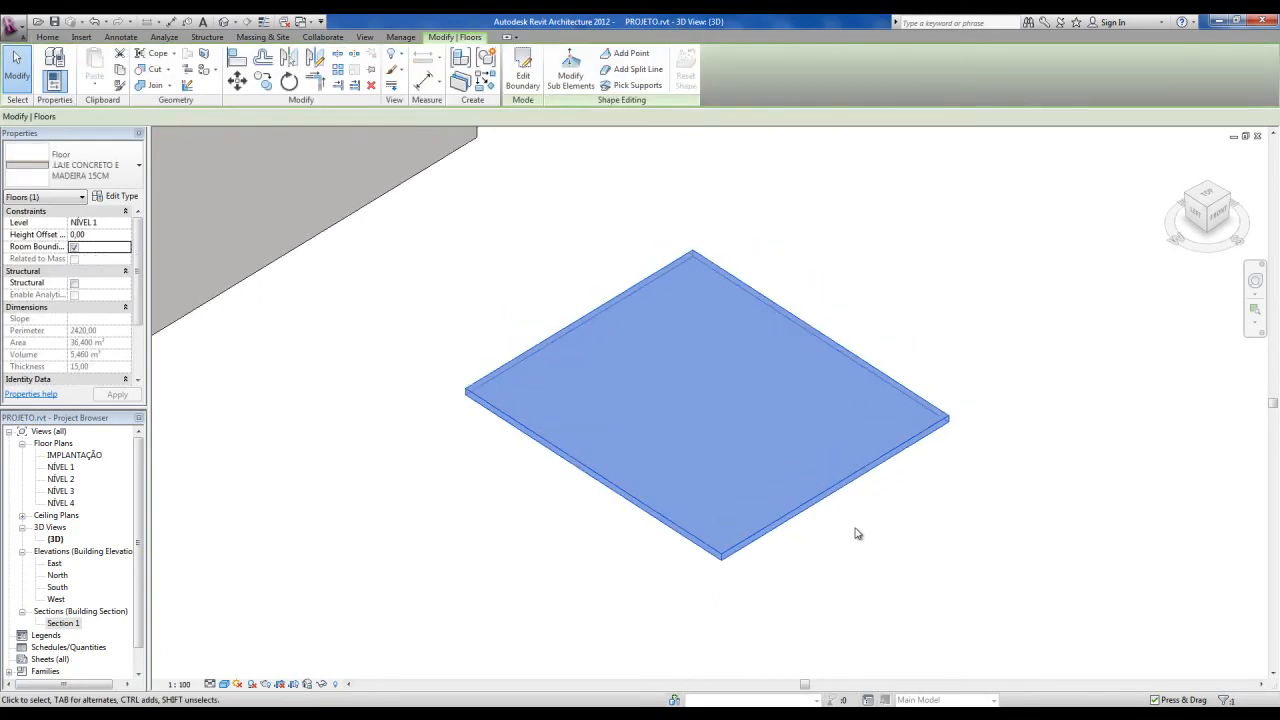
click(878, 497)
shift+middle_drag(863, 509, 863, 531)
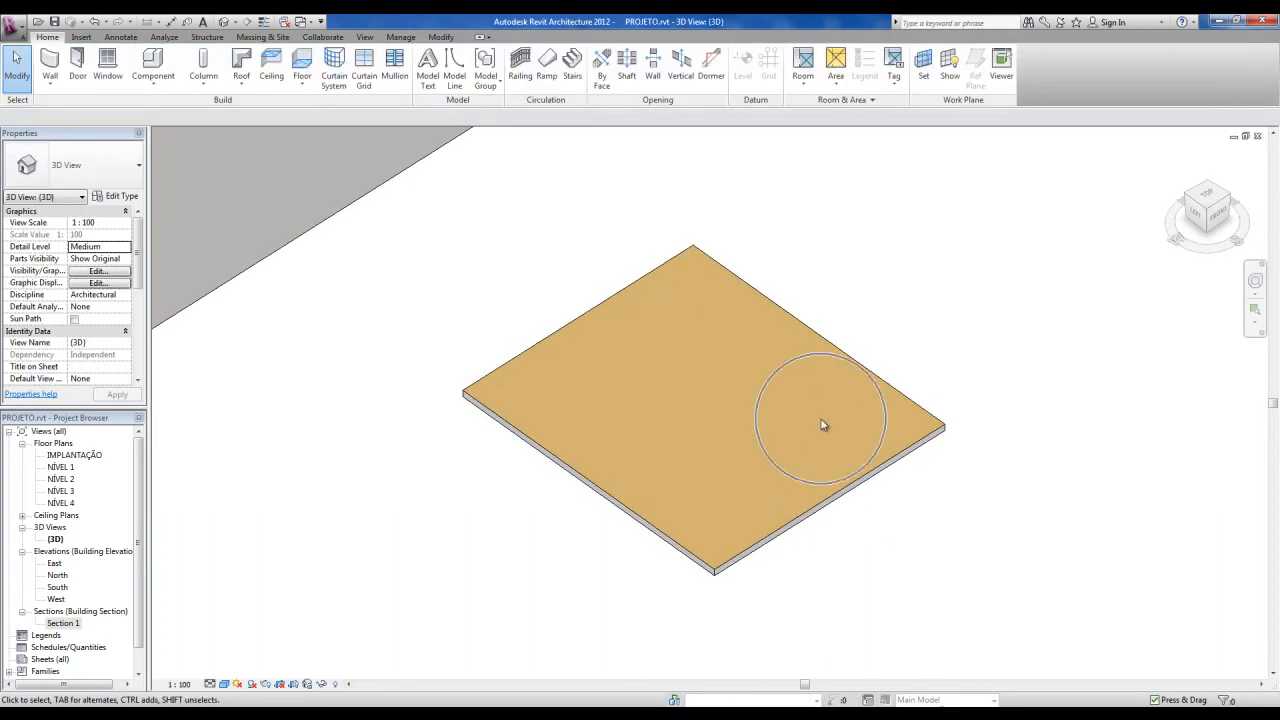
Add a shape point inside the rectangular slab, close to its front-right edge.
click(848, 494)
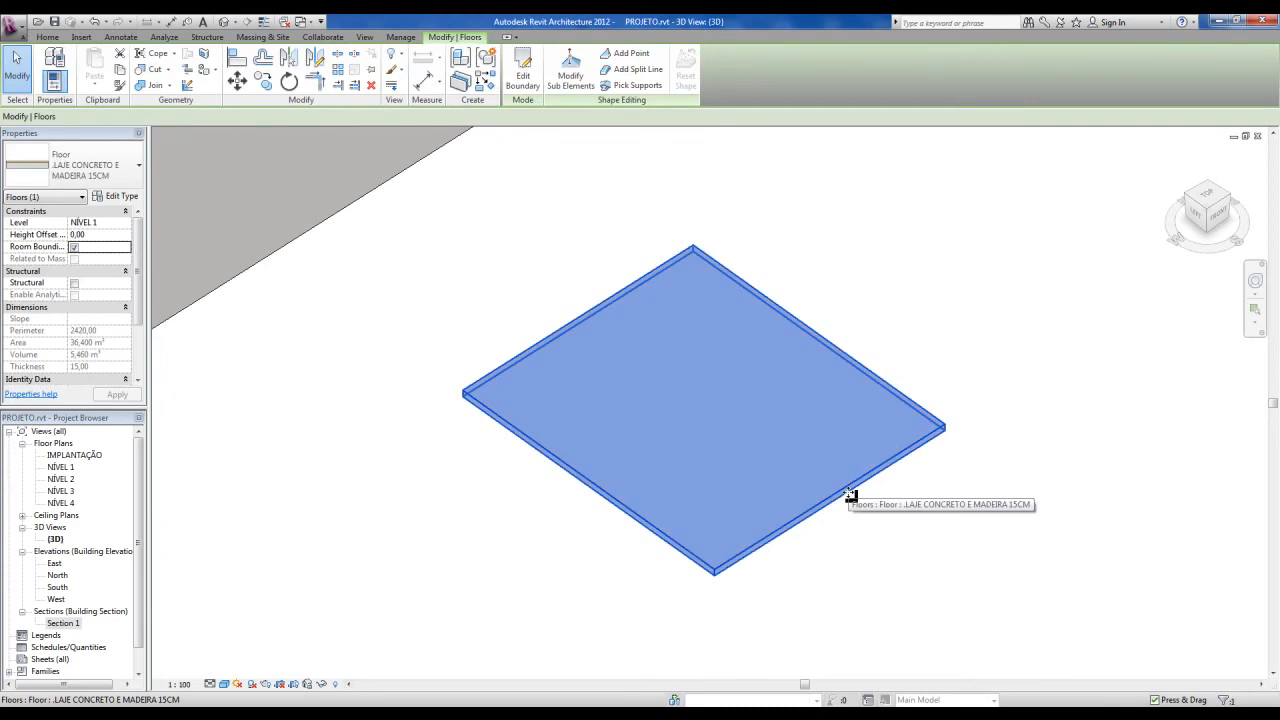
click(627, 54)
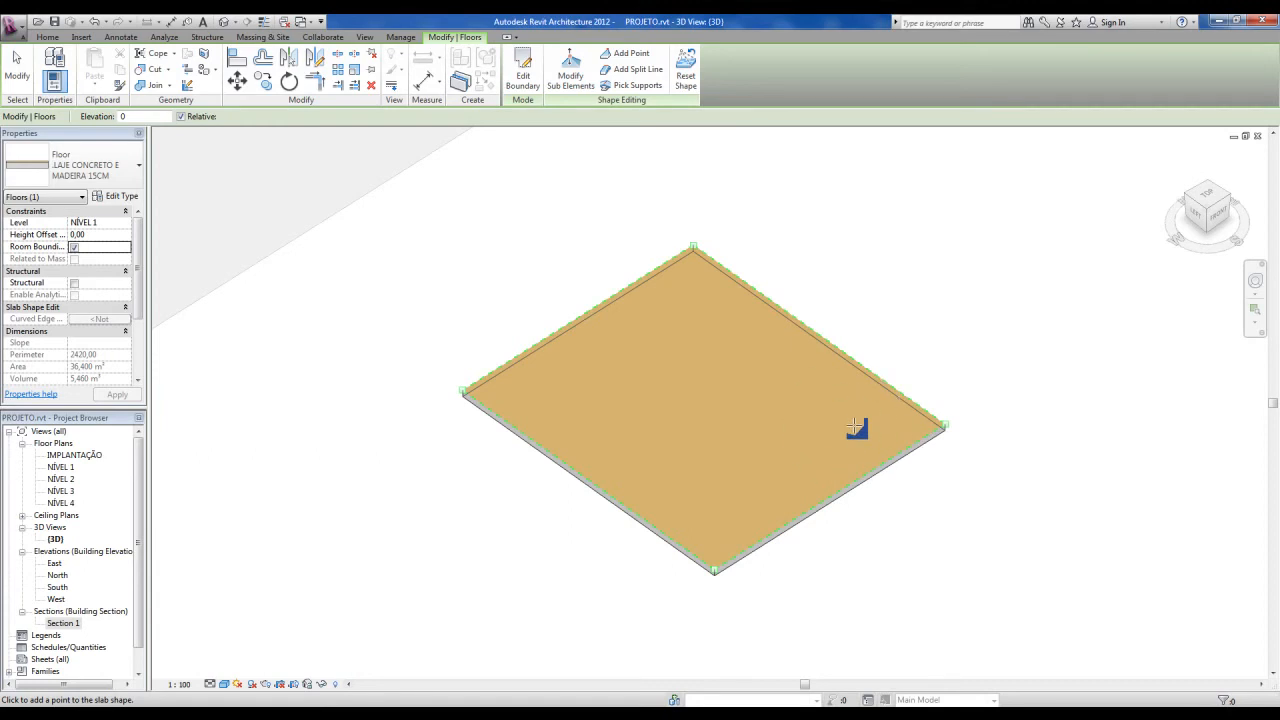
click(842, 421)
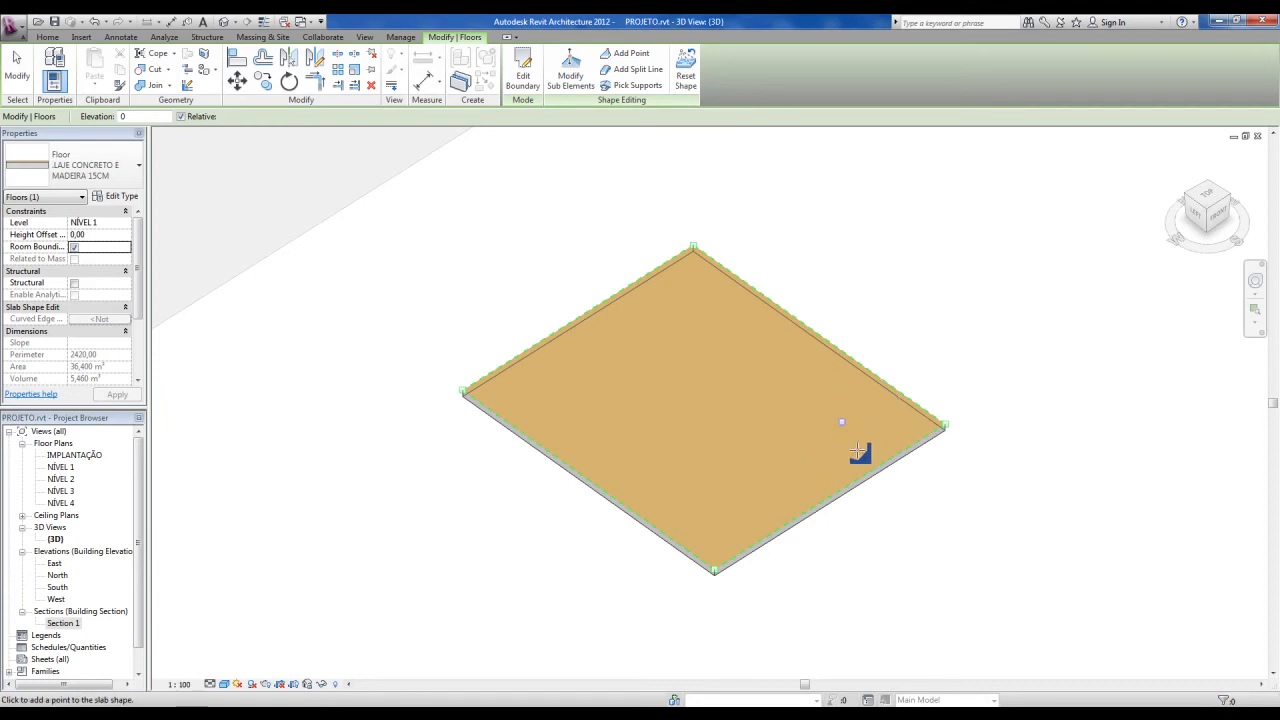
Set the elevation of the slab's added interior point to -100 and leave shape editing.
click(567, 87)
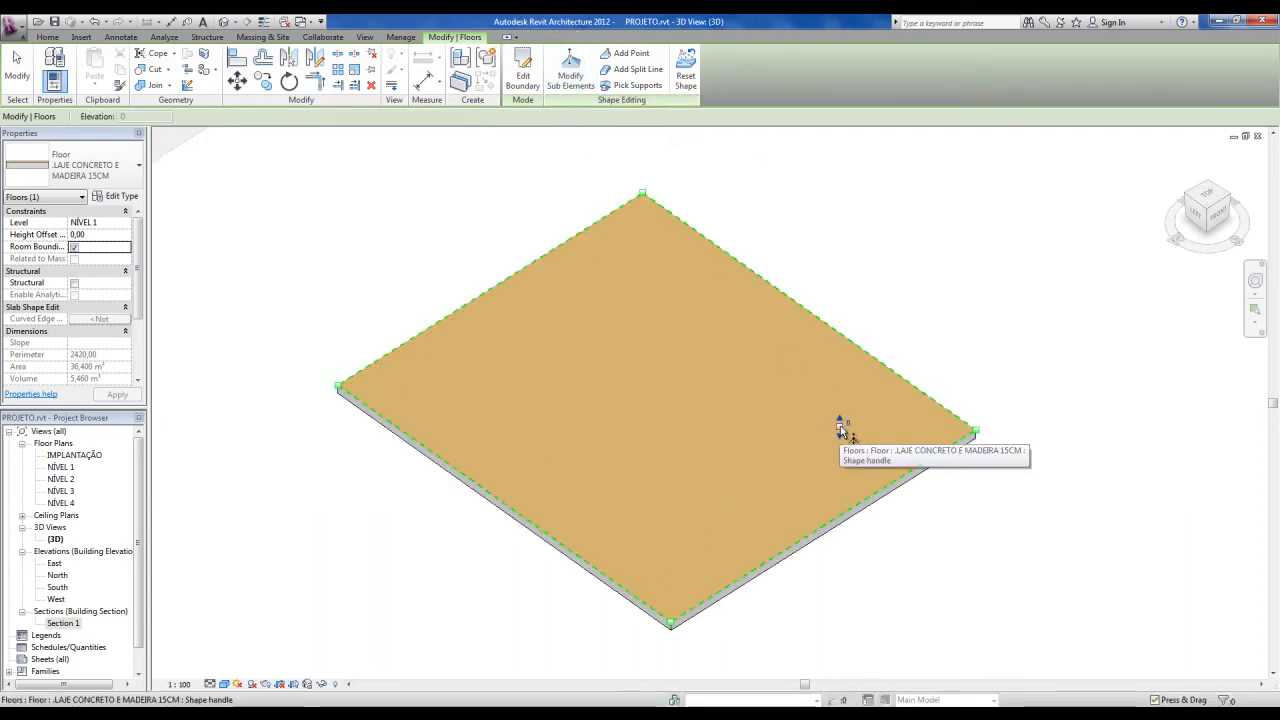
click(840, 427)
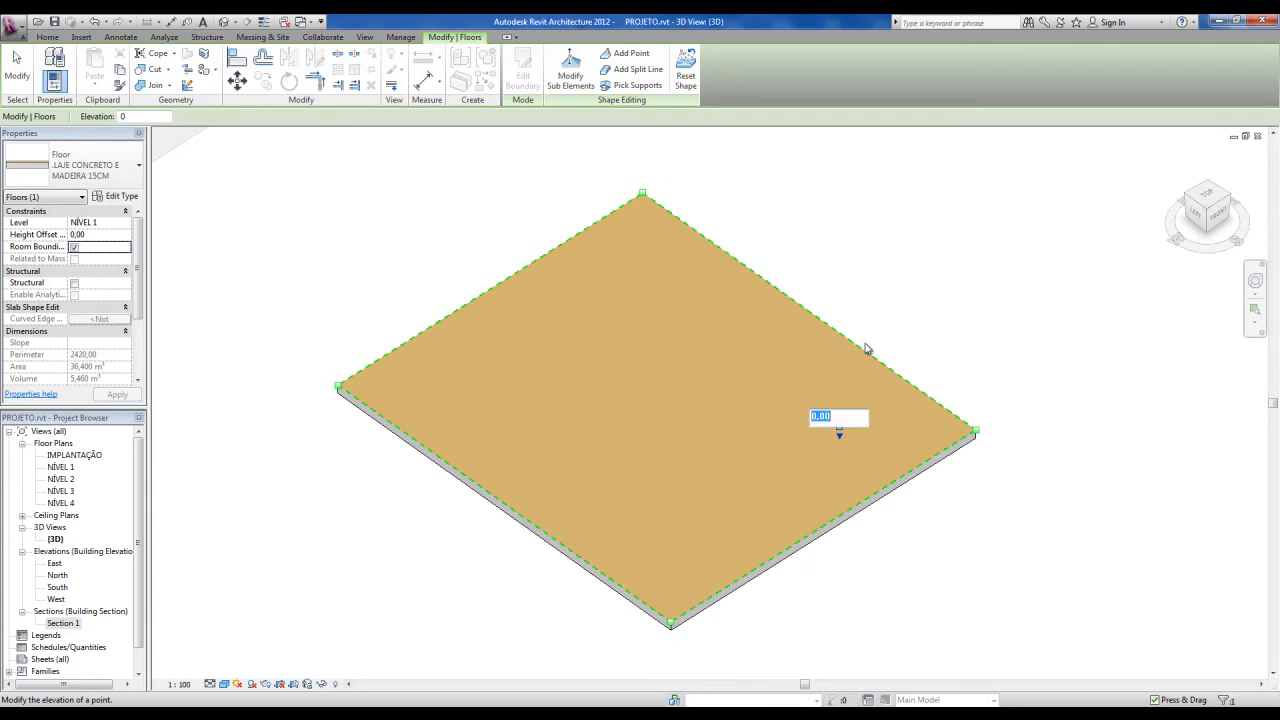
text(-100)
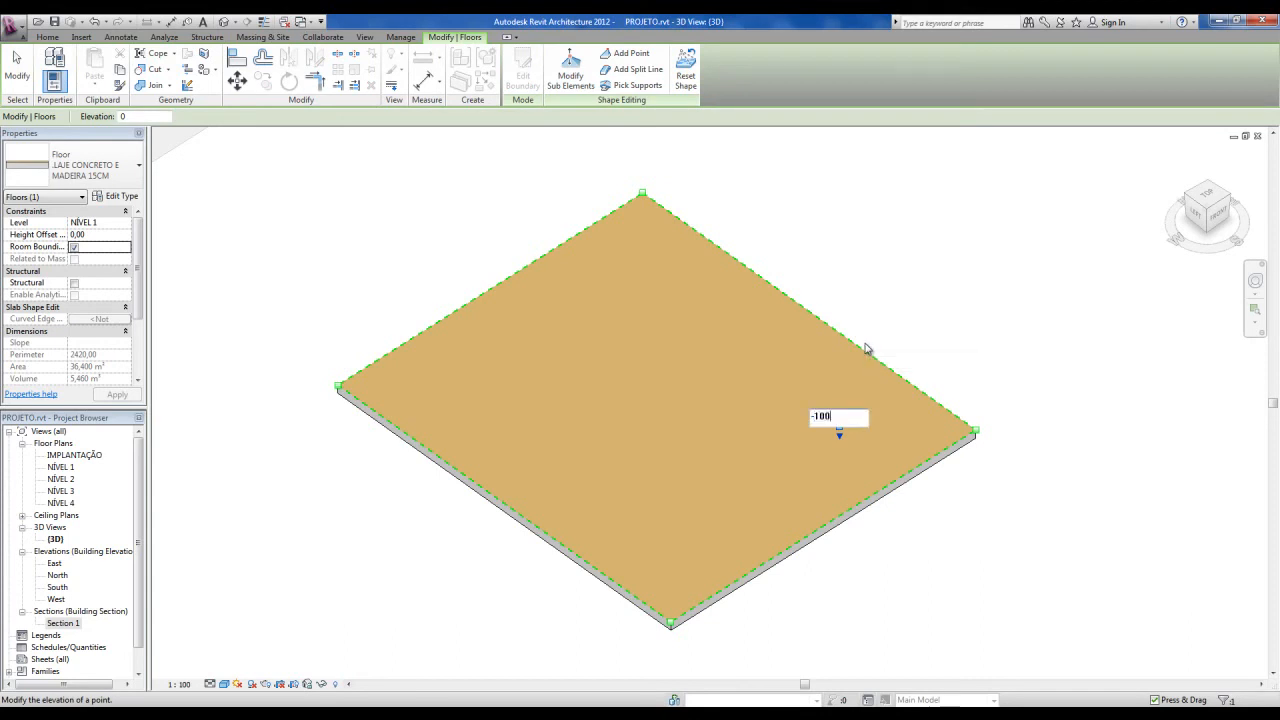
key(Return)
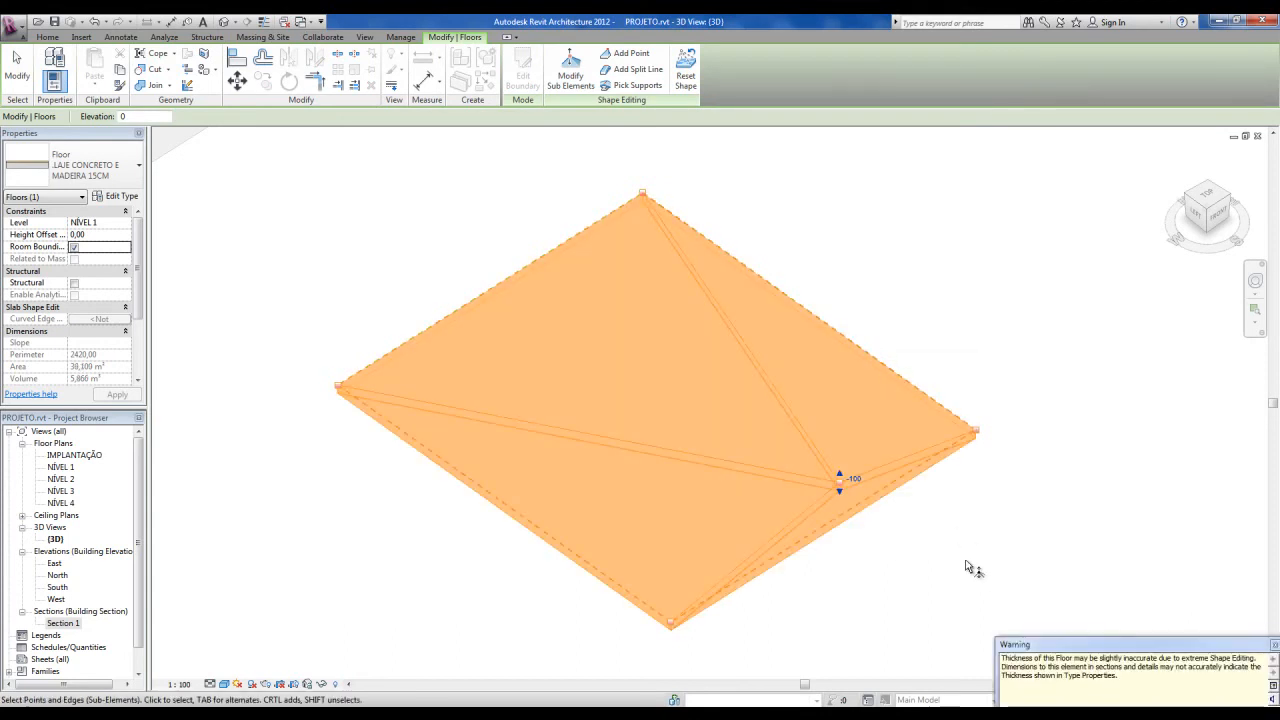
click(1022, 593)
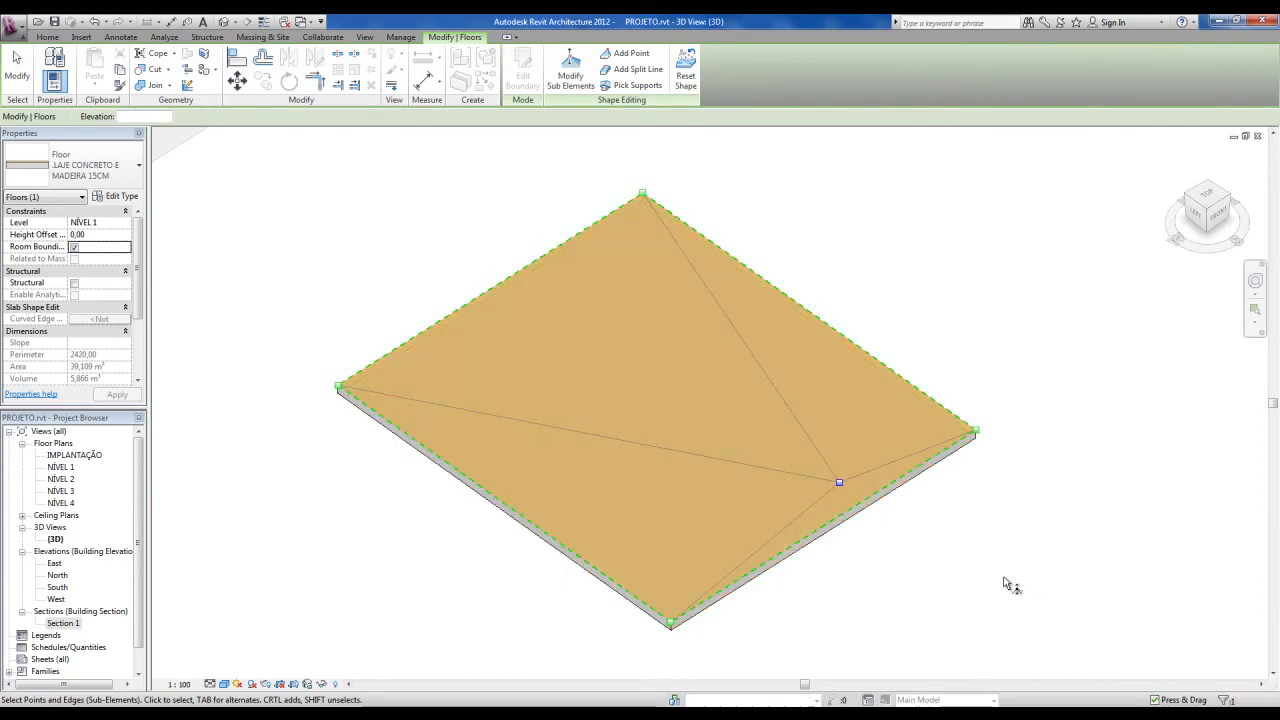
click(900, 544)
shift+middle_drag(900, 544, 895, 512)
click(1194, 716)
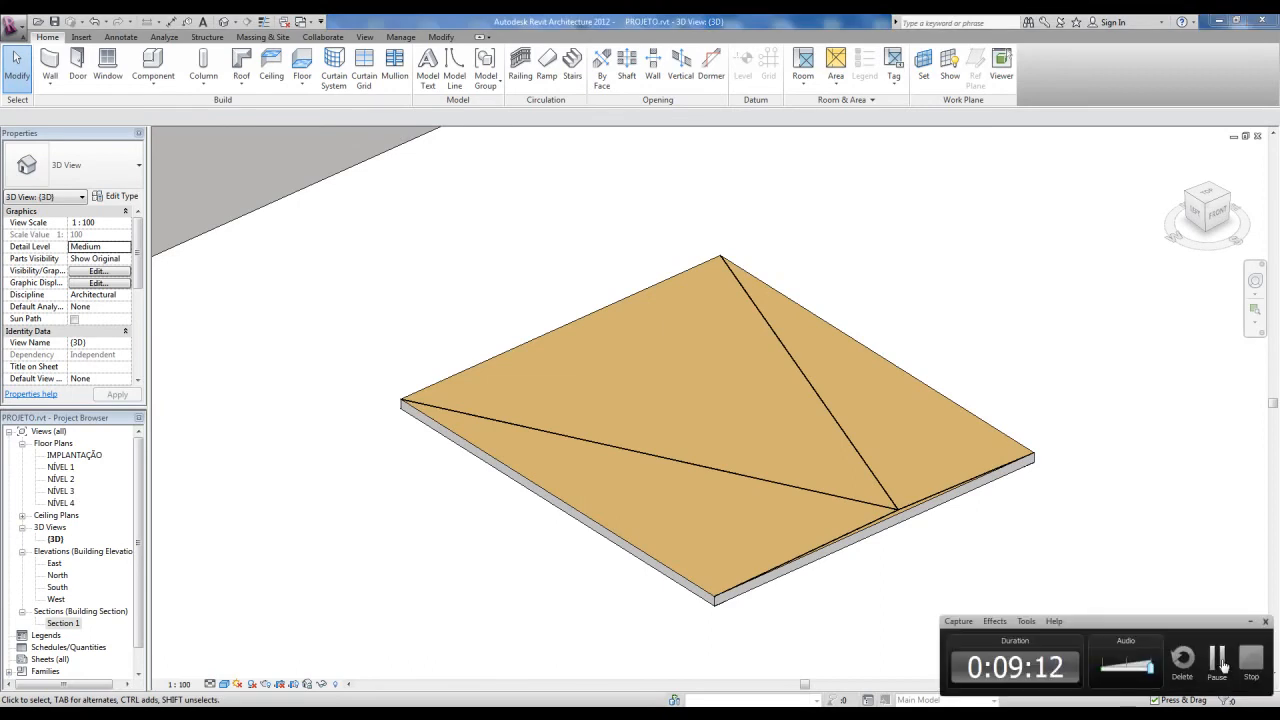
click(1215, 660)
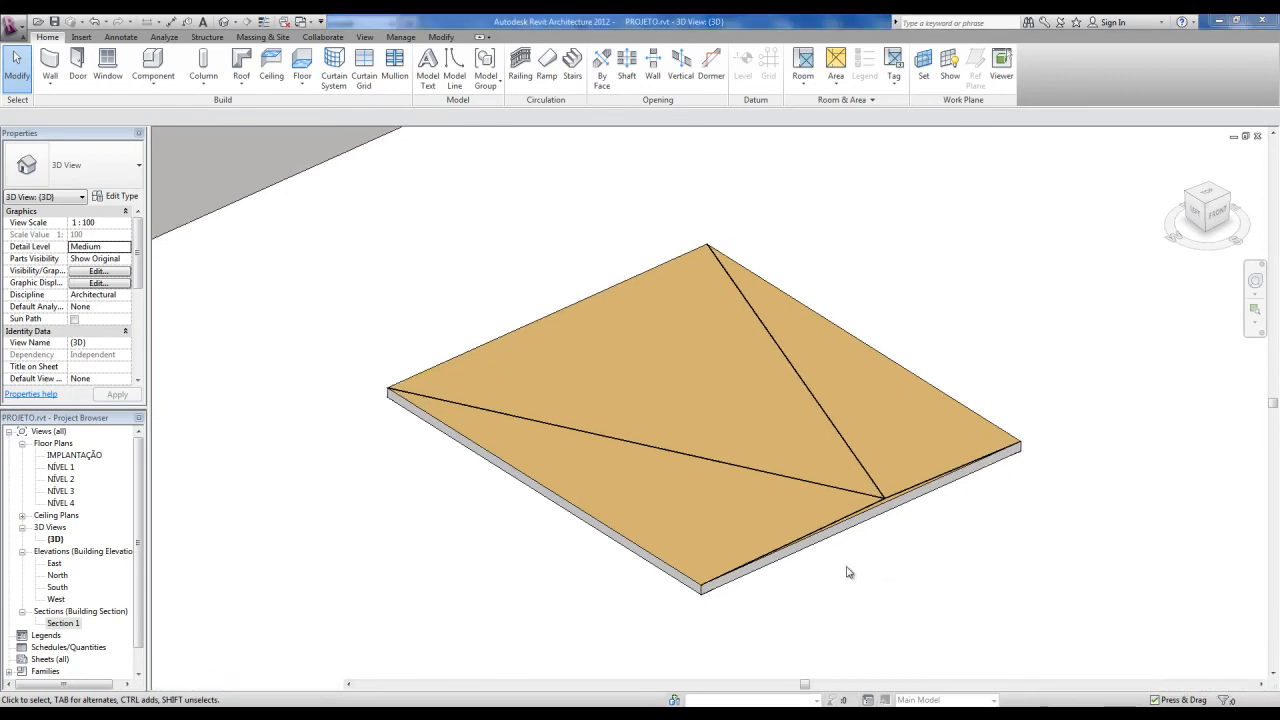
Reset the slab's shape to remove the lowered interior point.
mouse_move(860, 540)
shift+middle_down()
mouse_move(866, 514)
mouse_move(889, 563)
mouse_move(848, 541)
shift+middle_up()
scroll(846, 537, down, 1)
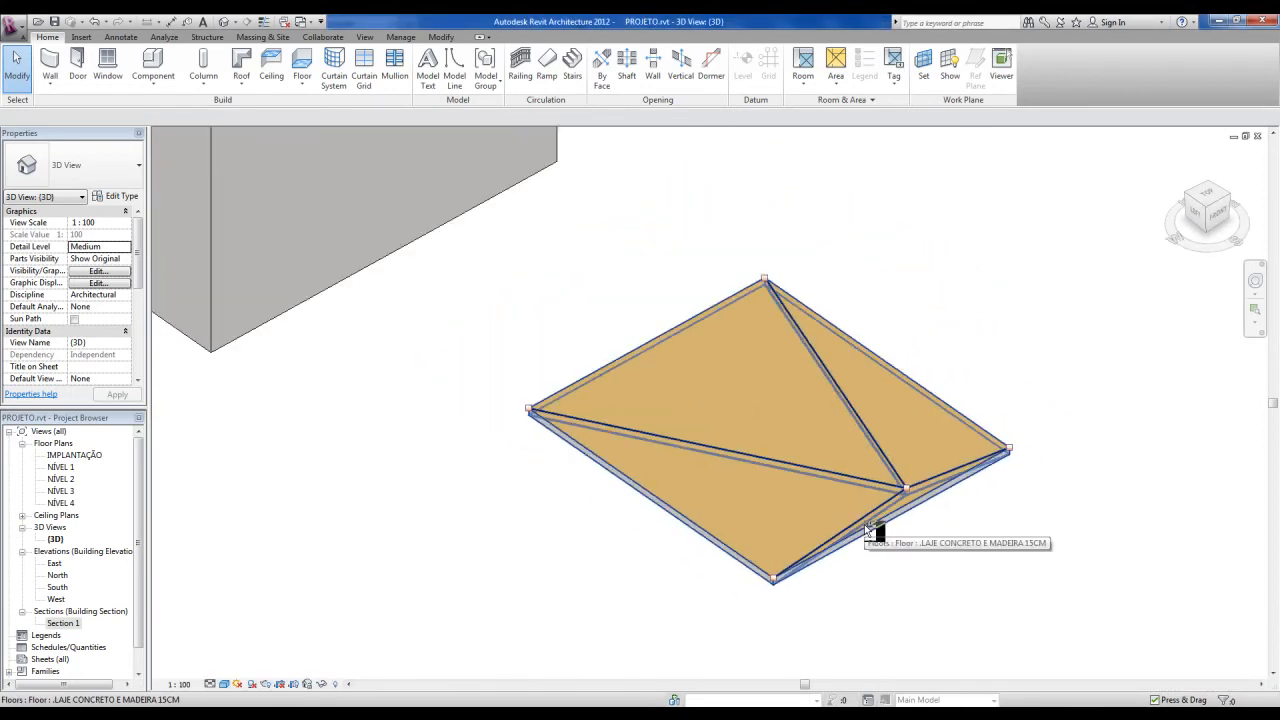
click(866, 526)
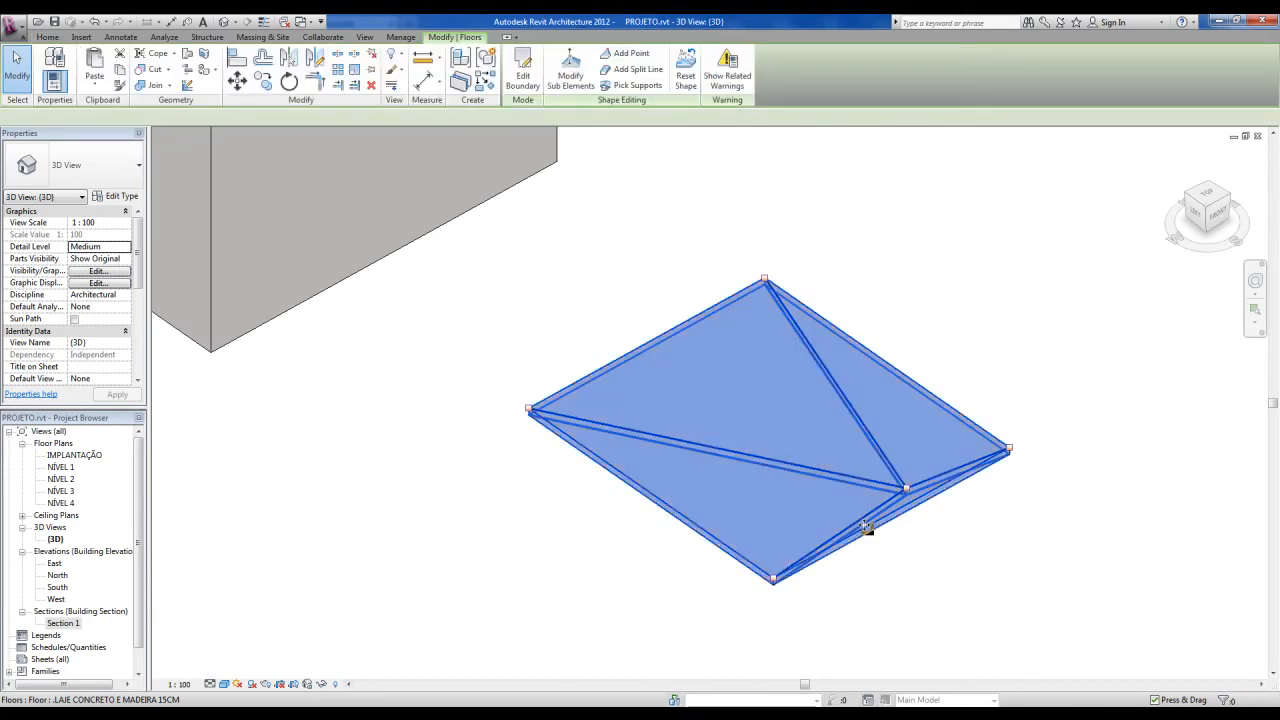
click(684, 80)
click(1003, 331)
Open the rectangular slab's boundary sketch for editing.
shift+middle_drag(1003, 331, 882, 489)
click(898, 495)
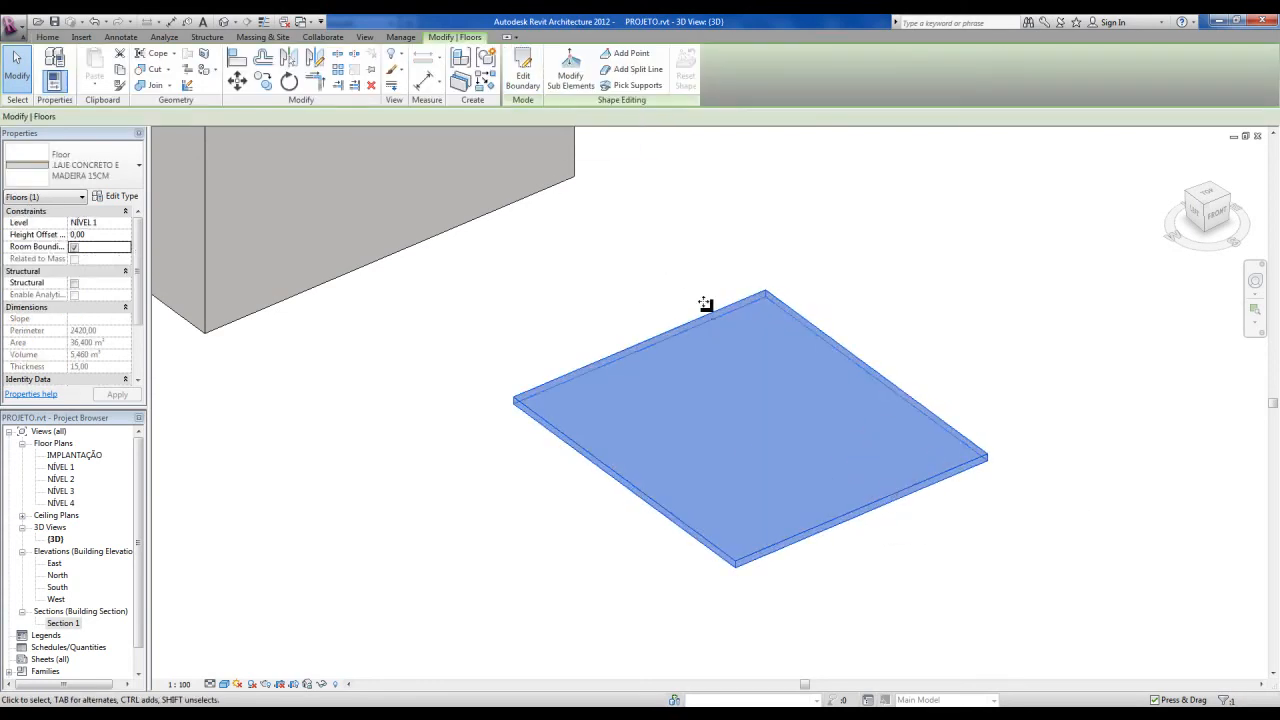
click(689, 257)
shift+middle_drag(689, 257, 828, 340)
click(829, 341)
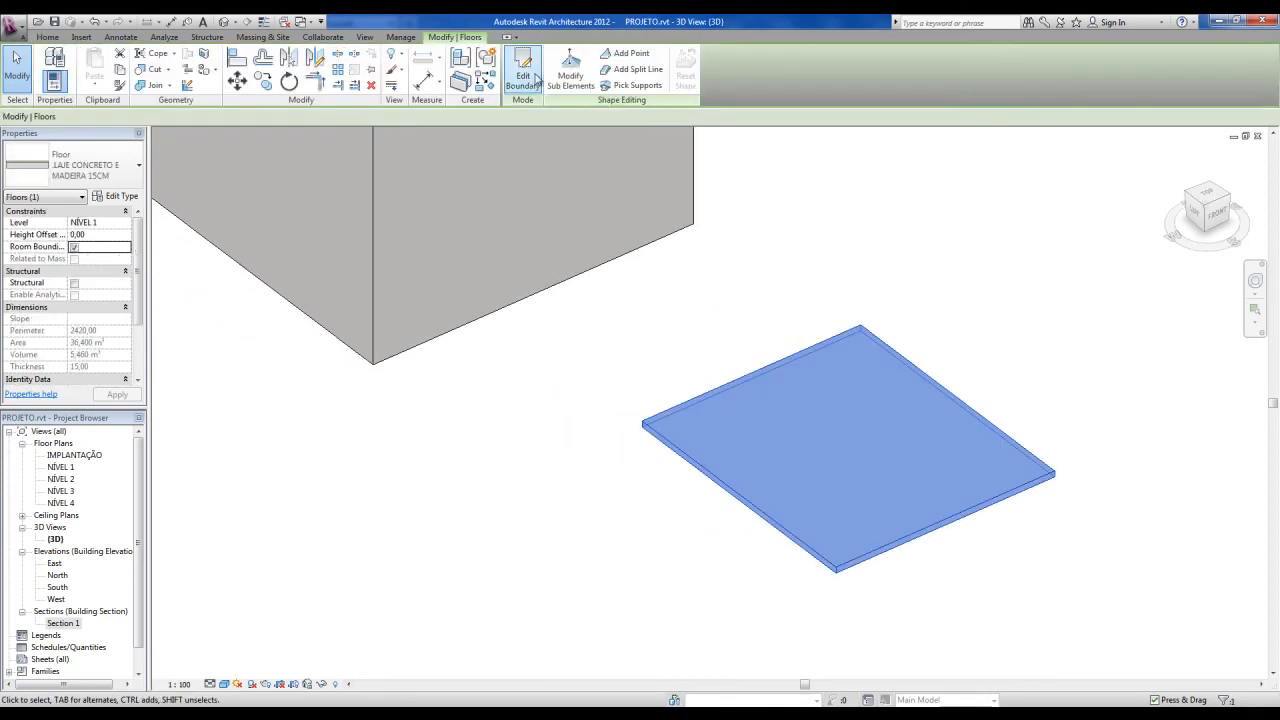
click(522, 78)
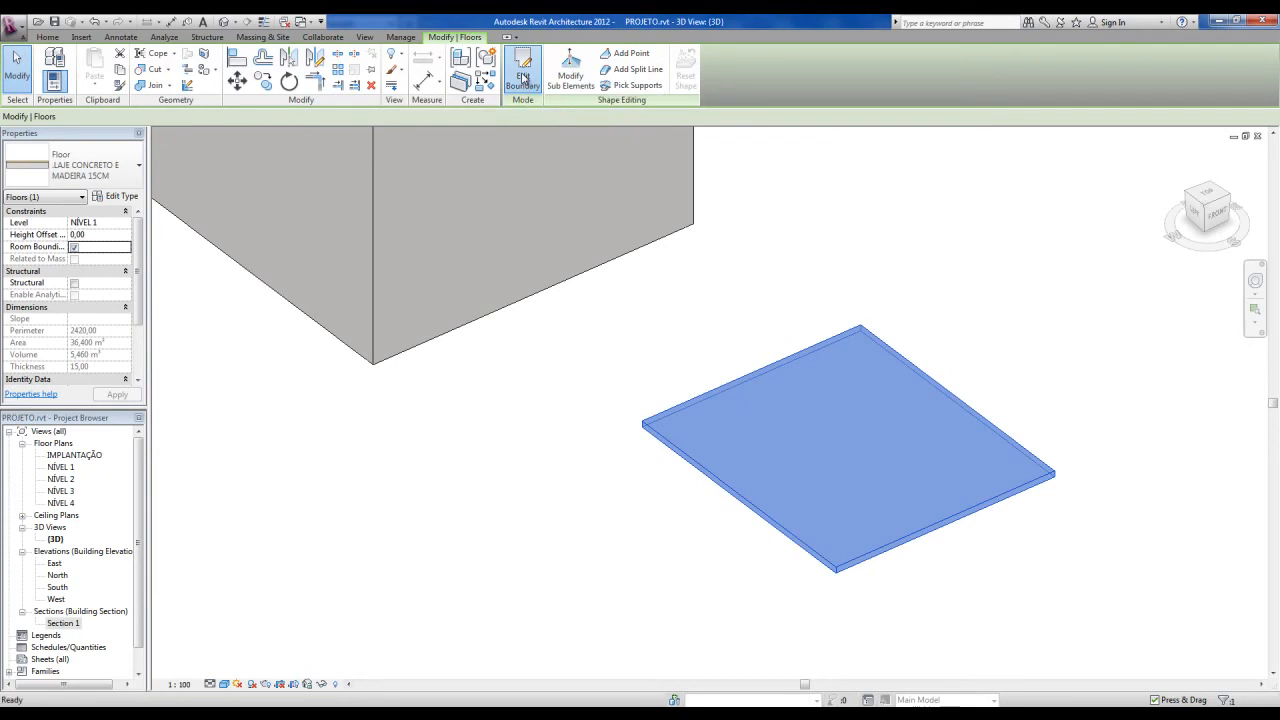
mouse_move(812, 336)
middle_down()
mouse_move(771, 306)
mouse_move(778, 332)
middle_up()
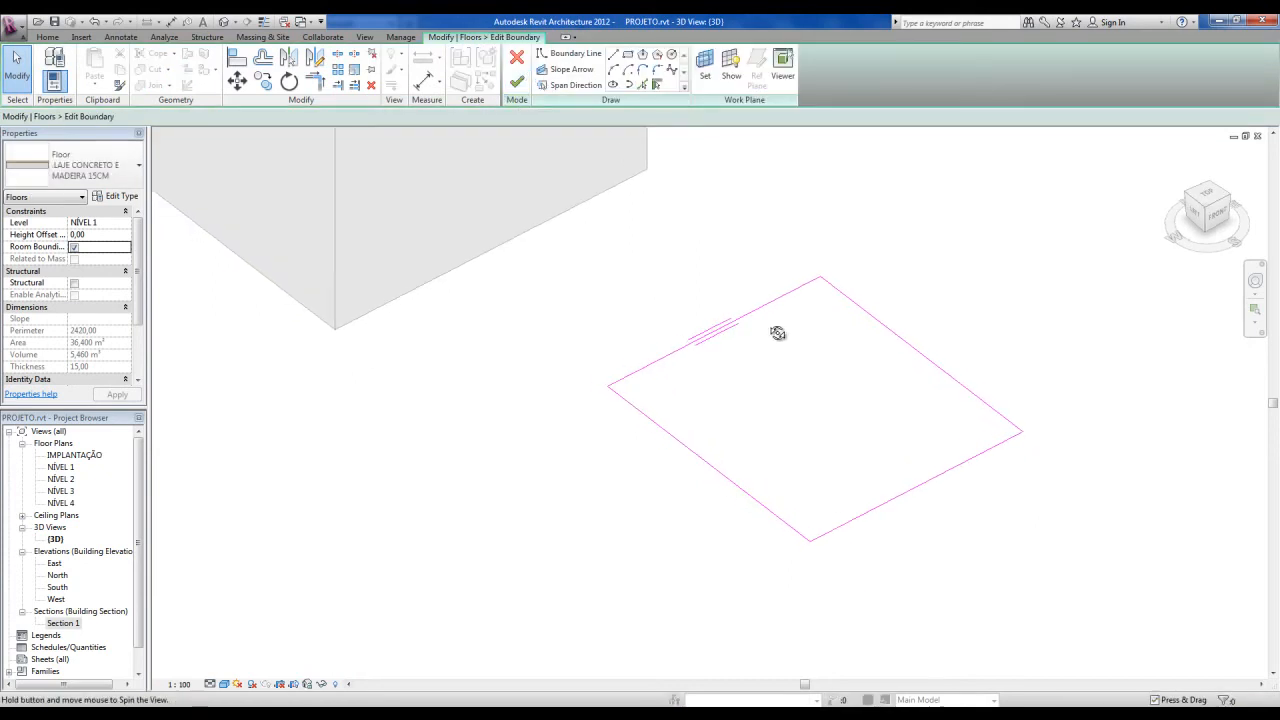
scroll(815, 350, up, 1)
middle_drag(837, 363, 778, 358)
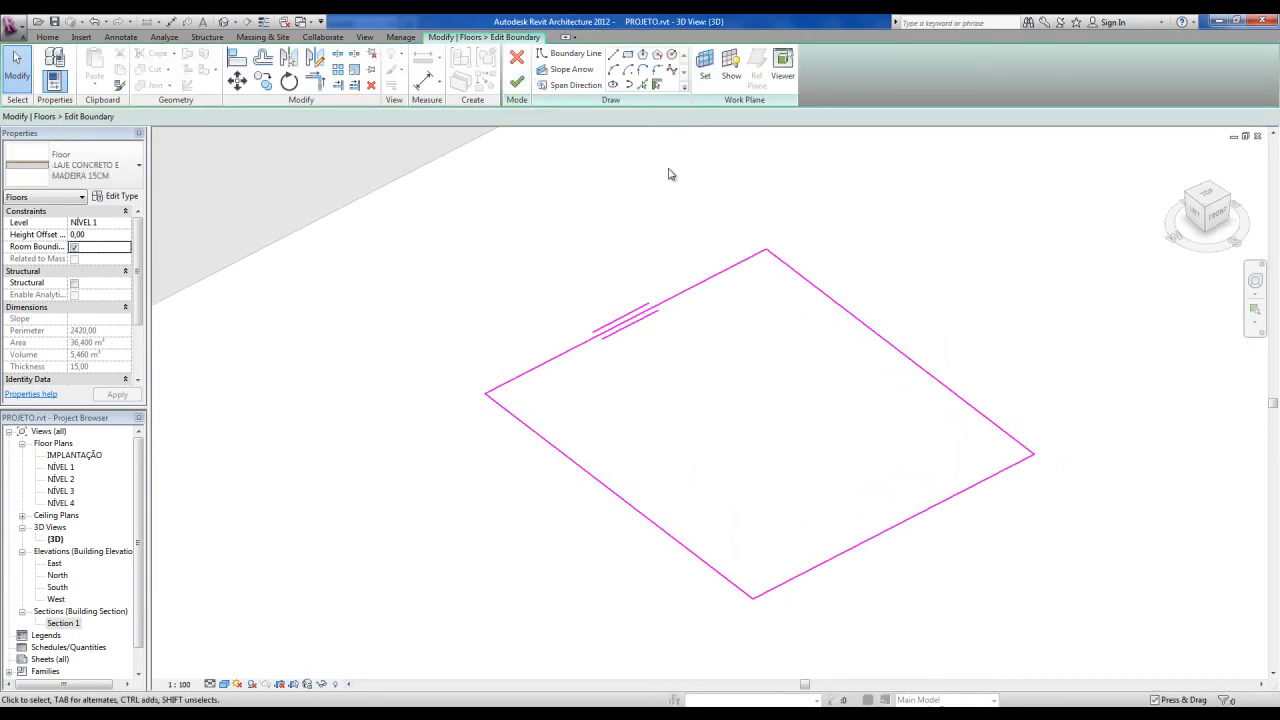
Sketch a rectangle about 80 by 210 cm inside the slab's boundary and finish the edit to cut an opening.
click(628, 57)
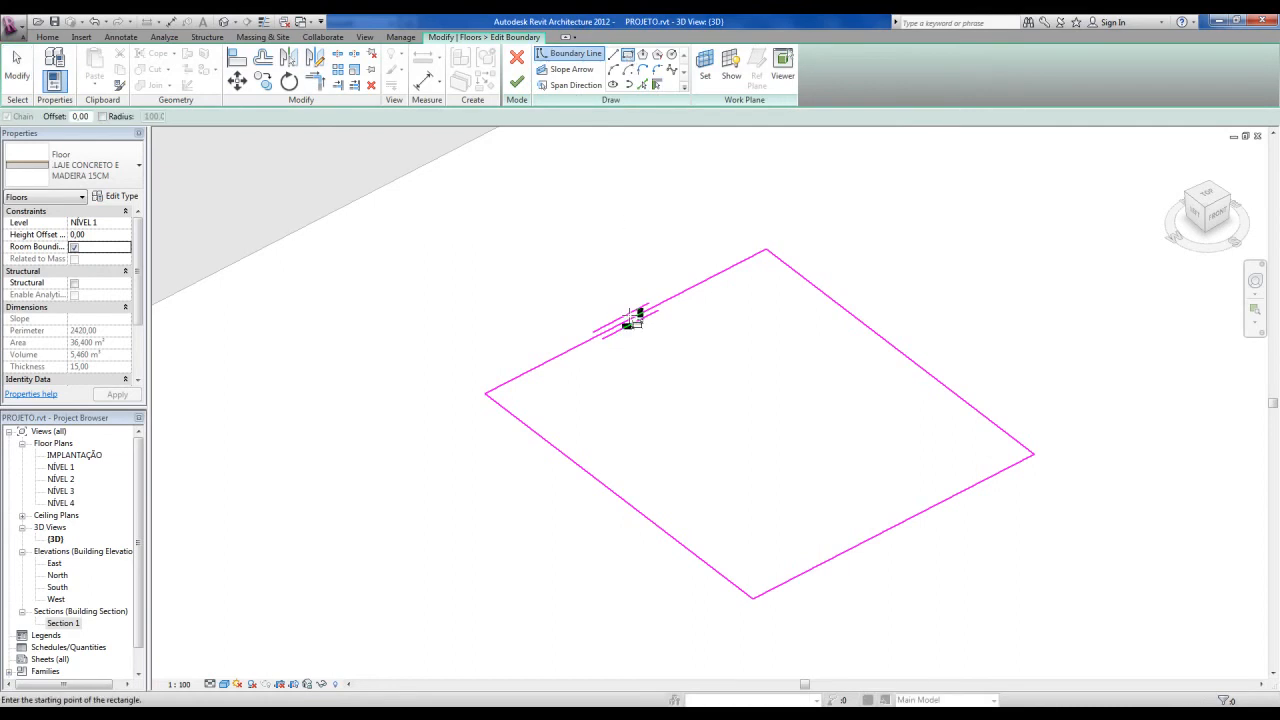
click(629, 416)
click(757, 462)
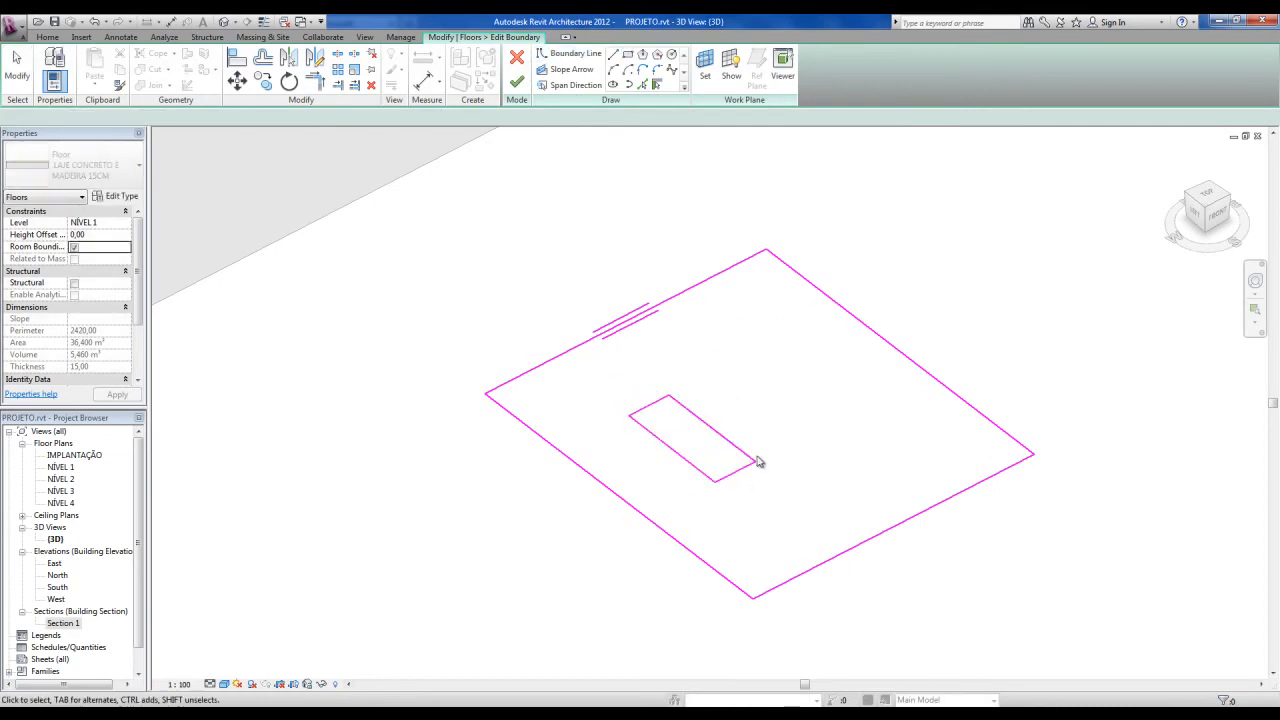
key(Escape)
key(Escape)
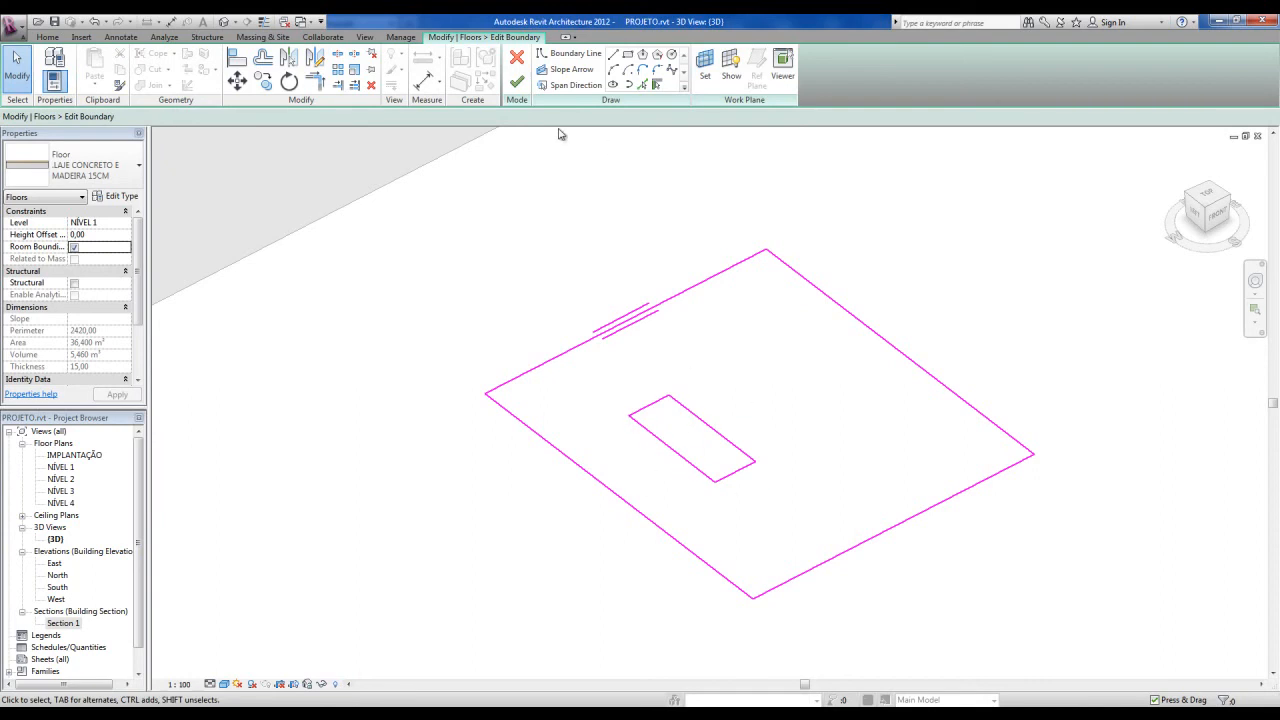
click(516, 86)
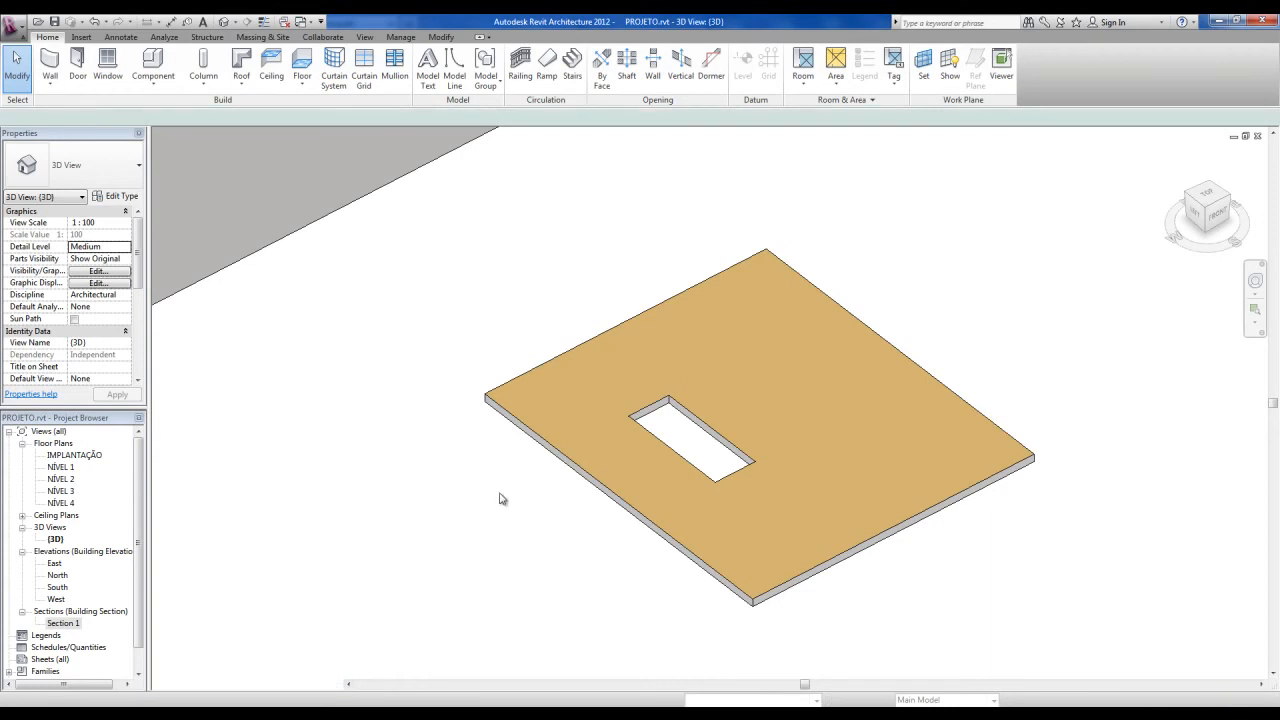
Reopen the slab's boundary, delete the opening's short front-right edge, and try to finish the sketch.
double_click(691, 491)
scroll(737, 480, up, 2)
click(740, 476)
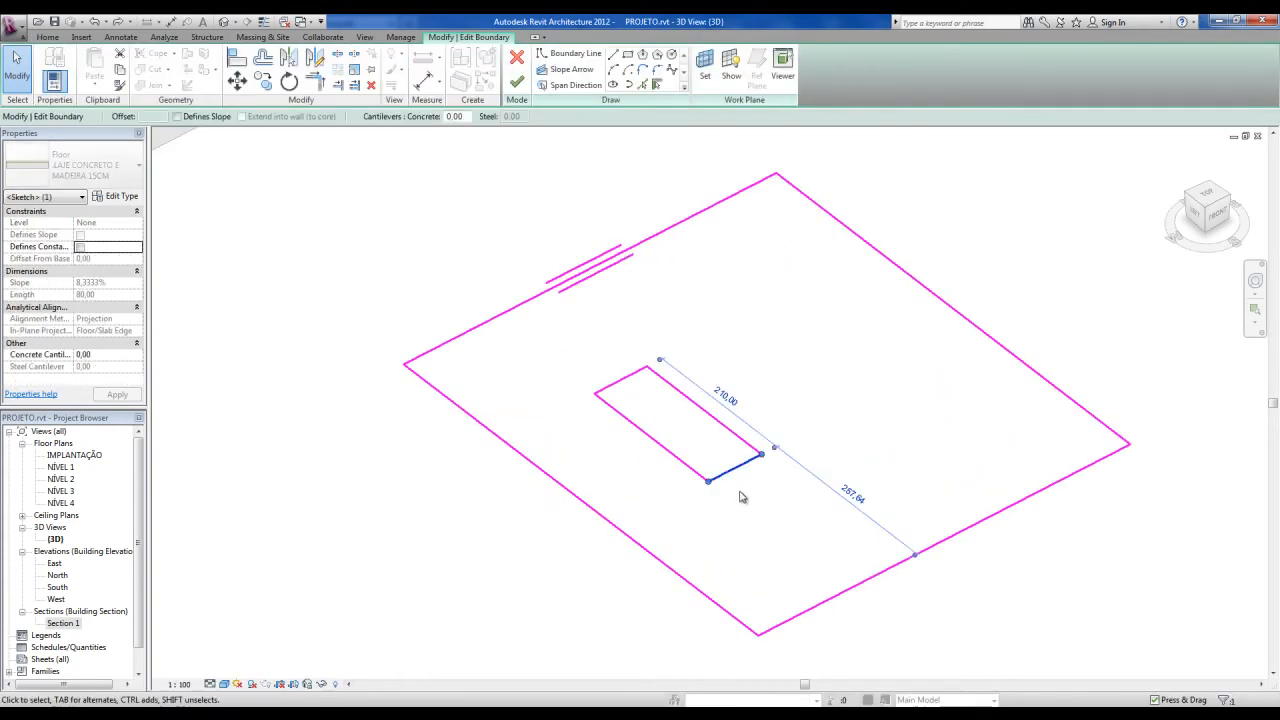
key(Delete)
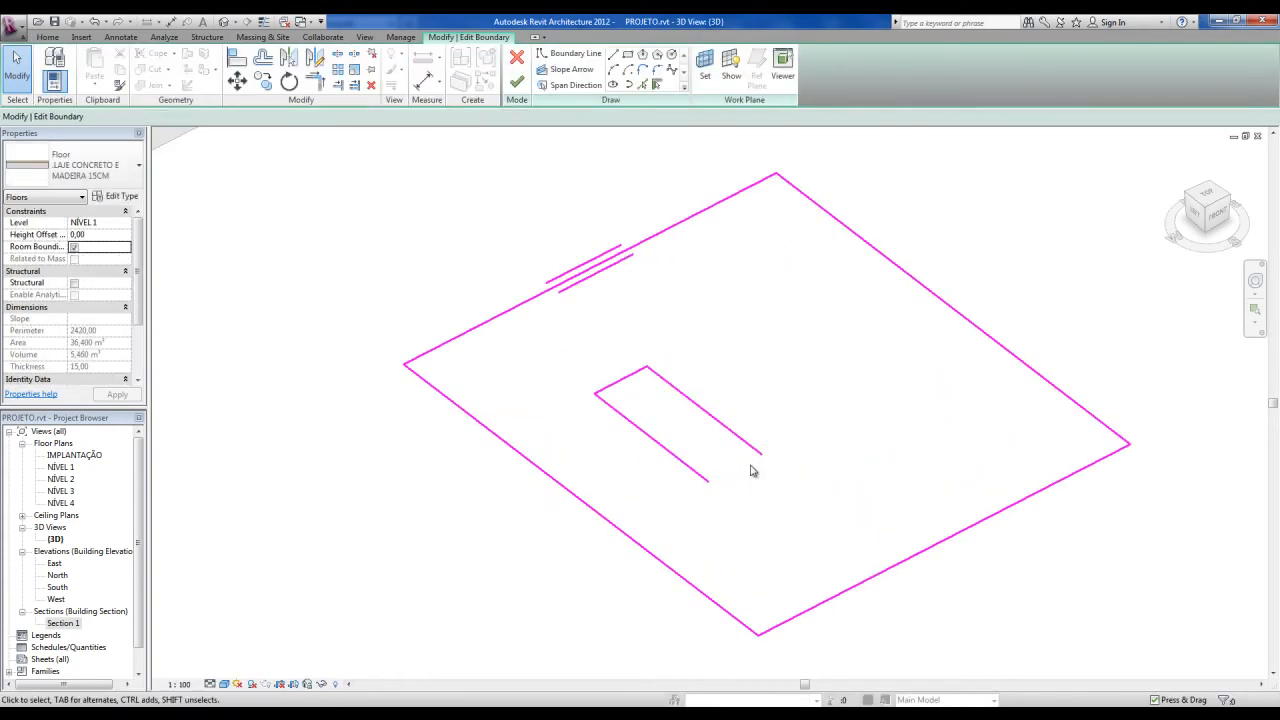
click(516, 83)
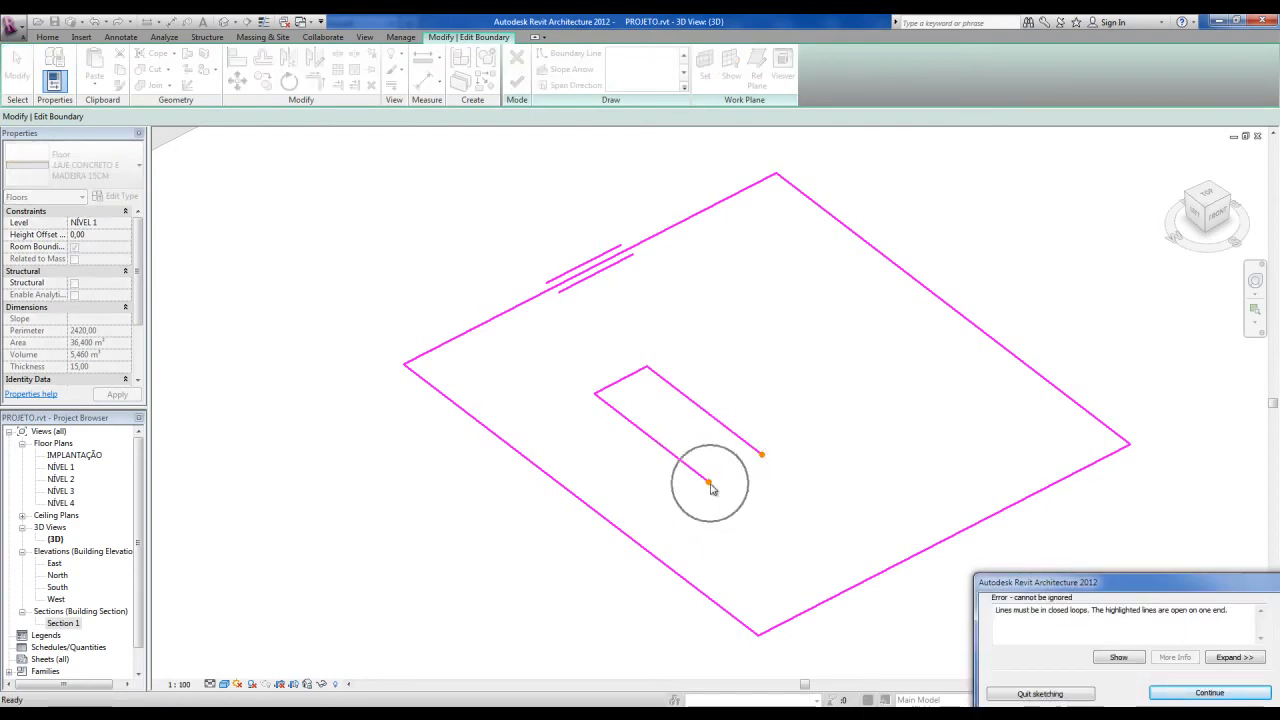
Continue sketching and redraw the opening's missing short edge between its two open endpoints.
key(ctrl)
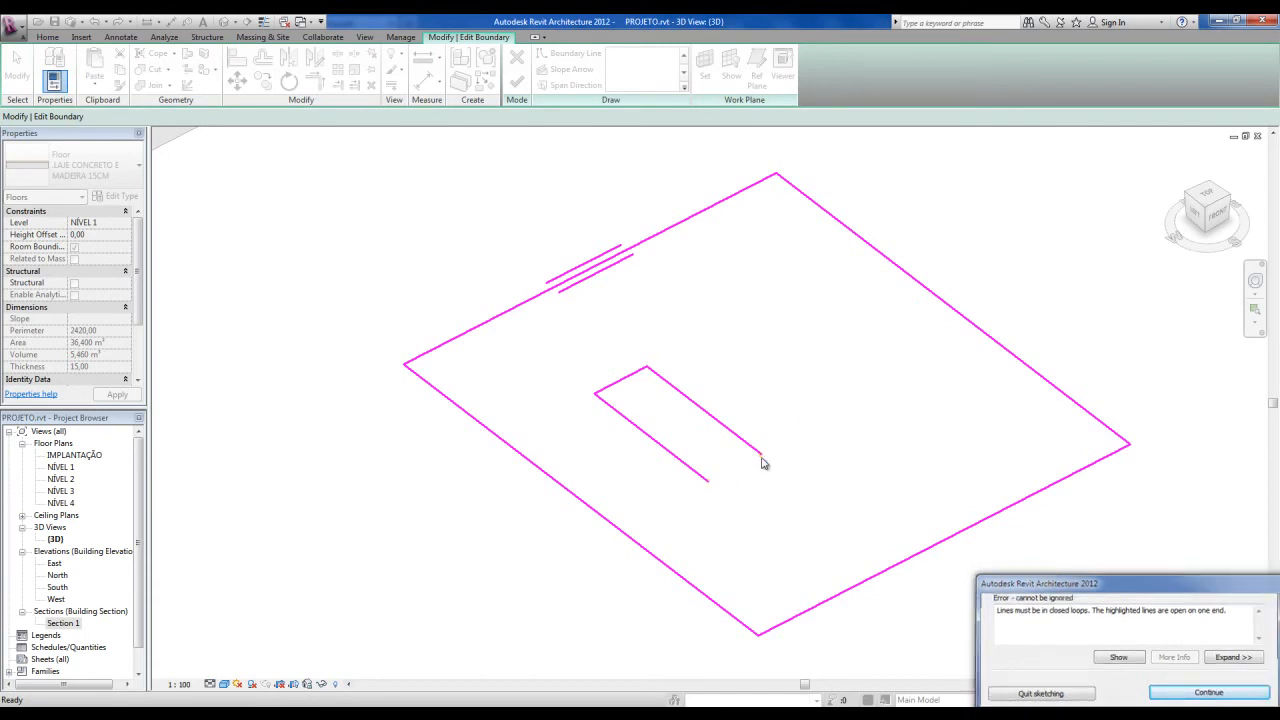
key(Return)
click(705, 480)
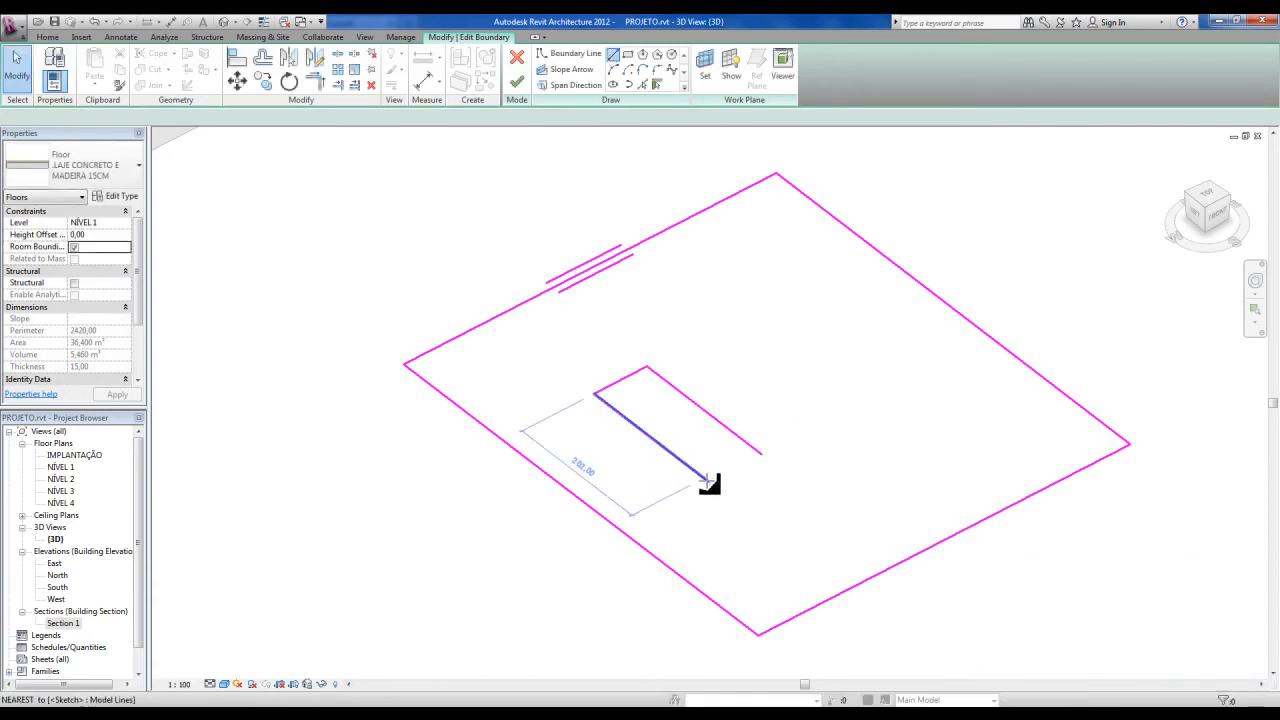
click(708, 481)
click(761, 454)
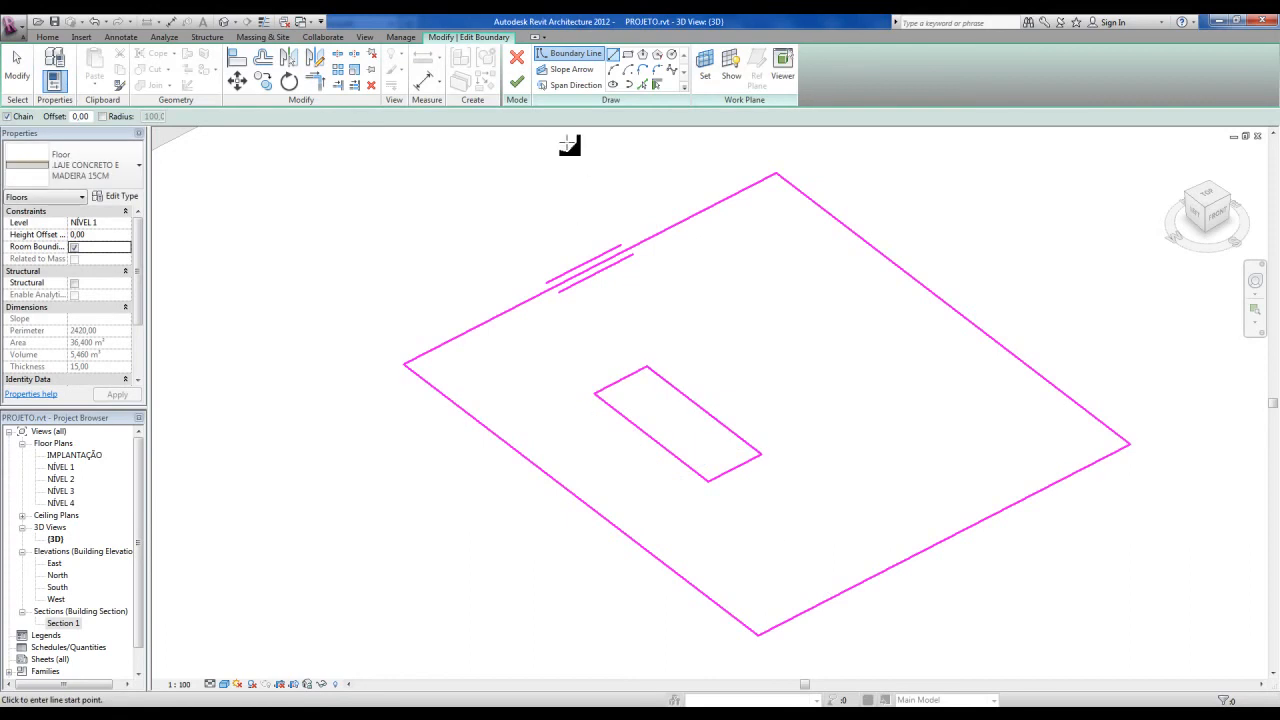
Sketch a stray boundary line about 10 cm long outside the slab's front-left edge and delete it.
key(Escape)
key(Escape)
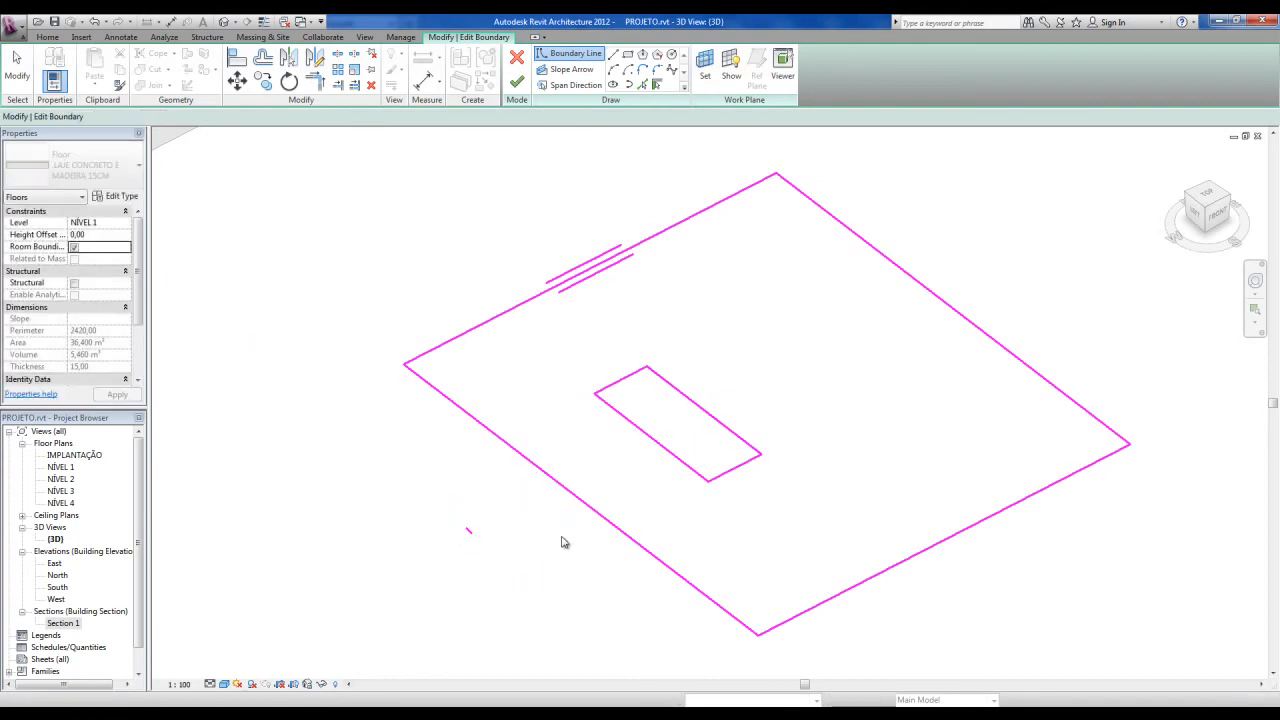
drag(444, 496, 518, 590)
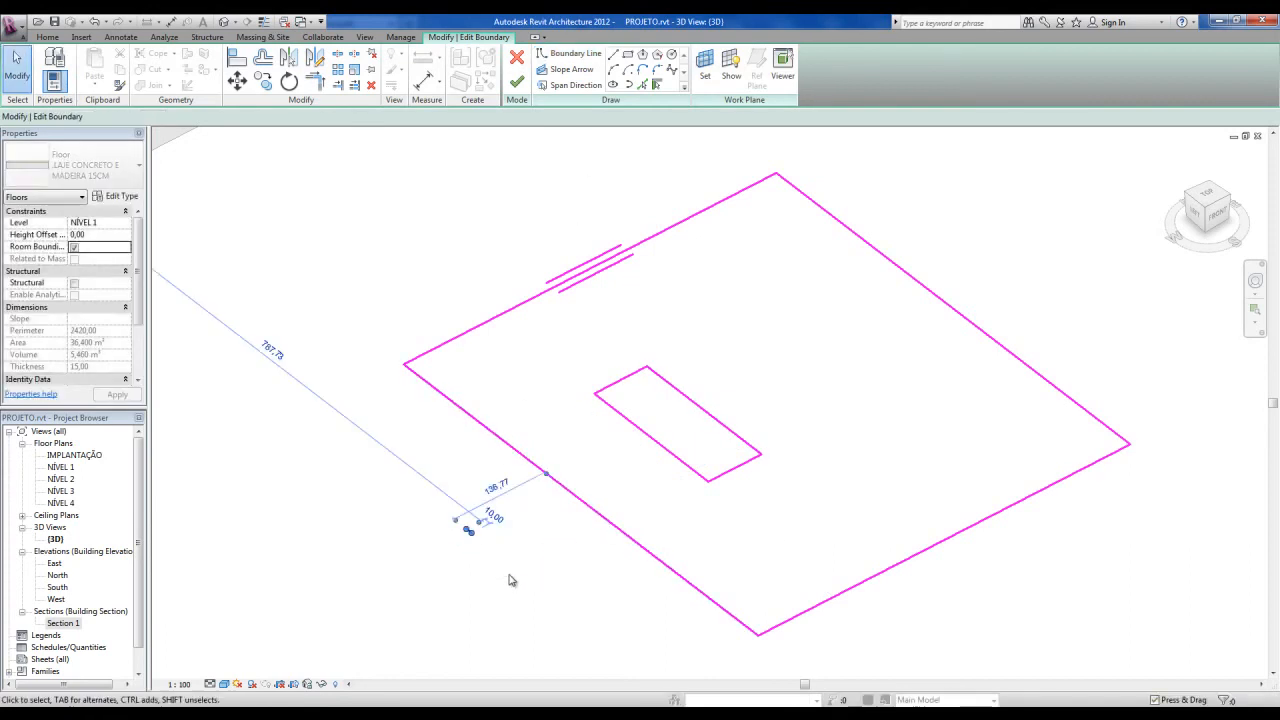
Draw a duplicate boundary line over the slab's front-left edge and leave the line tool.
click(613, 55)
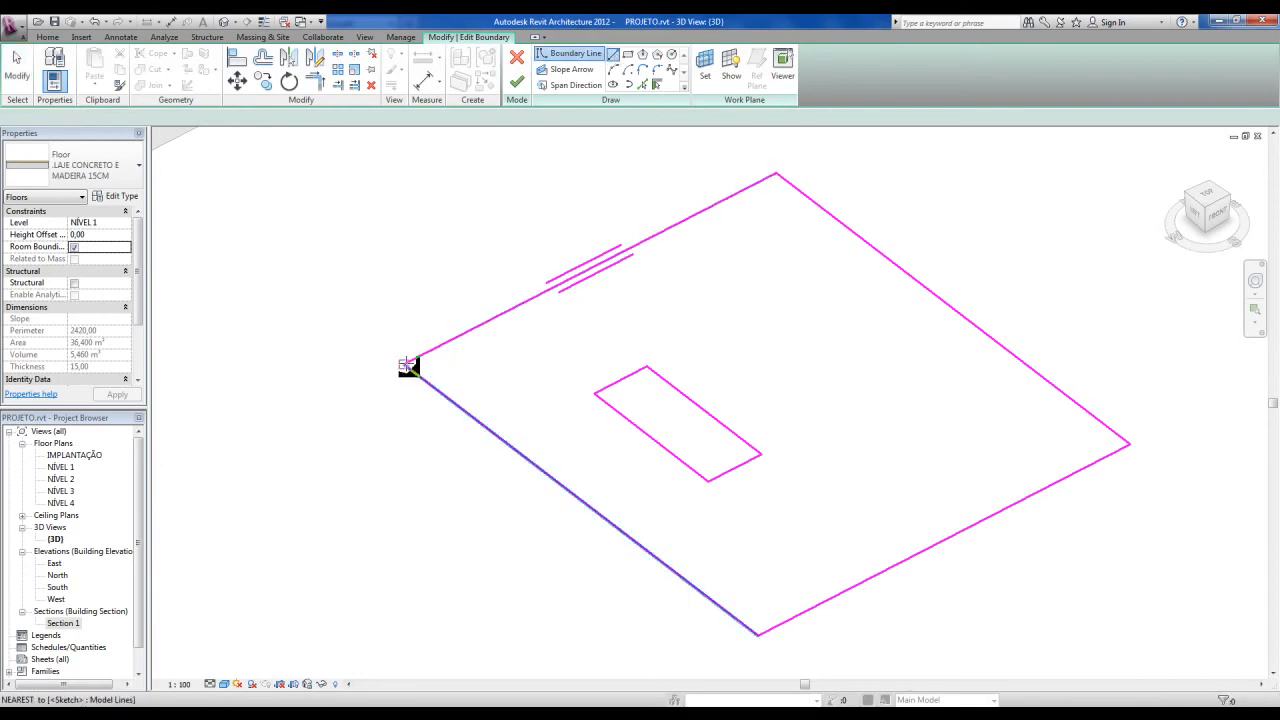
click(647, 574)
click(760, 634)
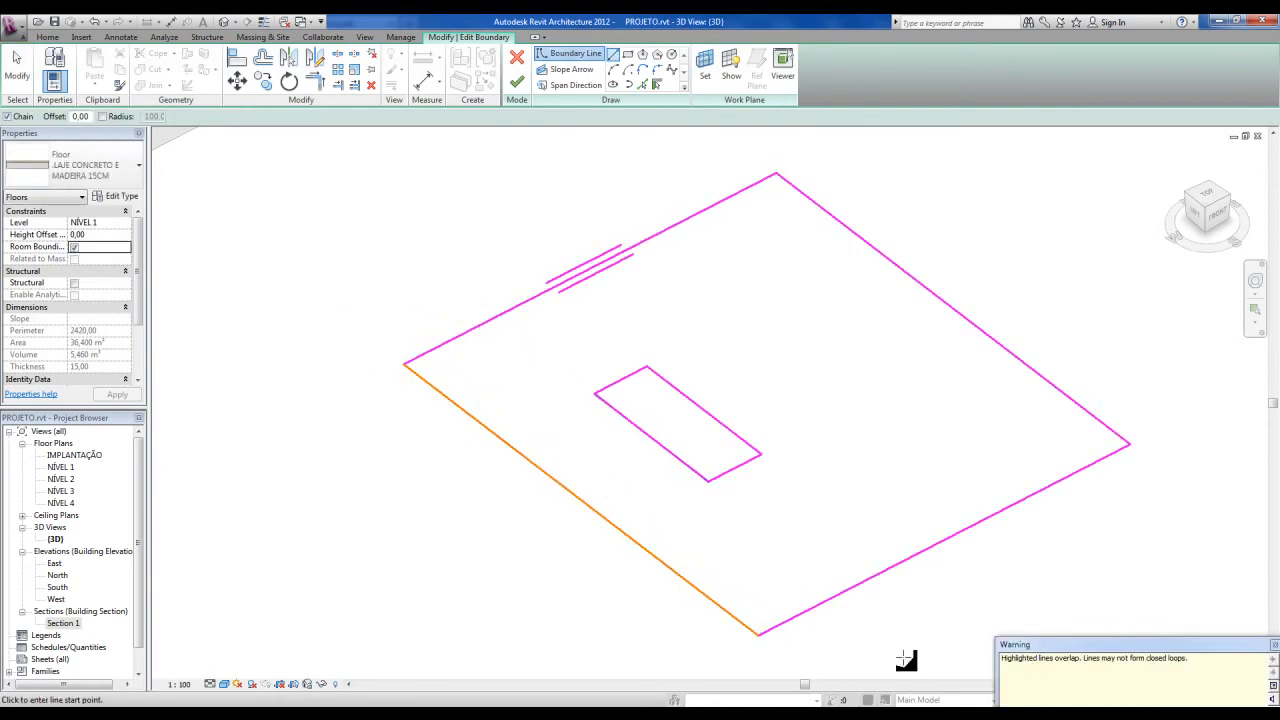
key(Escape)
key(Escape)
scroll(880, 640, down, 1)
middle_drag(880, 640, 857, 623)
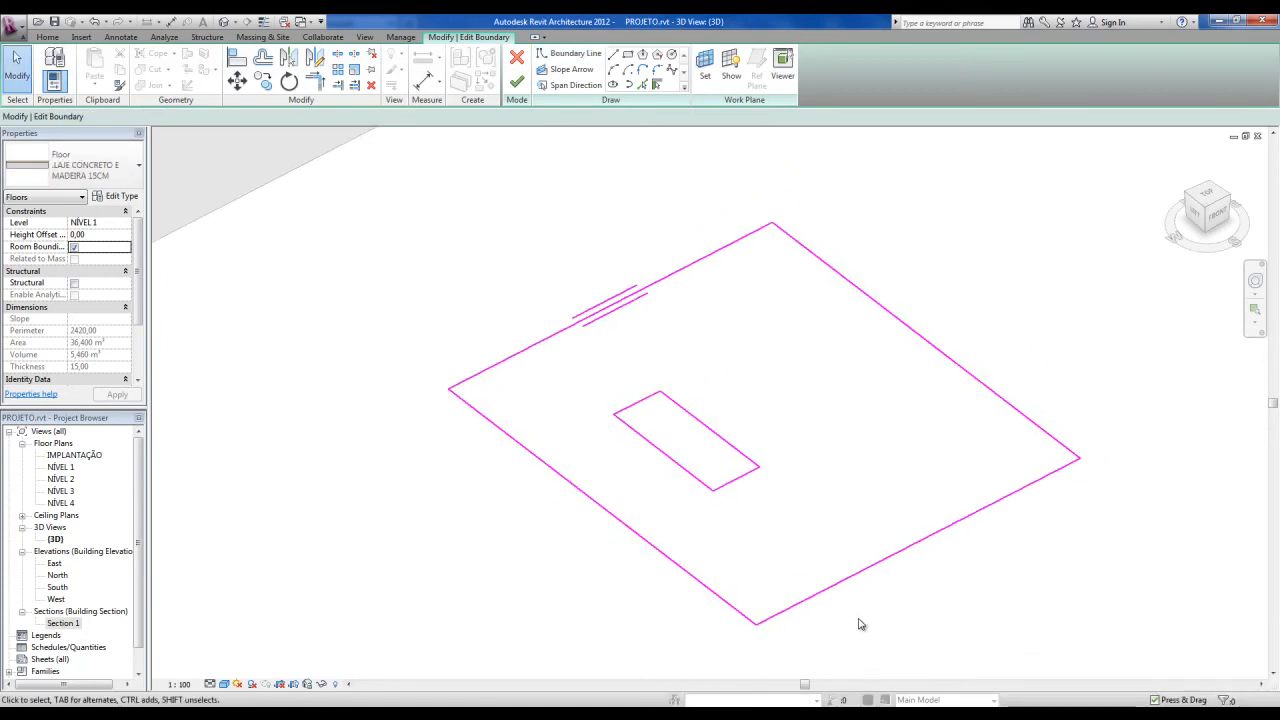
Try to finish the sketch, delete the duplicate front-left boundary line, and finish the boundary edit.
click(516, 86)
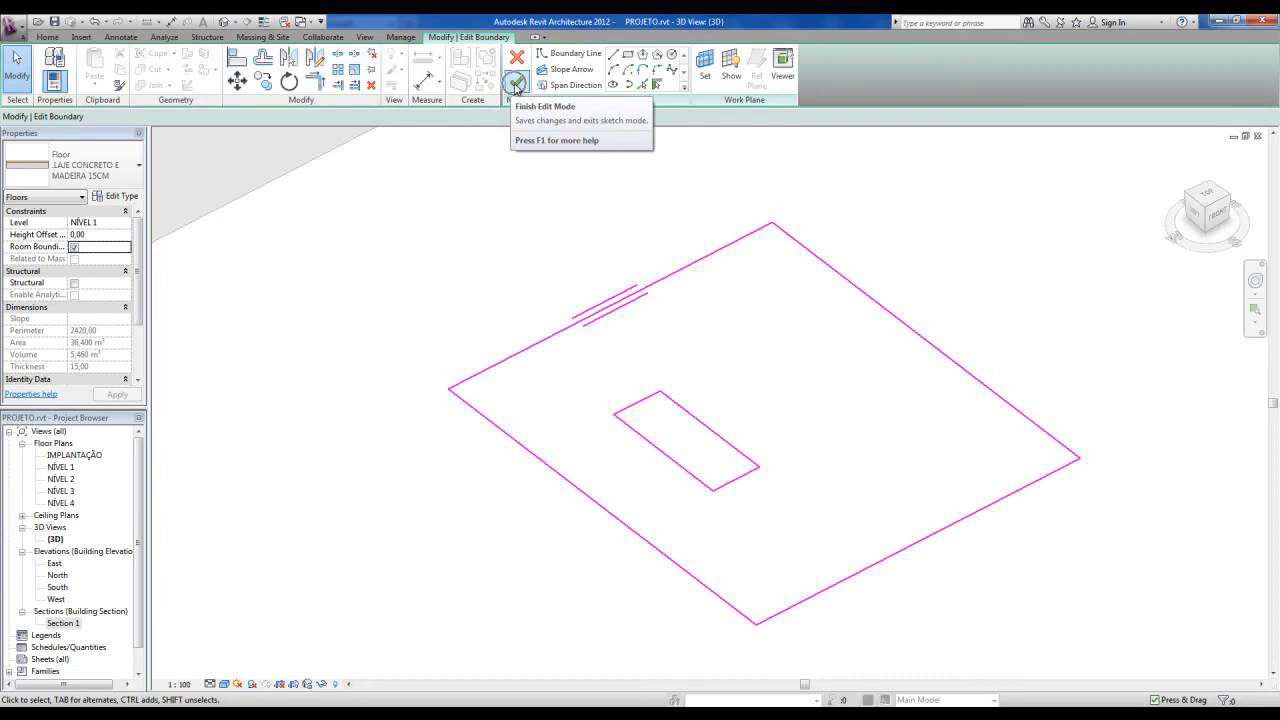
key(Return)
click(655, 548)
click(604, 582)
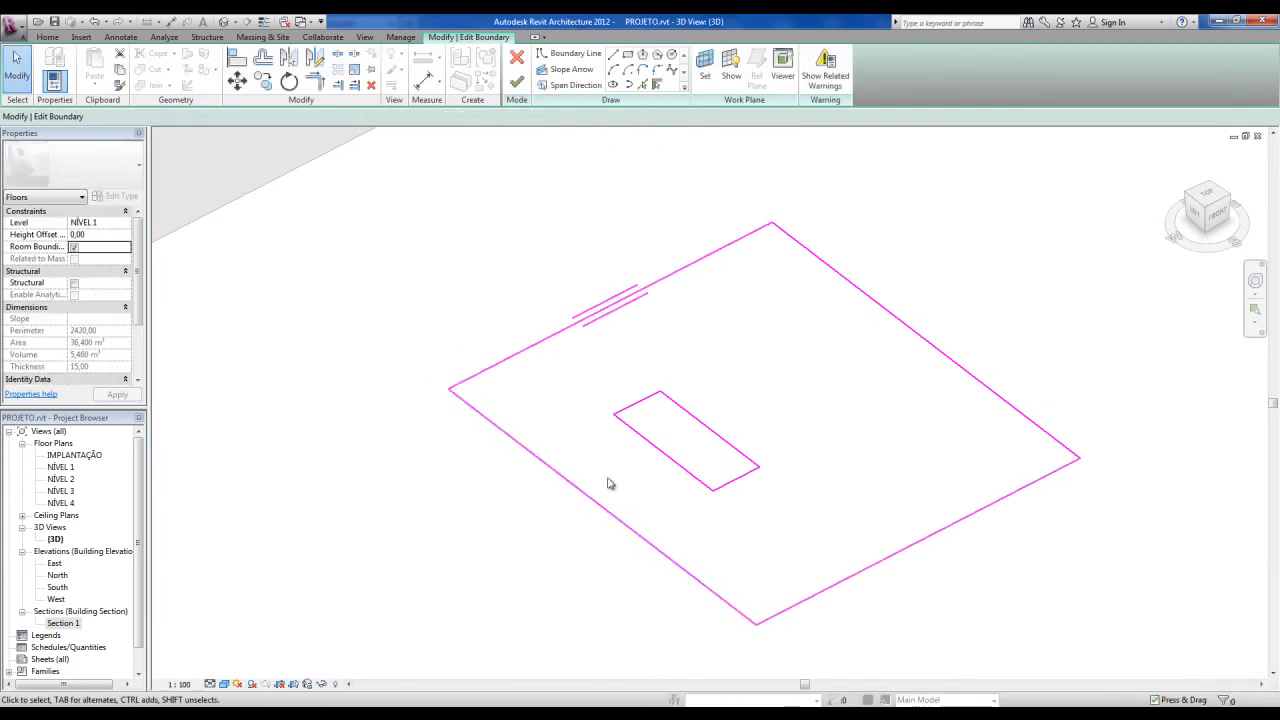
click(516, 83)
click(482, 578)
Delete the separate rectangular slab with the opening beside the building.
scroll(532, 562, down, 3)
middle_drag(532, 562, 749, 603)
scroll(677, 521, down, 3)
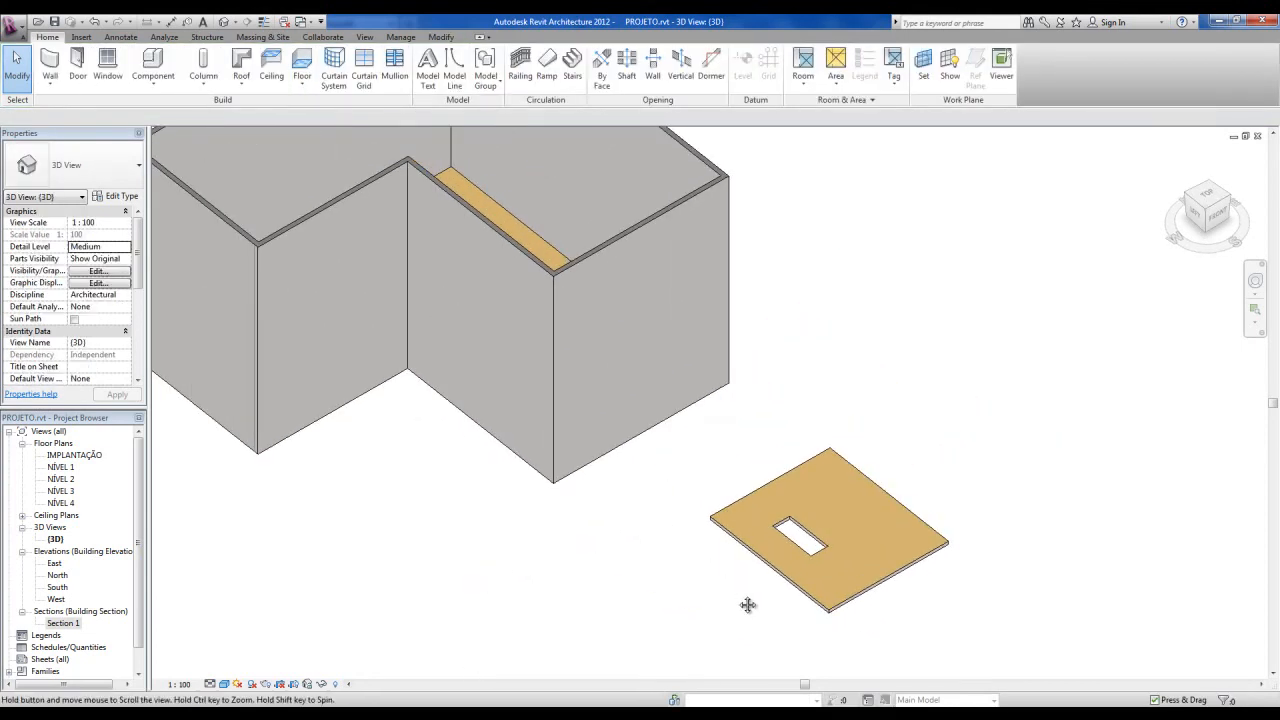
click(771, 568)
key(Delete)
Open the Section 1 view and frame the building's ground floor slab at NÍVEL 1.
middle_drag(617, 583, 746, 580)
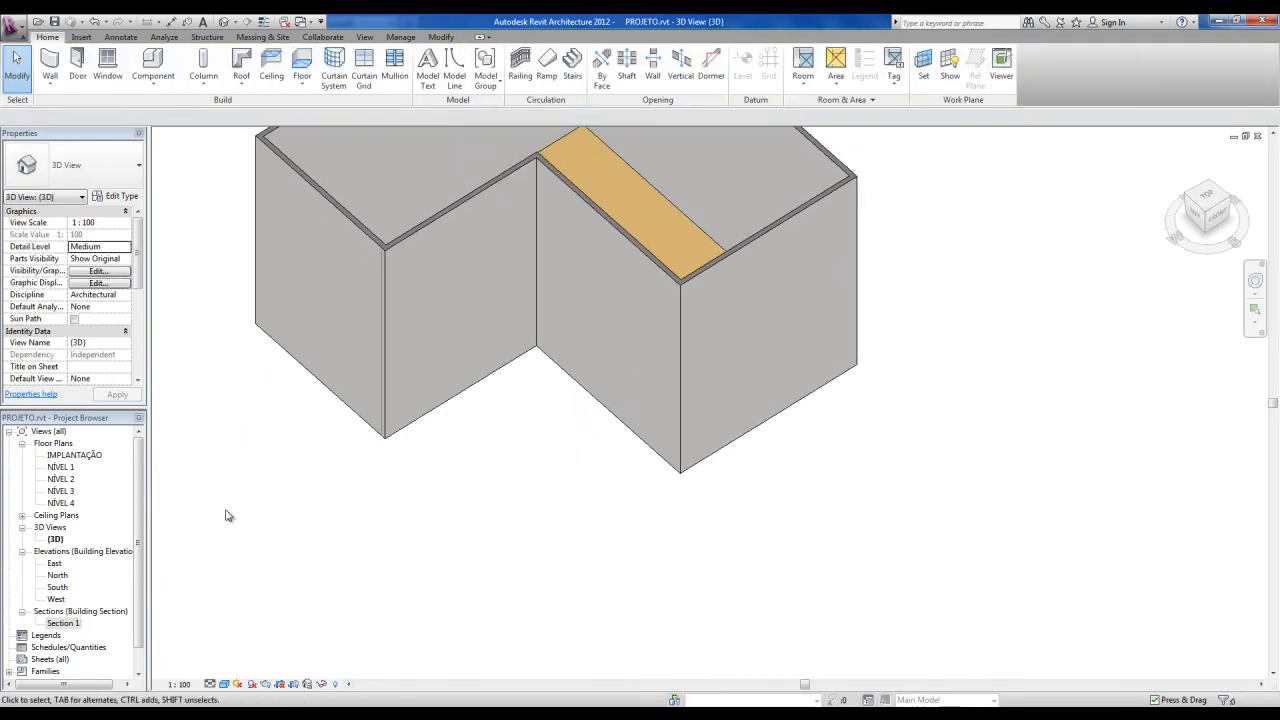
middle_drag(547, 389, 557, 413)
double_click(66, 623)
middle_drag(756, 493, 688, 545)
scroll(603, 517, up, 2)
scroll(688, 545, down, 2)
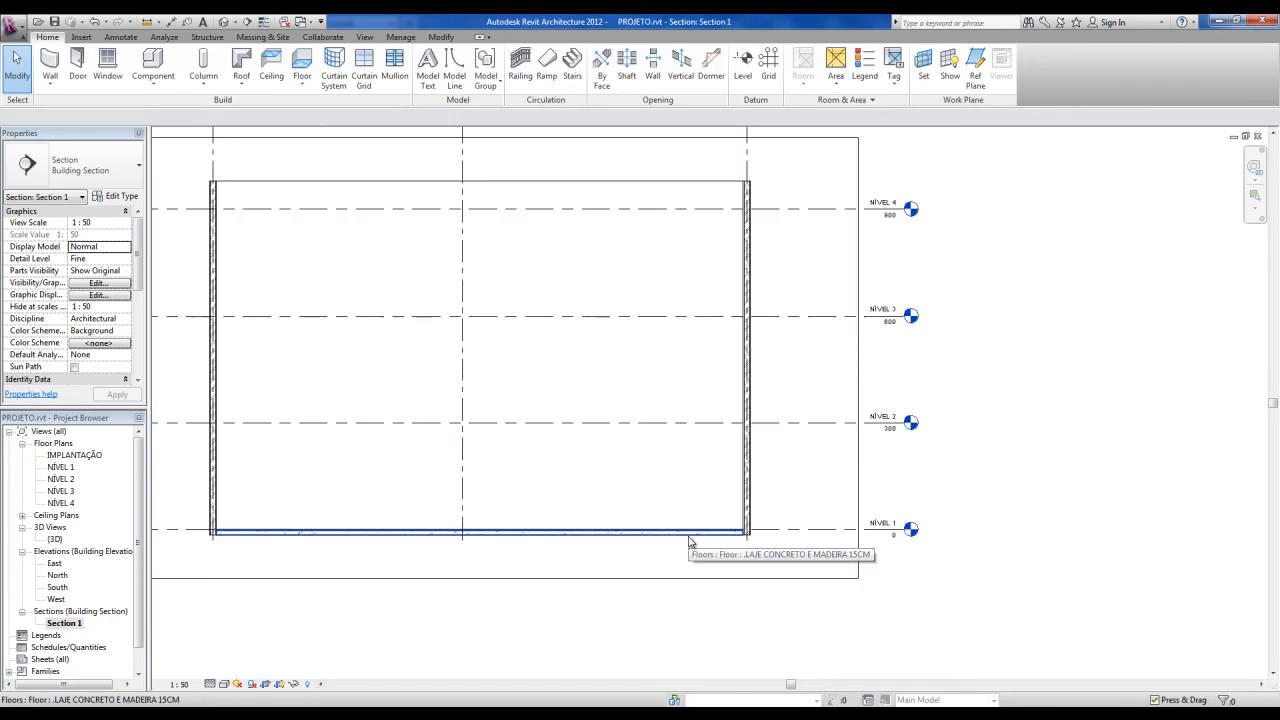
scroll(700, 545, up, 2)
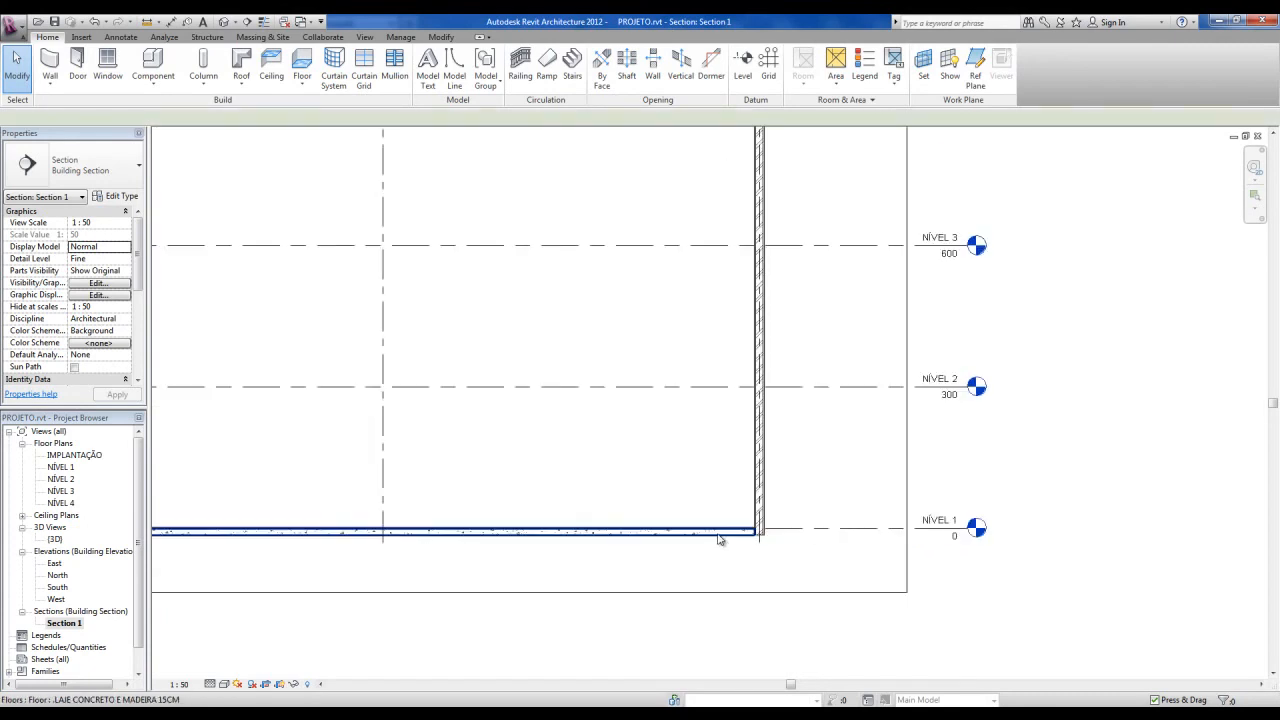
Copy the building's floor slab from NÍVEL 1 up to NÍVEL 2.
click(720, 533)
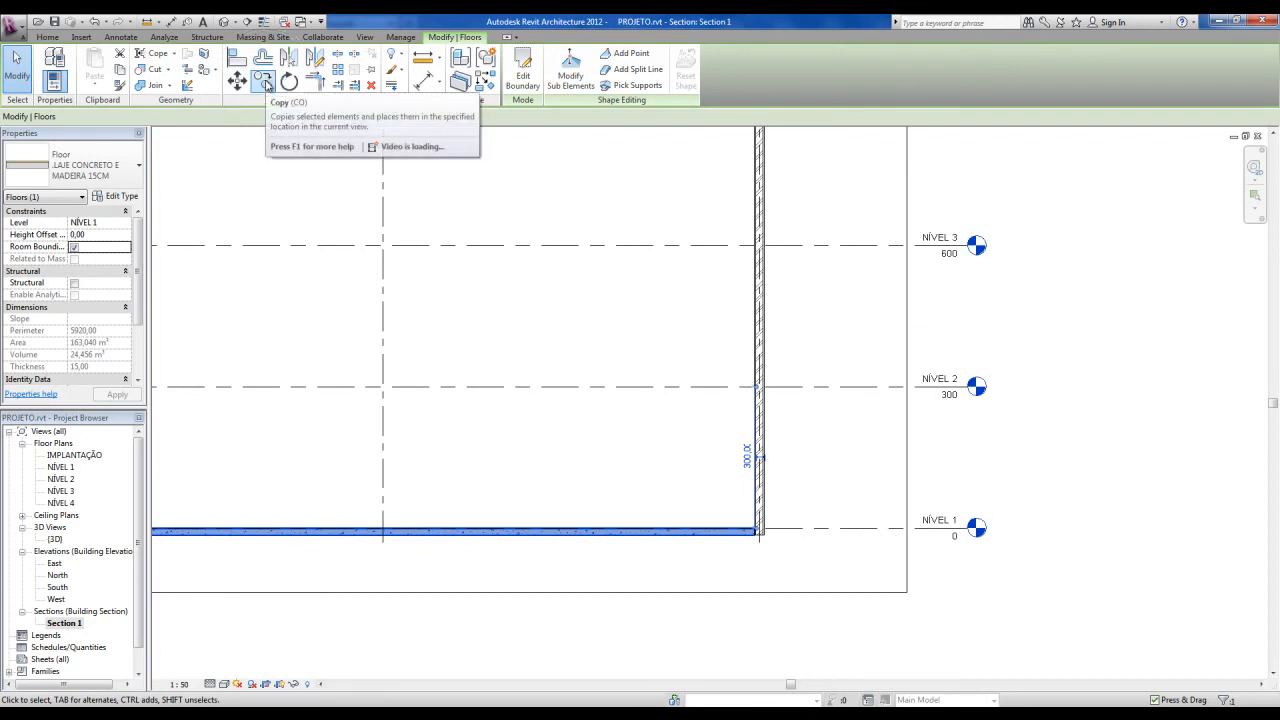
click(265, 83)
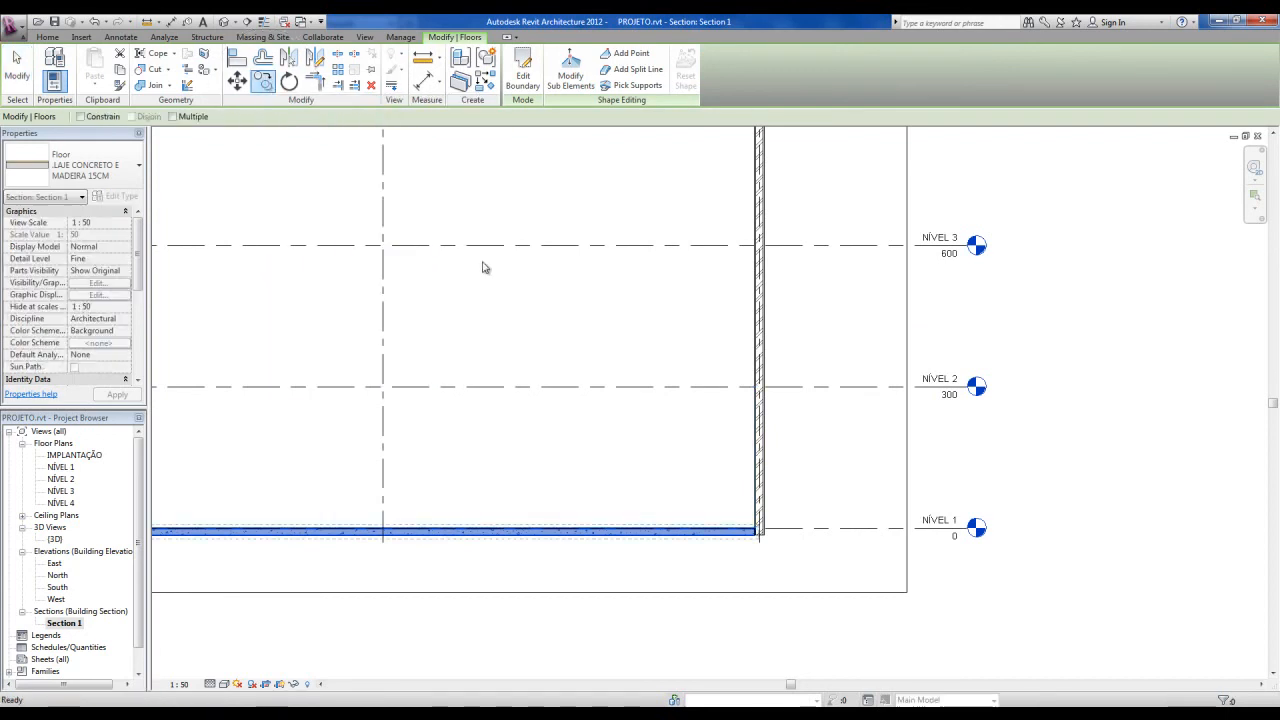
click(807, 529)
click(807, 388)
click(806, 460)
scroll(806, 460, down, 1)
middle_drag(778, 452, 866, 449)
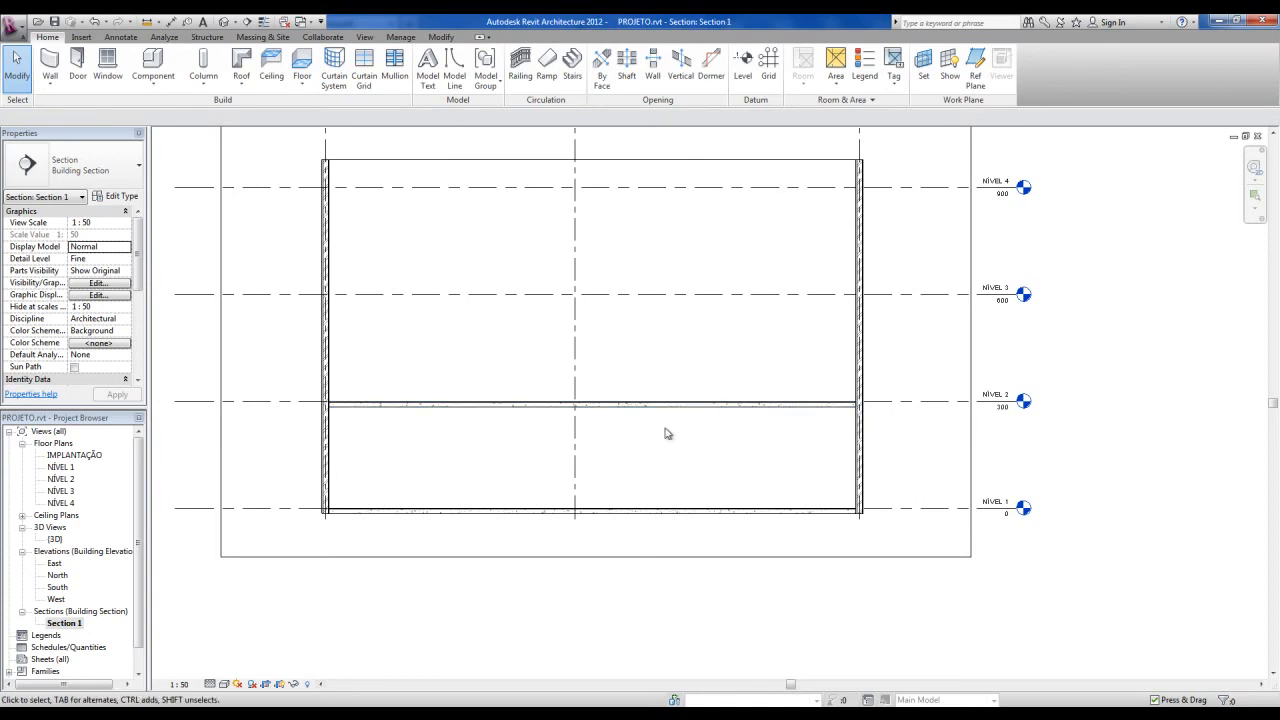
Switch to the 3D view and open the NÍVEL 2 floor's boundary for editing.
click(224, 21)
shift+middle_drag(586, 343, 446, 358)
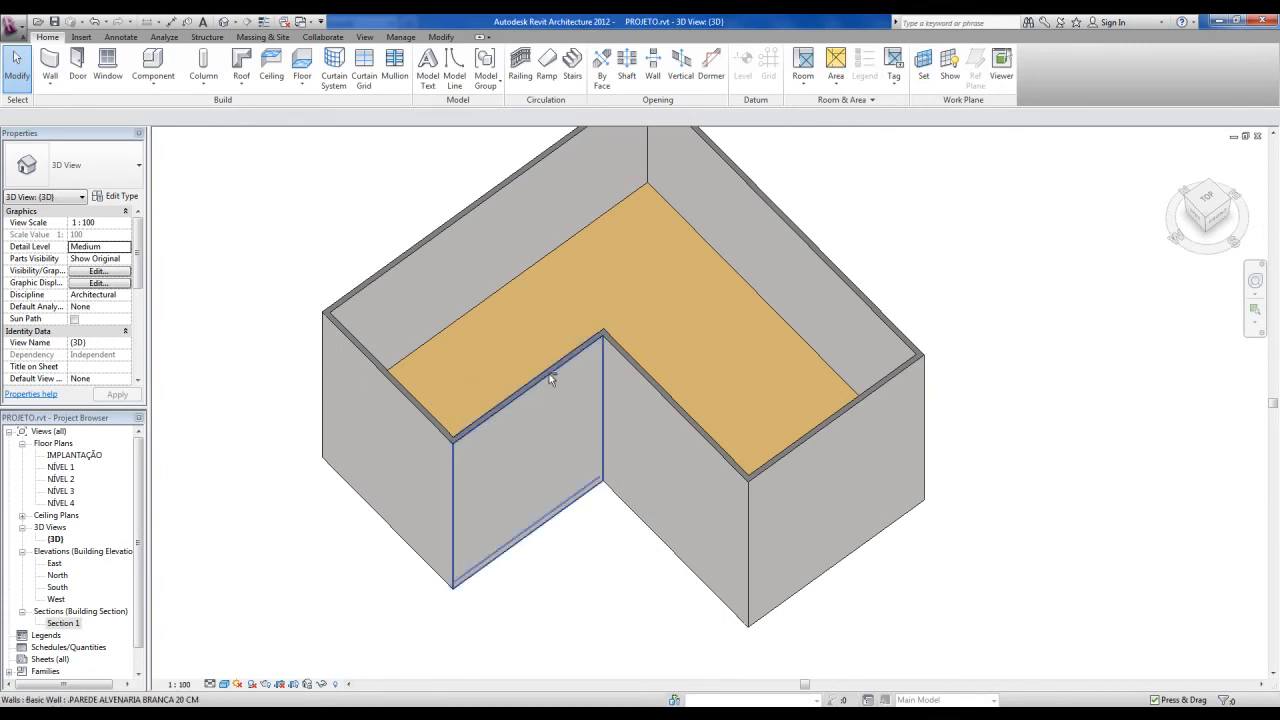
shift+middle_drag(554, 373, 551, 379)
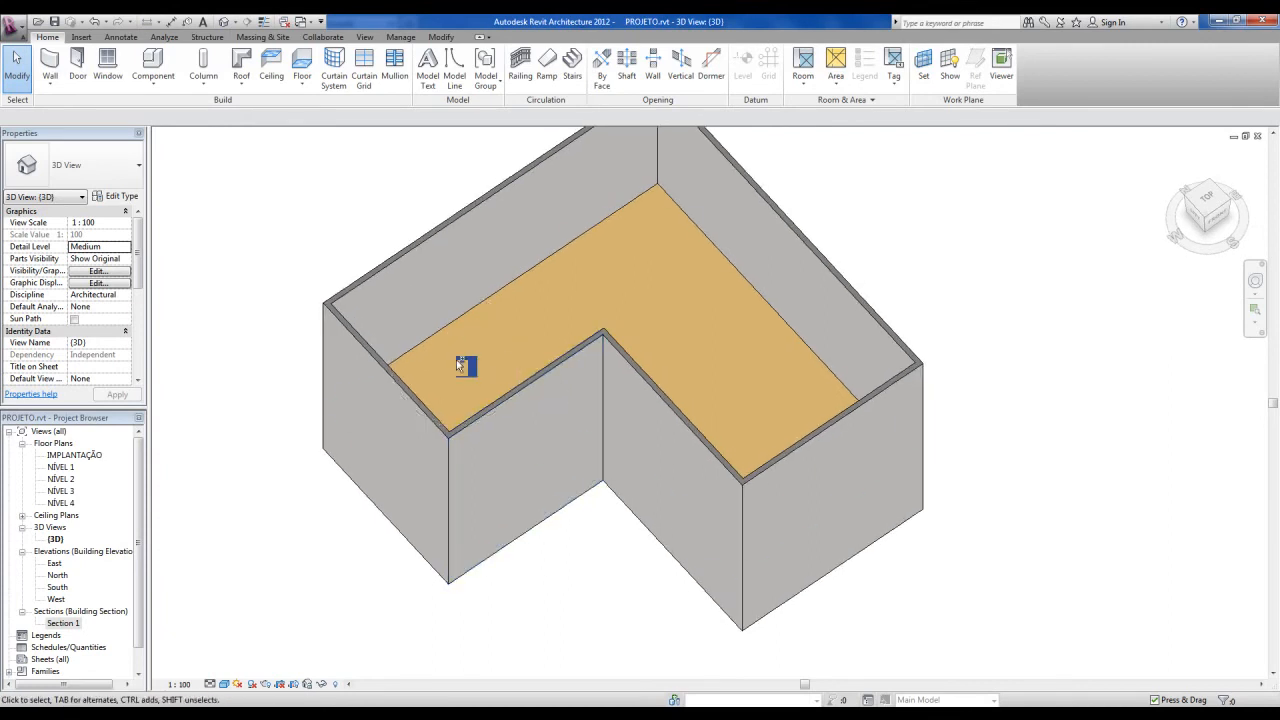
shift+middle_drag(459, 364, 480, 371)
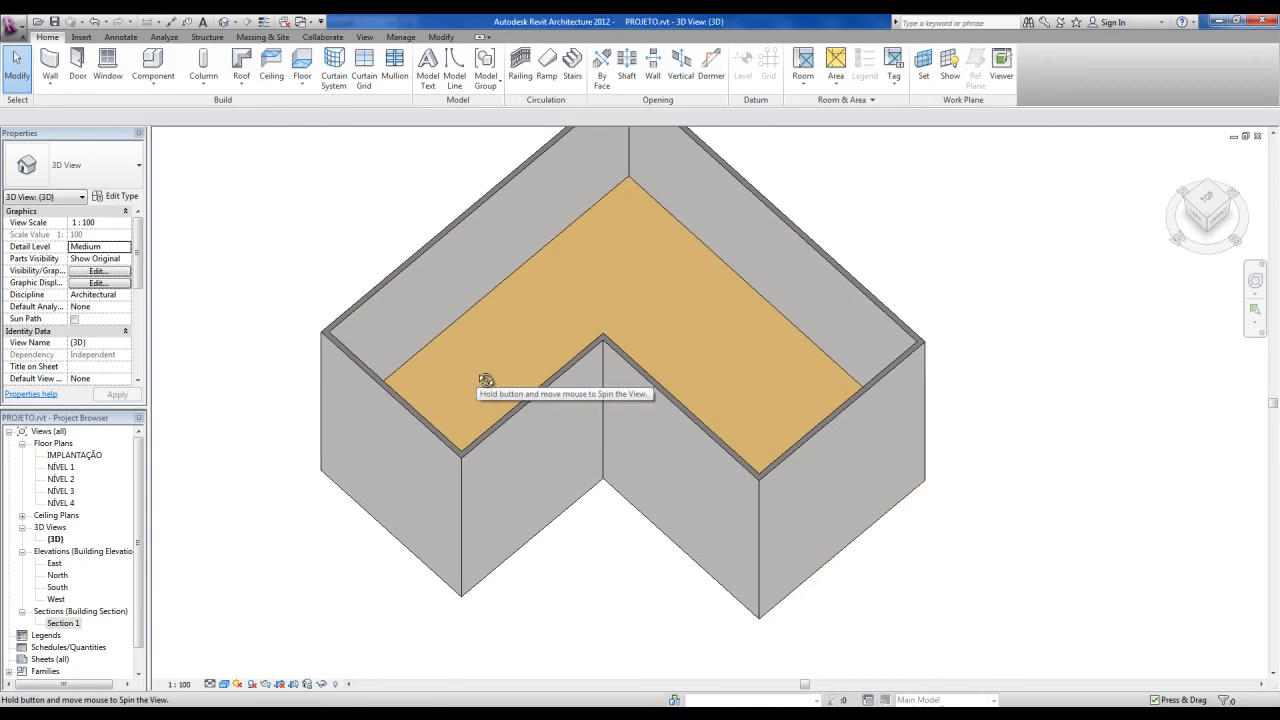
click(467, 324)
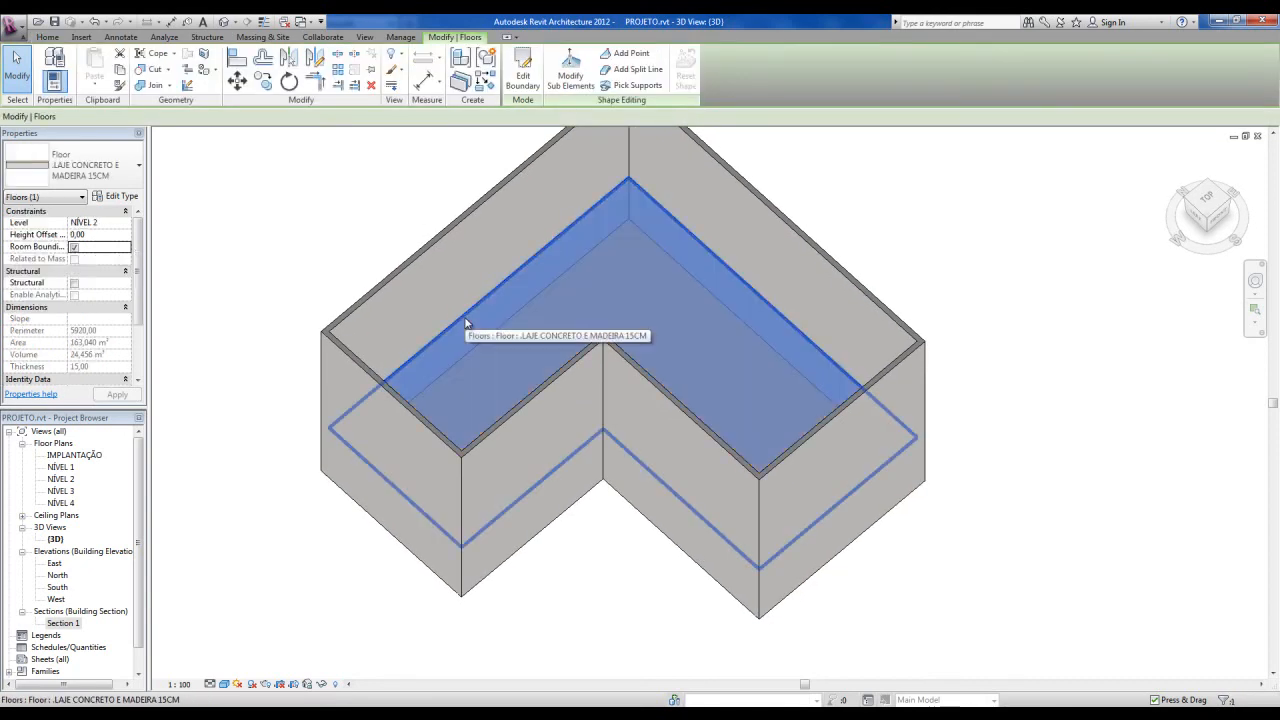
click(523, 80)
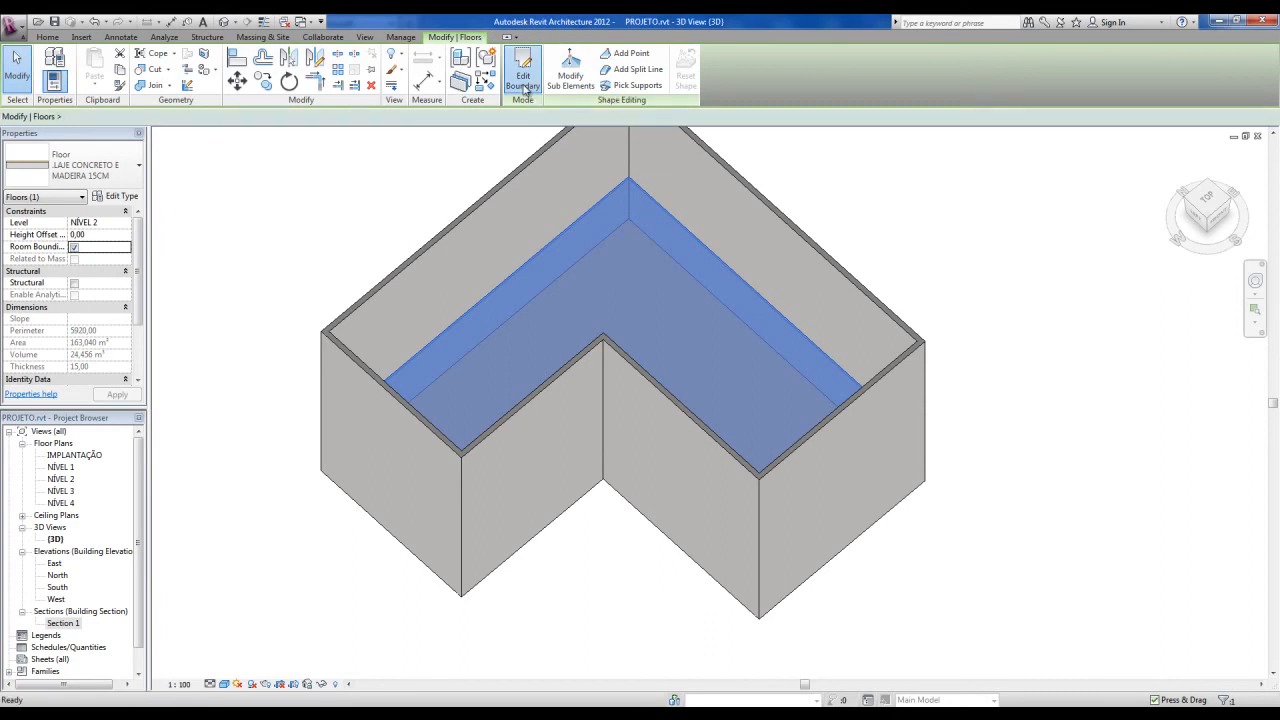
shift+middle_drag(577, 437, 540, 462)
key(ctrl)
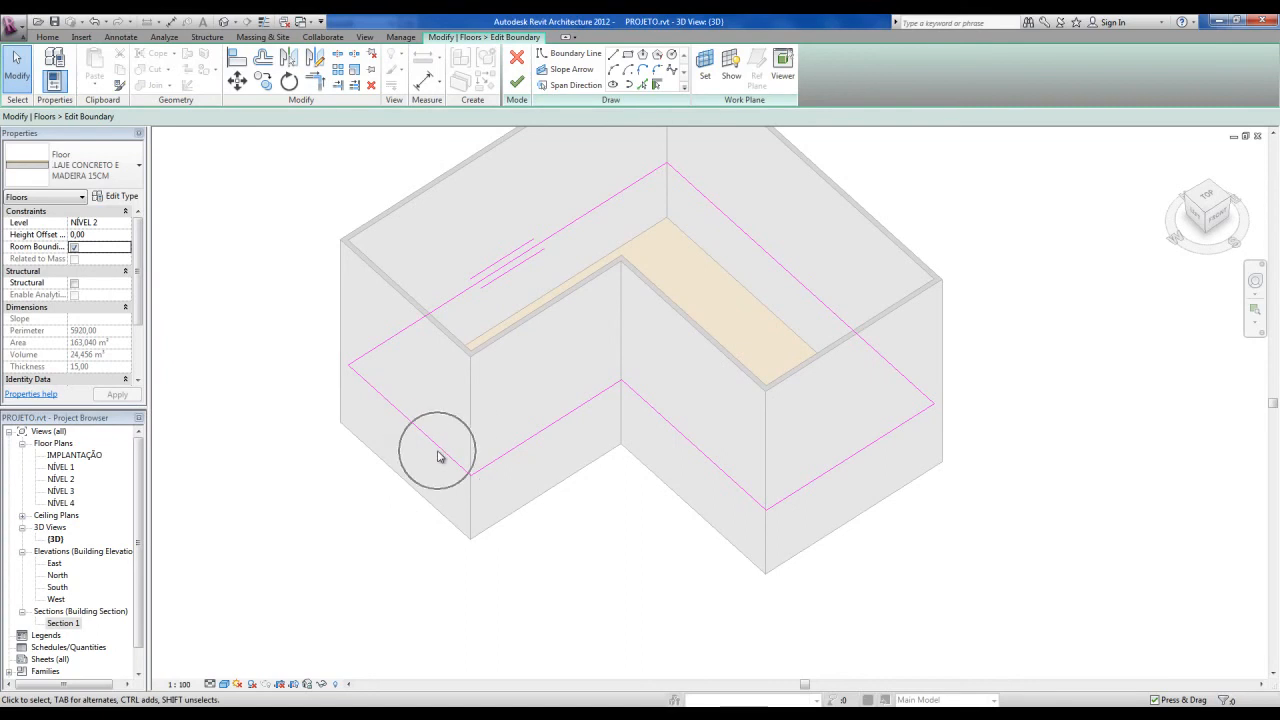
In the NÍVEL 2 floor plan, align the floor's boundary line along grid A with the outer face of the wall on grid B.
double_click(60, 480)
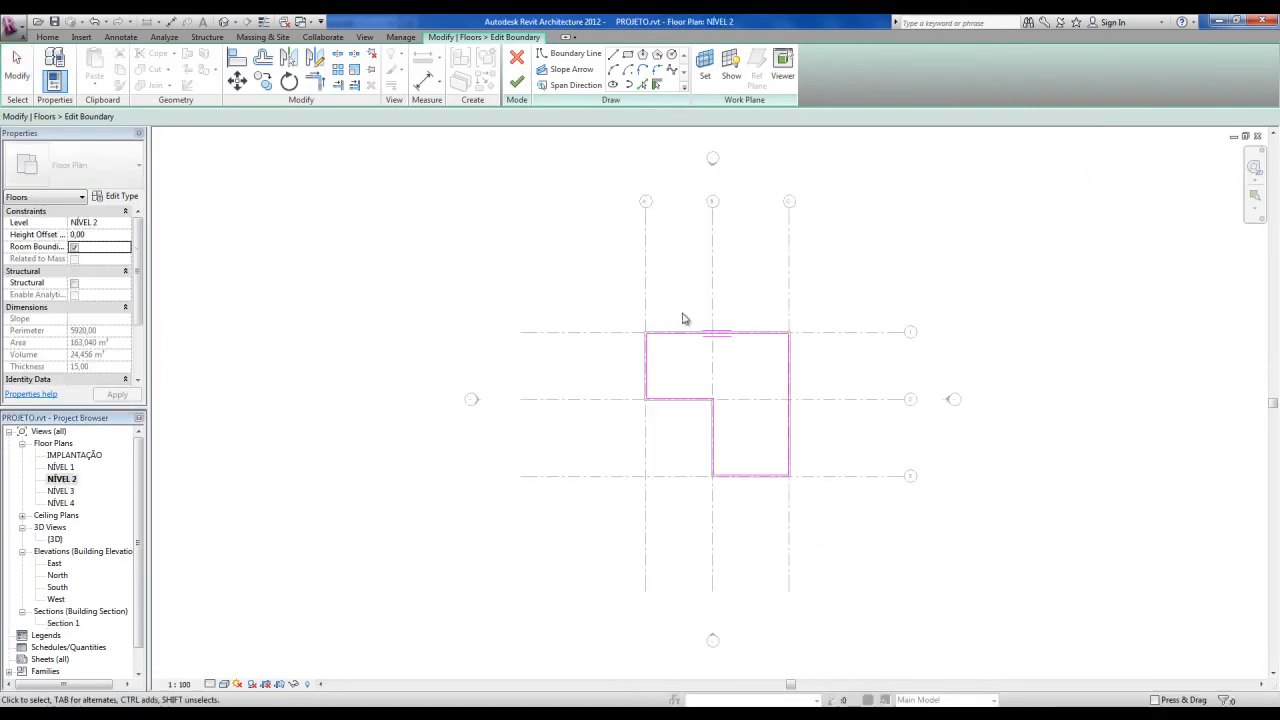
scroll(731, 364, up, 4)
scroll(686, 455, up, 3)
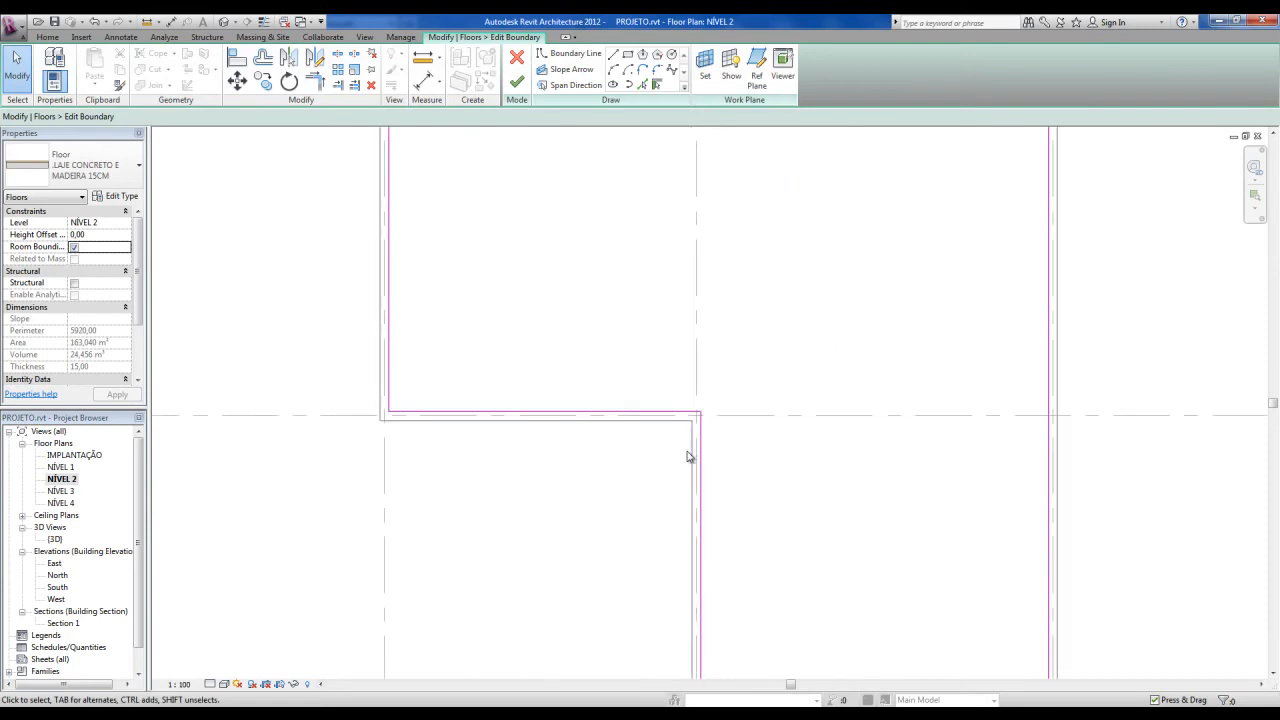
key(a)
key(l)
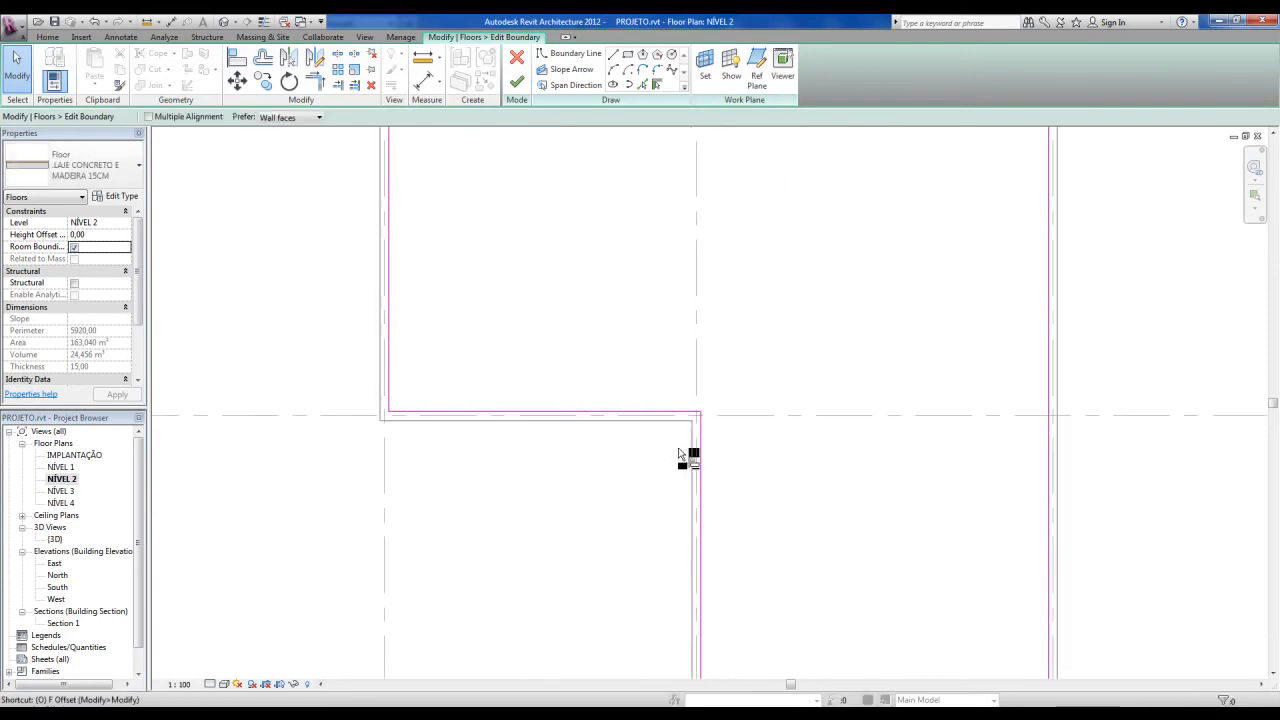
key(Escape)
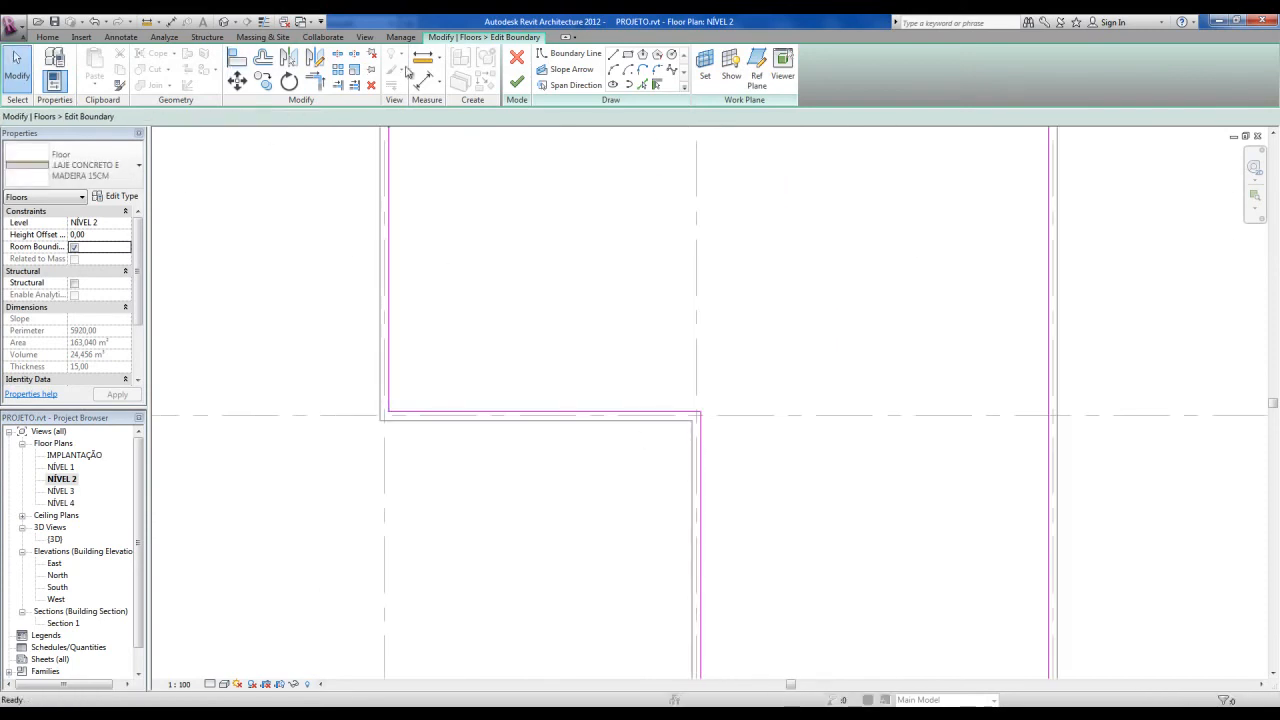
click(238, 62)
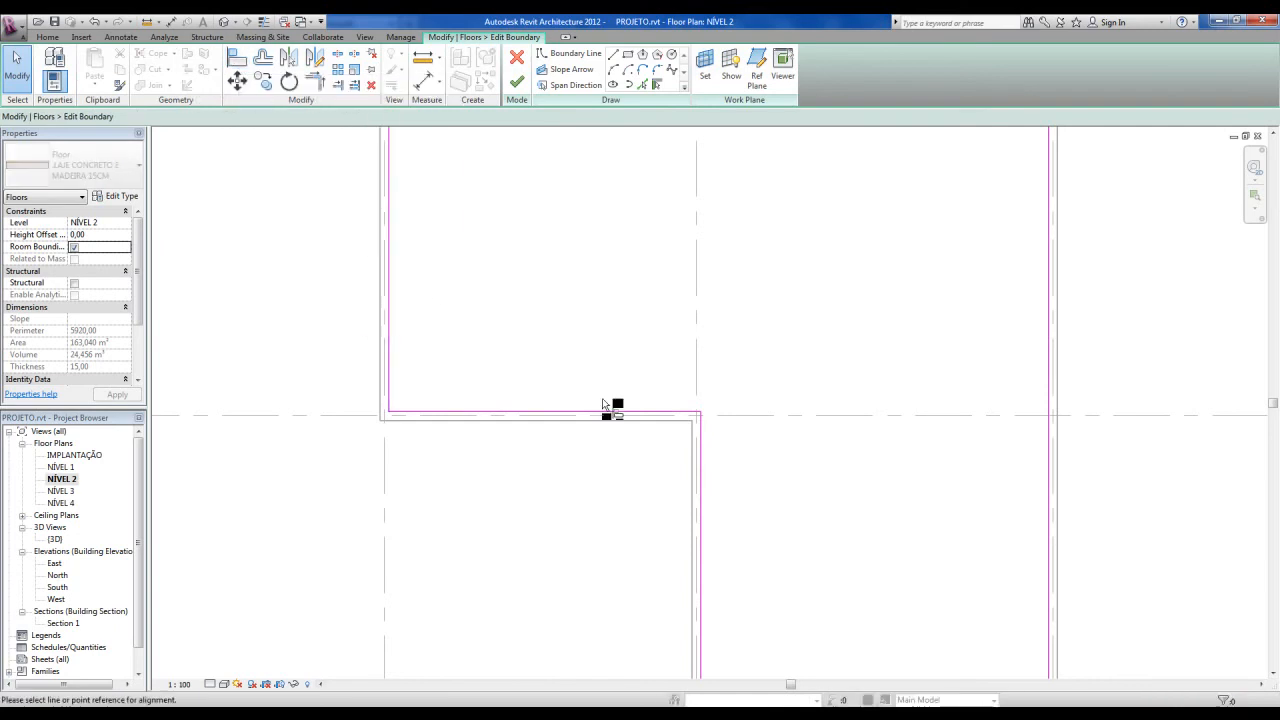
click(692, 455)
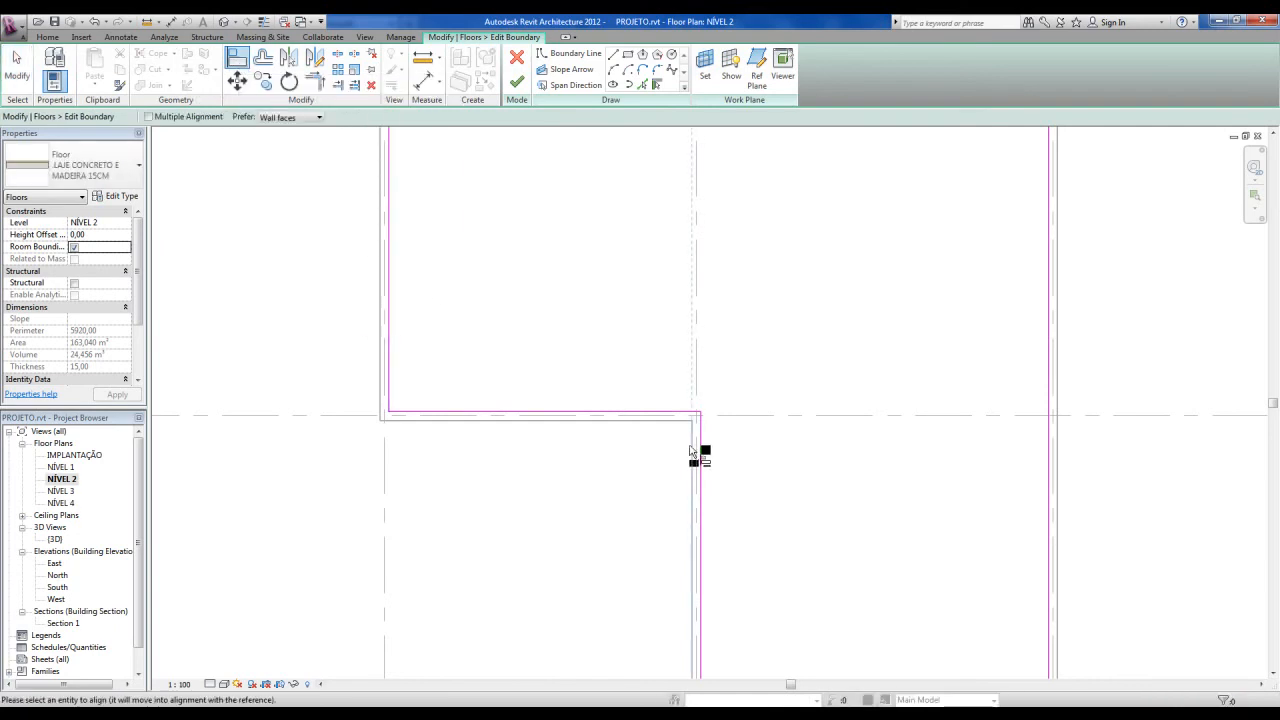
click(393, 335)
key(Escape)
key(Escape)
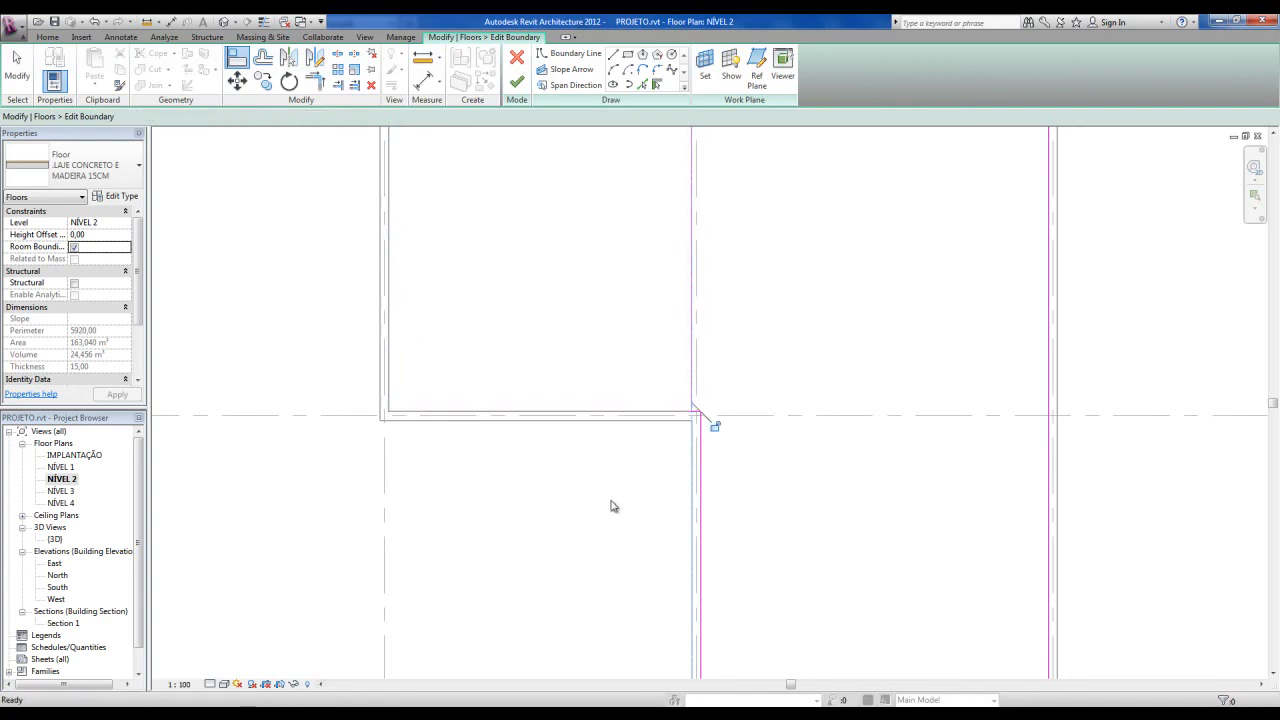
Check the corners of the reshaped outline and finish the NÍVEL 2 floor's boundary edit.
scroll(610, 515, down, 2)
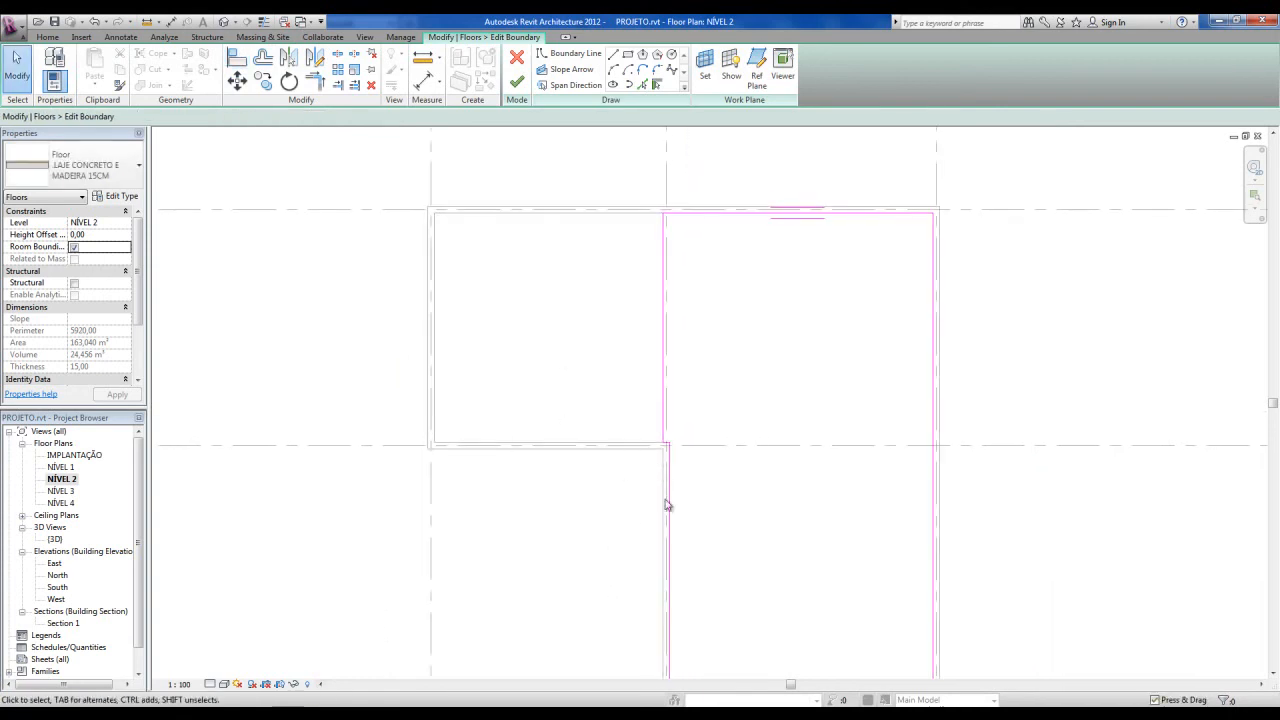
scroll(660, 427, up, 4)
scroll(677, 477, down, 2)
middle_drag(684, 484, 640, 582)
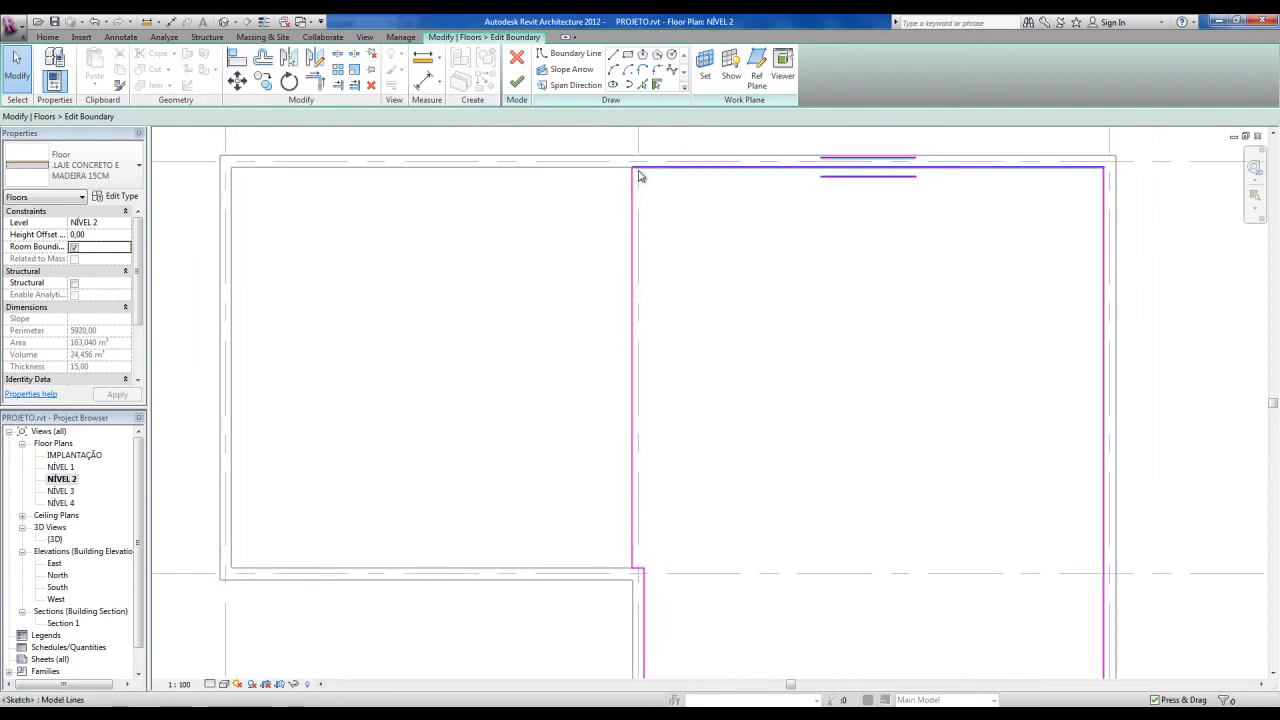
scroll(640, 569, down, 1)
middle_drag(640, 569, 648, 430)
scroll(604, 438, up, 3)
scroll(636, 429, down, 3)
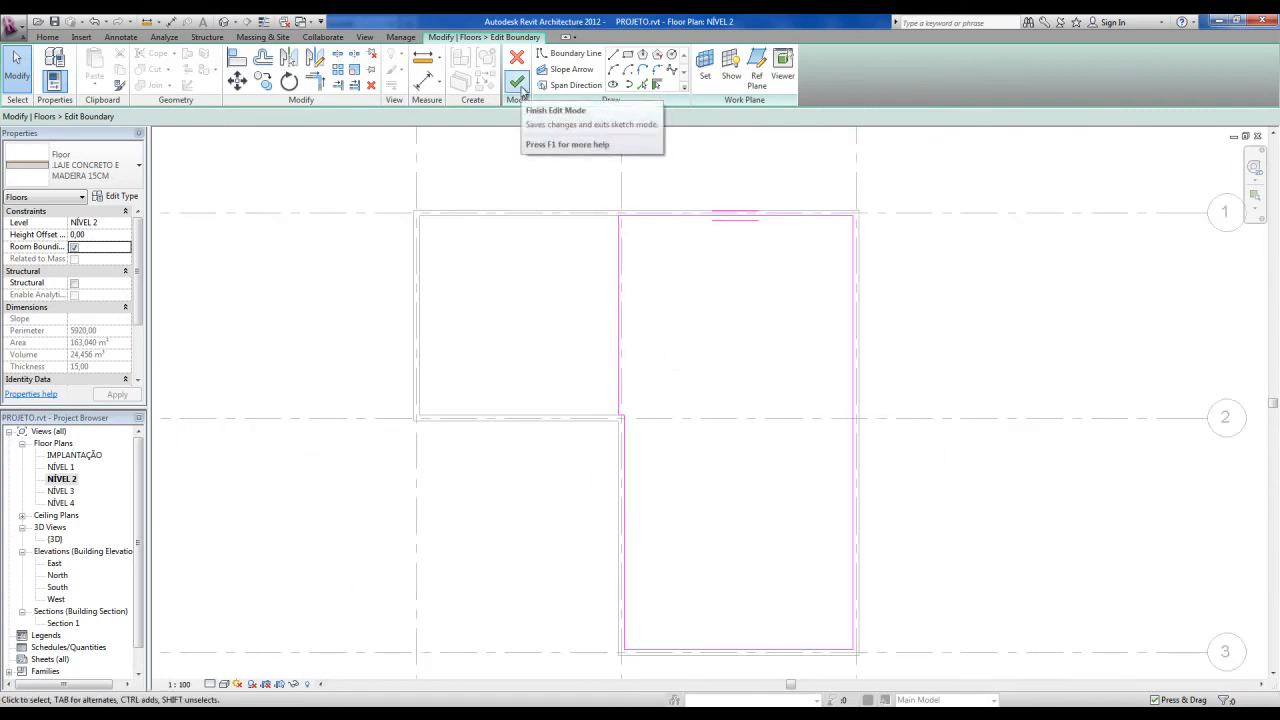
click(520, 88)
click(540, 508)
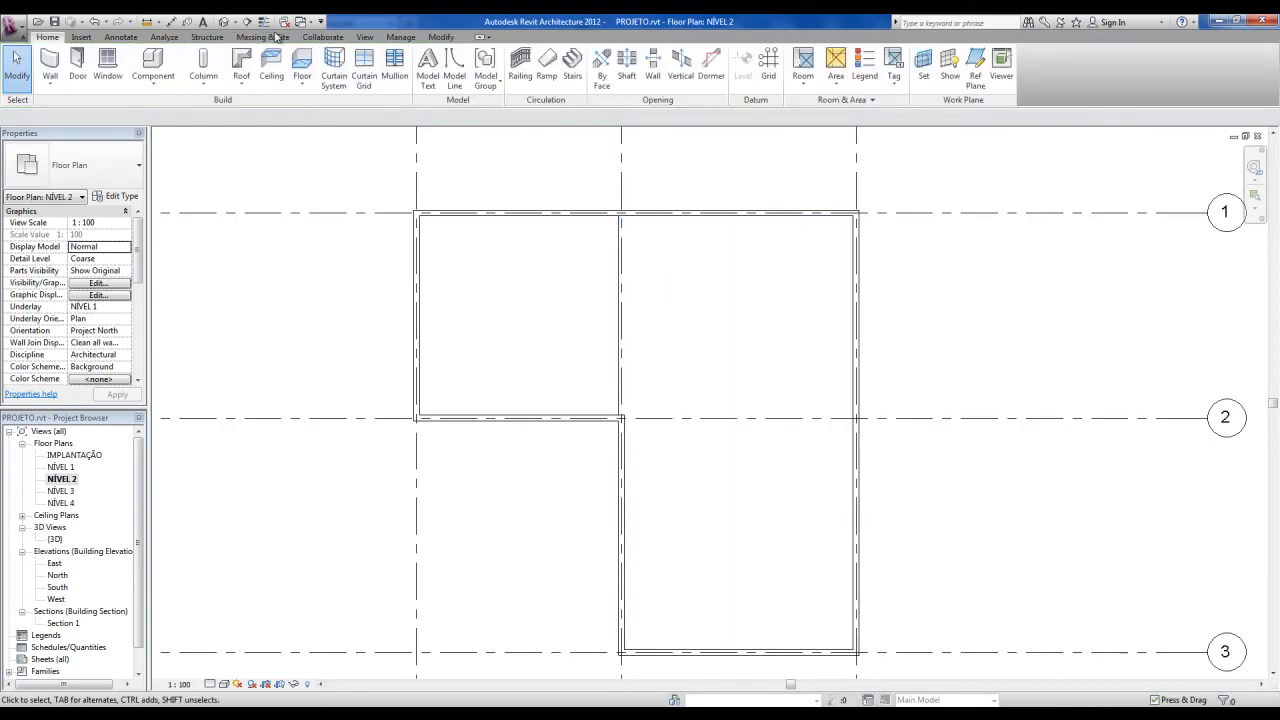
Switch to the 3D view and copy the shortened NÍVEL 2 floor to the clipboard.
click(221, 22)
shift+middle_drag(569, 346, 503, 264)
shift+middle_drag(614, 374, 598, 431)
scroll(607, 384, down, 2)
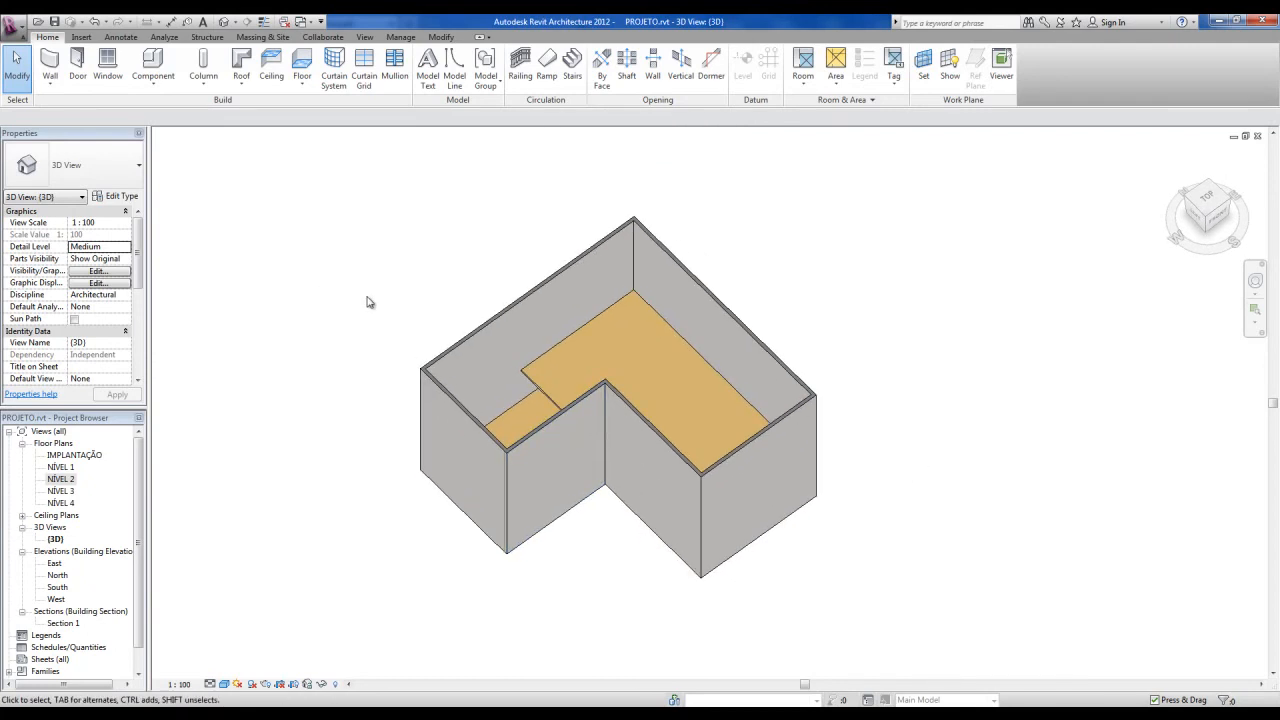
scroll(382, 298, up, 1)
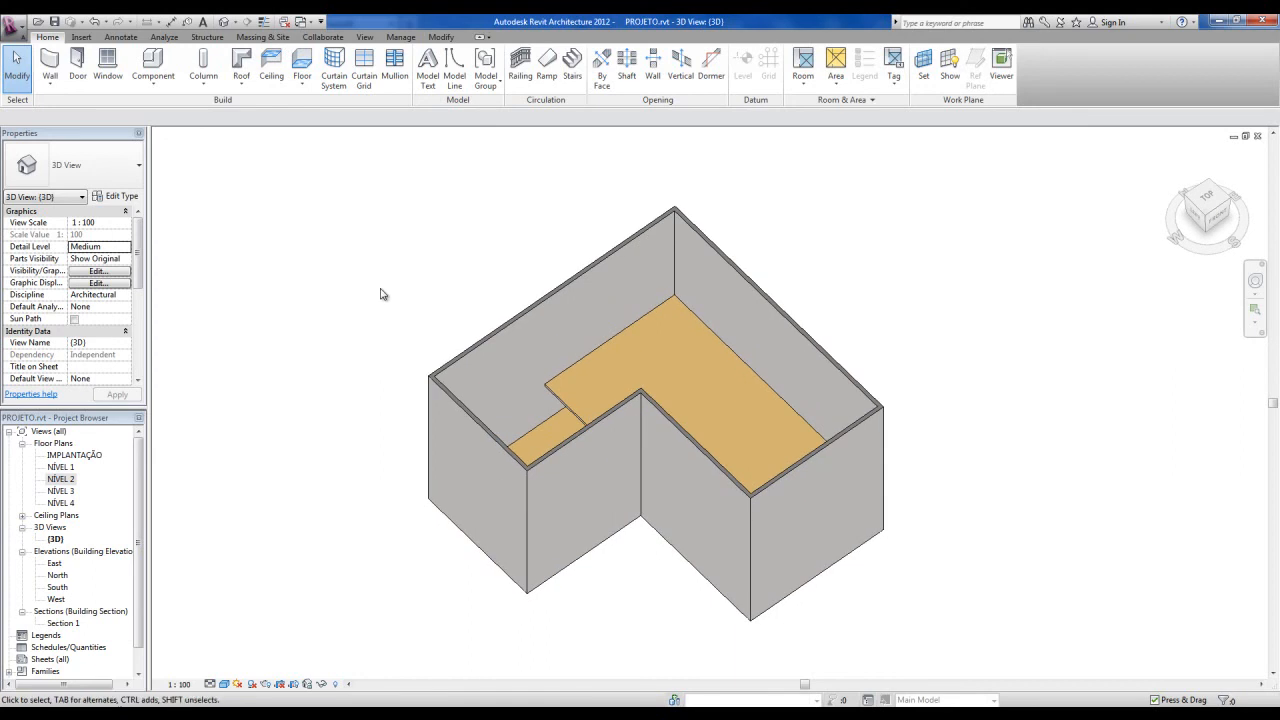
middle_drag(445, 344, 433, 336)
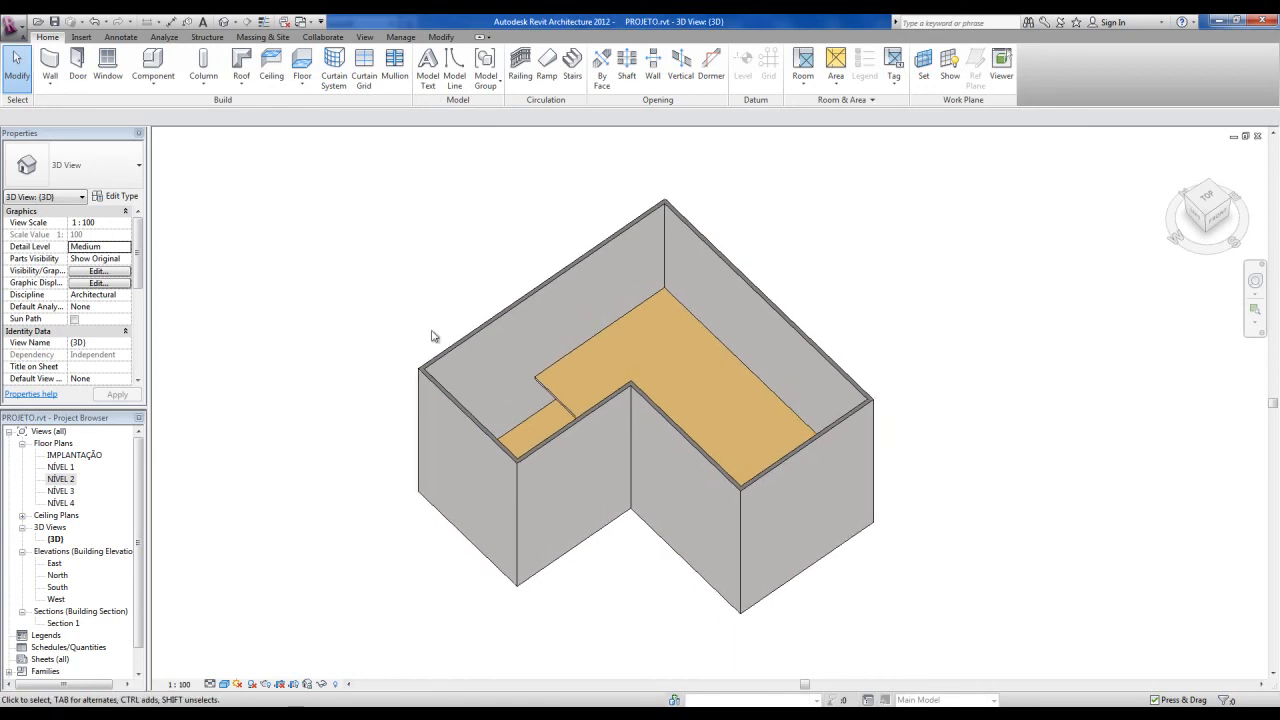
click(552, 382)
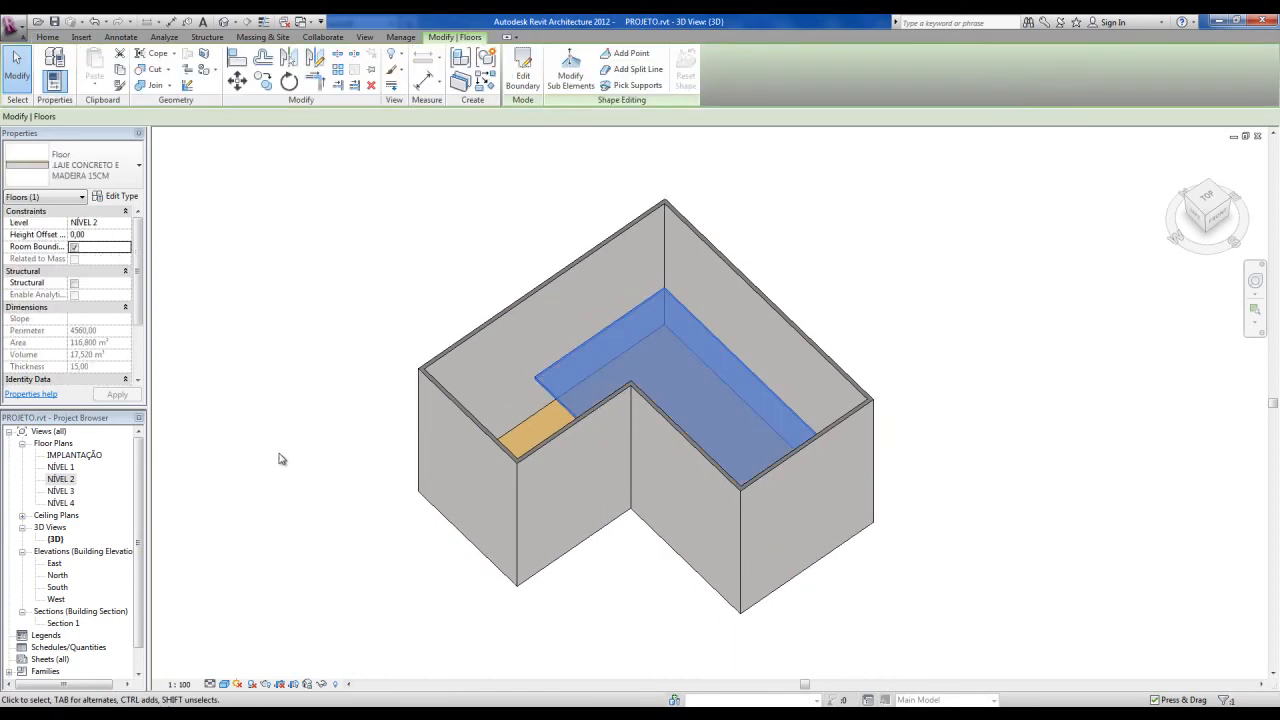
click(282, 457)
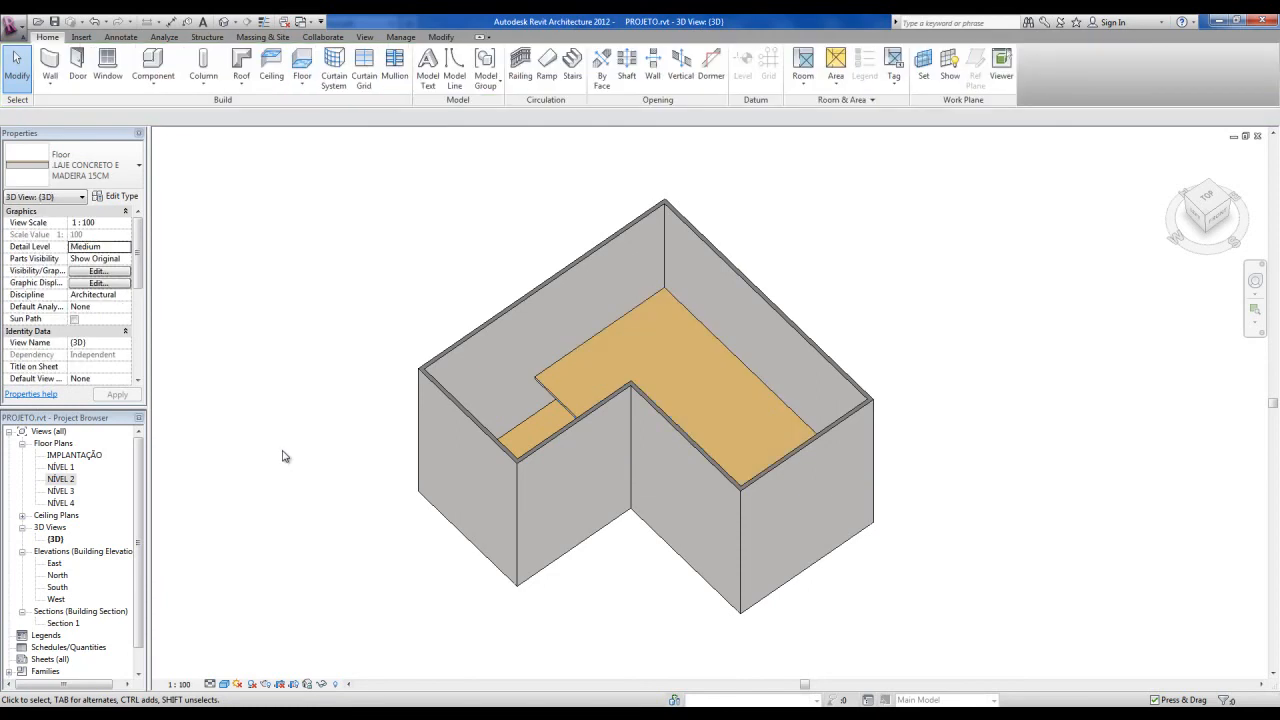
click(541, 393)
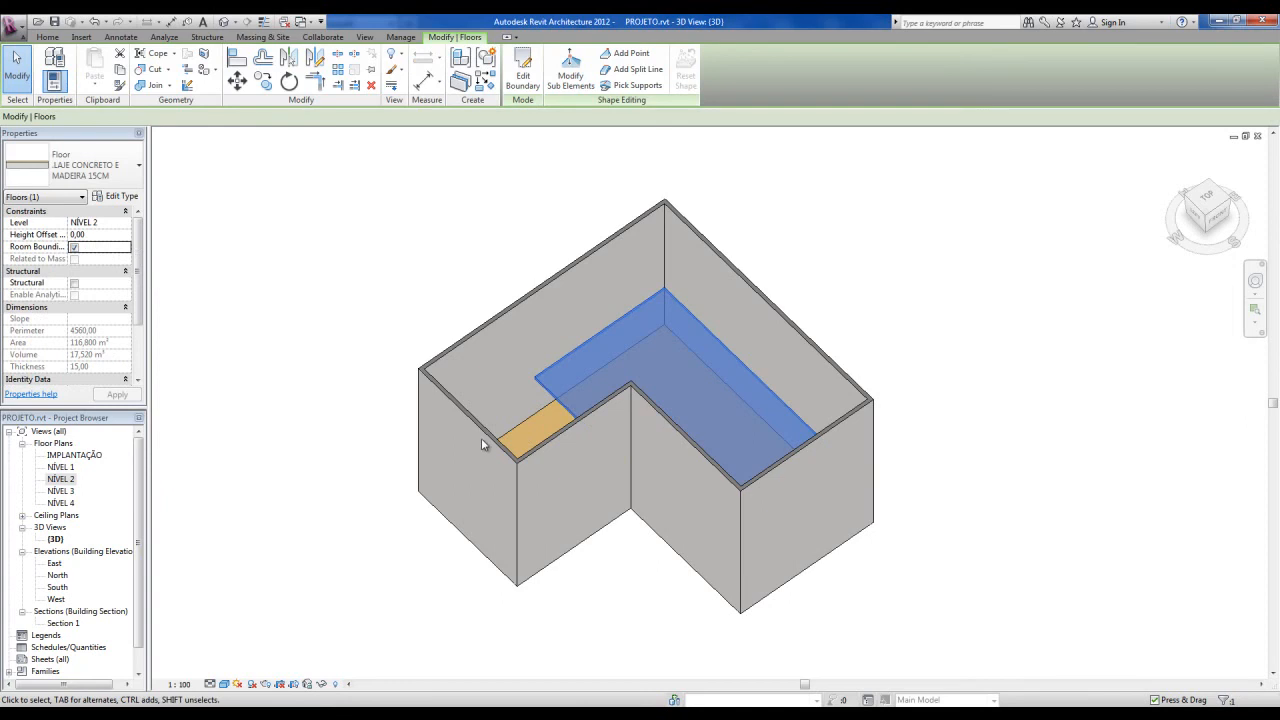
click(382, 344)
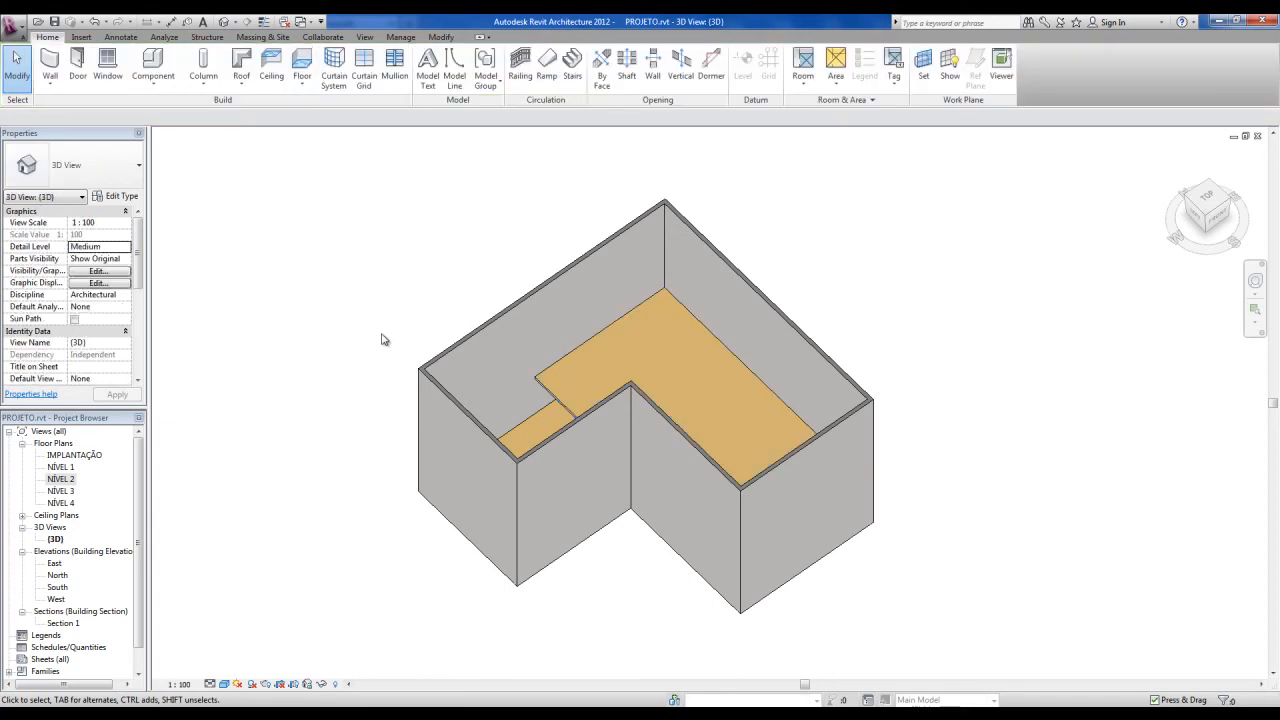
click(442, 37)
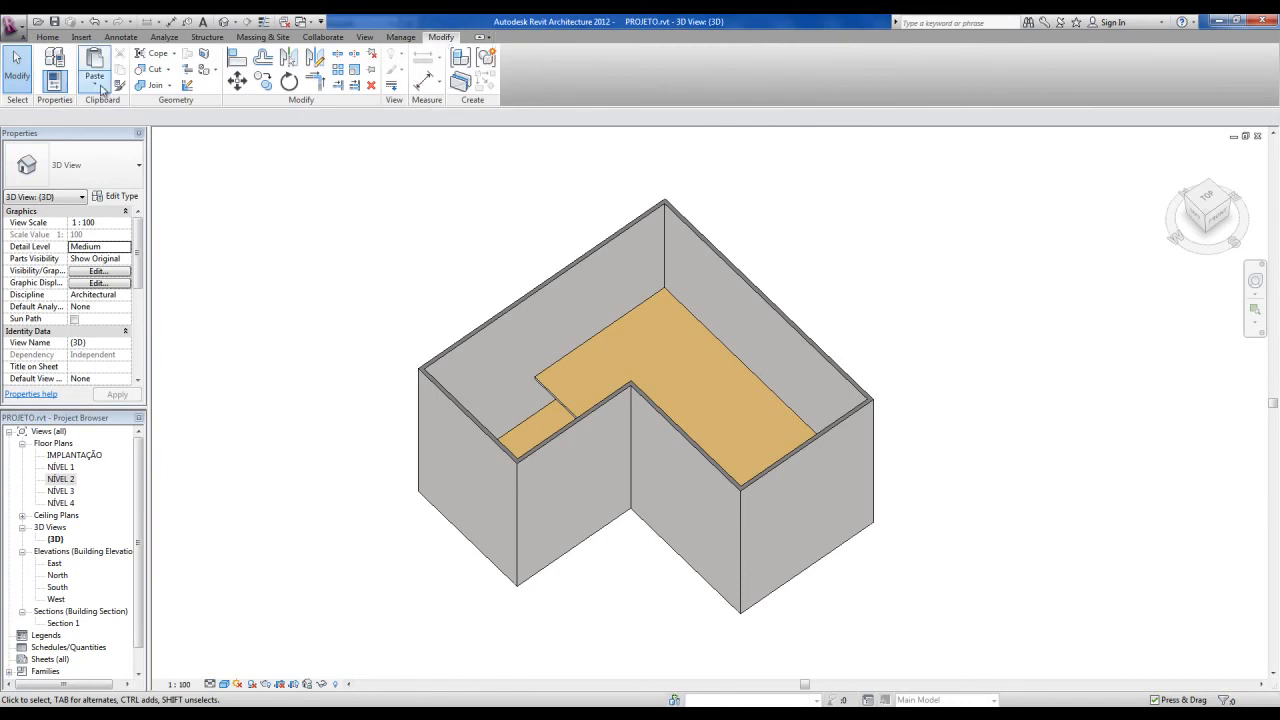
key(ctrl)
key(ctrl)
Paste the copied floor aligned to the selected levels NÍVEL 3 and NÍVEL 4.
click(93, 87)
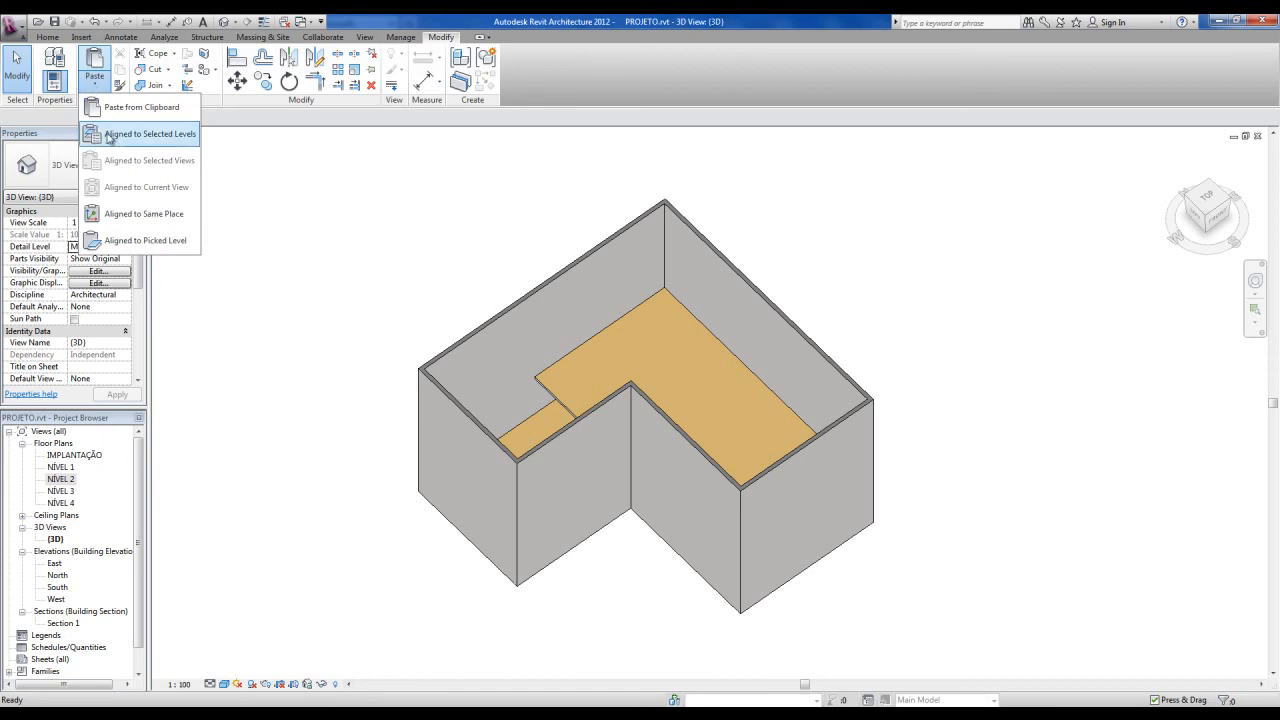
key(ctrl)
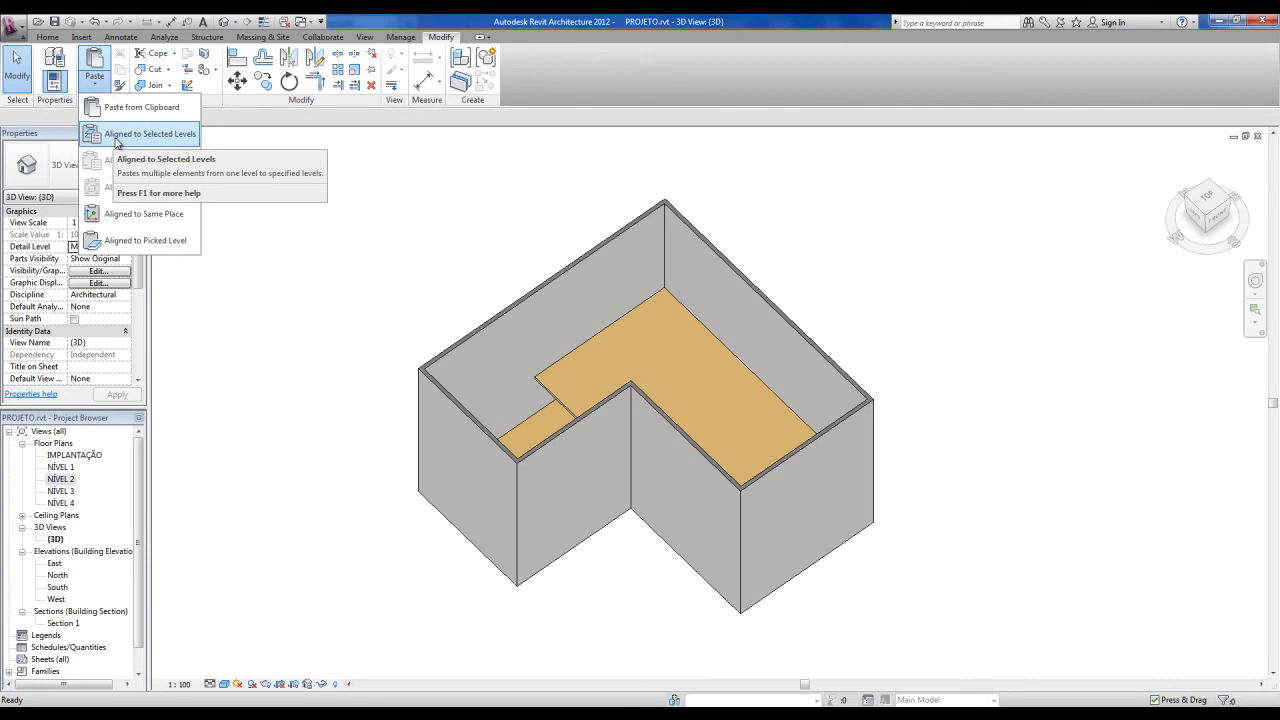
click(116, 140)
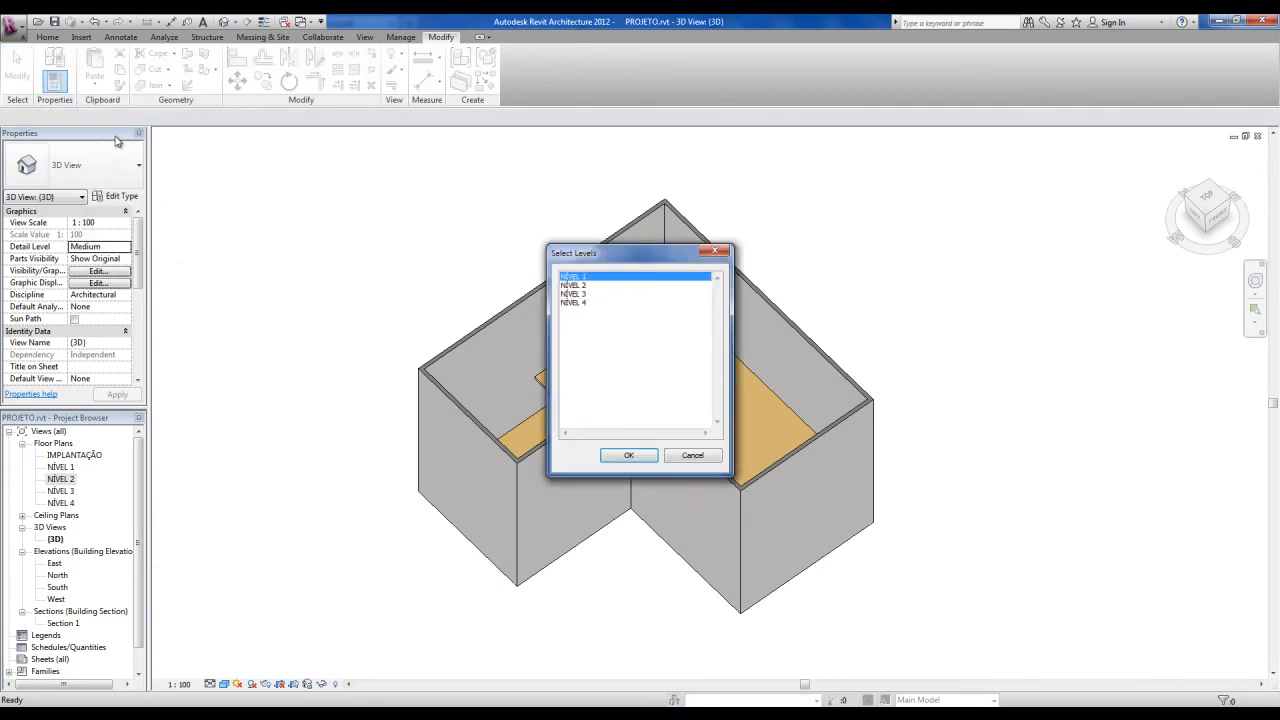
click(577, 294)
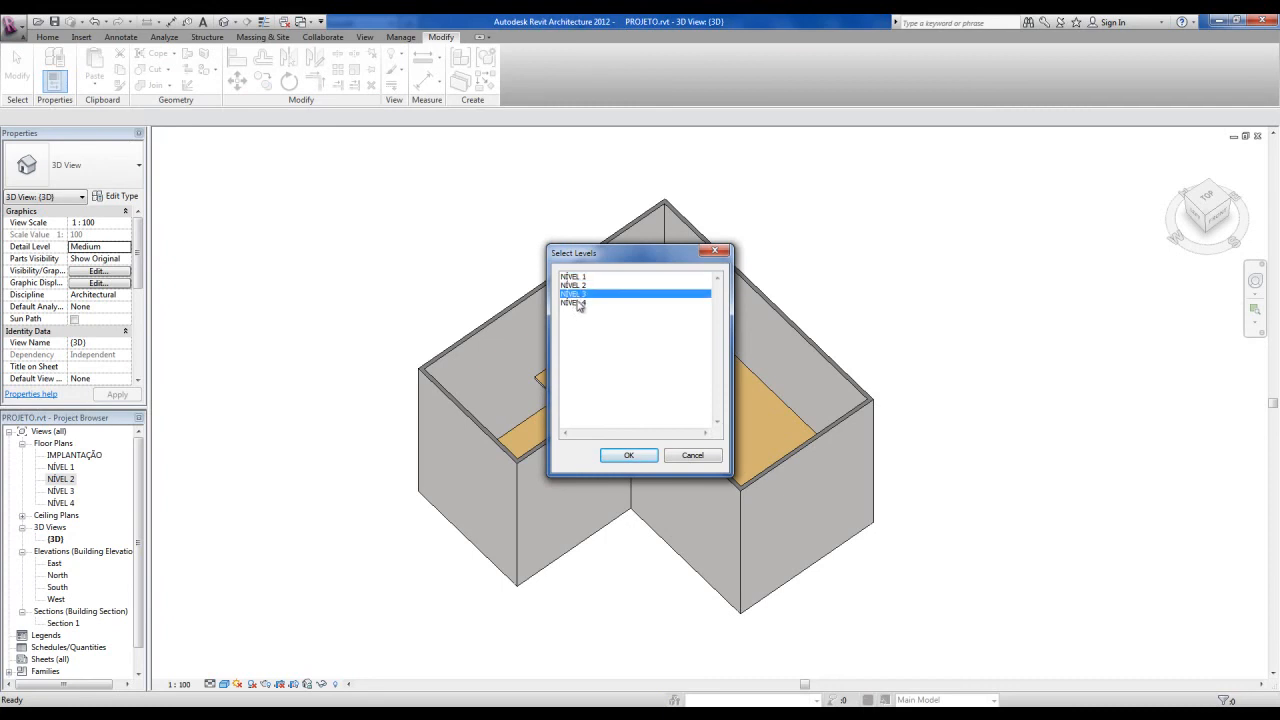
shift+click(578, 303)
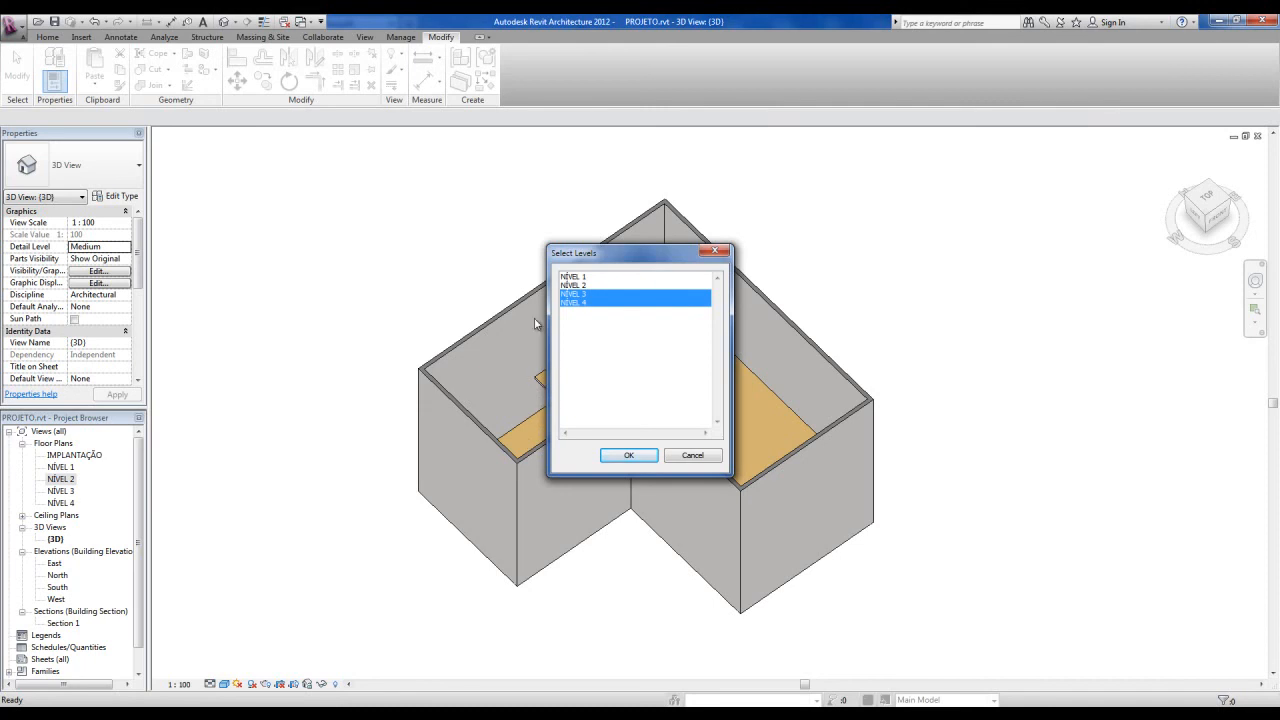
click(624, 456)
click(351, 517)
shift+middle_drag(633, 540, 674, 546)
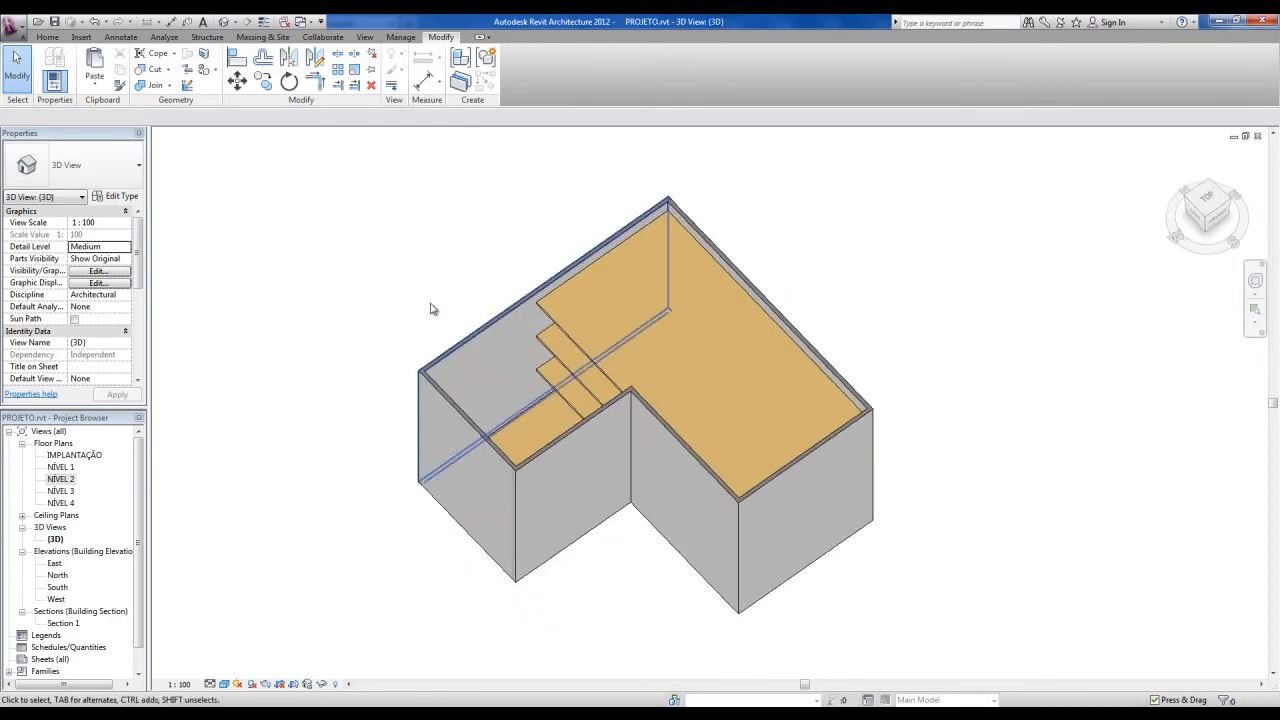
shift+middle_drag(586, 266, 530, 357)
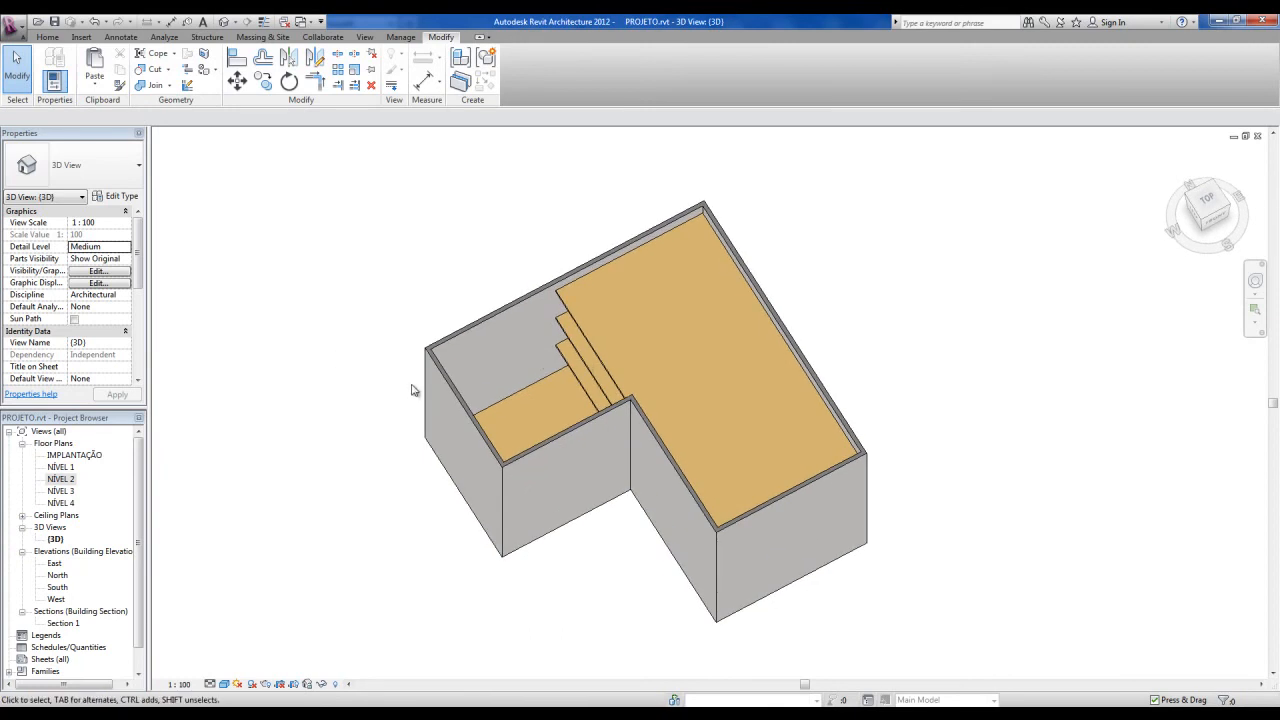
In the NÍVEL 1 floor plan, start a Generic 150mm floor and sketch its first straight boundary line along the grid 1 wall's outer face.
double_click(62, 468)
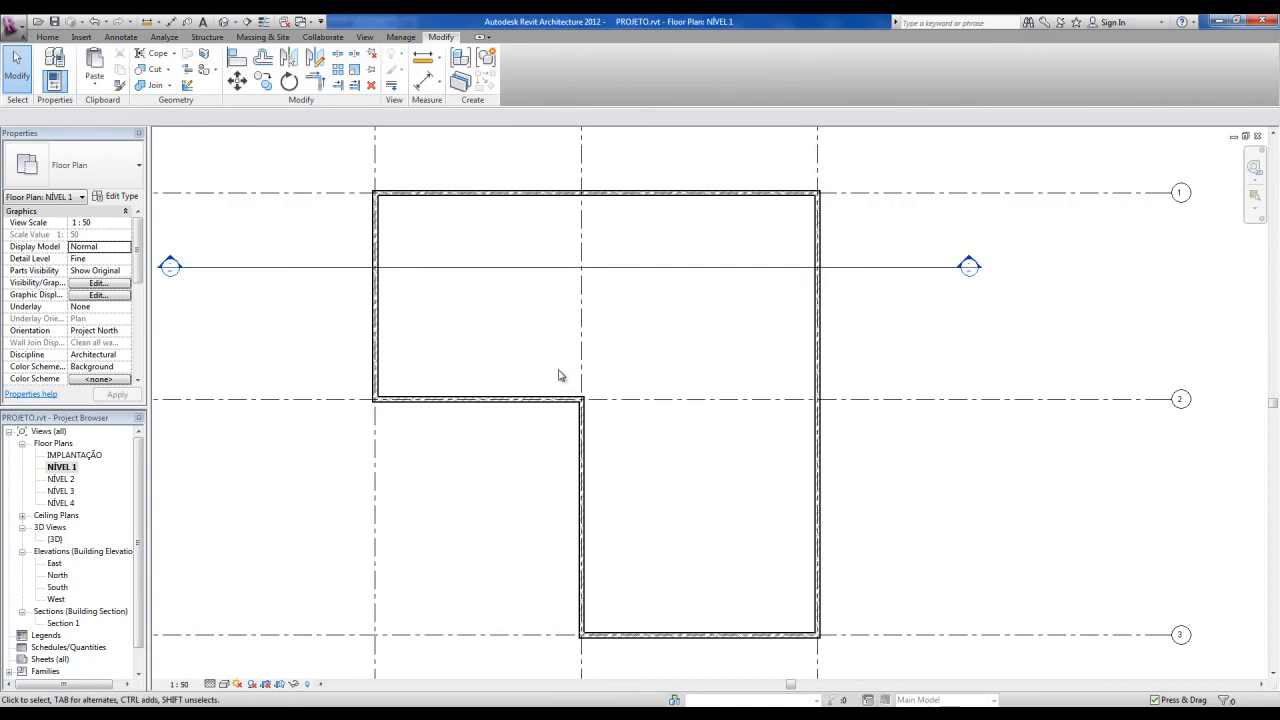
click(47, 38)
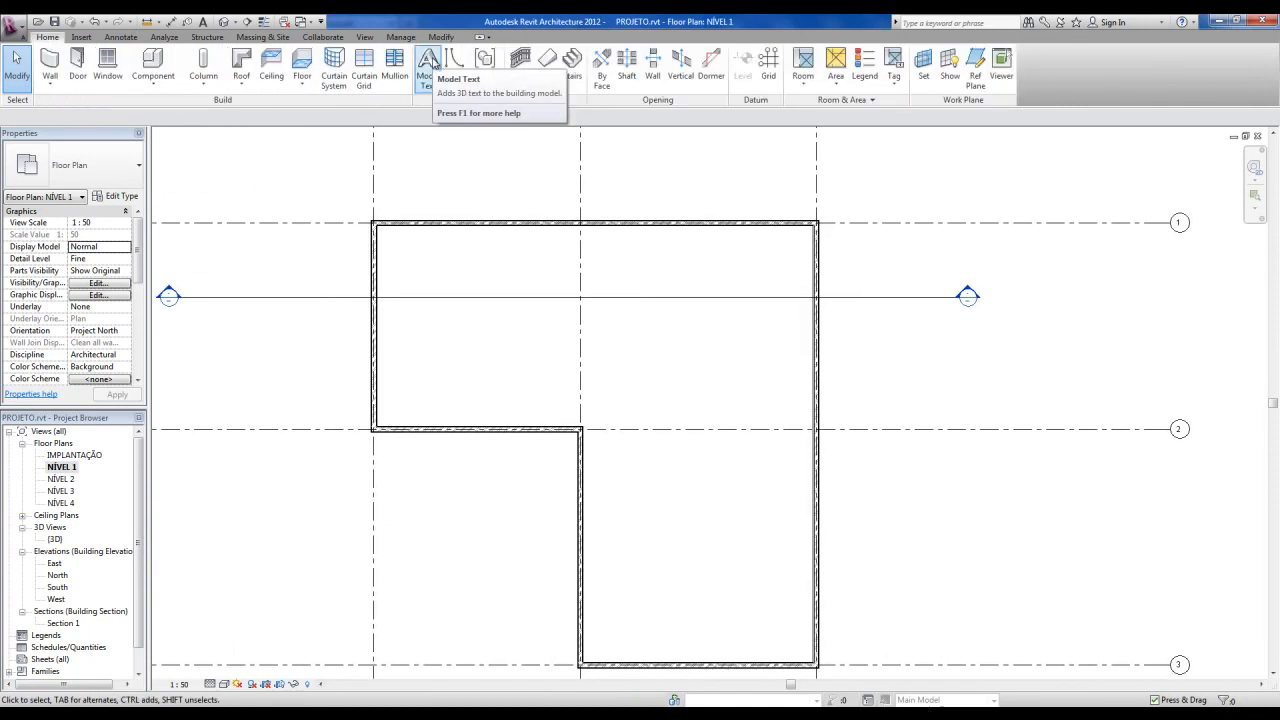
click(304, 64)
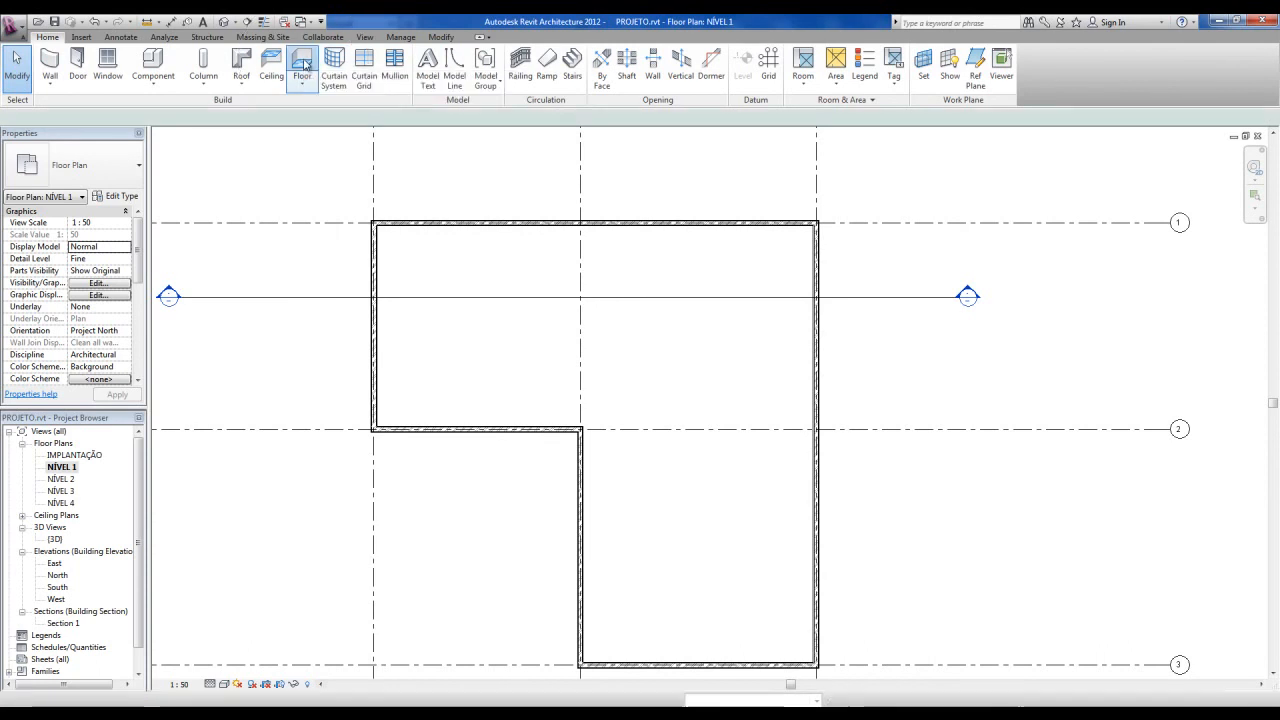
click(613, 54)
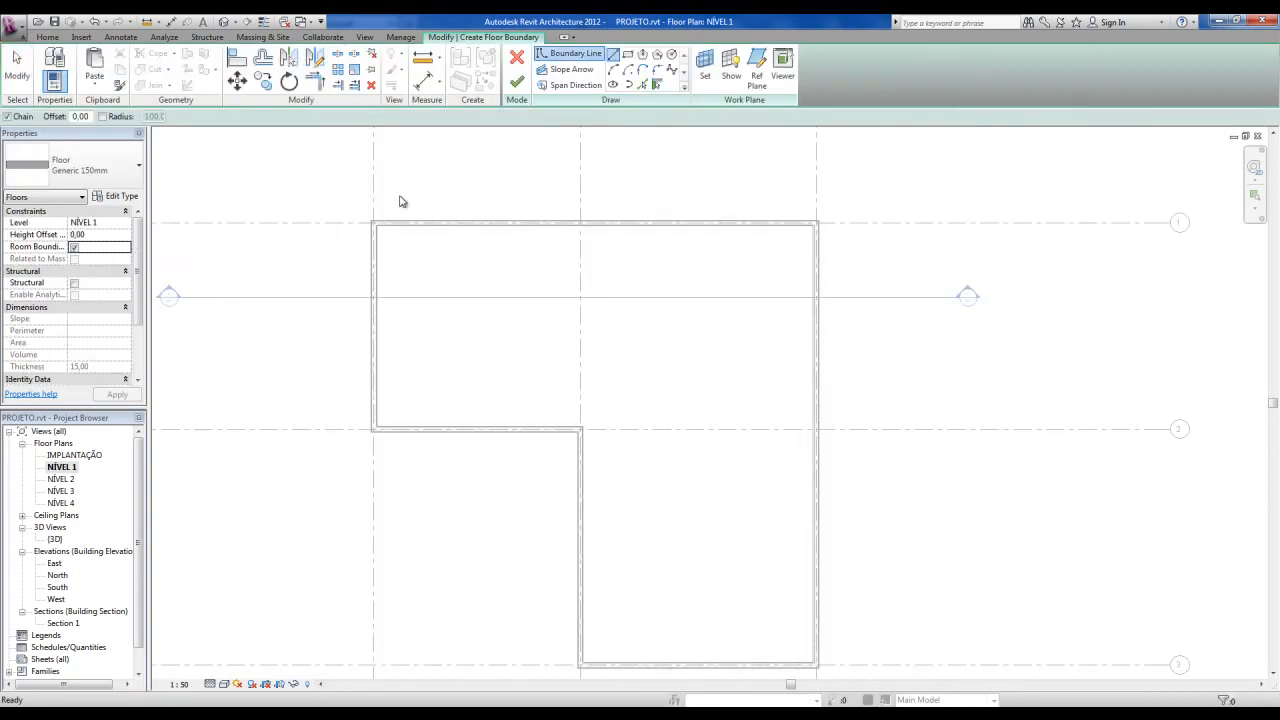
scroll(372, 222, up, 5)
click(381, 242)
scroll(464, 238, down, 3)
middle_drag(906, 217, 569, 197)
scroll(889, 220, up, 2)
click(851, 229)
Sketch the remaining floor boundary lines along the outer wall faces, closing the L-shaped loop around the building.
scroll(870, 212, down, 2)
scroll(848, 455, up, 3)
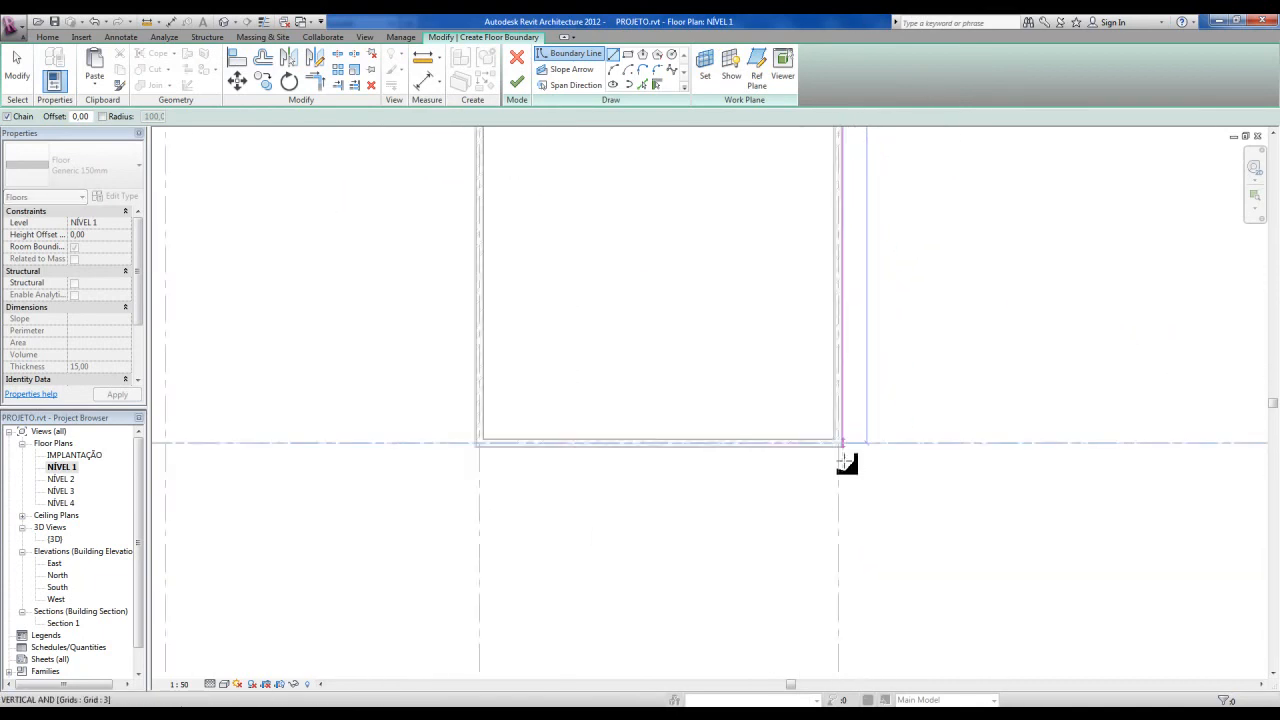
click(271, 453)
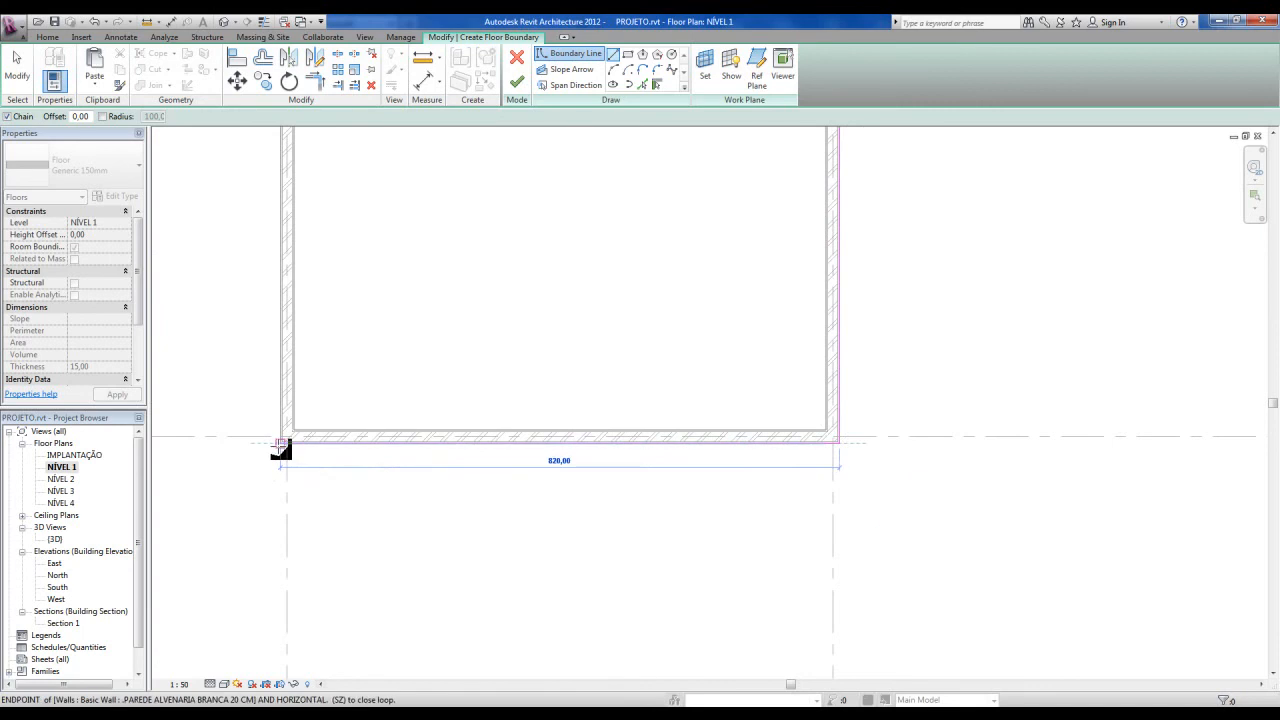
scroll(651, 371, up, 4)
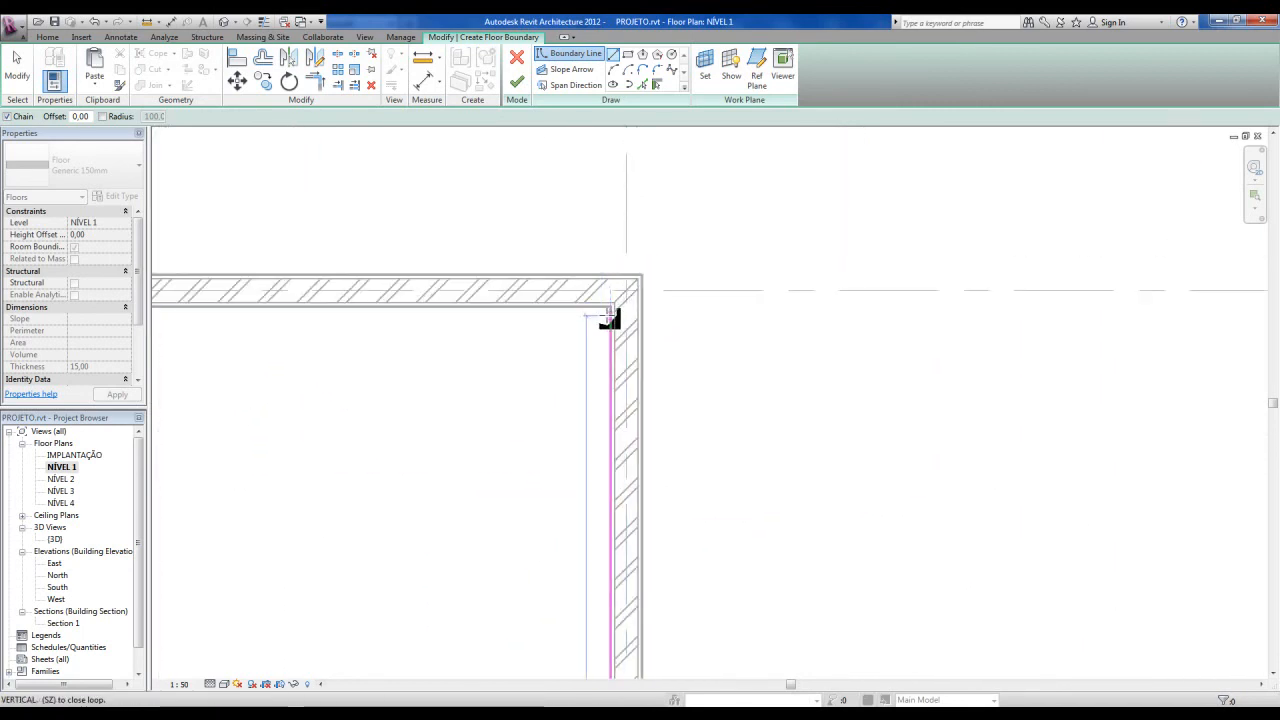
click(609, 310)
middle_drag(748, 383, 962, 449)
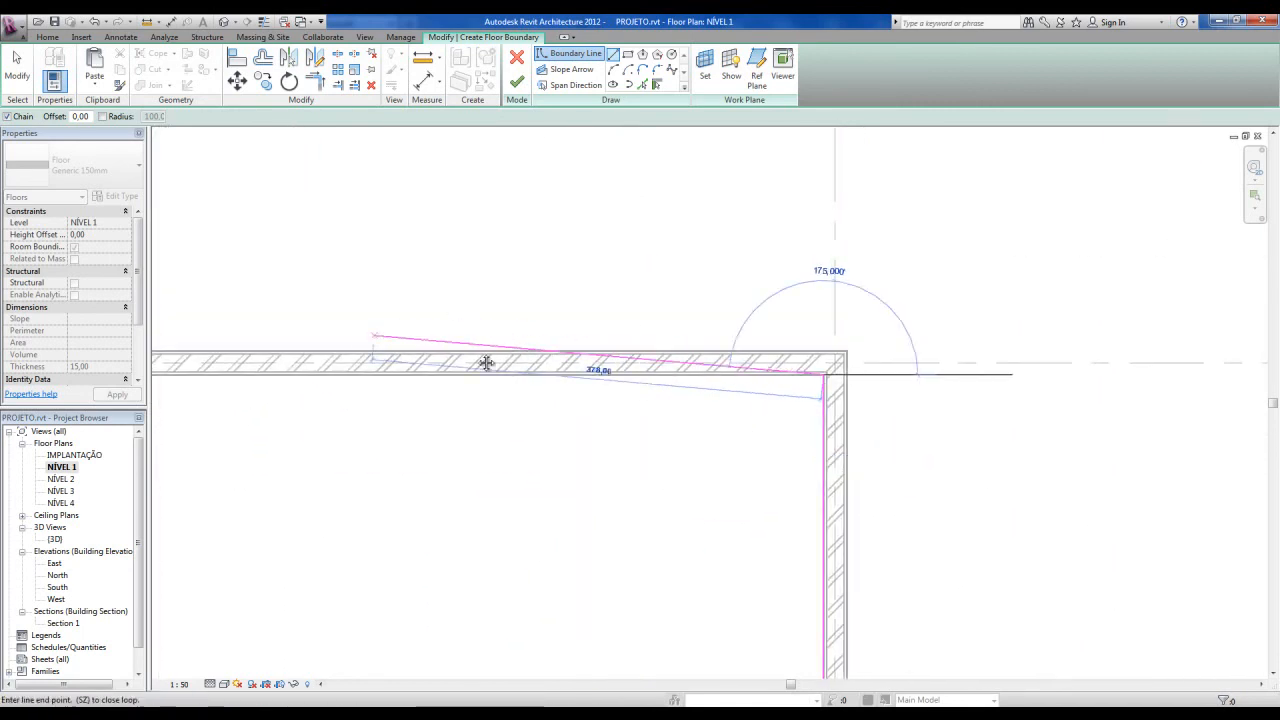
middle_drag(374, 333, 857, 357)
click(478, 399)
middle_drag(489, 182, 450, 696)
middle_drag(437, 245, 471, 571)
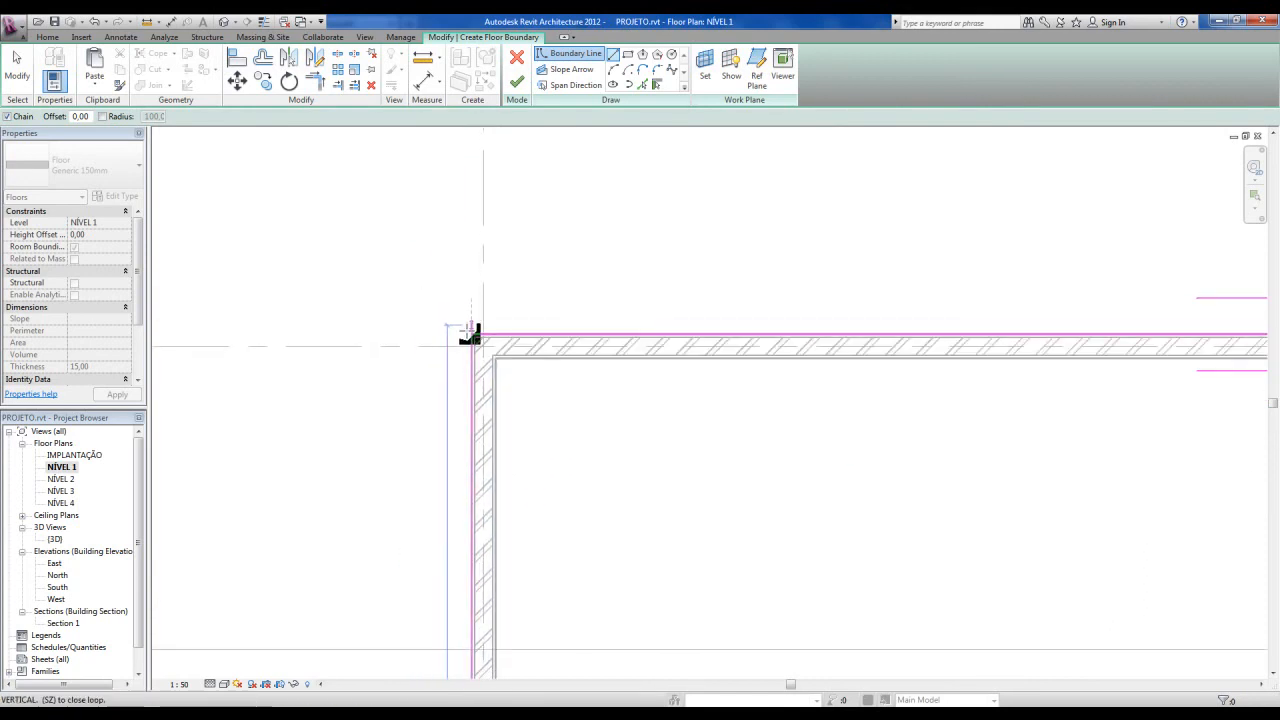
click(472, 335)
key(Escape)
Offset a copy of the entire boundary chain outward by 150, forming a second outline around the building.
scroll(460, 342, down, 2)
scroll(511, 389, down, 4)
middle_drag(578, 477, 507, 312)
scroll(460, 278, down, 1)
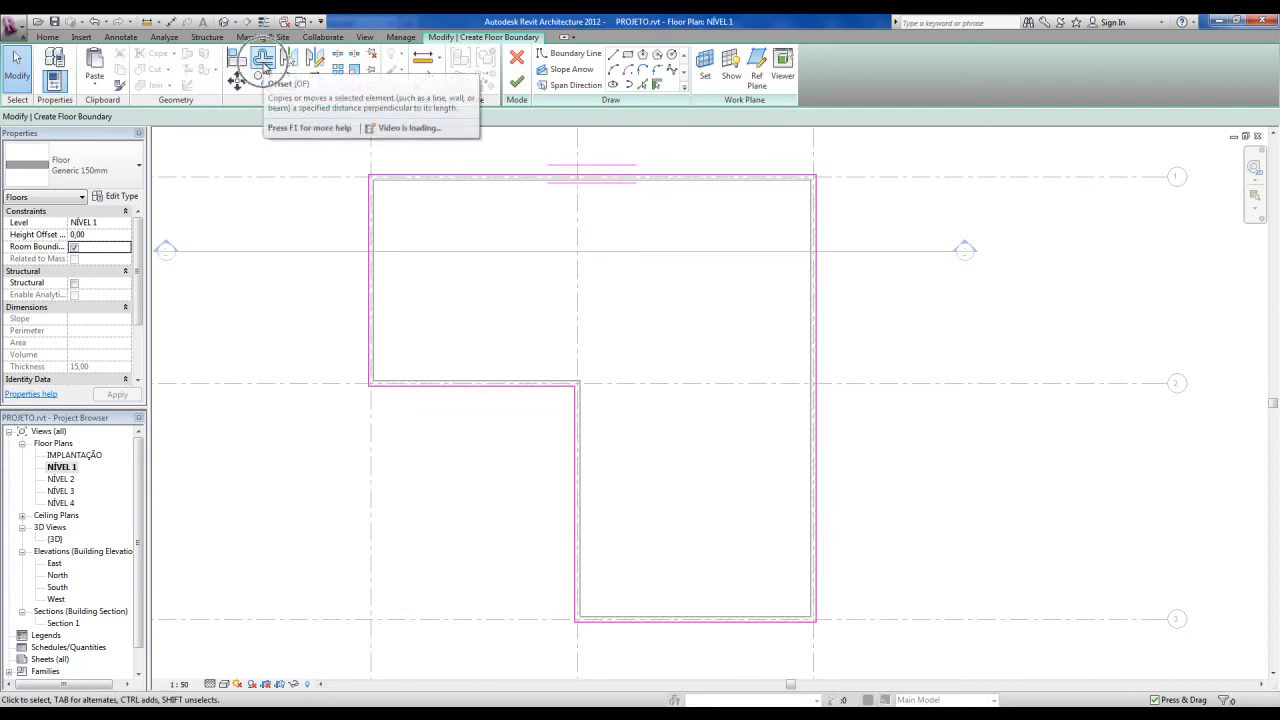
click(263, 60)
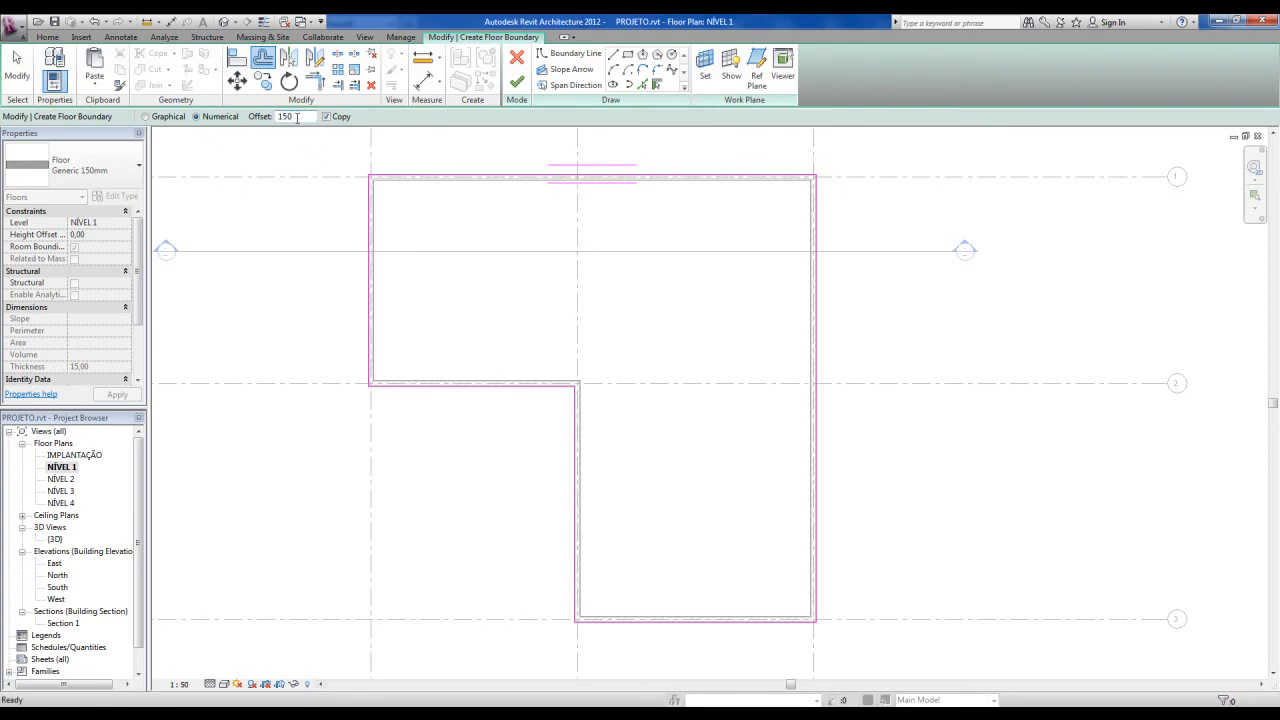
middle_drag(479, 276, 451, 296)
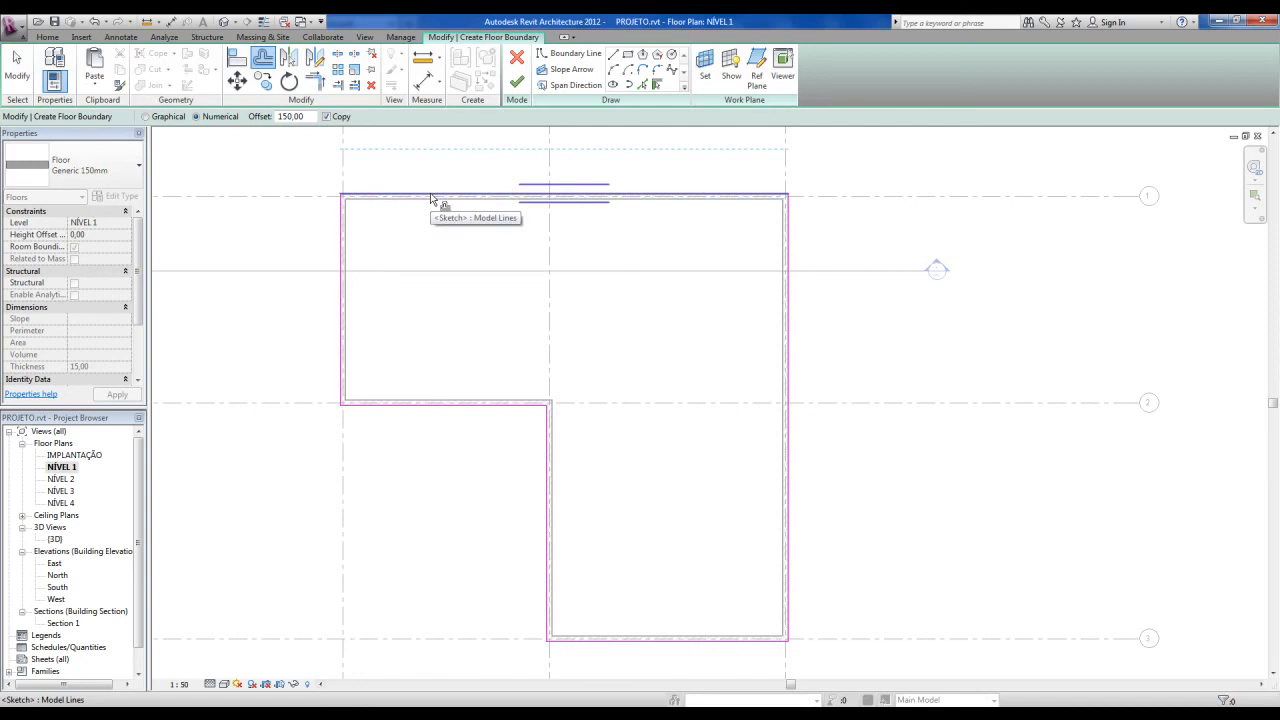
key(Tab)
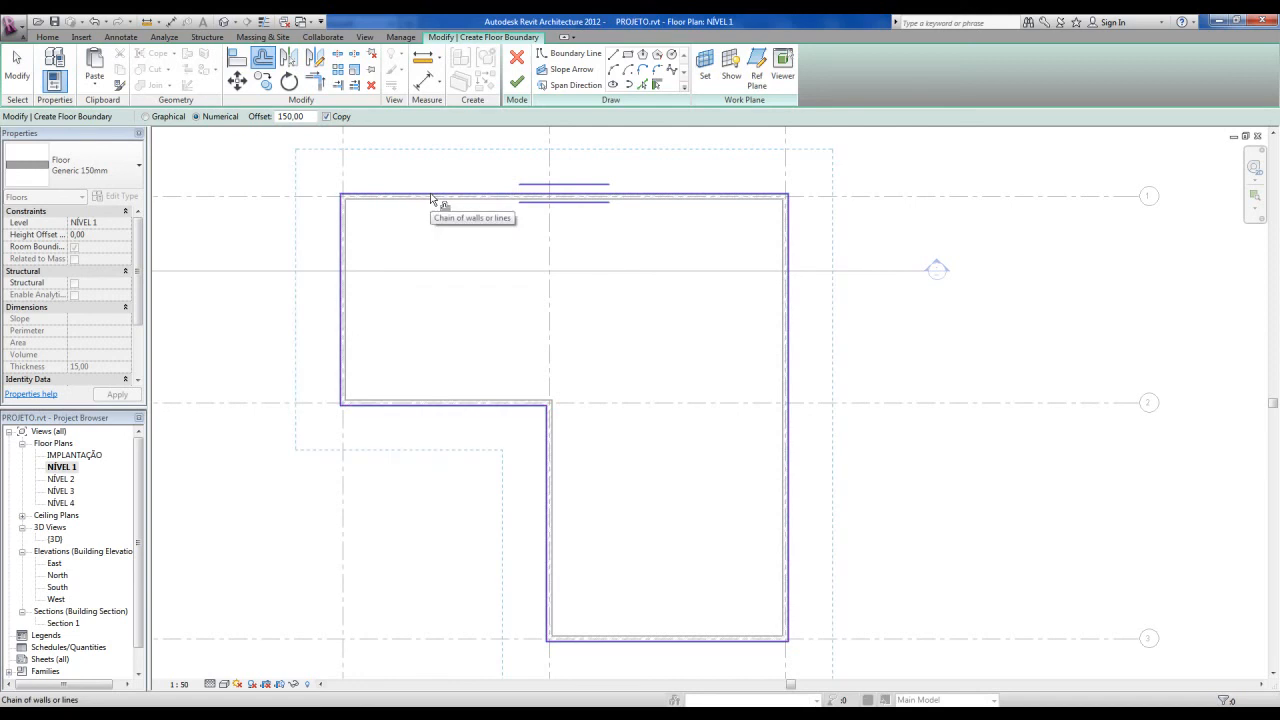
click(431, 198)
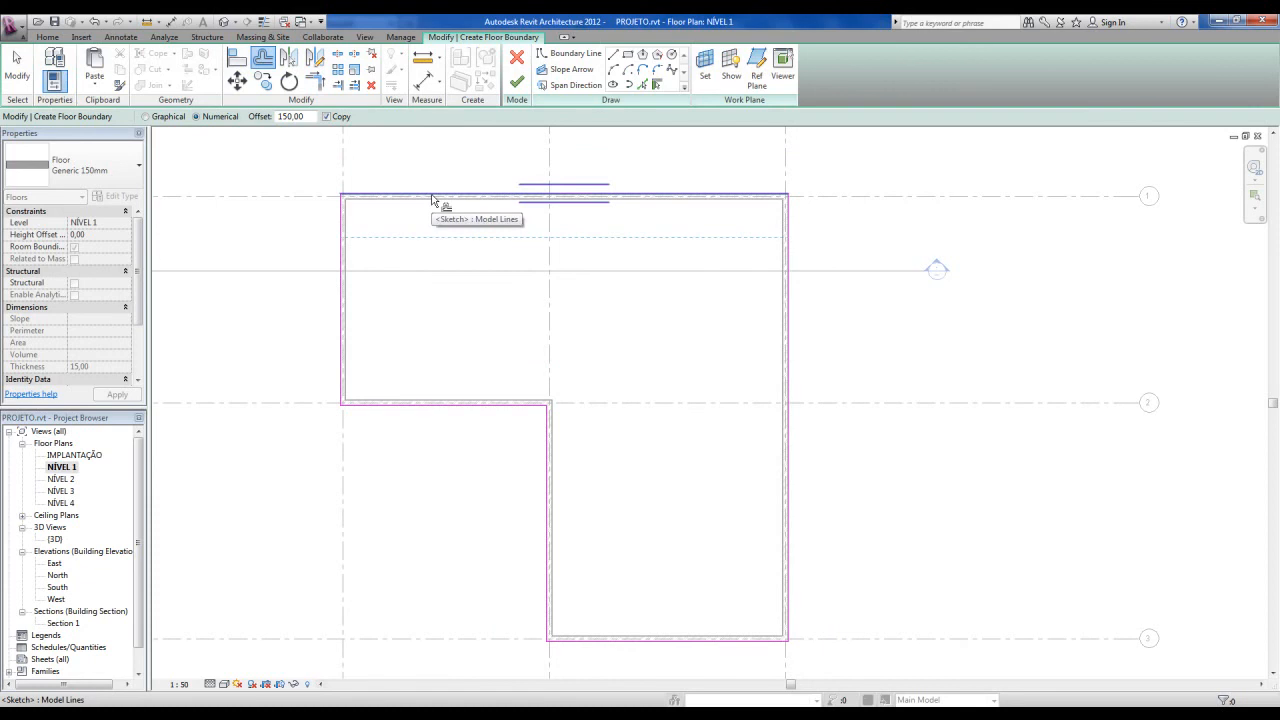
key(Tab)
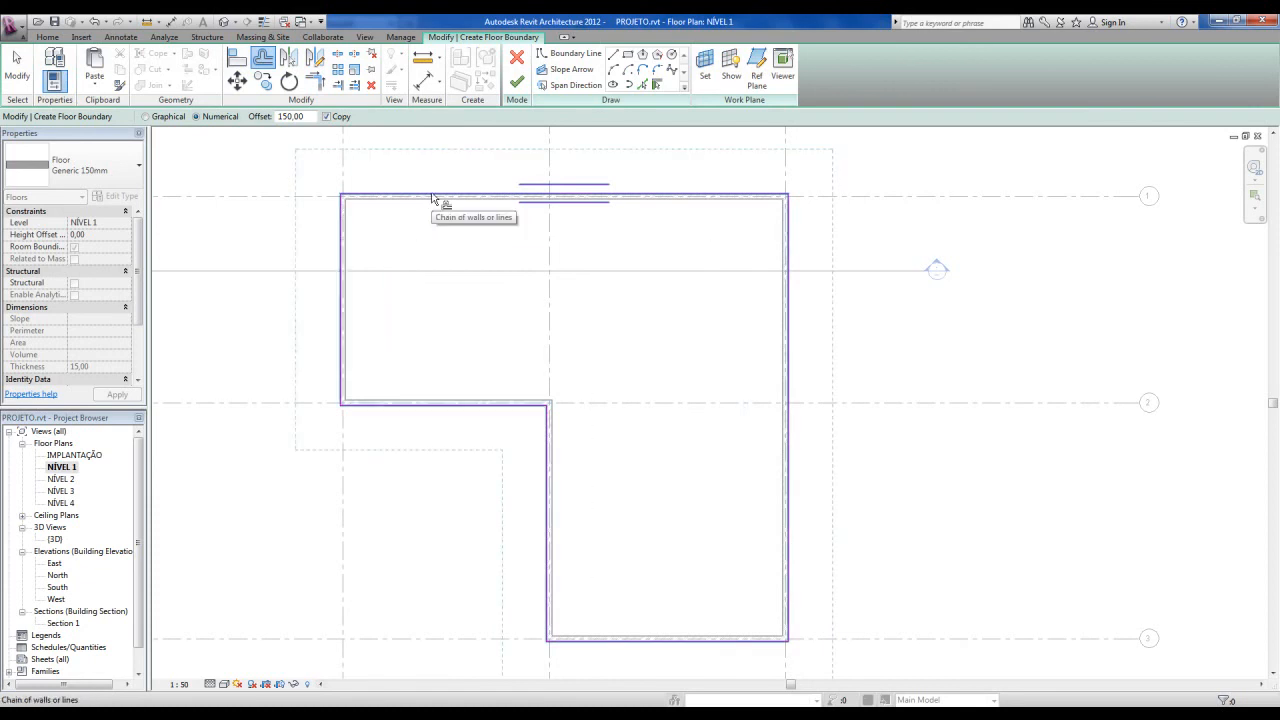
click(432, 197)
scroll(380, 451, down, 1)
key(Escape)
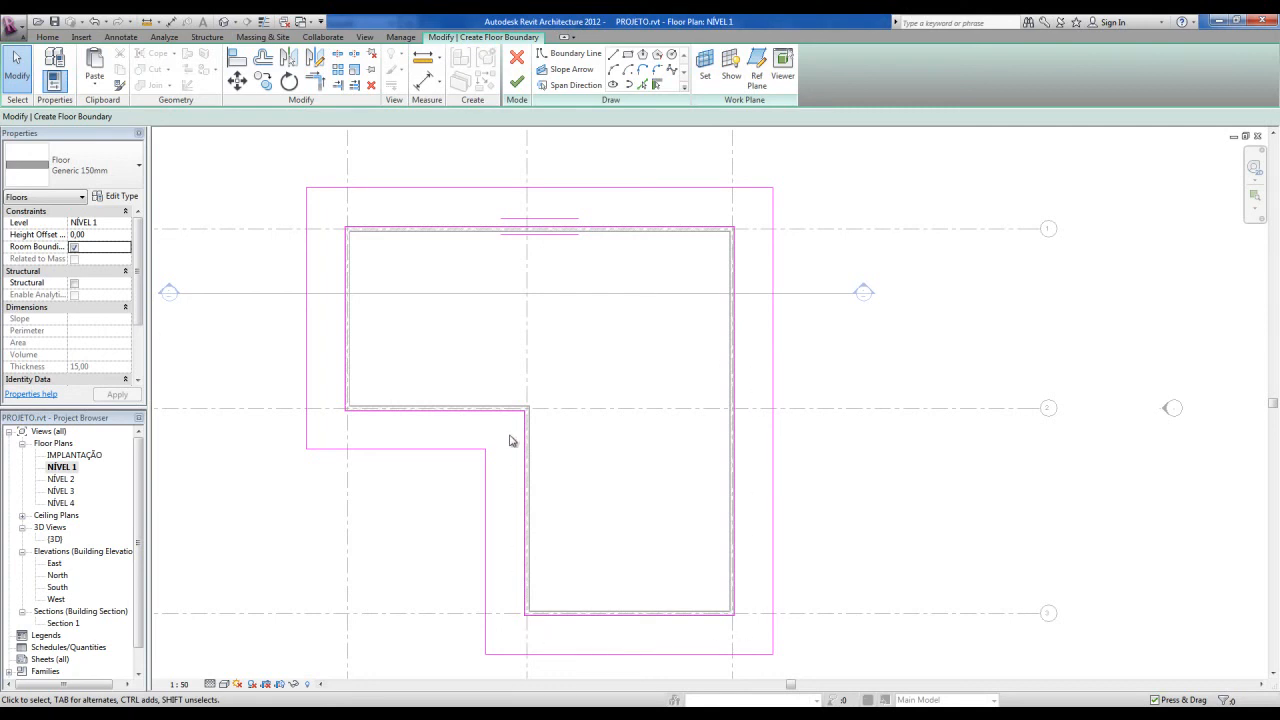
Finish the floor sketch between the two outlines and switch to the 3D view to show the perimeter slab.
key(ctrl)
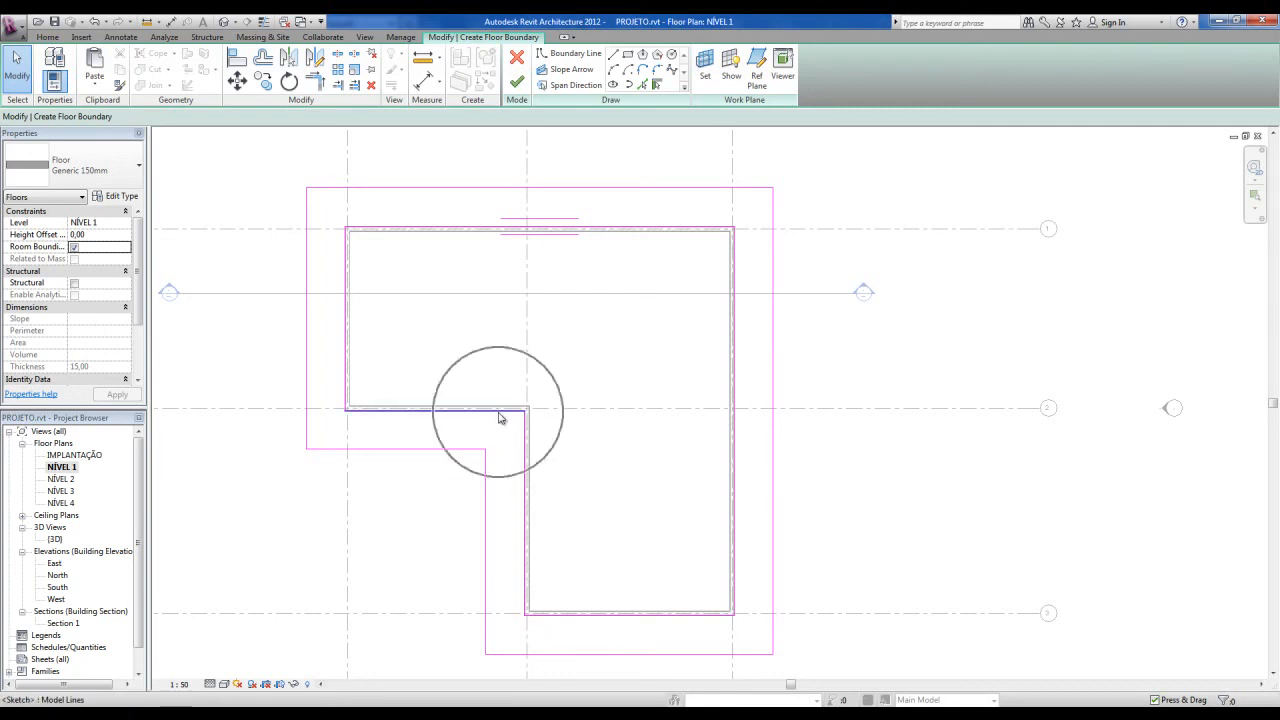
click(518, 83)
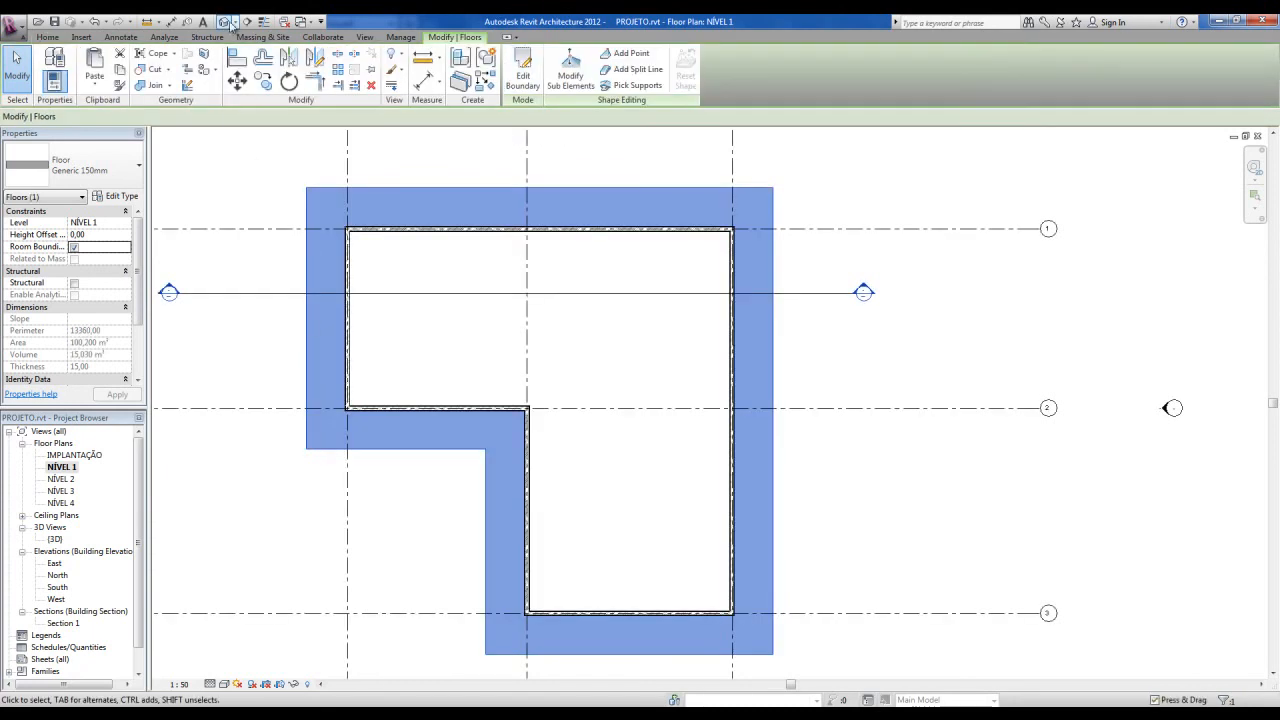
click(225, 21)
shift+middle_drag(643, 461, 688, 427)
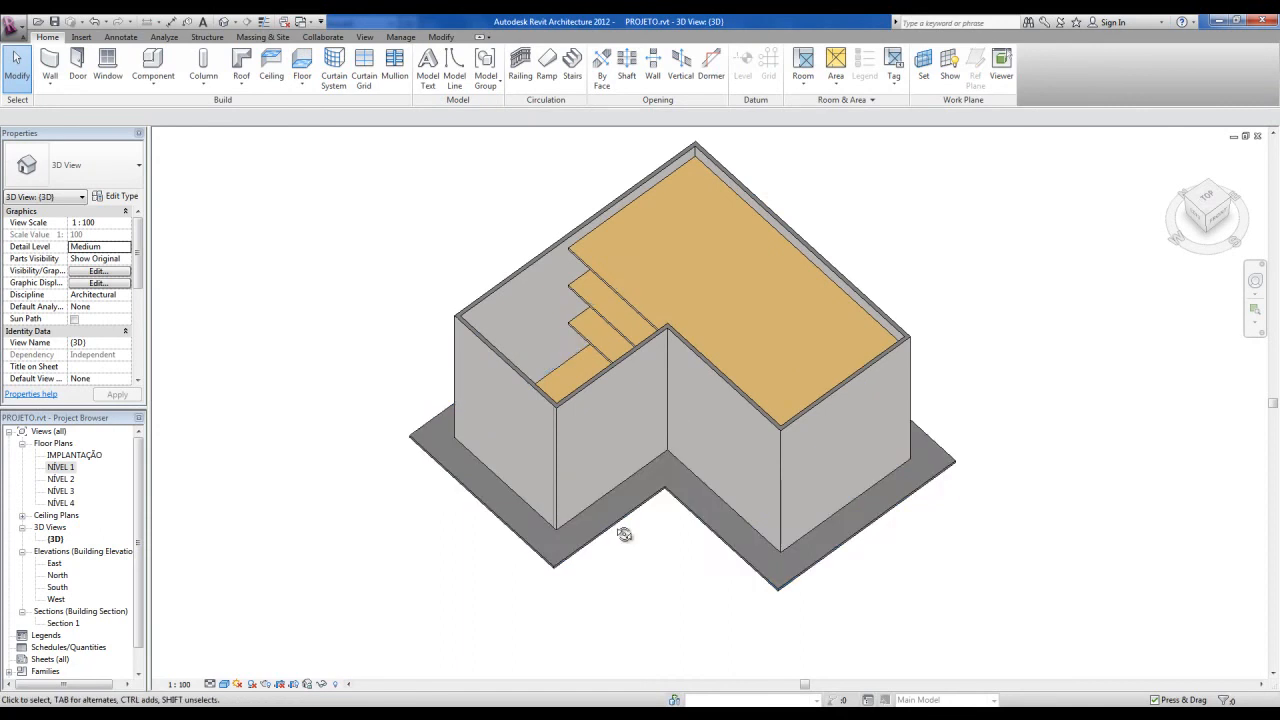
scroll(632, 590, up, 4)
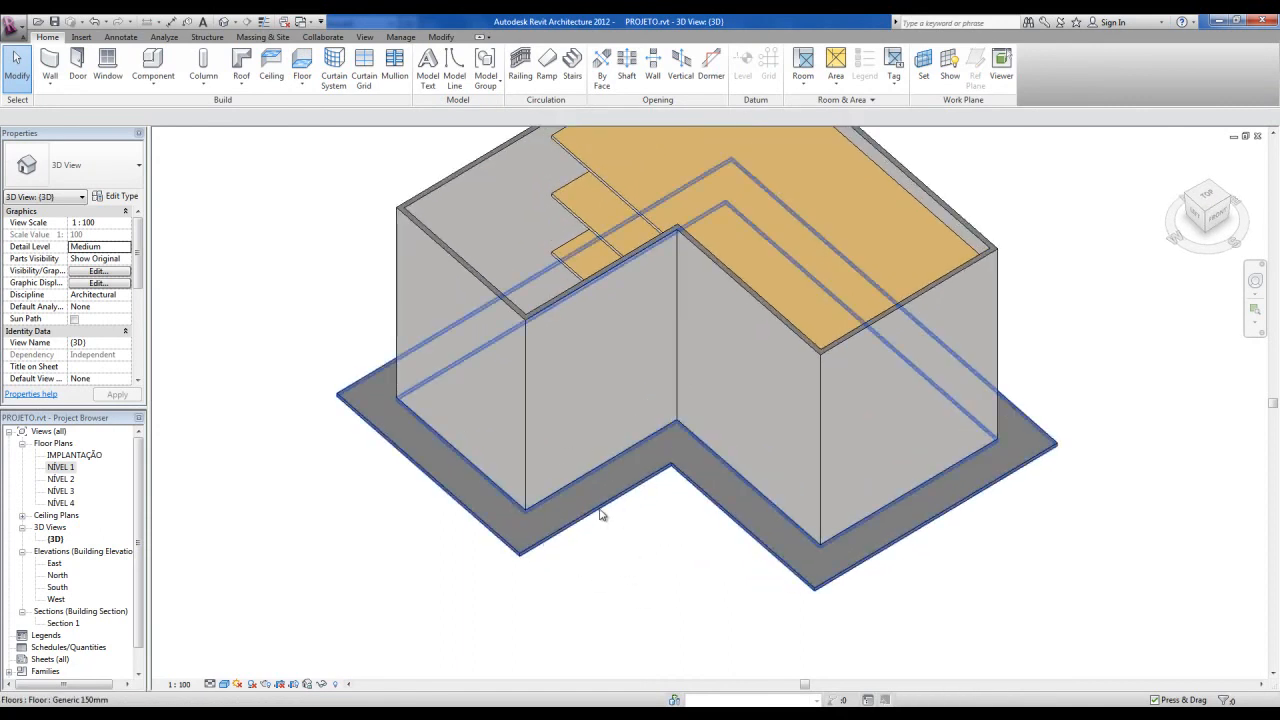
Duplicate the perimeter slab's floor type under the name .CALÇADA CONCRETO 10CM.
click(601, 515)
click(116, 196)
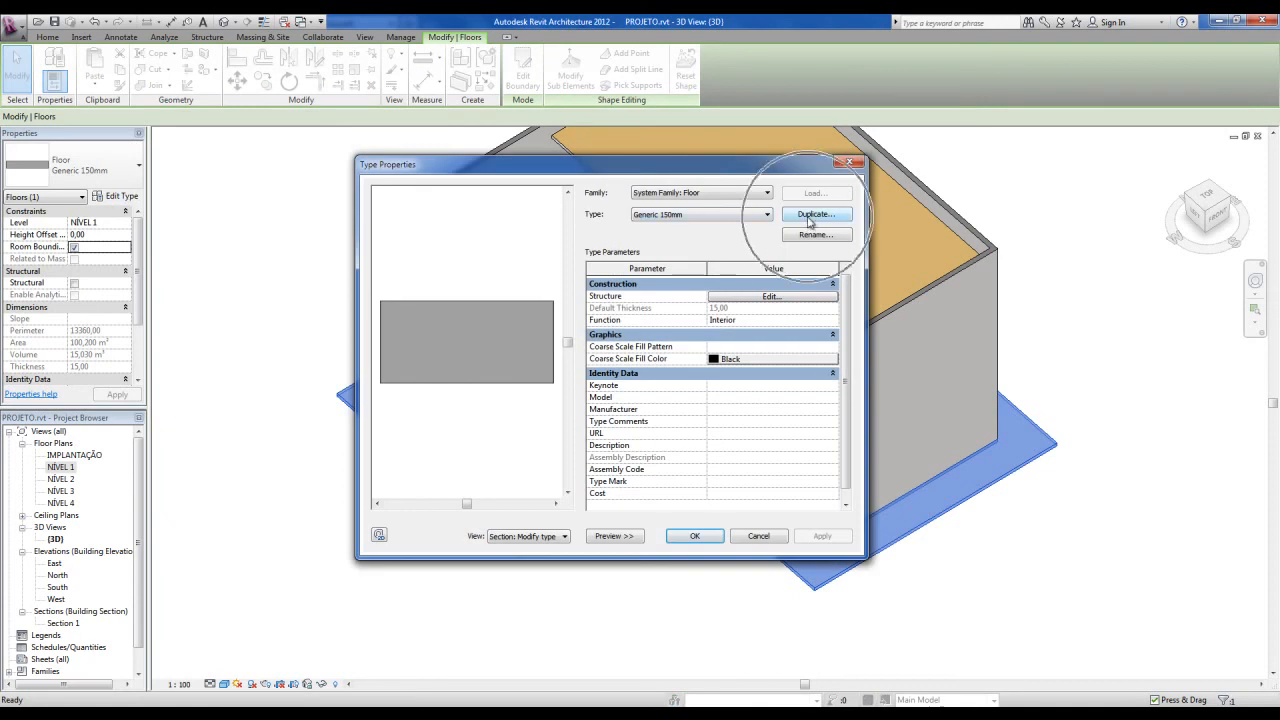
click(814, 214)
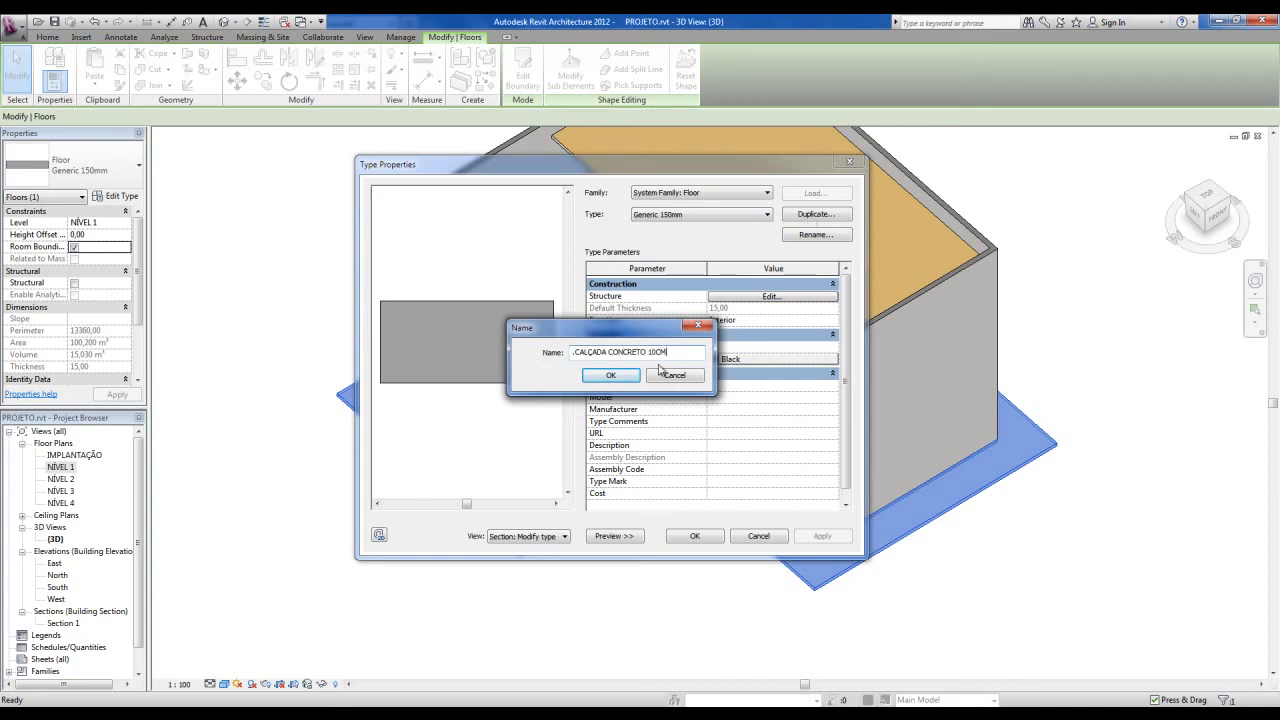
click(612, 376)
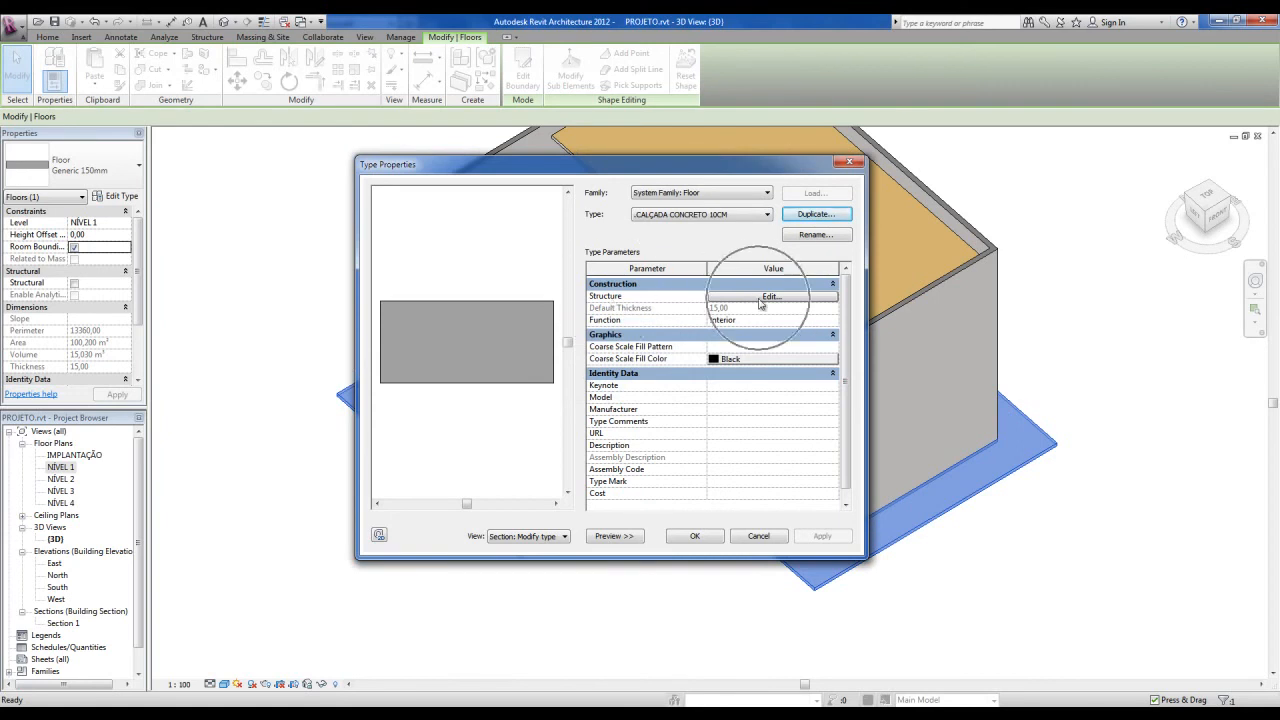
Set the new floor type's structure layer to the .CONCRETO material with a thickness of 10 and apply the type changes.
click(768, 297)
click(716, 295)
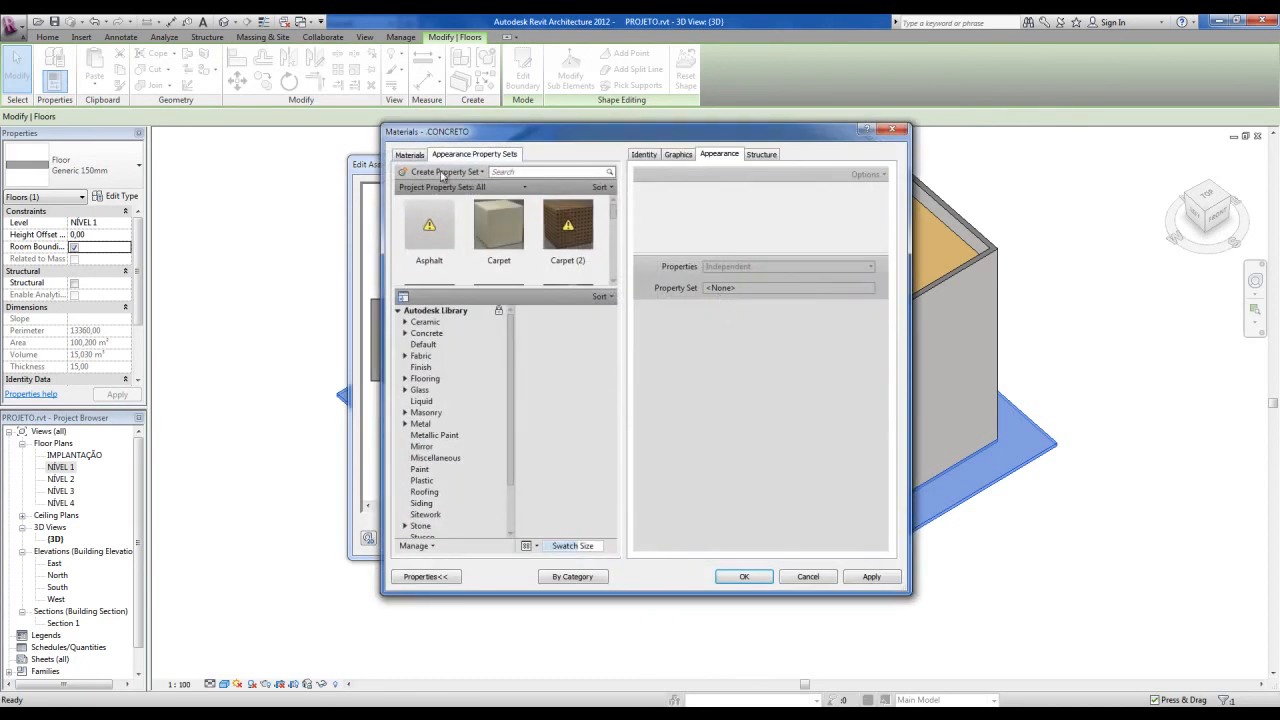
click(409, 154)
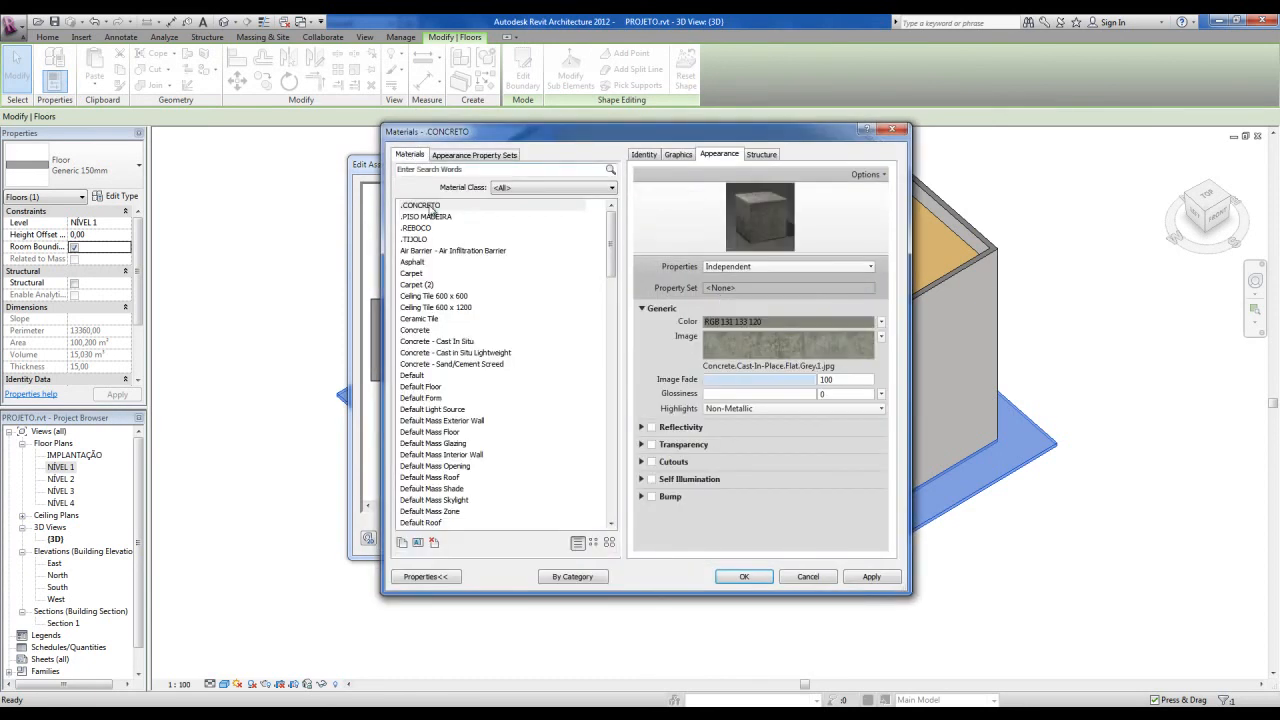
click(430, 205)
click(745, 577)
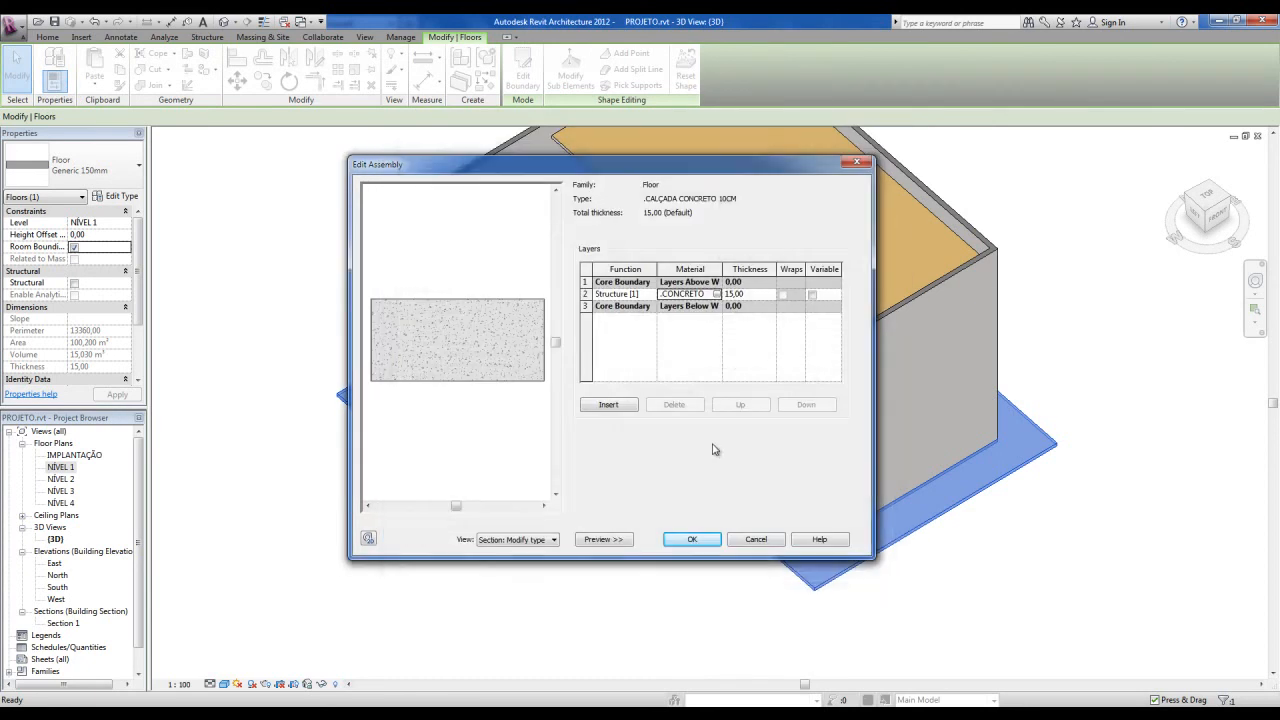
click(754, 295)
click(693, 545)
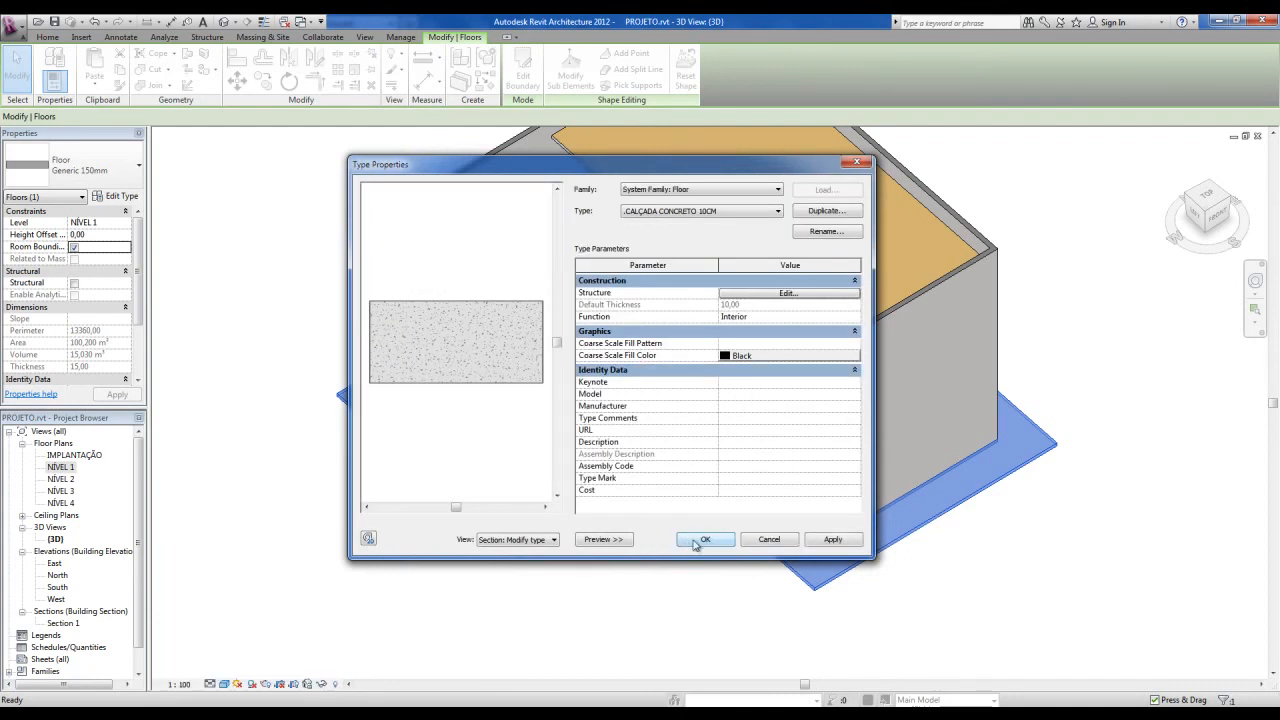
click(689, 541)
click(471, 603)
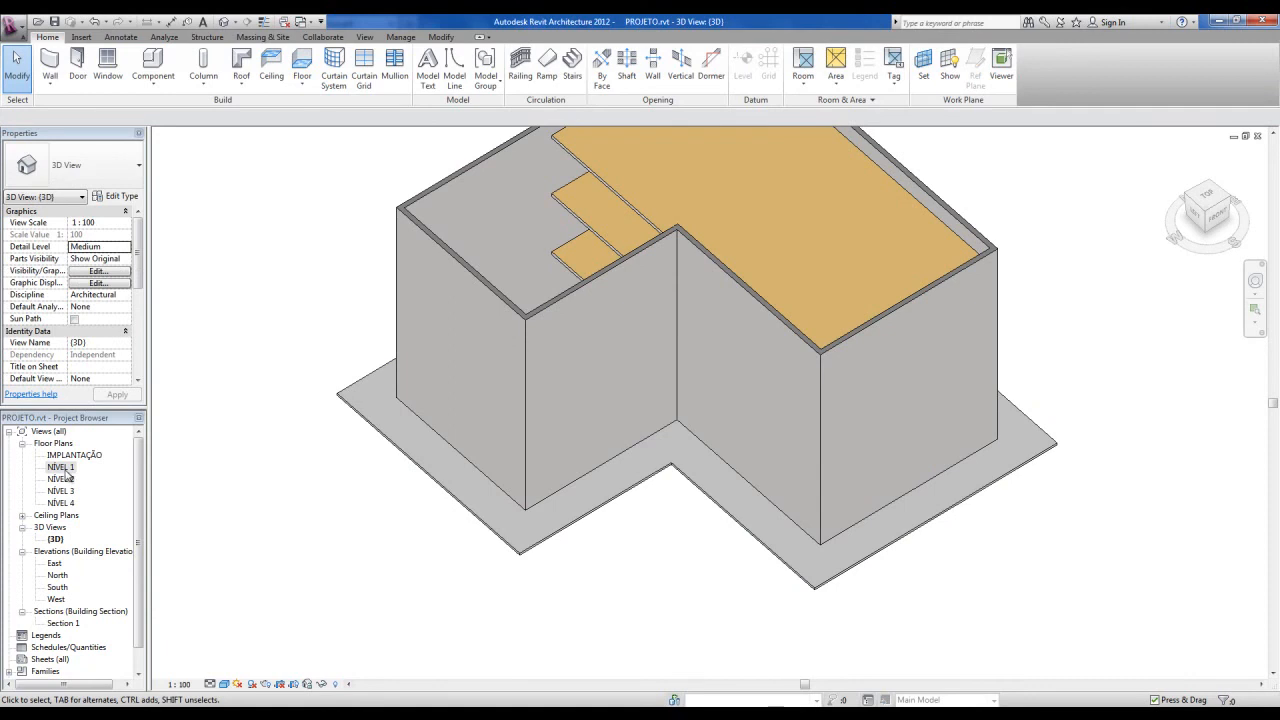
Open Section 1 from the NÍVEL 1 floor plan and examine the sidewalk slab's height relative to the interior slab and NÍVEL 1.
double_click(62, 468)
double_click(368, 350)
scroll(294, 514, up, 9)
scroll(484, 497, up, 2)
middle_drag(266, 514, 454, 485)
scroll(526, 477, down, 3)
scroll(526, 477, down, 2)
middle_drag(1060, 480, 429, 471)
middle_drag(1169, 466, 969, 463)
scroll(969, 461, up, 1)
key(ctrl)
key(ctrl)
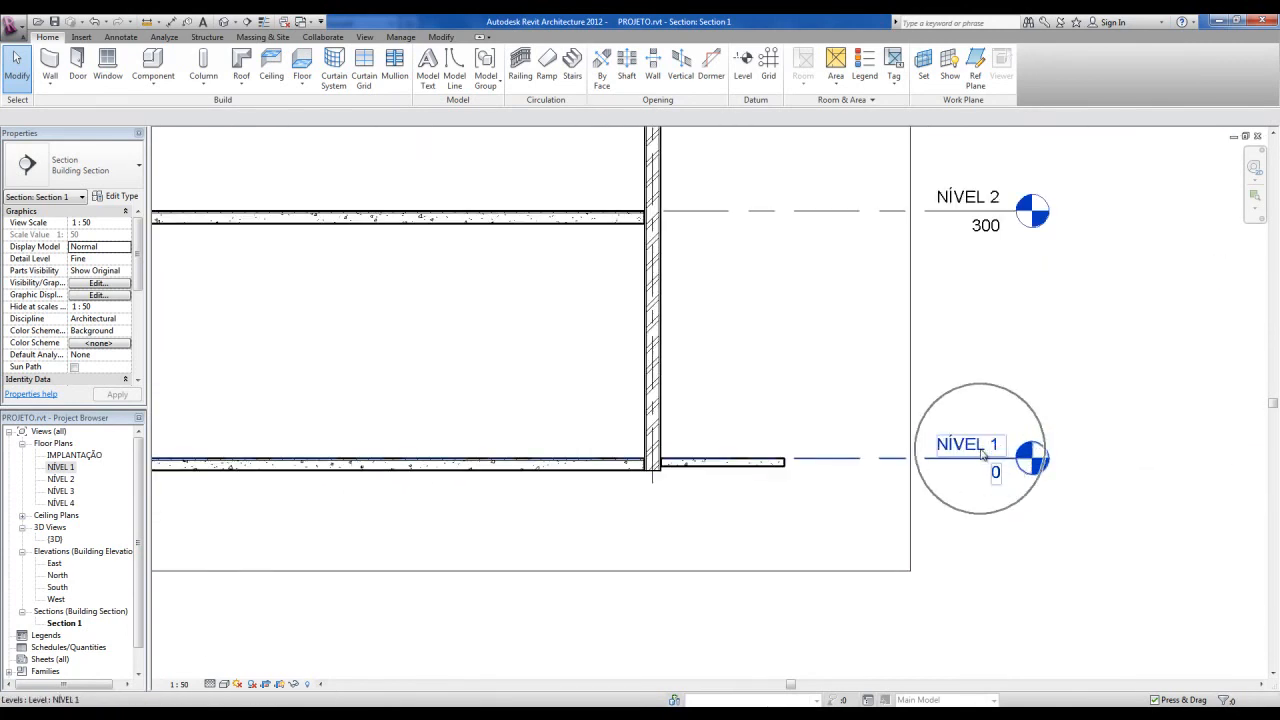
scroll(645, 472, up, 2)
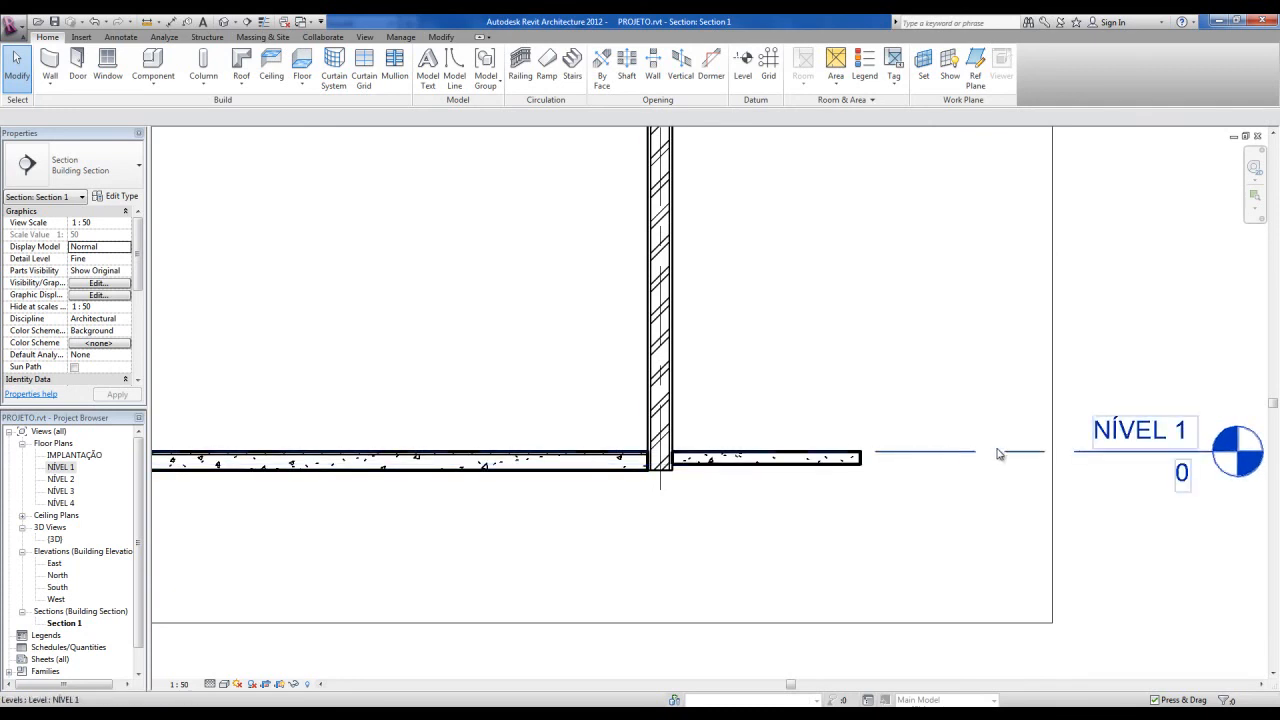
scroll(783, 491, up, 1)
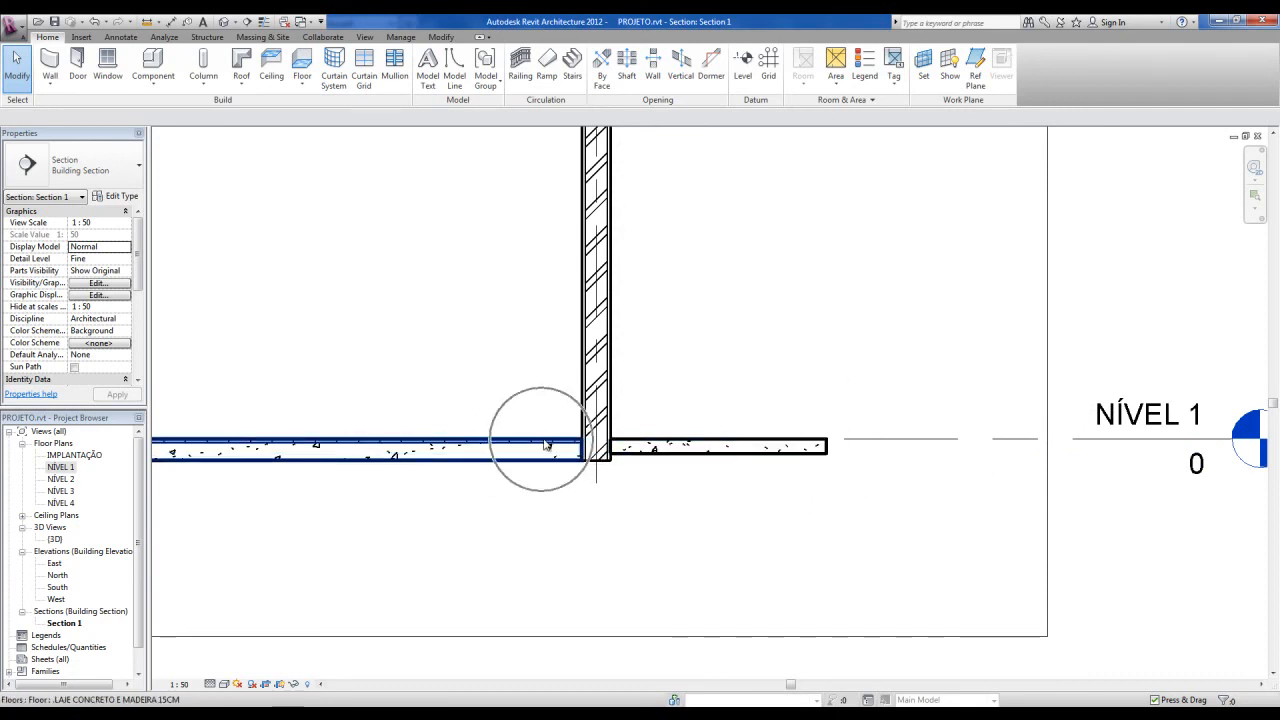
Set the sidewalk slab's height offset from NÍVEL 1 to -5 in the section view.
click(646, 455)
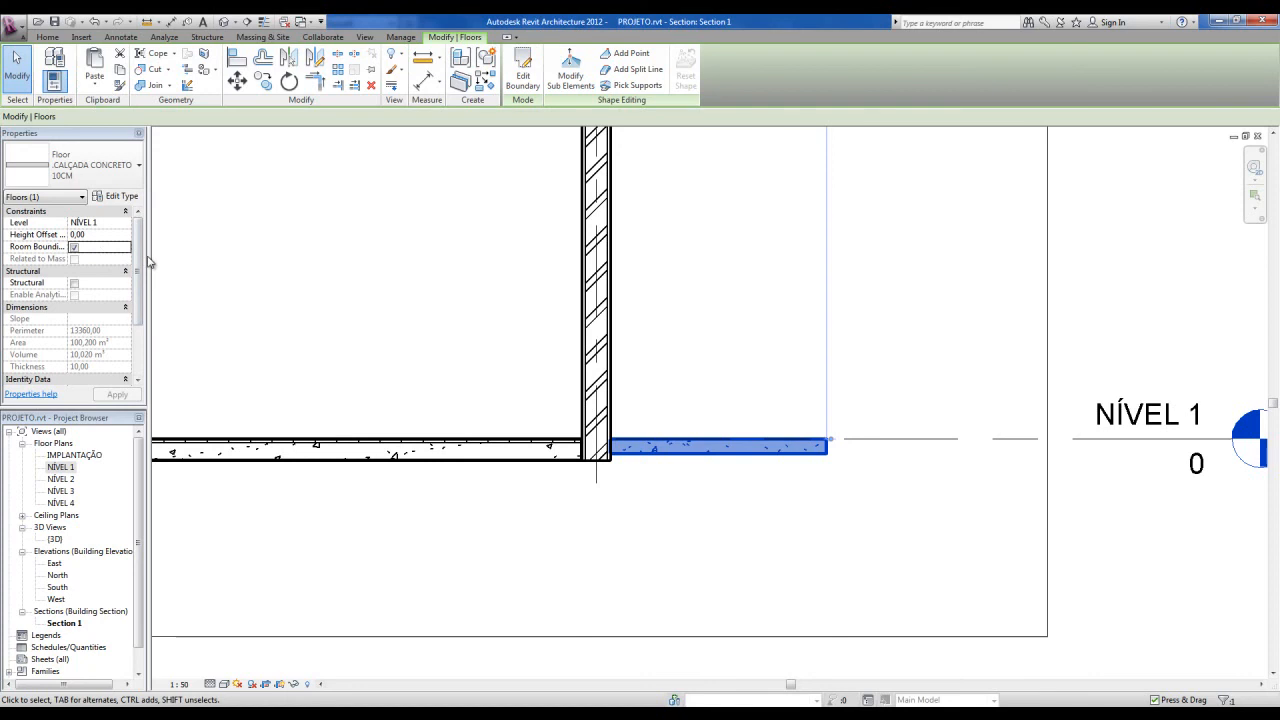
drag(148, 262, 185, 258)
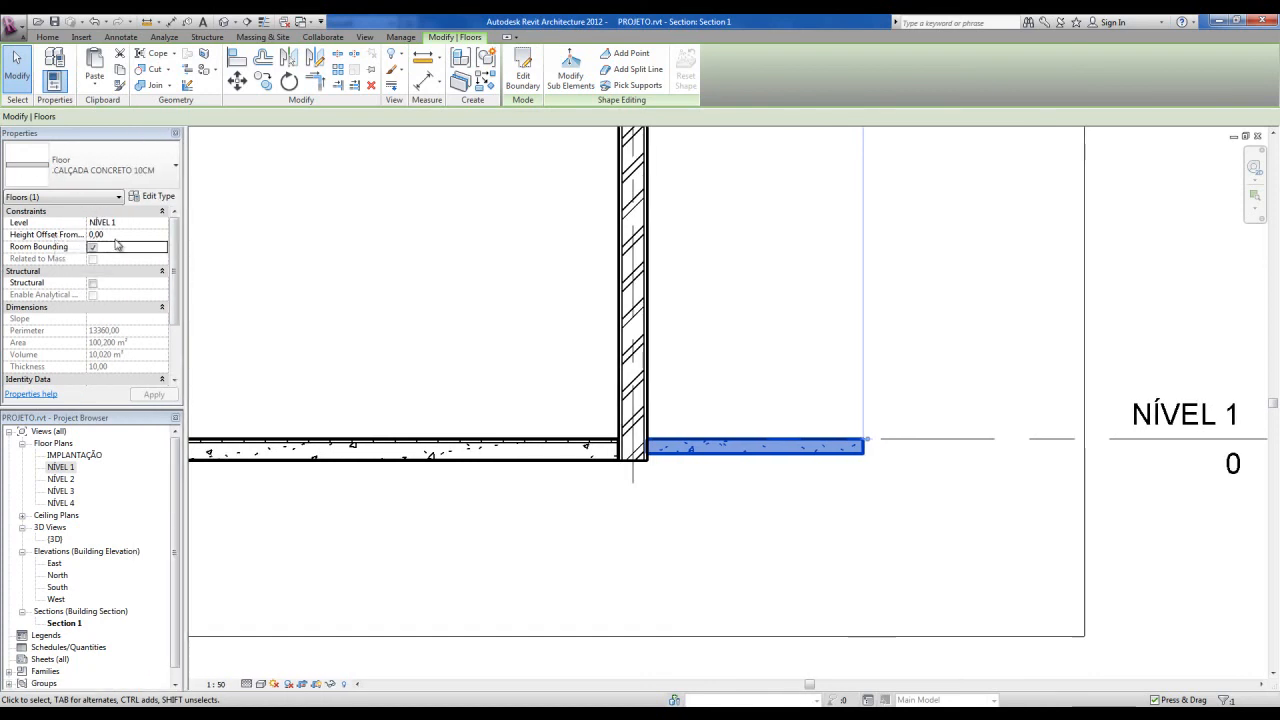
click(115, 235)
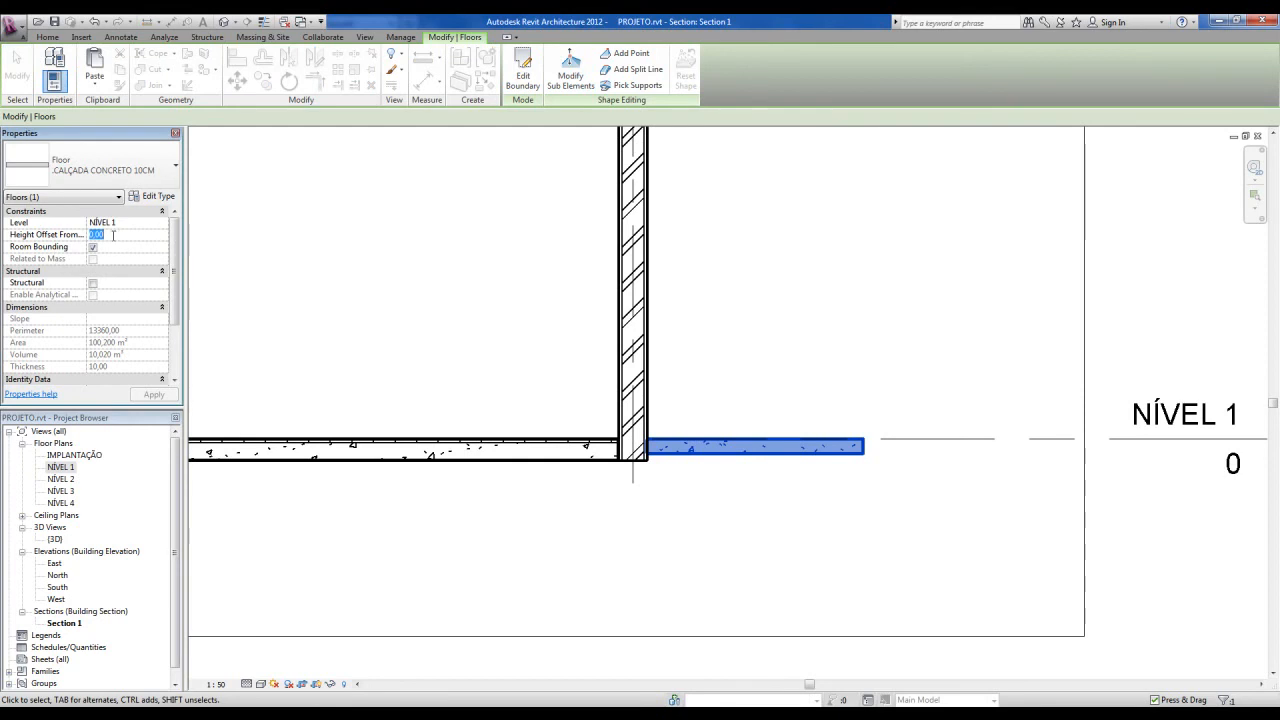
click(162, 396)
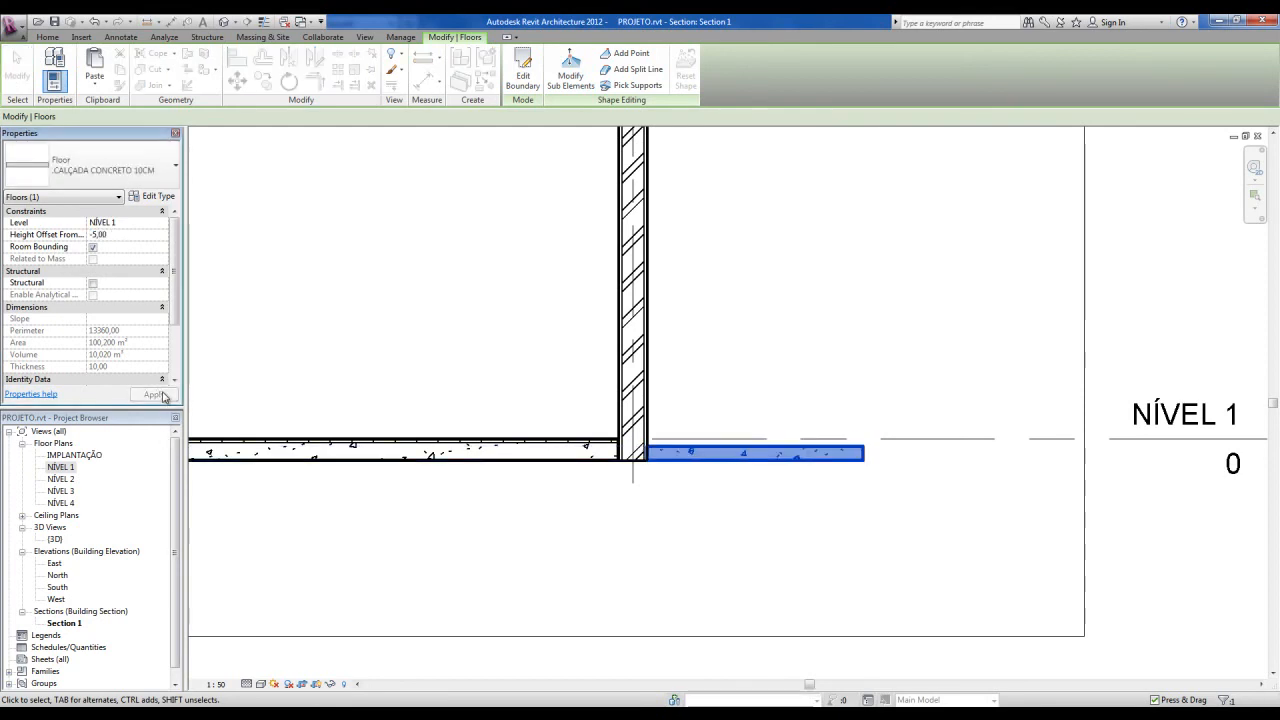
click(482, 532)
Examine the sidewalk slab beside the outer wall in Section 1 and around the whole building in the 3D view.
scroll(867, 500, up, 1)
scroll(649, 450, up, 1)
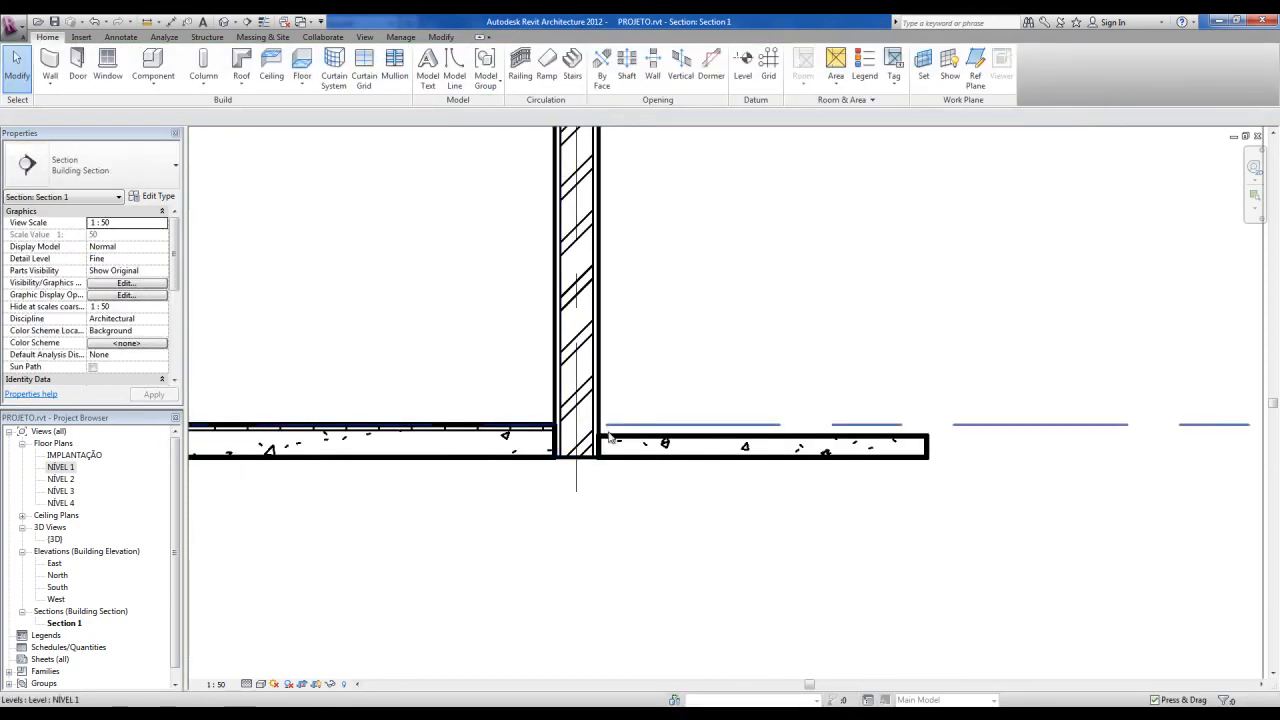
key(ctrl)
middle_drag(779, 459, 696, 459)
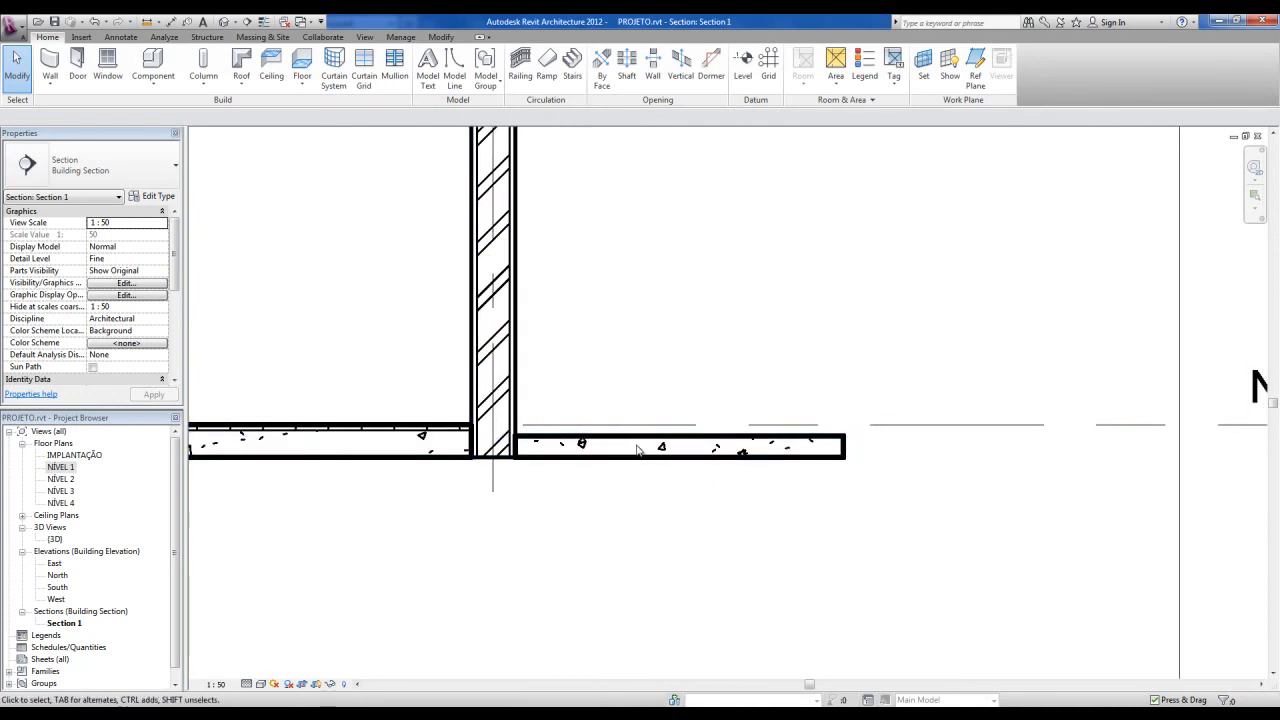
scroll(917, 502, down, 6)
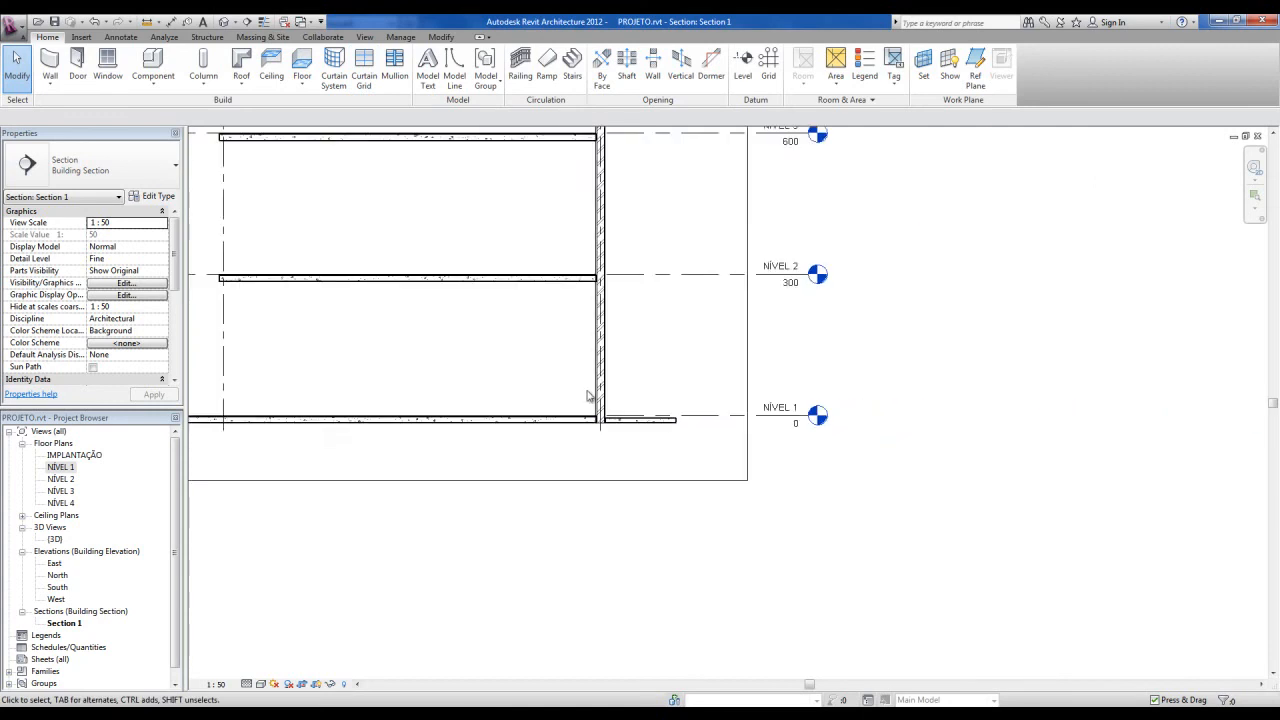
middle_drag(917, 502, 946, 571)
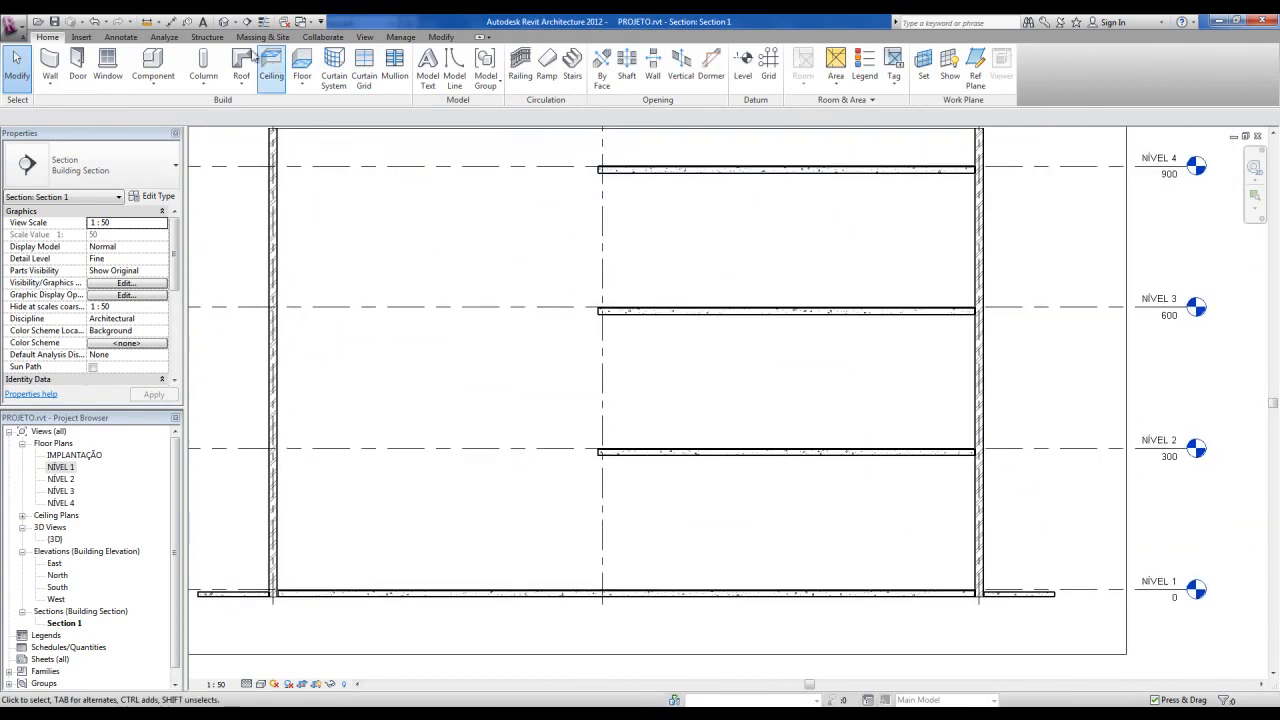
click(225, 21)
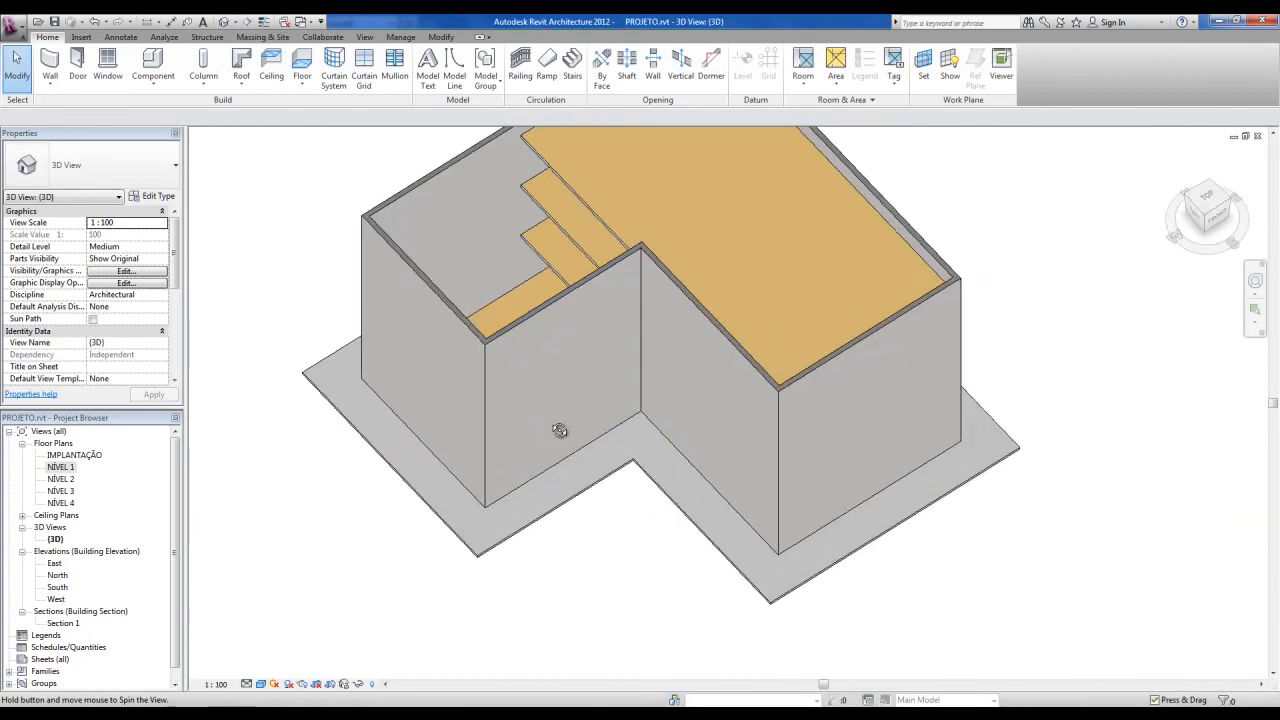
shift+middle_drag(567, 394, 537, 436)
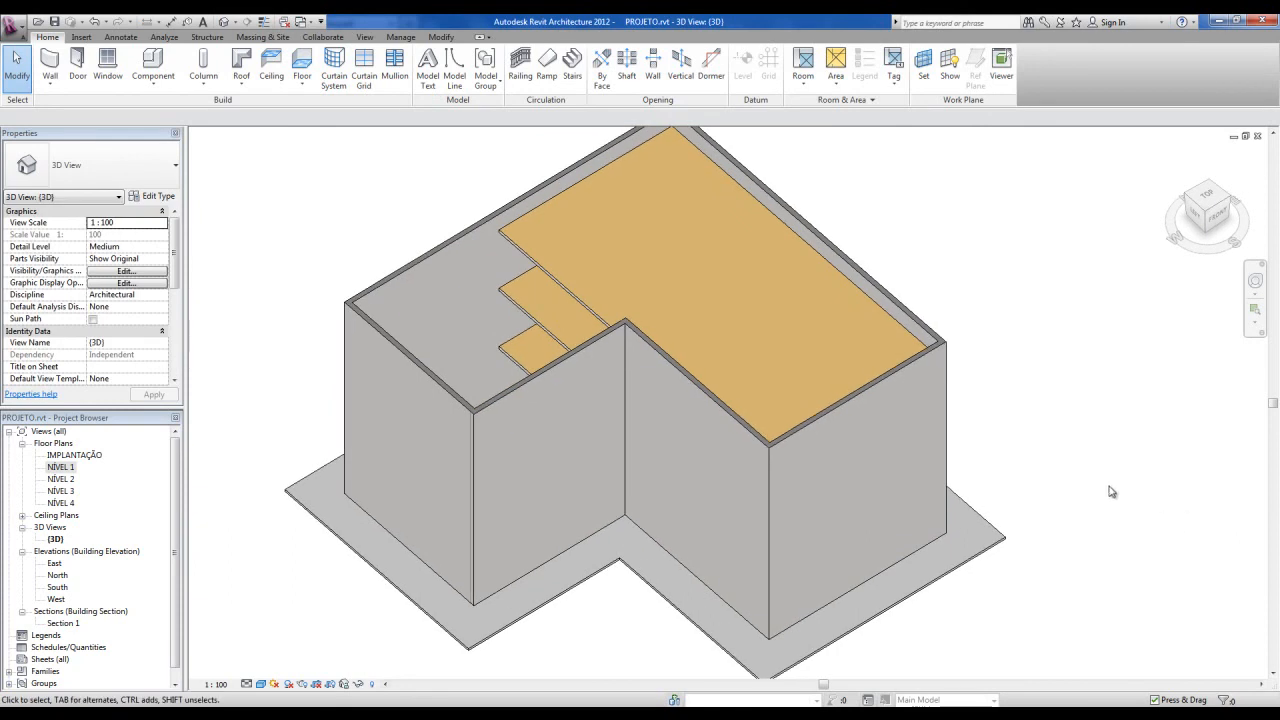
key(F10)
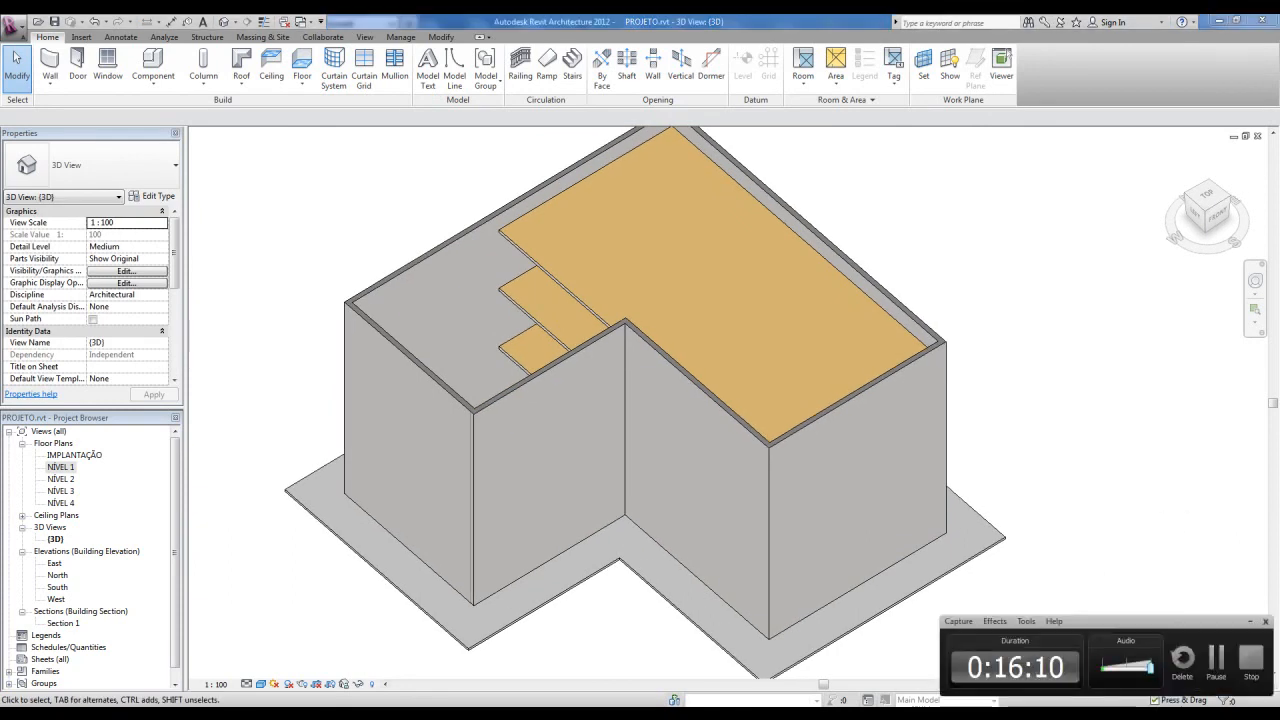